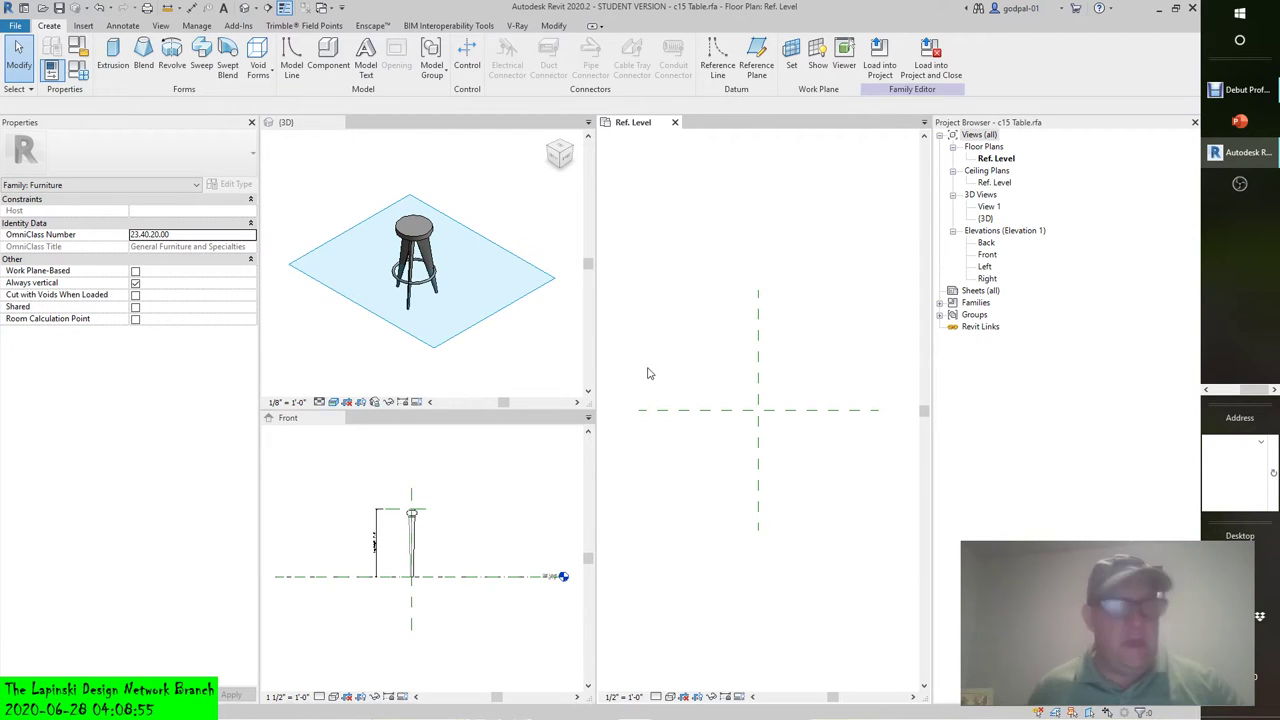
# Step: Examine the bar stool in its 3D view from several sides, dismissing the save reminder, and return to the c15 Table family's Ref. Level plan
pyautogui.click(503, 495)
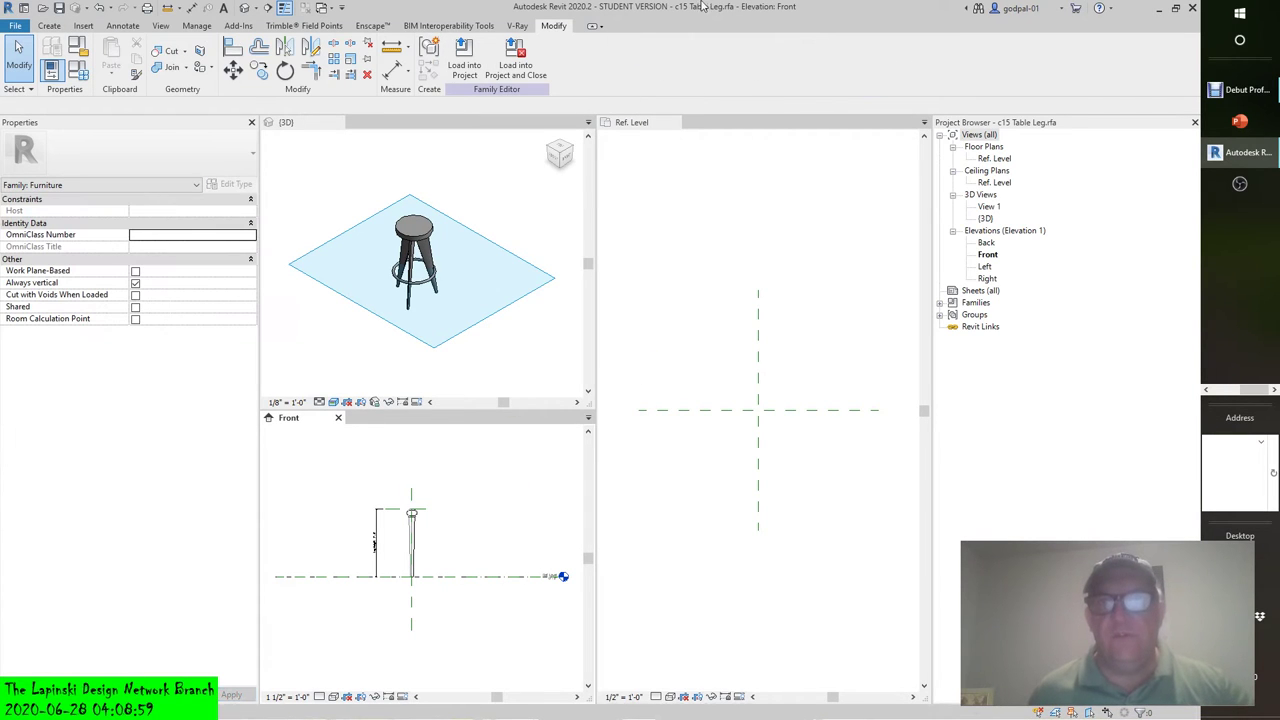
pyautogui.click(452, 190)
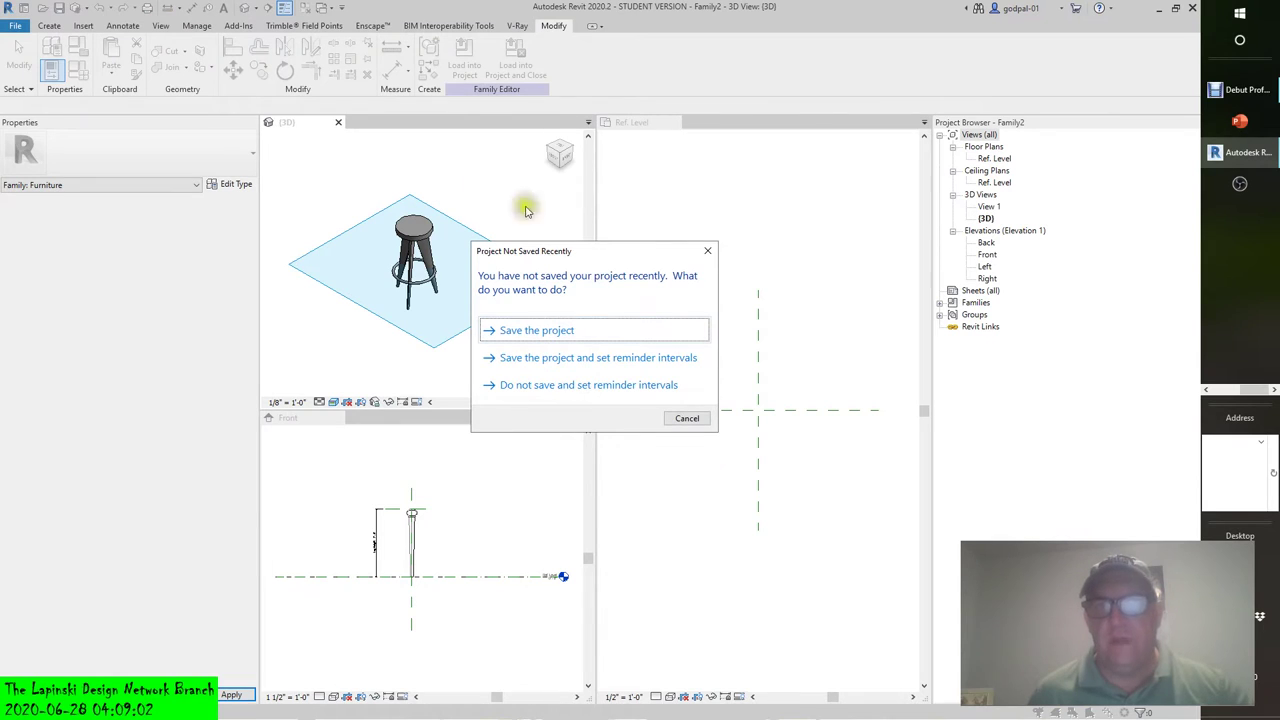
pyautogui.click(707, 251)
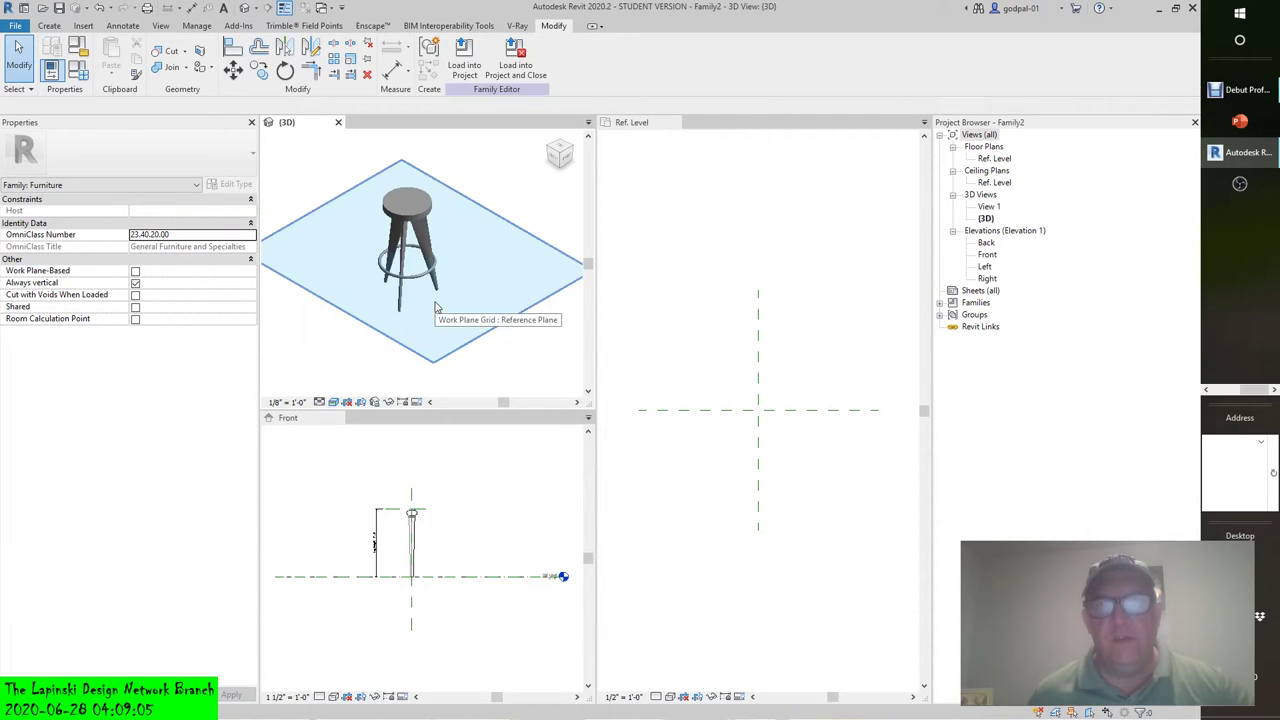
pyautogui.scroll(5, 430, 312)
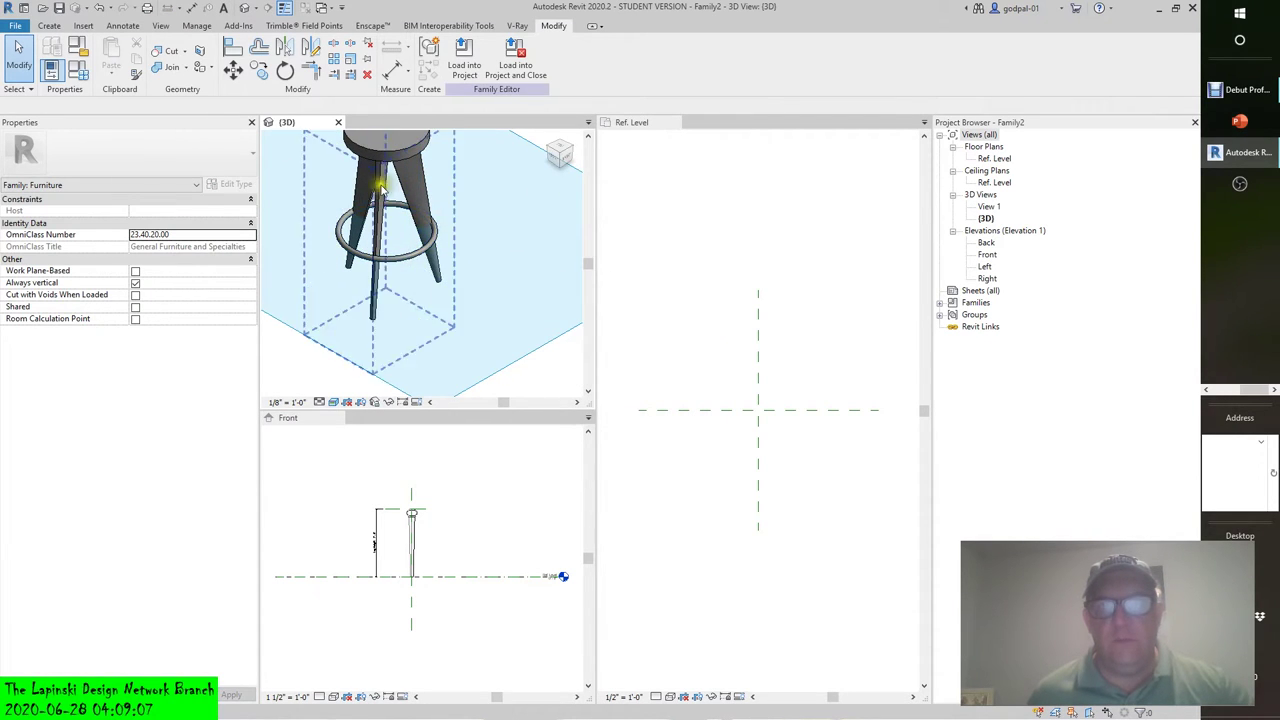
pyautogui.scroll(-5, 404, 247)
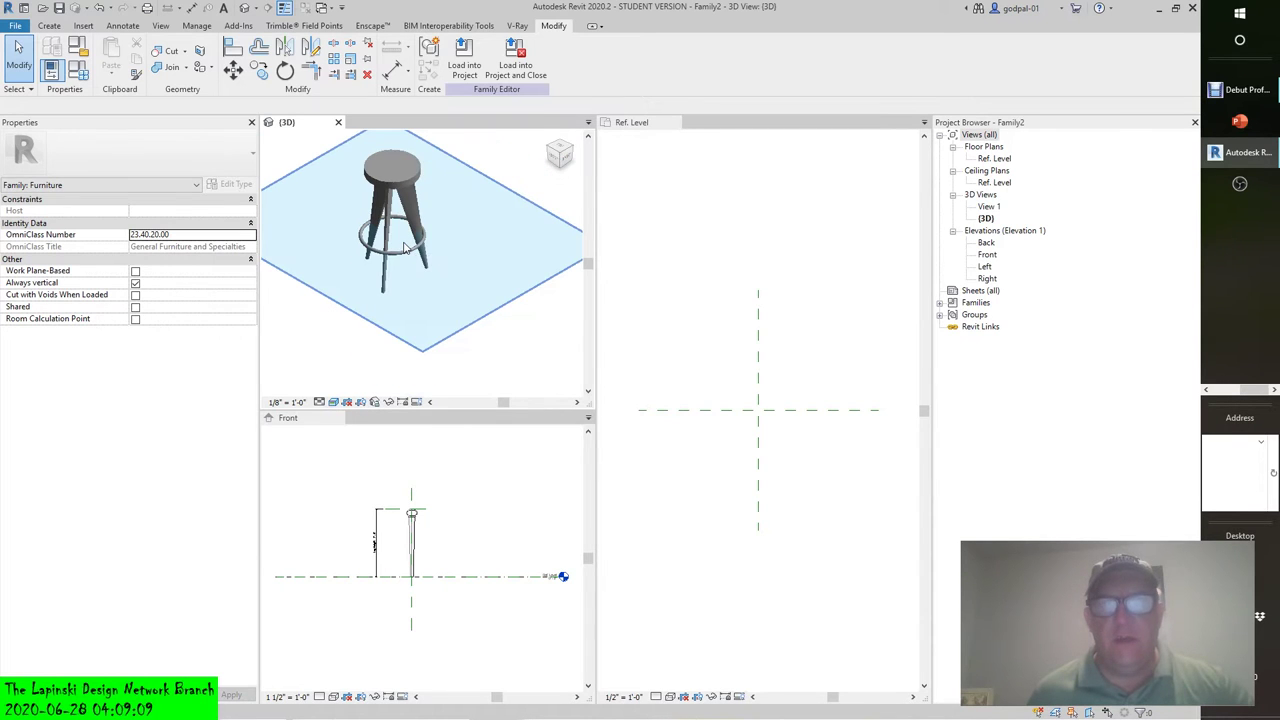
pyautogui.click(554, 161)
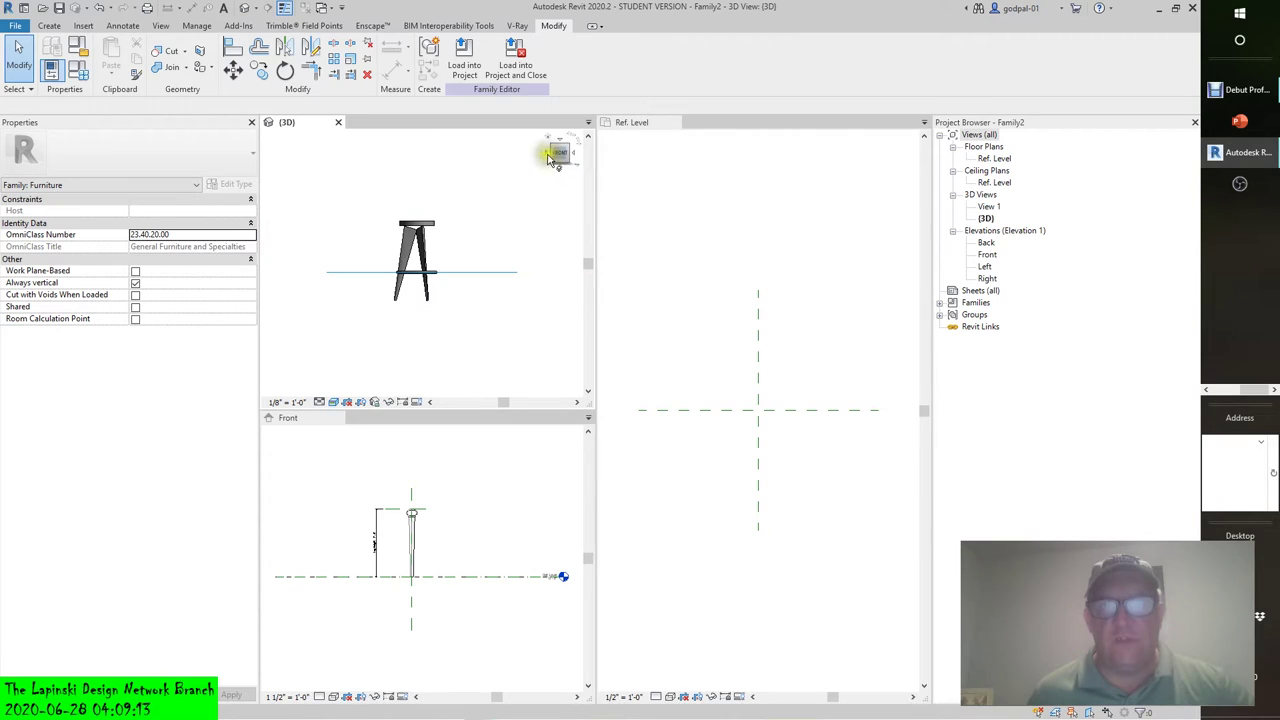
pyautogui.click(547, 155)
pyautogui.click(548, 158)
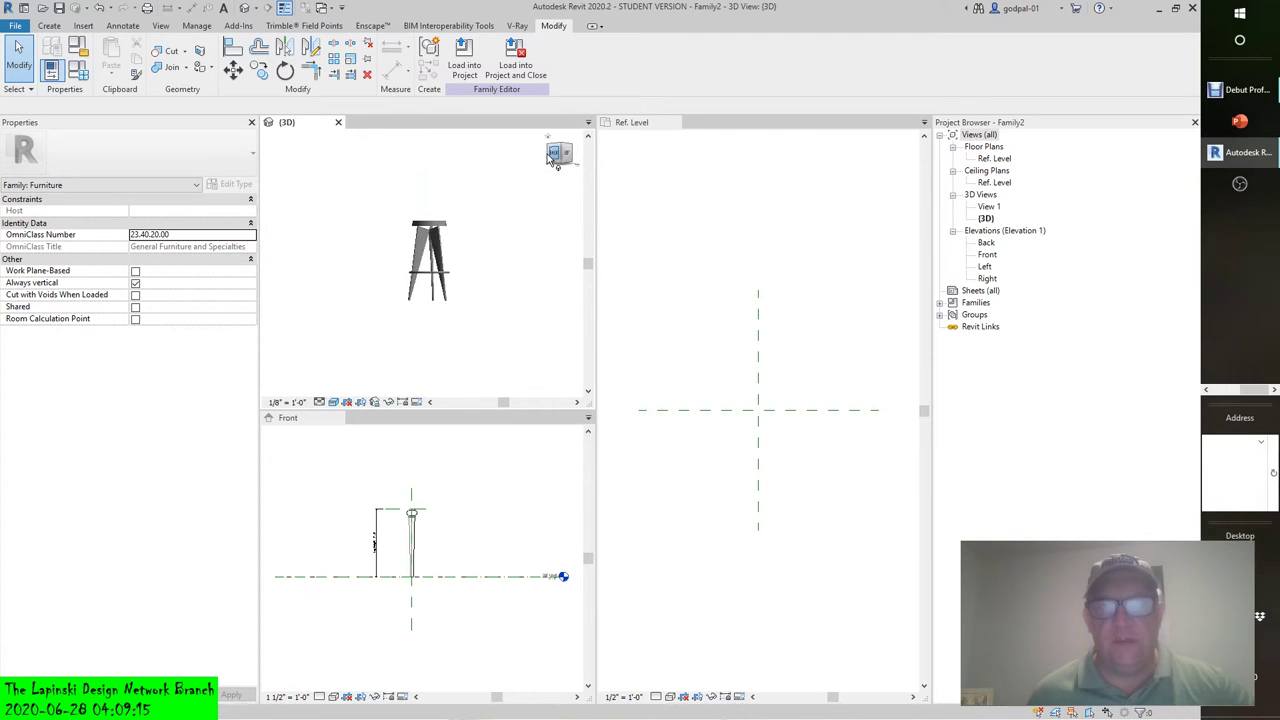
pyautogui.click(548, 158)
pyautogui.click(548, 158)
pyautogui.click(549, 139)
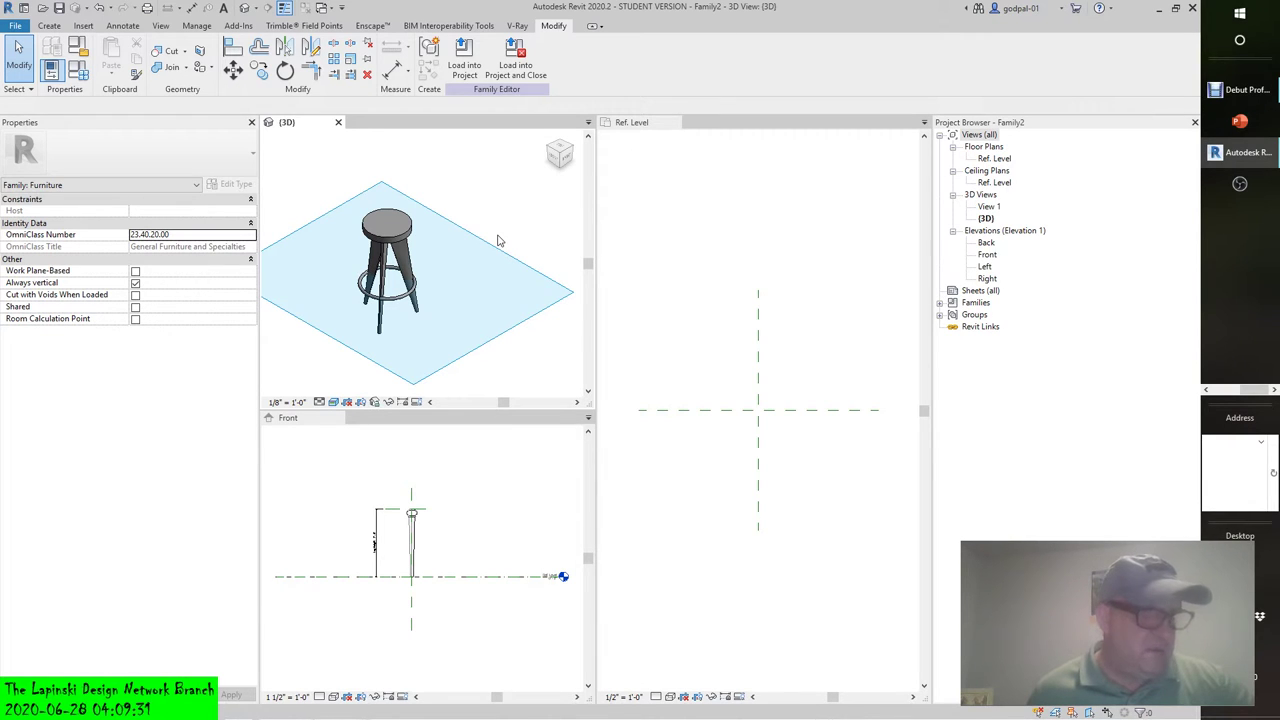
pyautogui.click(709, 222)
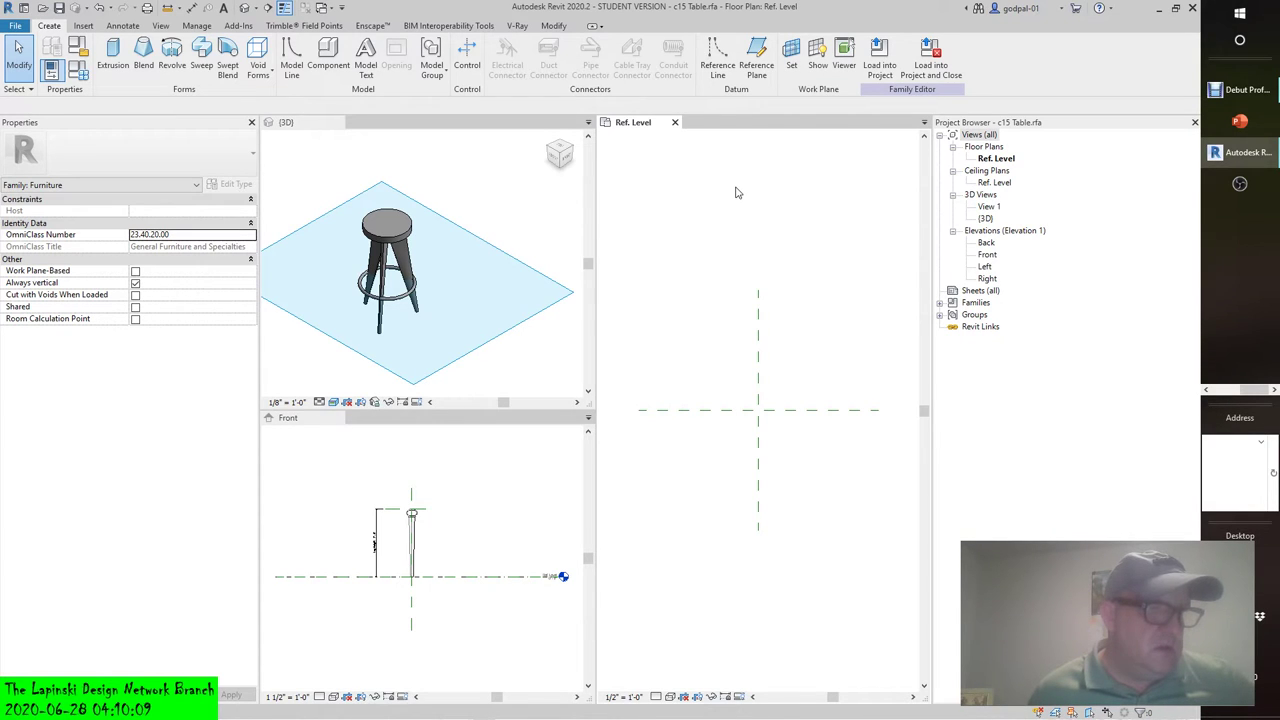
pyautogui.click(325, 55)
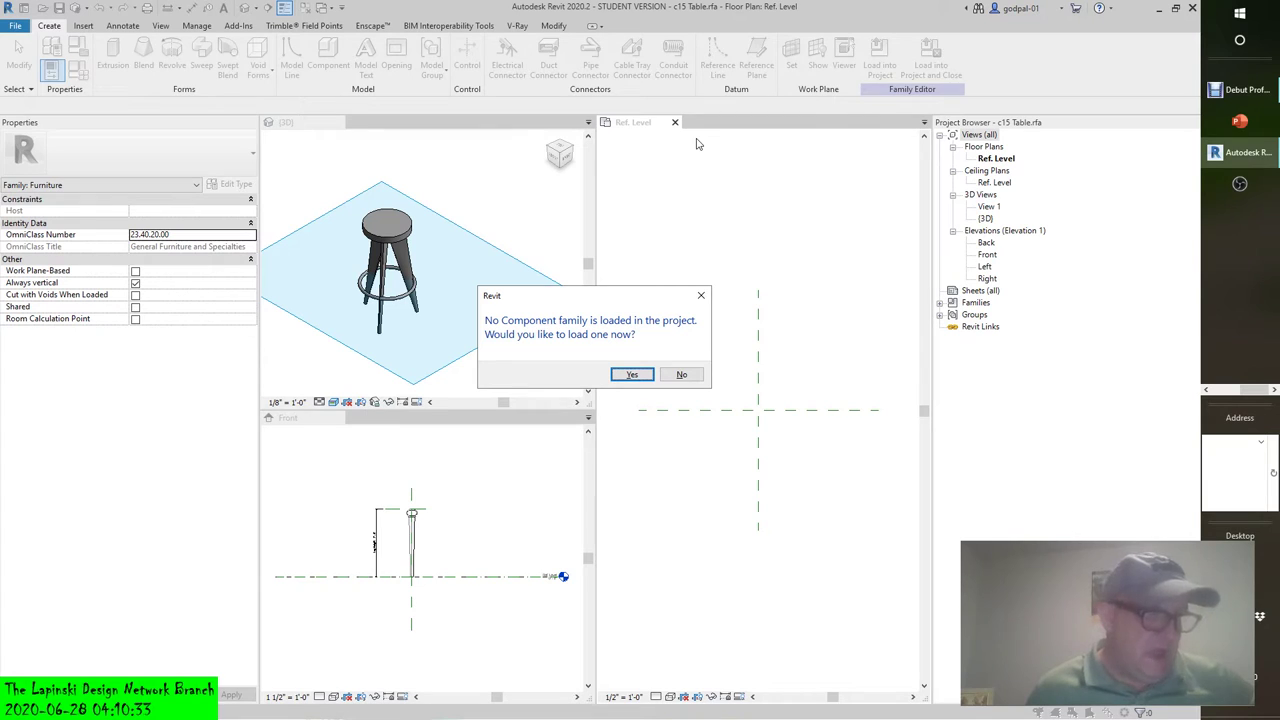
pyautogui.click(681, 377)
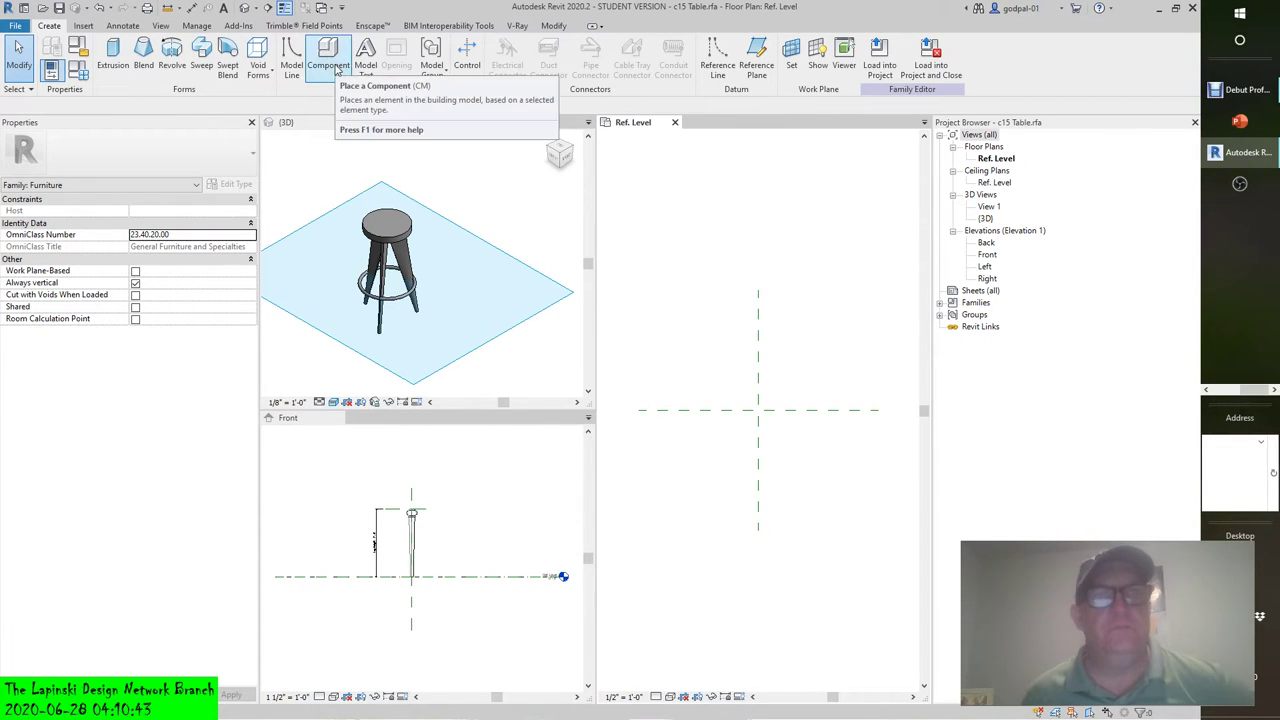
pyautogui.click(332, 64)
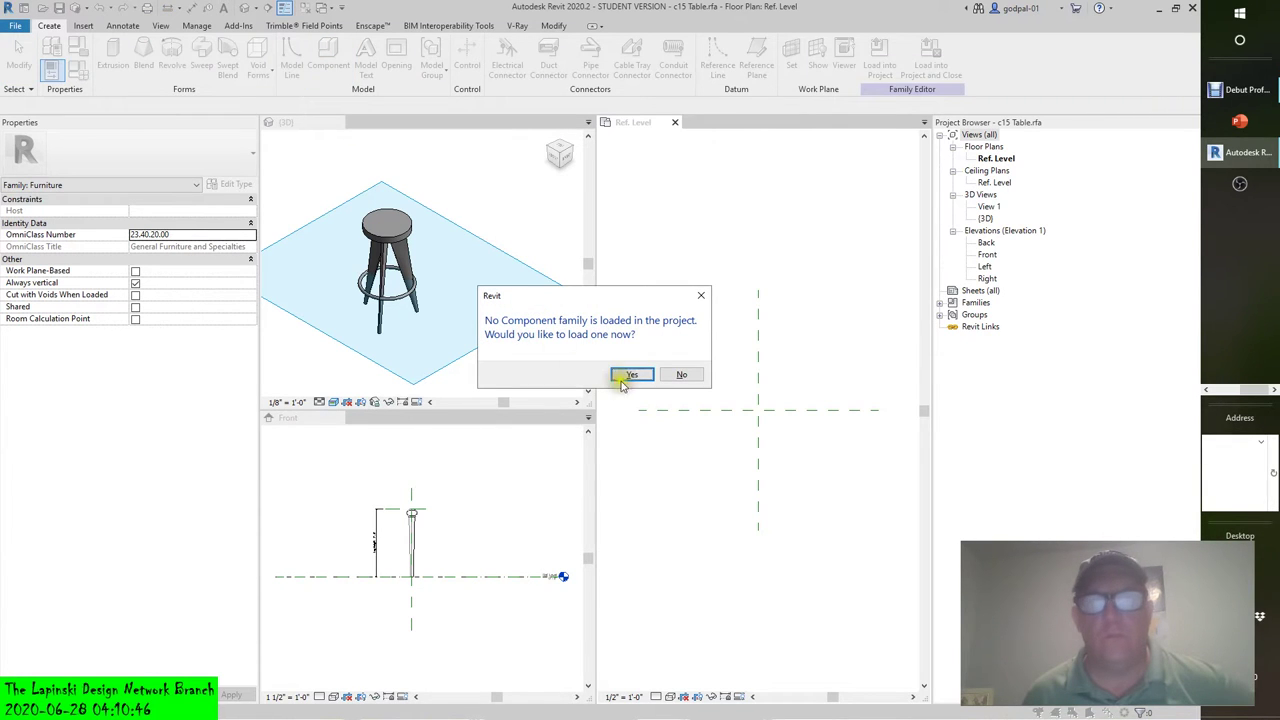
pyautogui.click(681, 374)
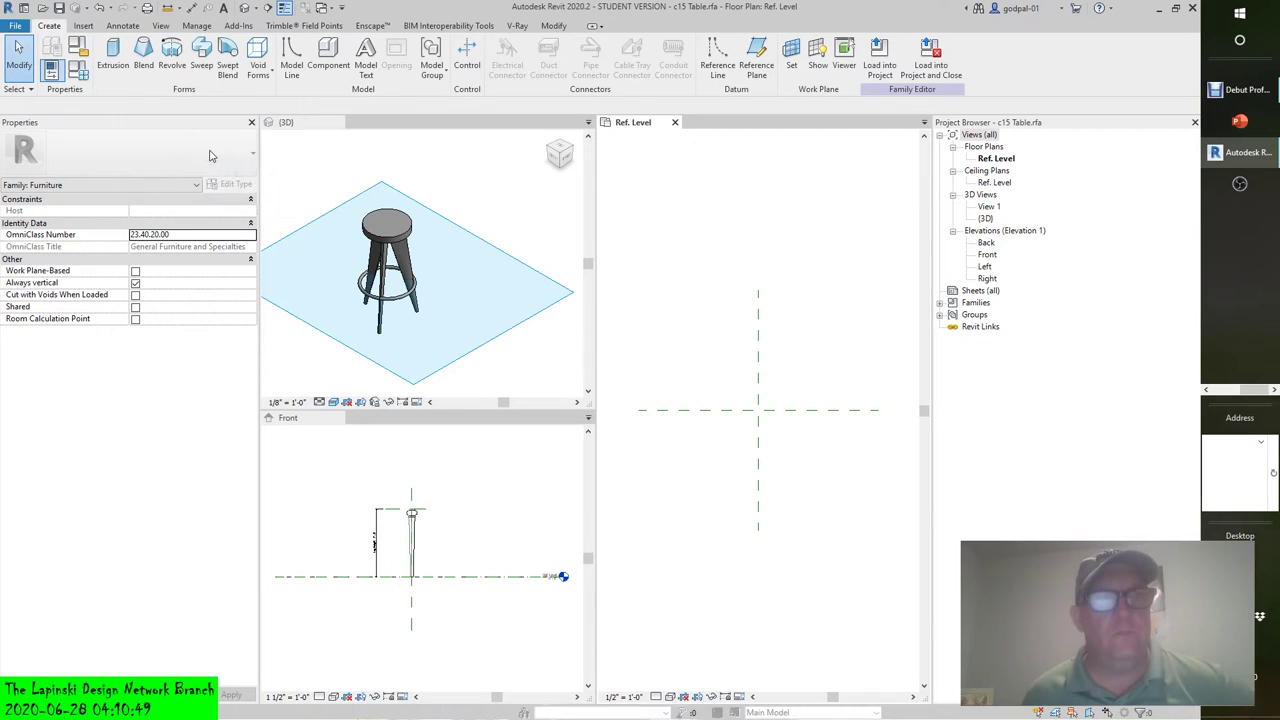
pyautogui.click(330, 60)
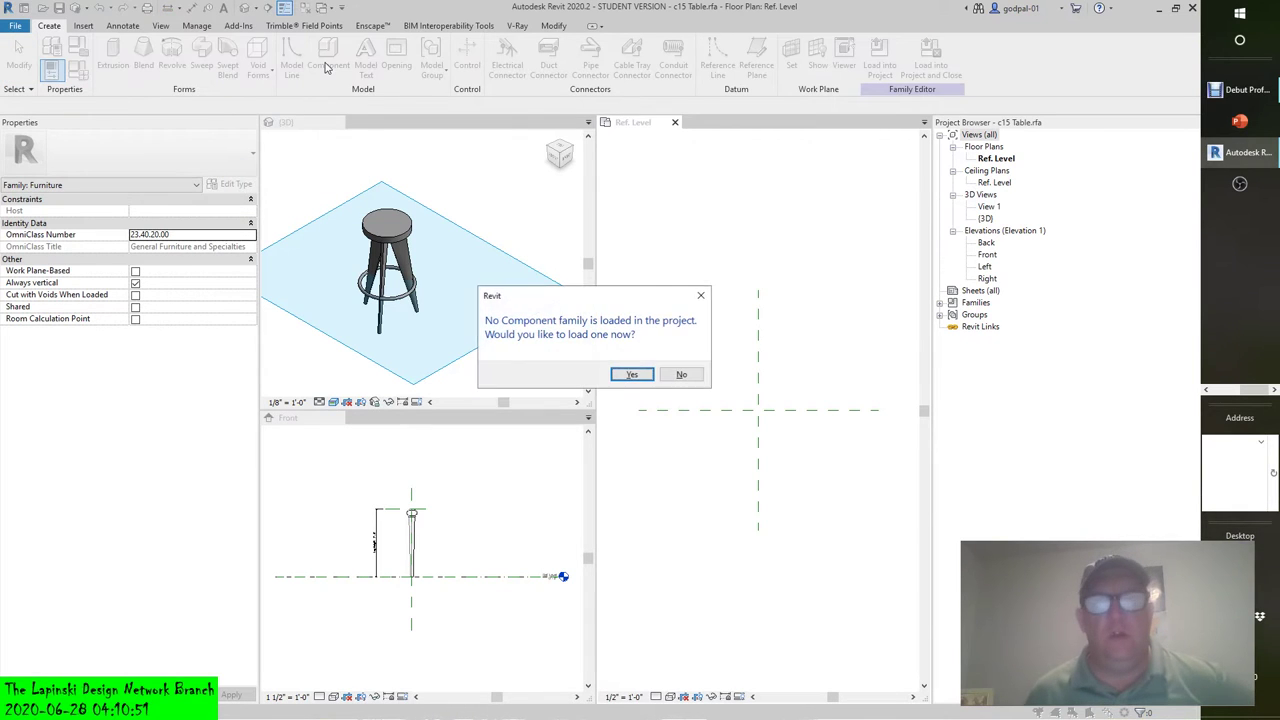
pyautogui.click(632, 374)
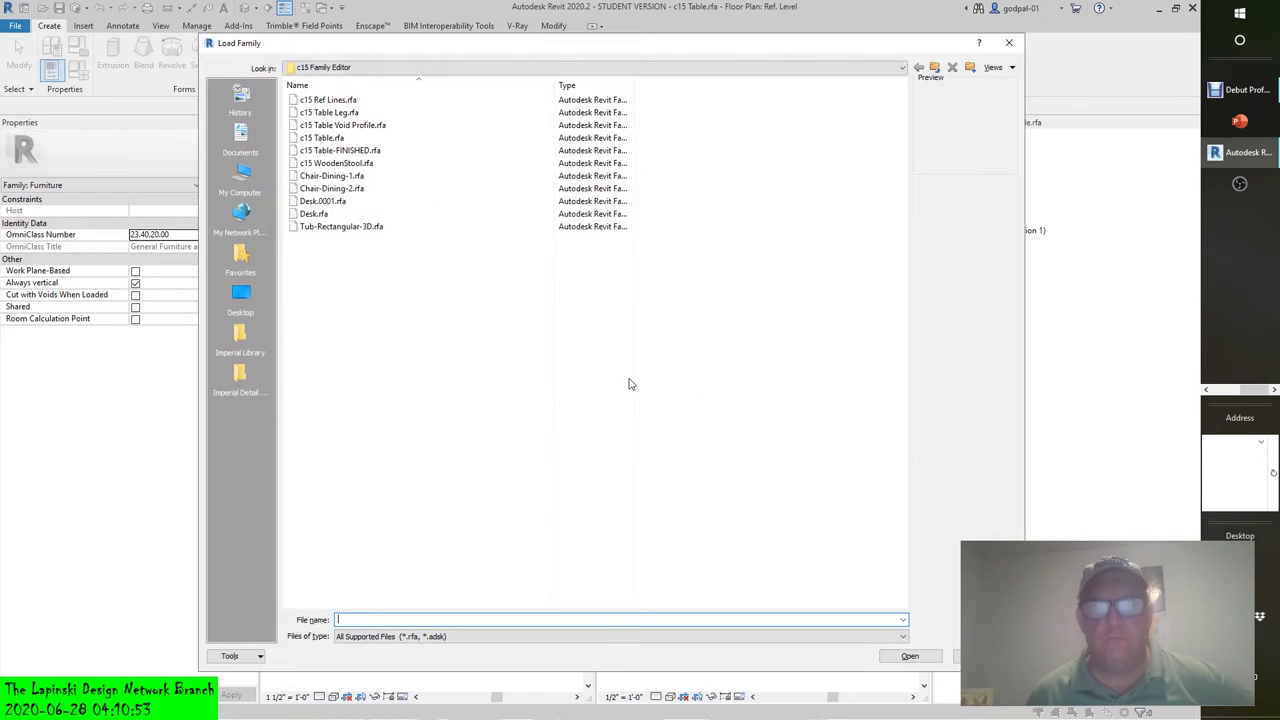
pyautogui.click(316, 138)
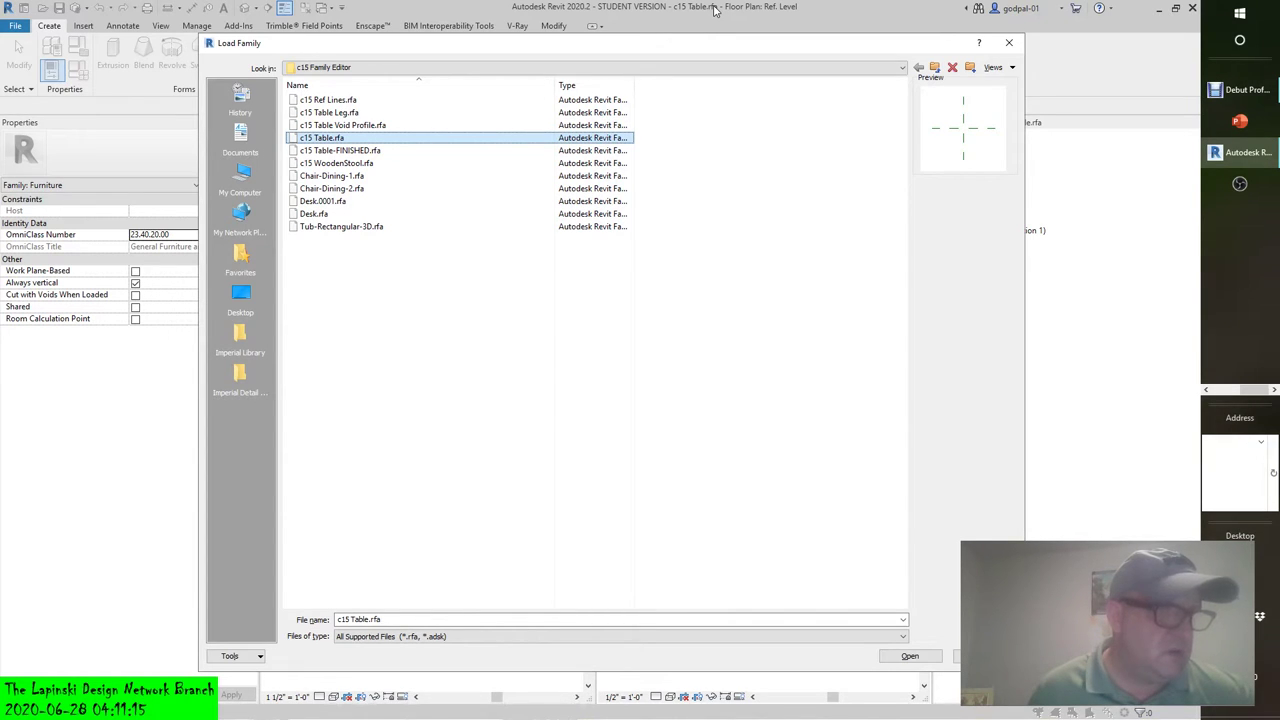
pyautogui.click(329, 154)
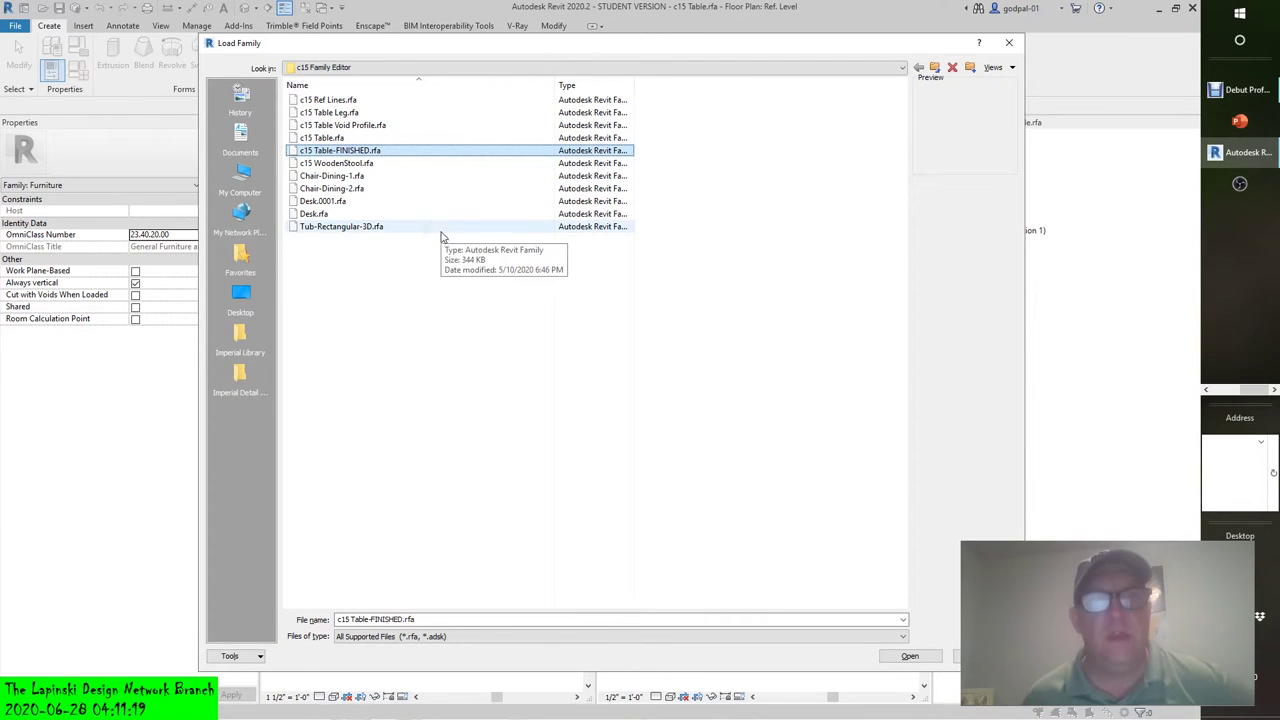
pyautogui.click(437, 637)
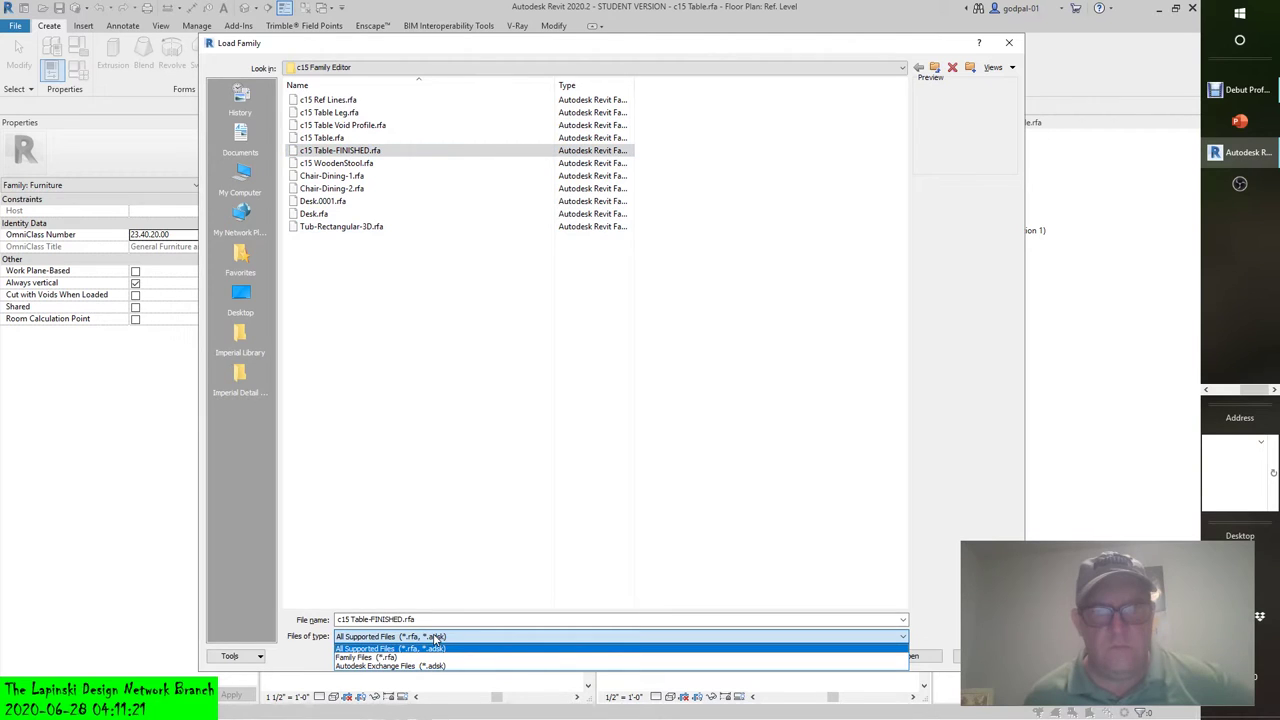
pyautogui.click(766, 648)
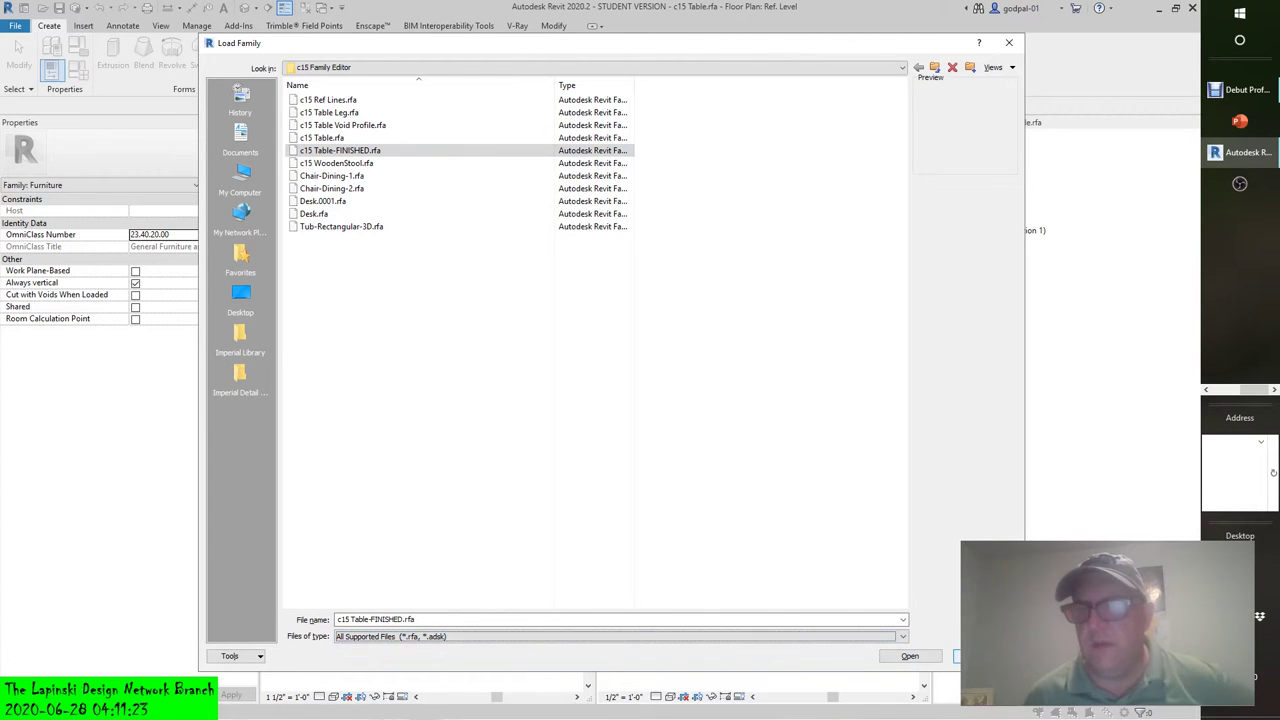
pyautogui.click(972, 656)
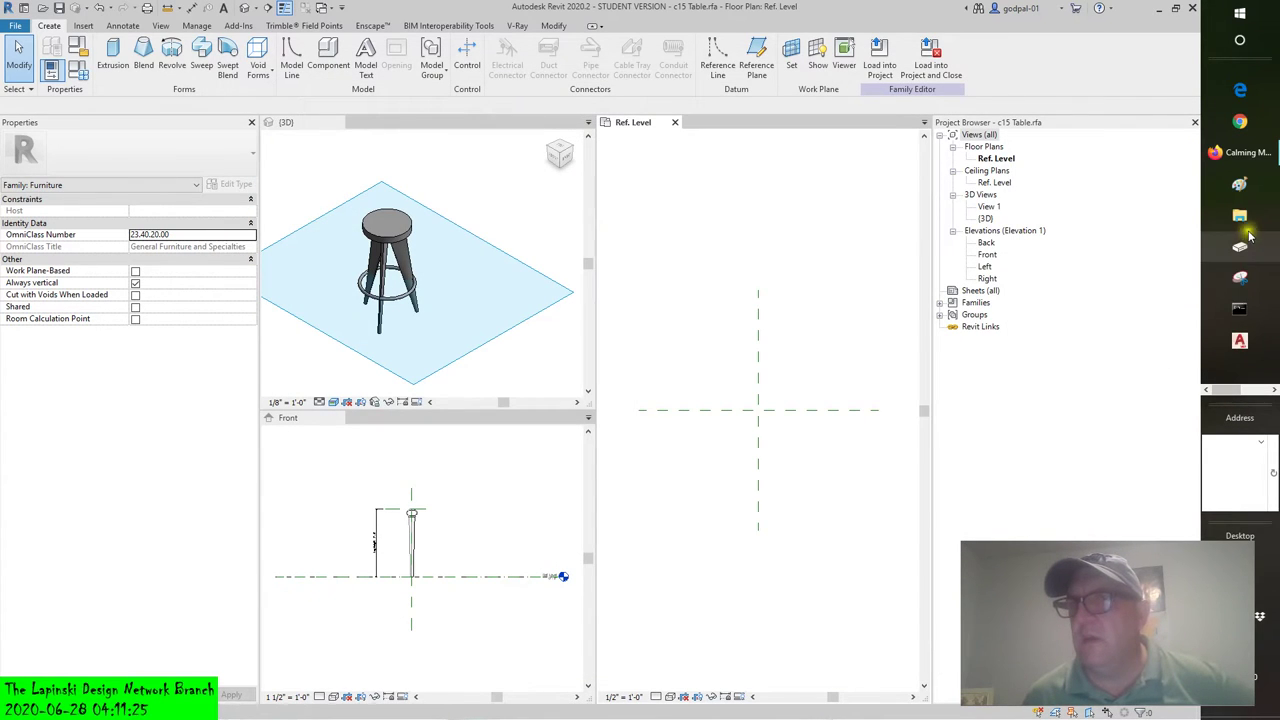
# Step: Switch to File Explorer and look through the c15 Family Editor folder under 1_Revit Instructional Lecture & Lab Files on the D: drive
pyautogui.click(1241, 216)
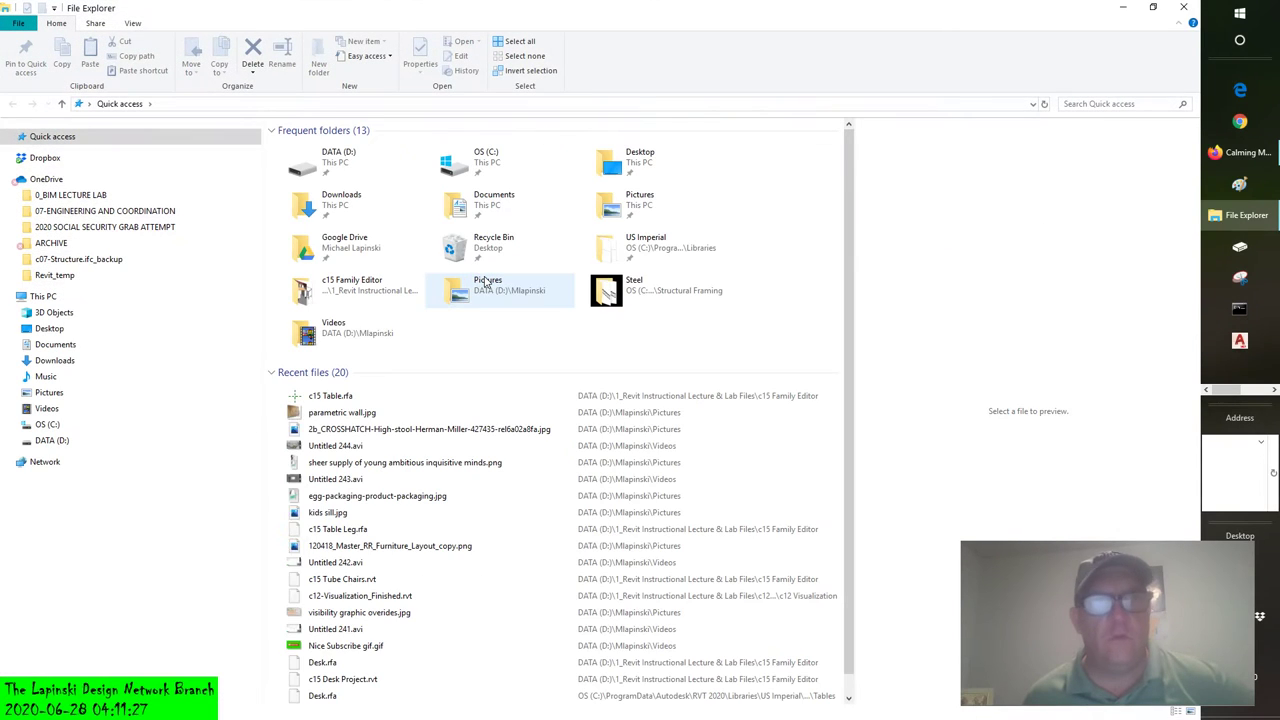
pyautogui.doubleClick(363, 162)
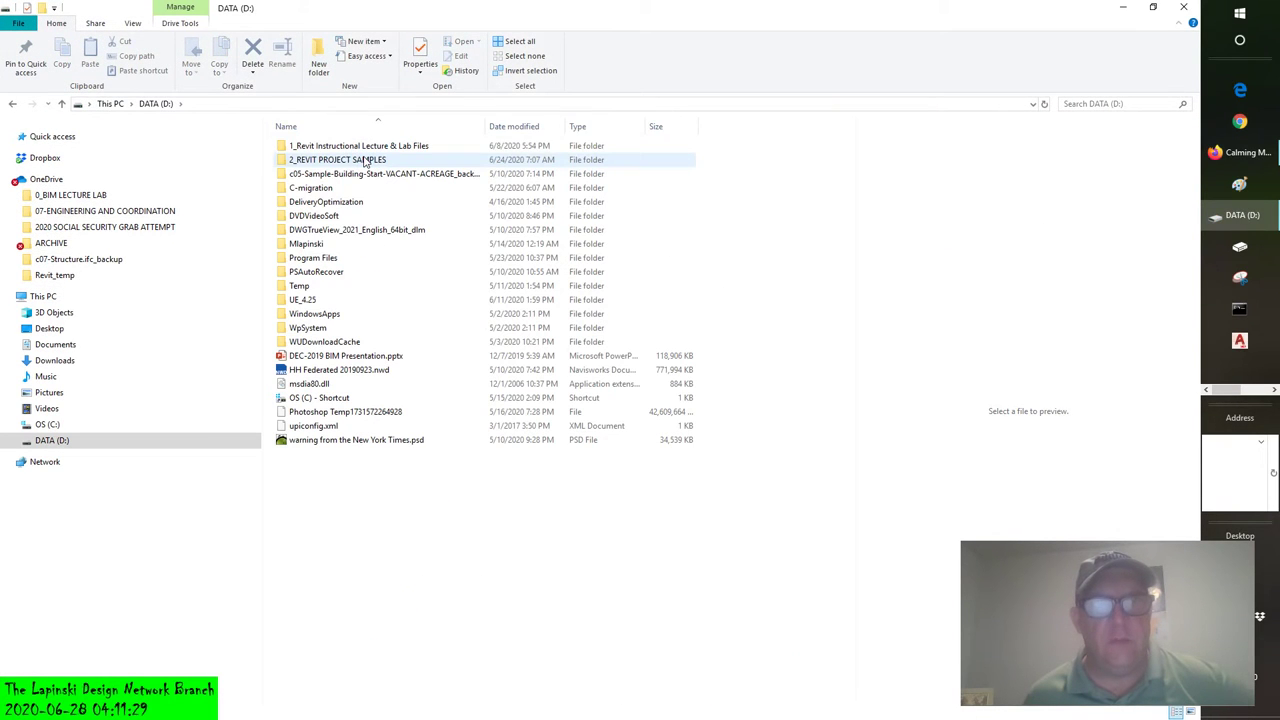
pyautogui.doubleClick(360, 147)
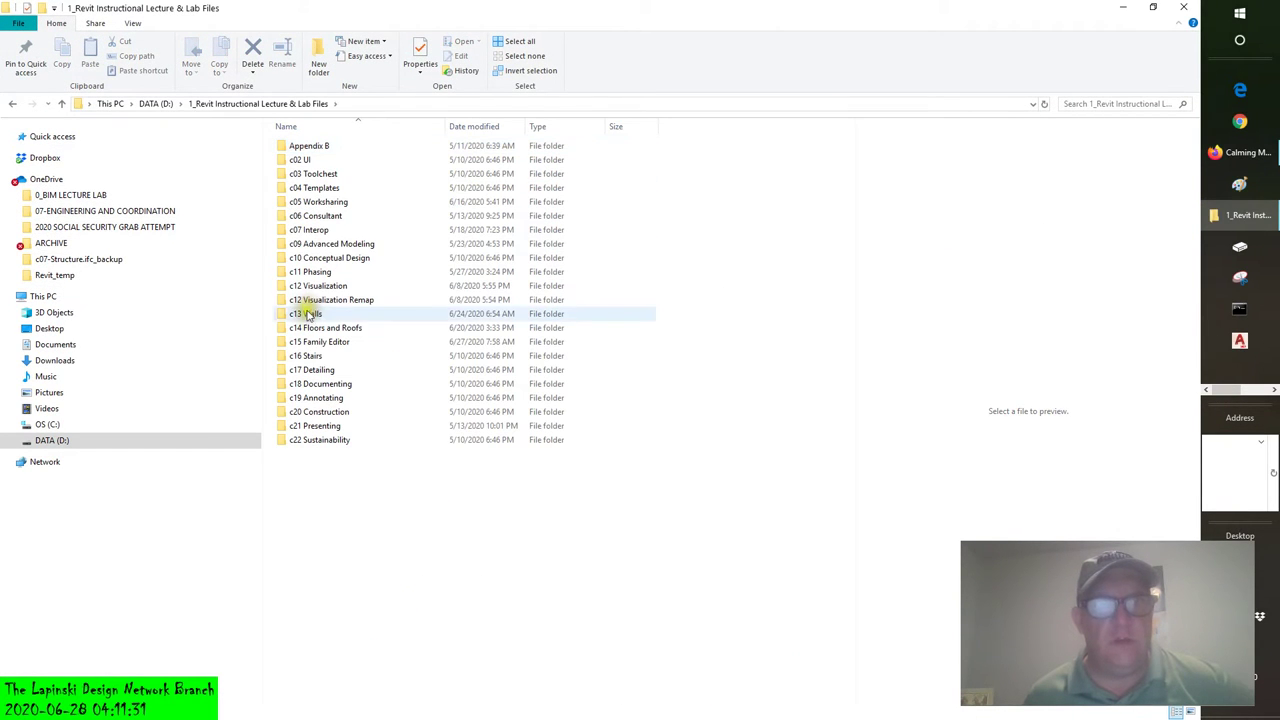
pyautogui.doubleClick(319, 341)
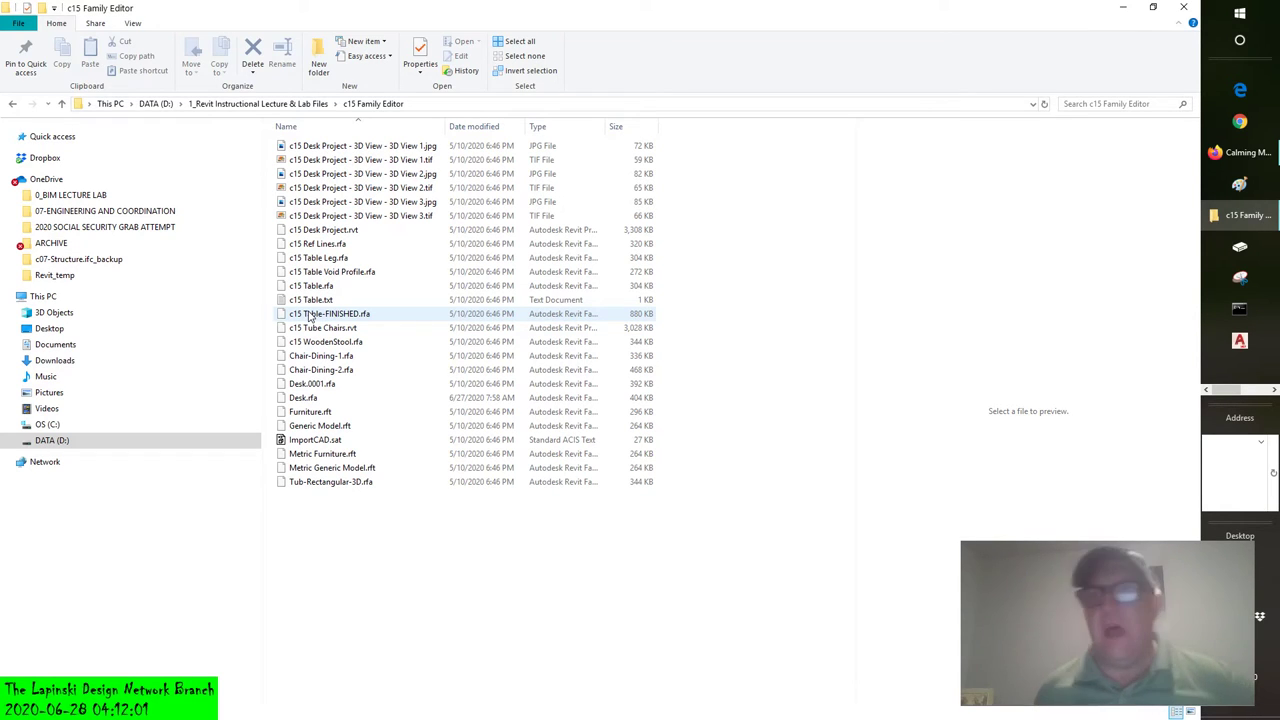
pyautogui.click(1183, 7)
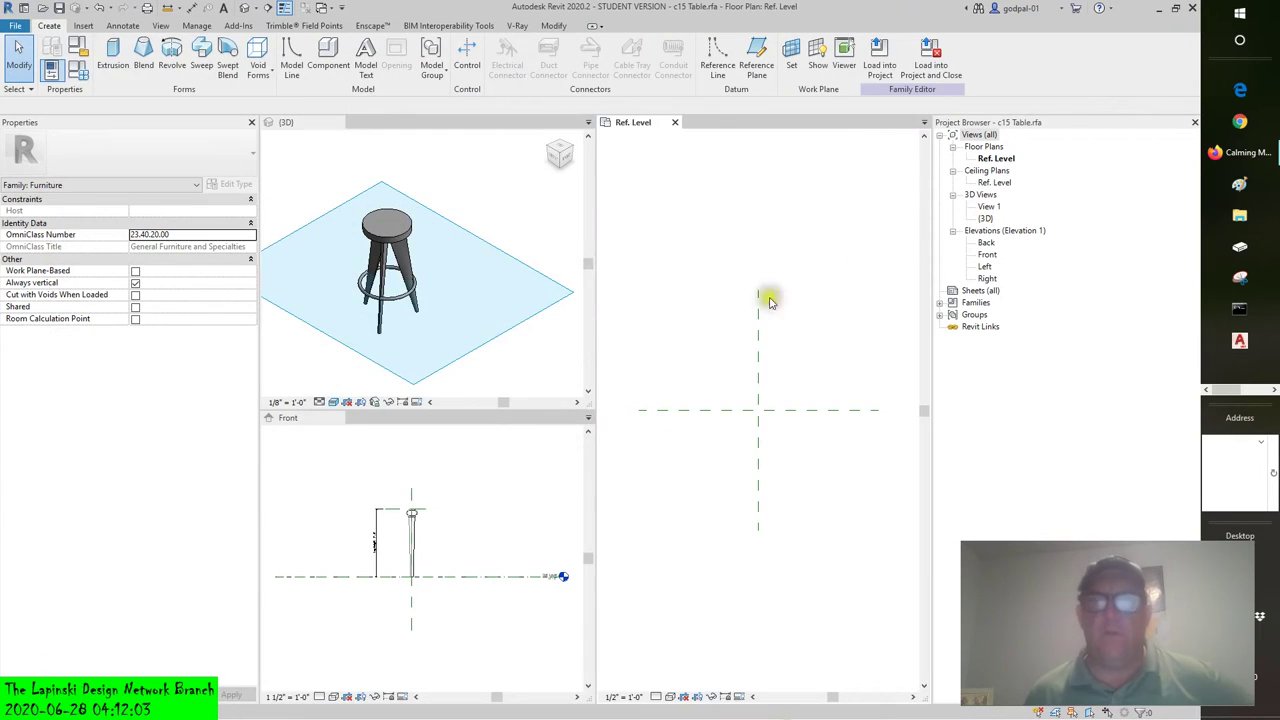
# Step: Load the c15 Table Leg.rfa family as a component into the table family, leaving the placement without placing an instance
pyautogui.click(328, 55)
pyautogui.click(632, 374)
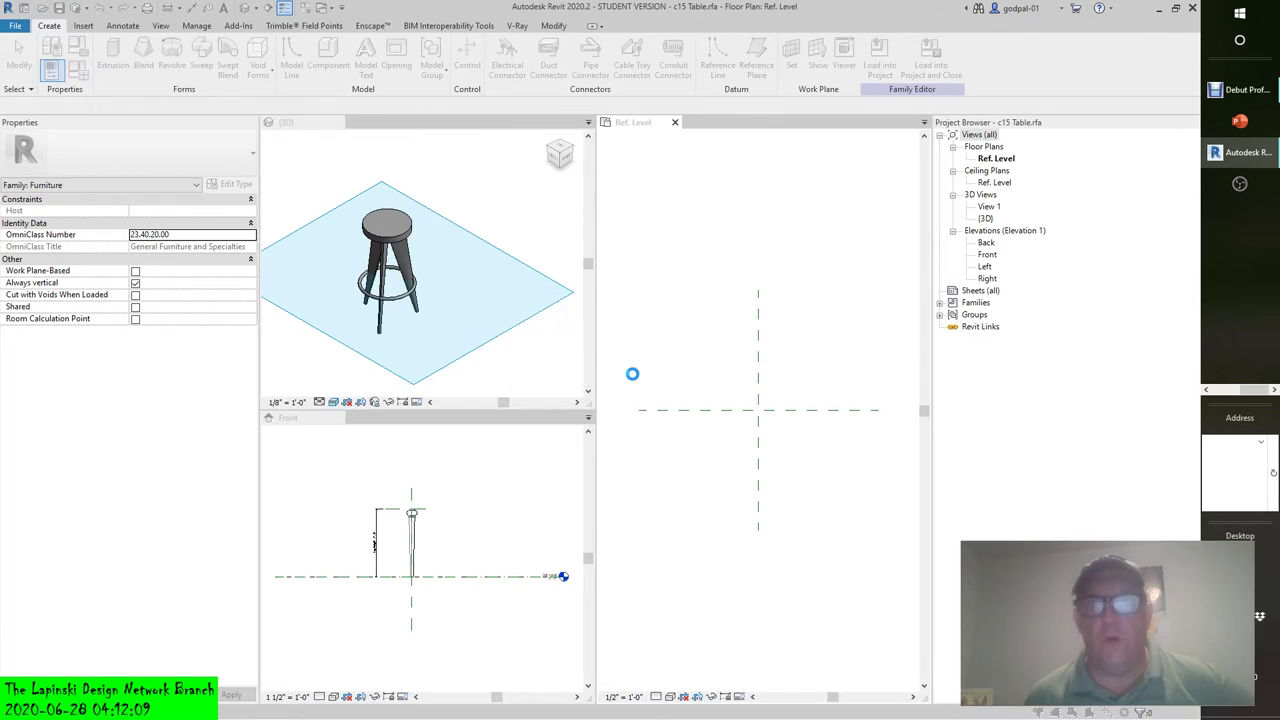
pyautogui.click(330, 113)
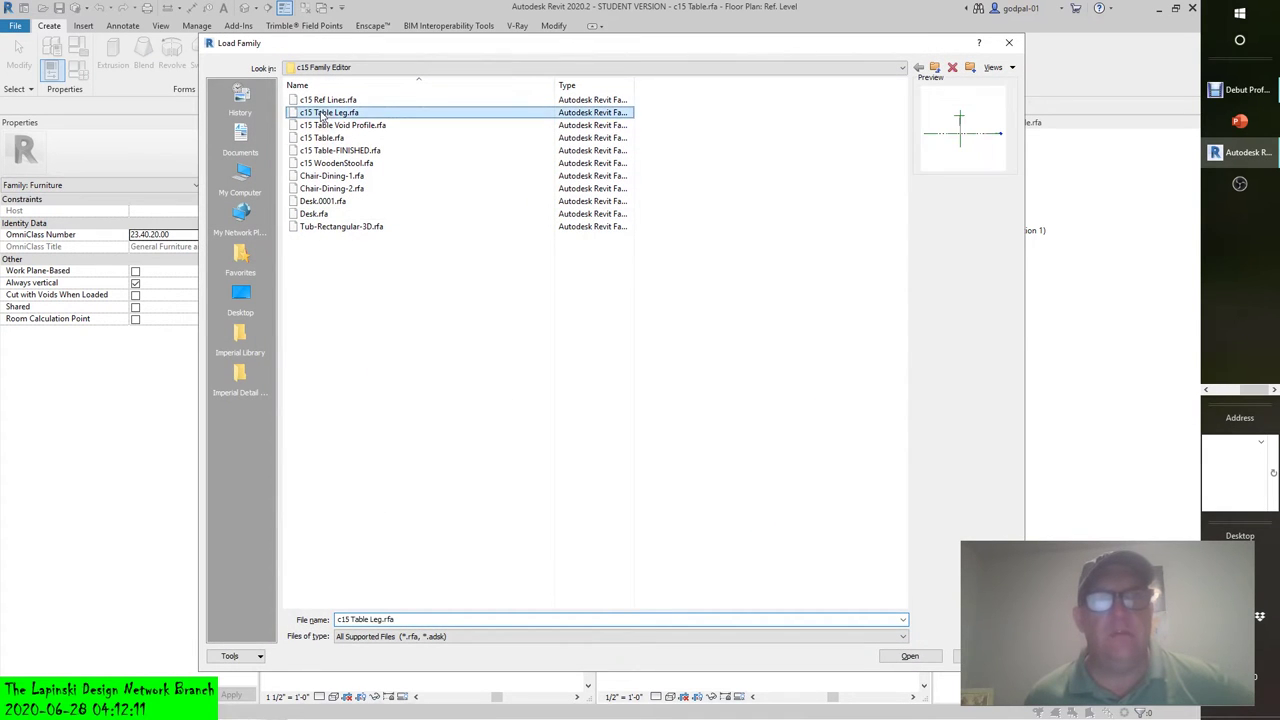
pyautogui.click(910, 656)
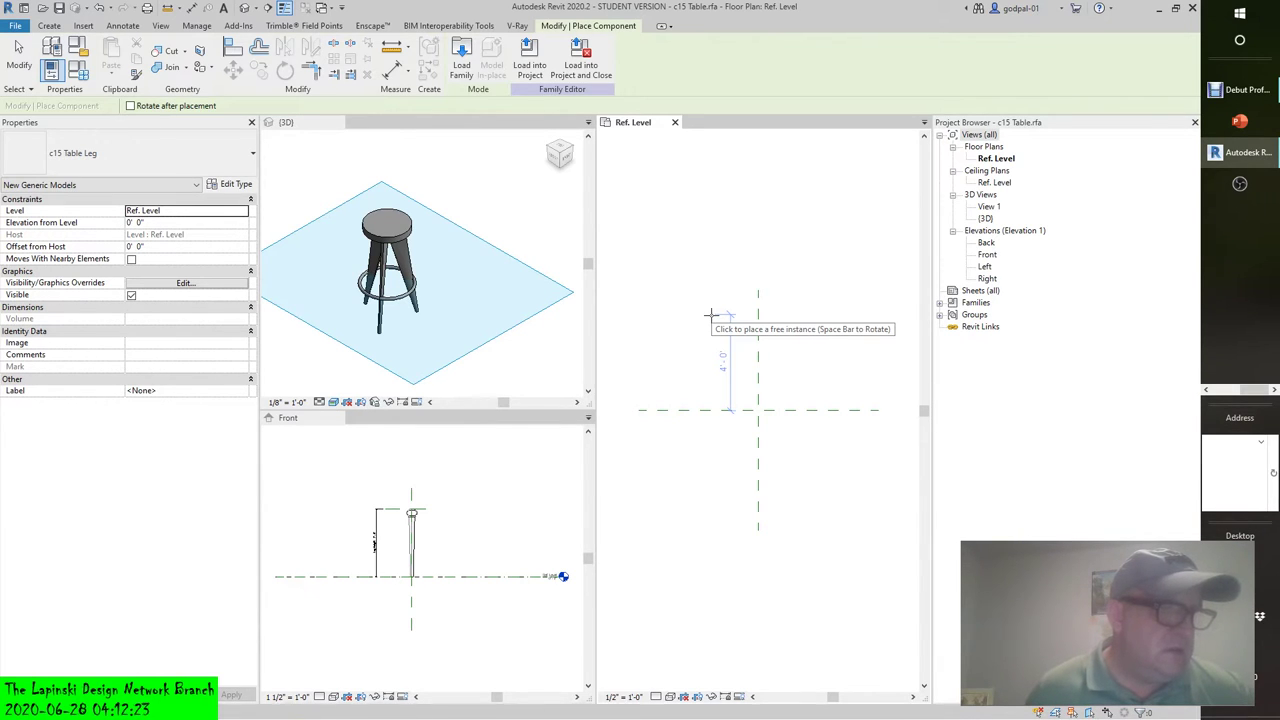
pyautogui.click(249, 157)
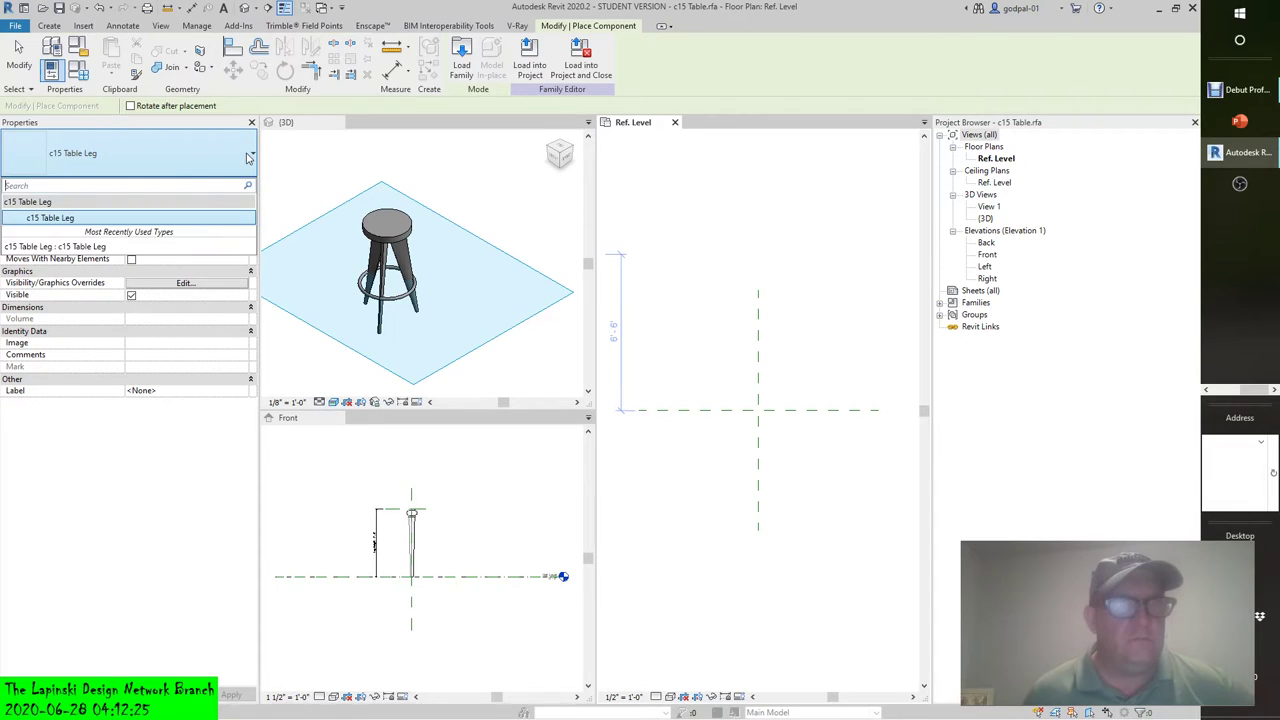
pyautogui.click(80, 247)
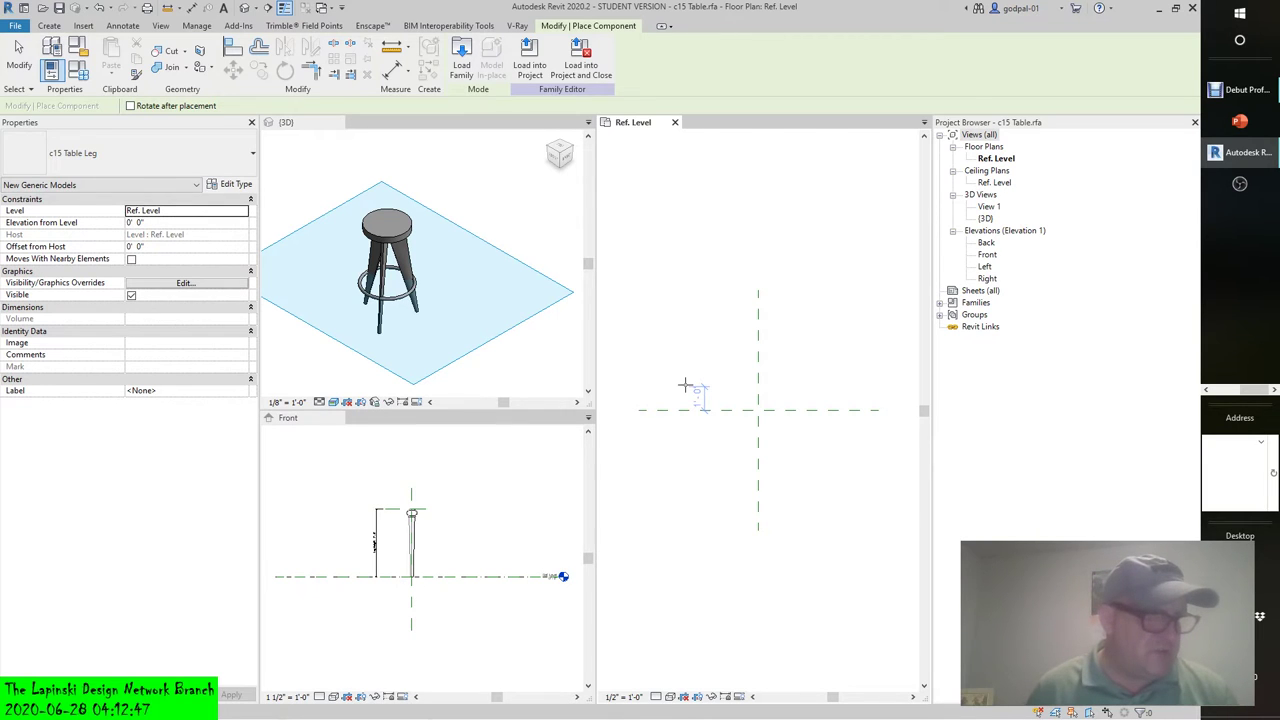
pyautogui.press('Escape')
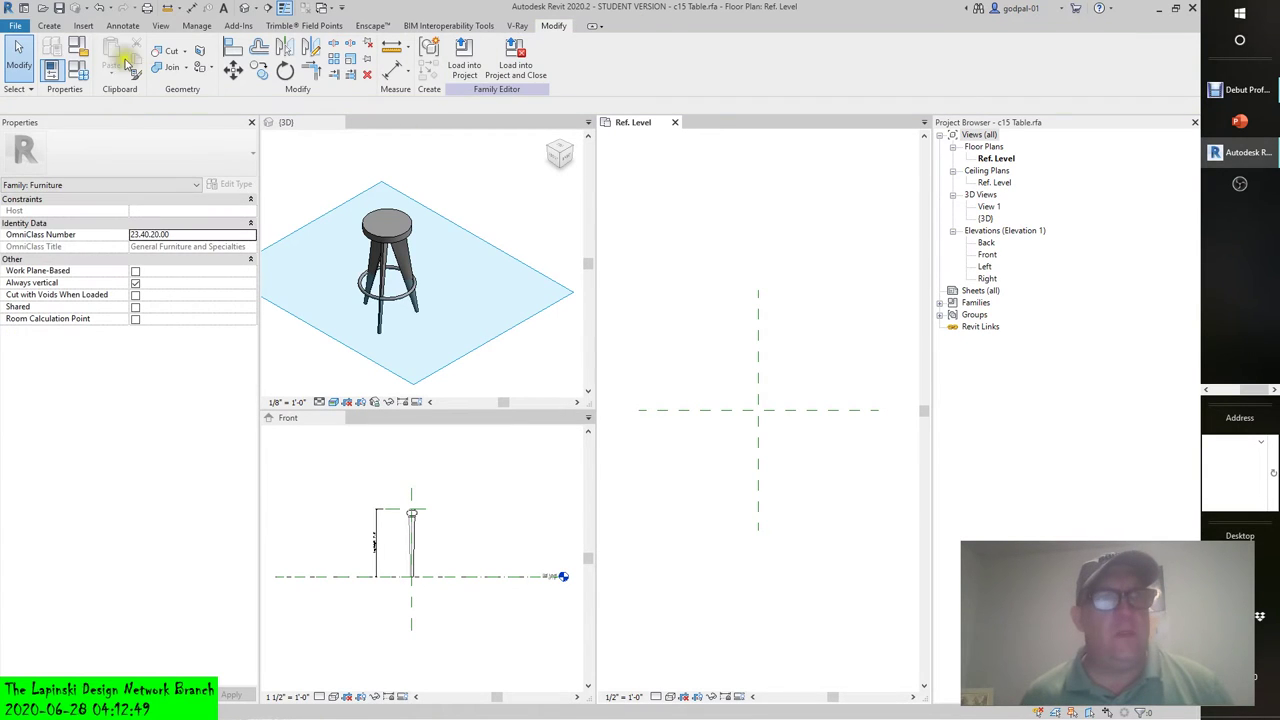
# Step: Open the c15 Table-FINISHED.rfa family and display its default 3D view
pyautogui.click(46, 8)
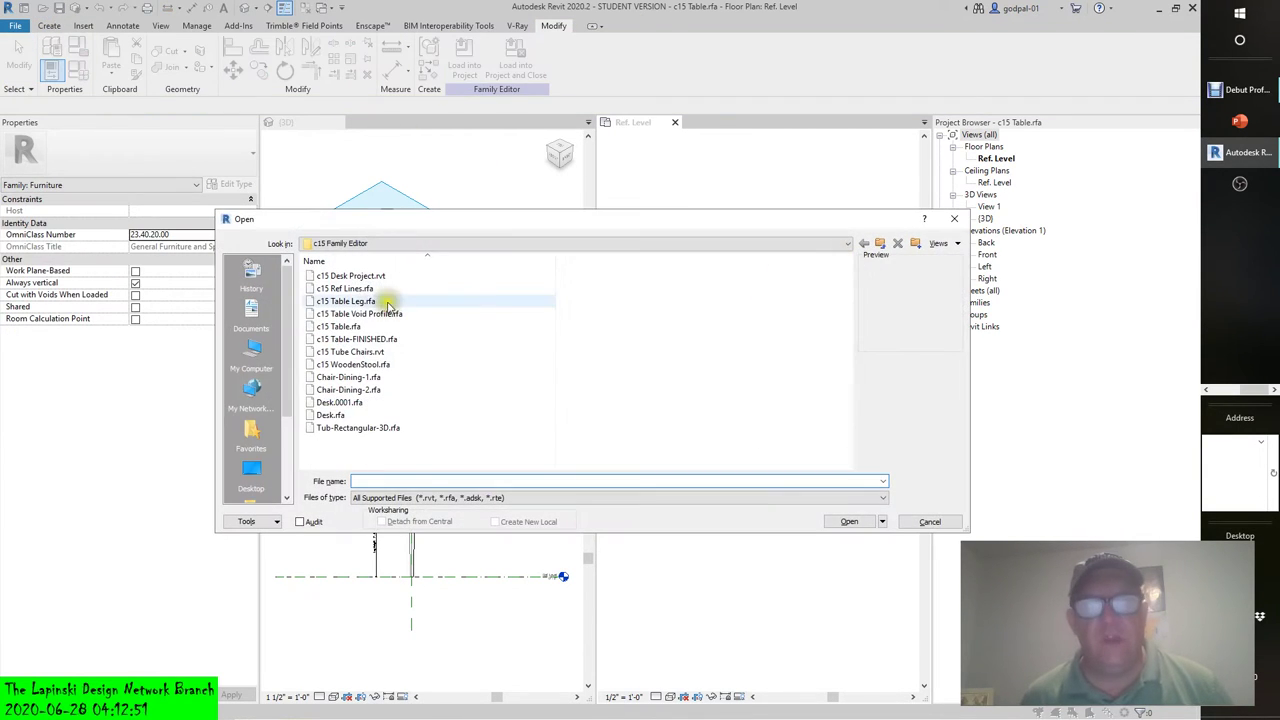
pyautogui.click(362, 338)
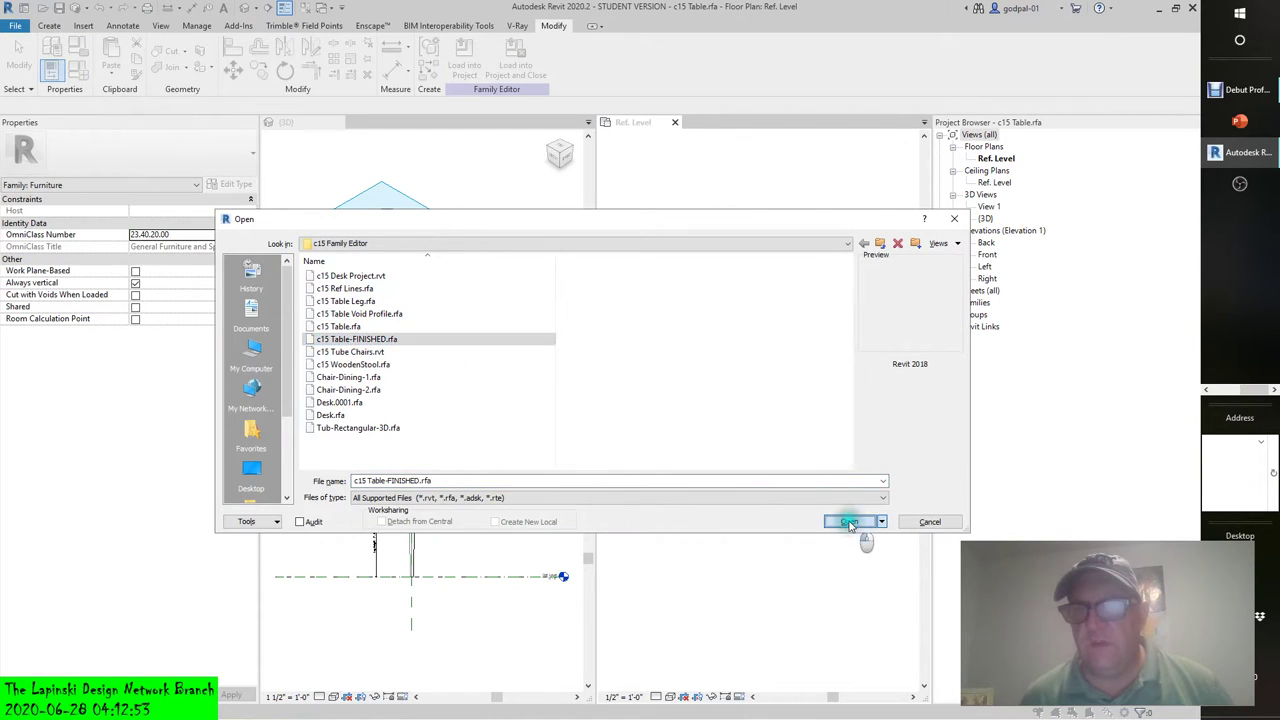
pyautogui.click(849, 521)
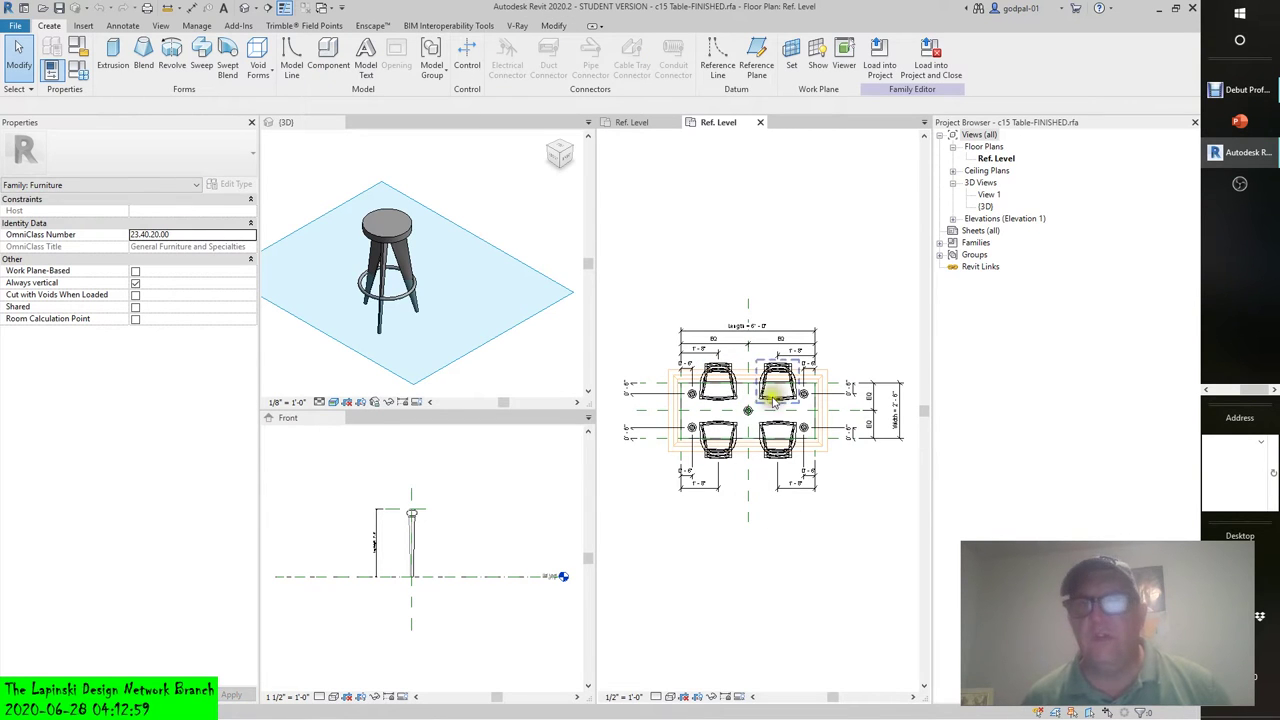
pyautogui.doubleClick(982, 206)
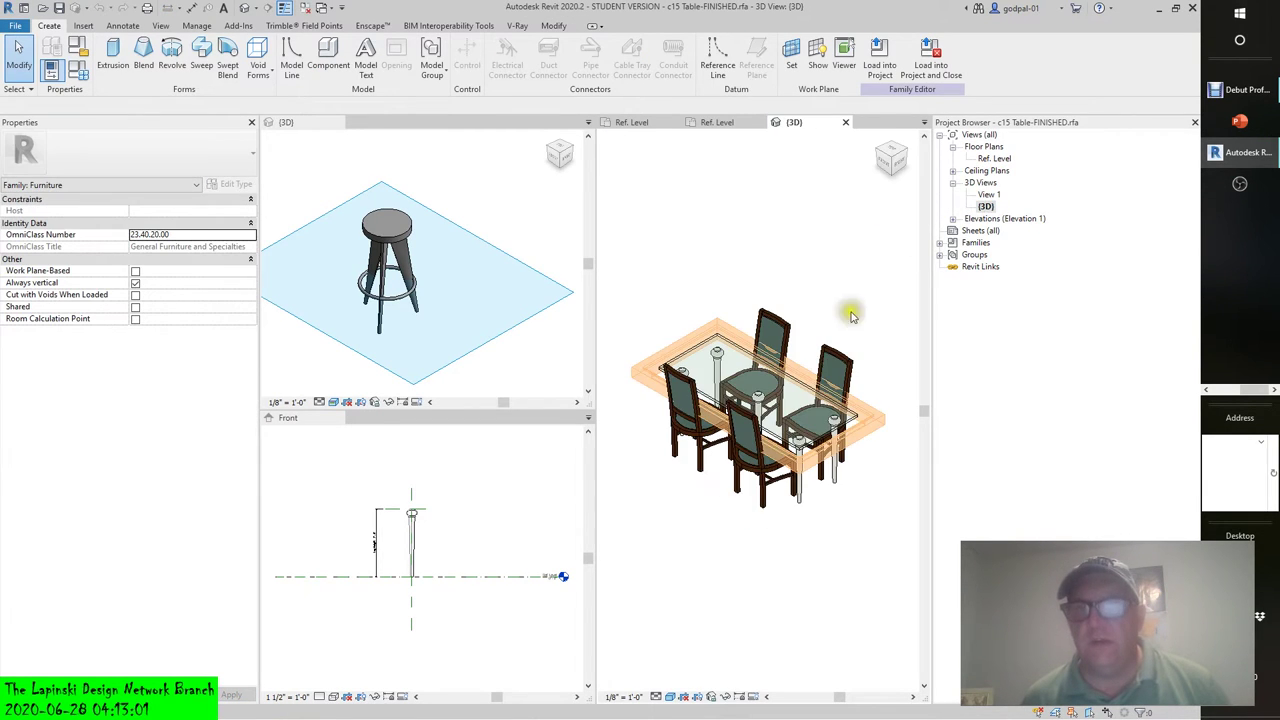
# Step: Look over the finished table and chairs in 3D, orient the view to the top and show the work plane
pyautogui.scroll(2, 775, 562)
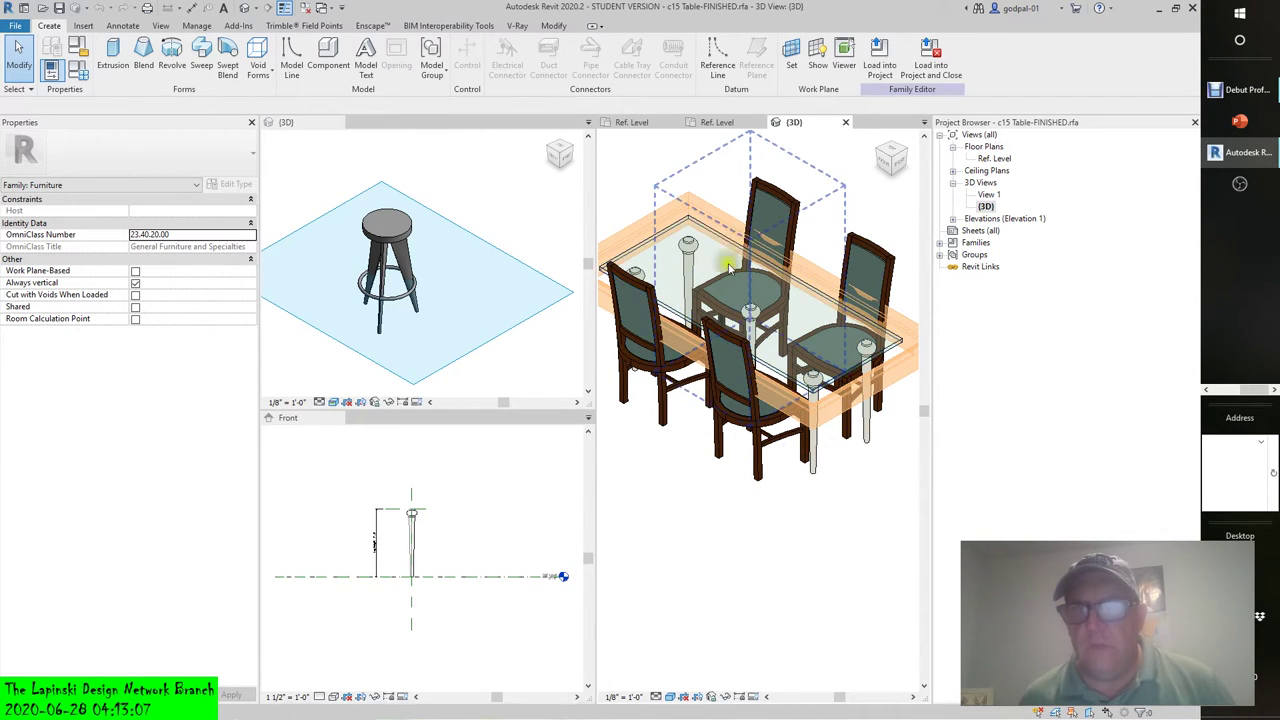
pyautogui.click(742, 598)
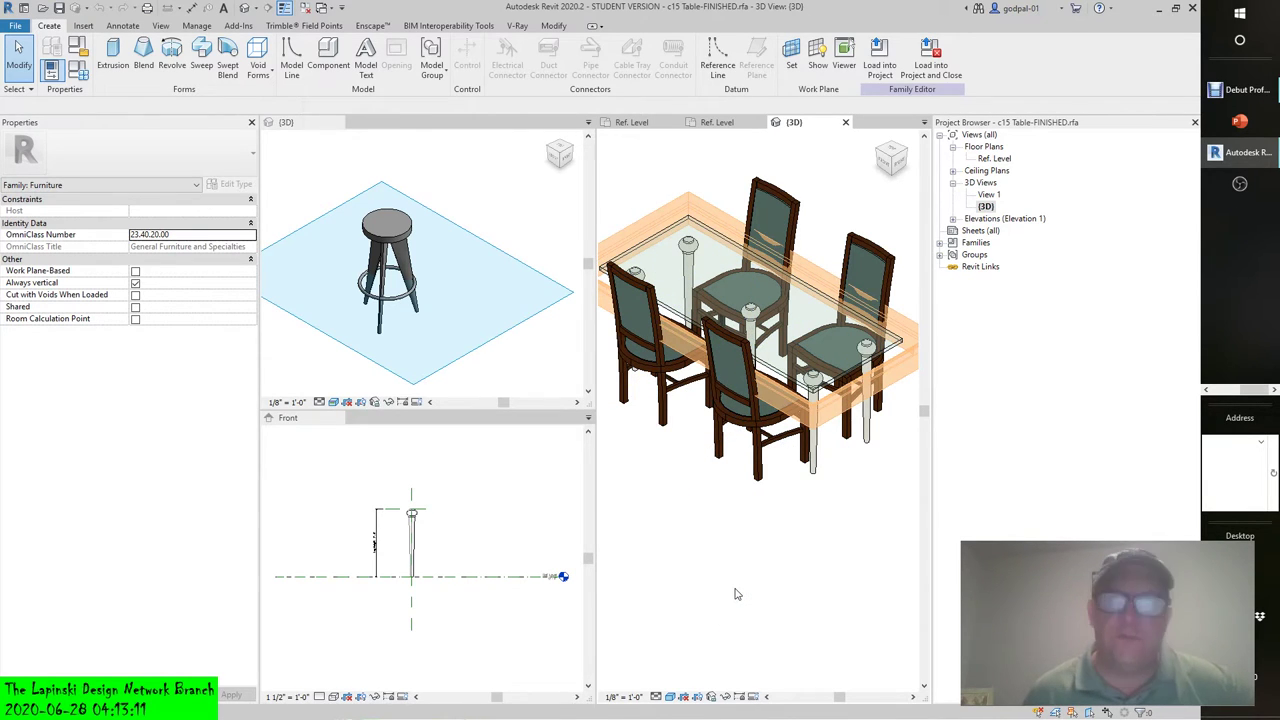
pyautogui.keyDown('shift'); pyautogui.moveTo(735, 594); pyautogui.dragTo(737, 594, button='middle'); pyautogui.keyUp('shift')
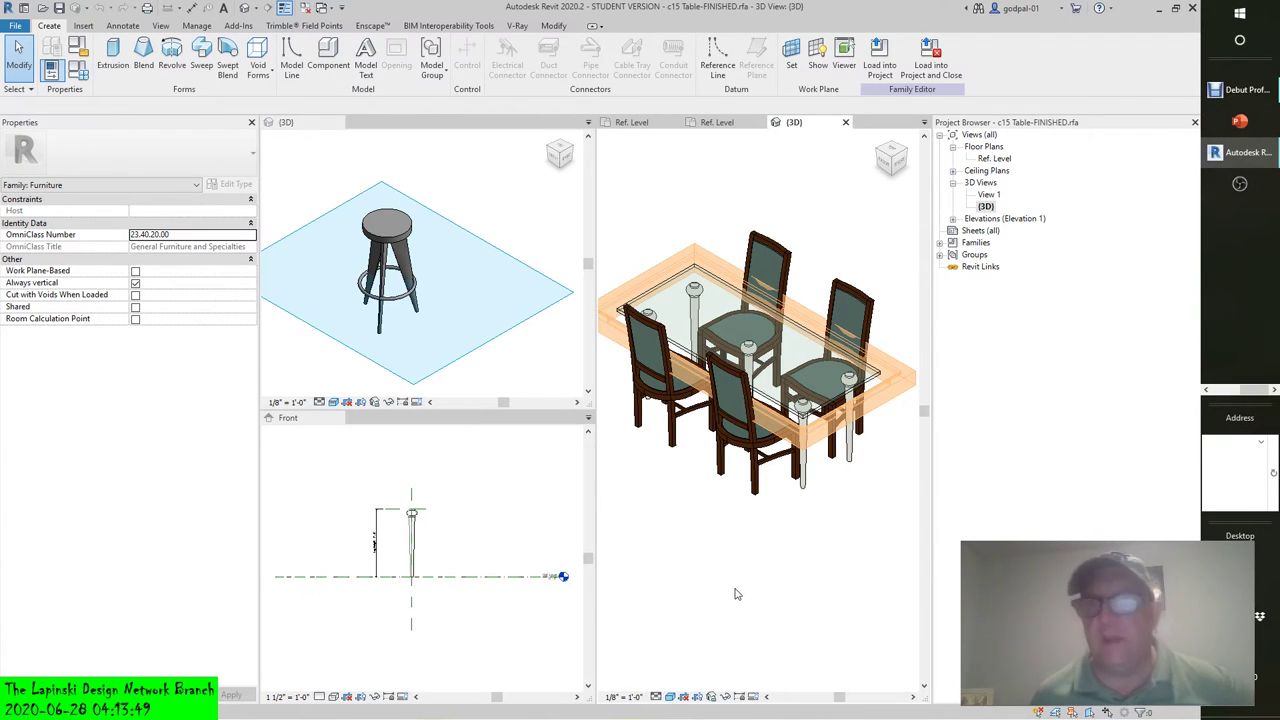
pyautogui.click(894, 154)
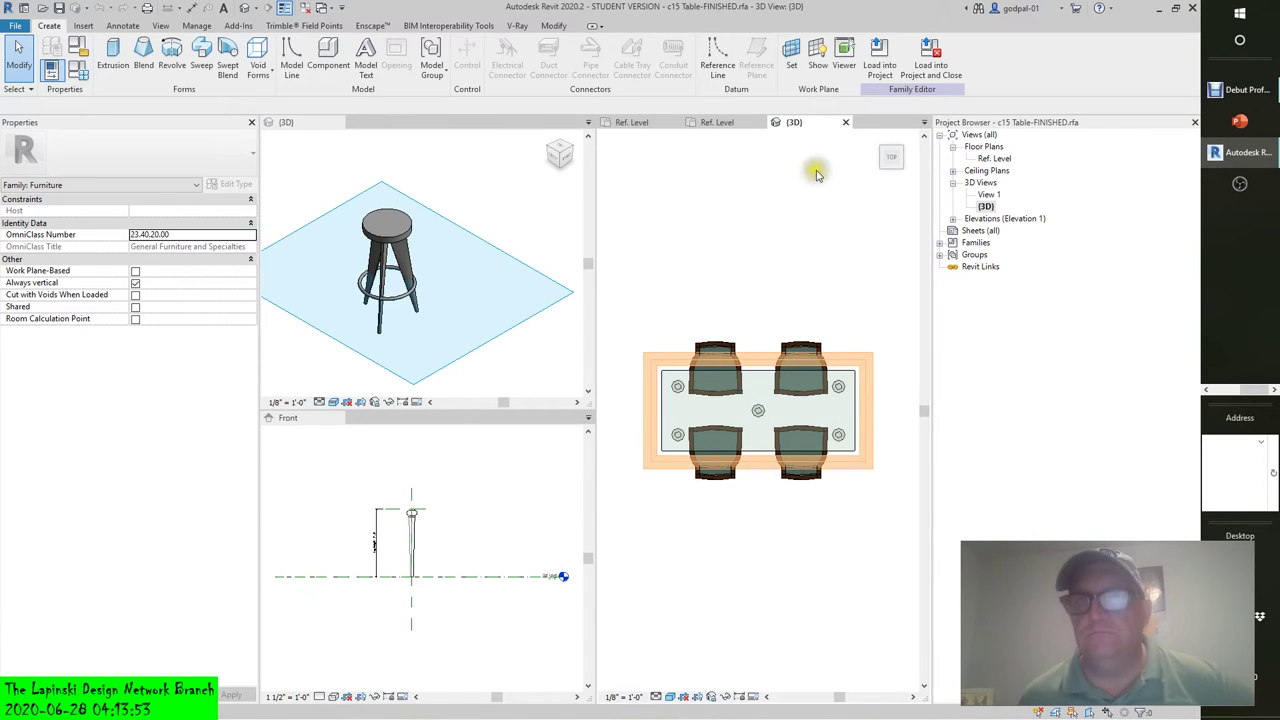
pyautogui.click(820, 58)
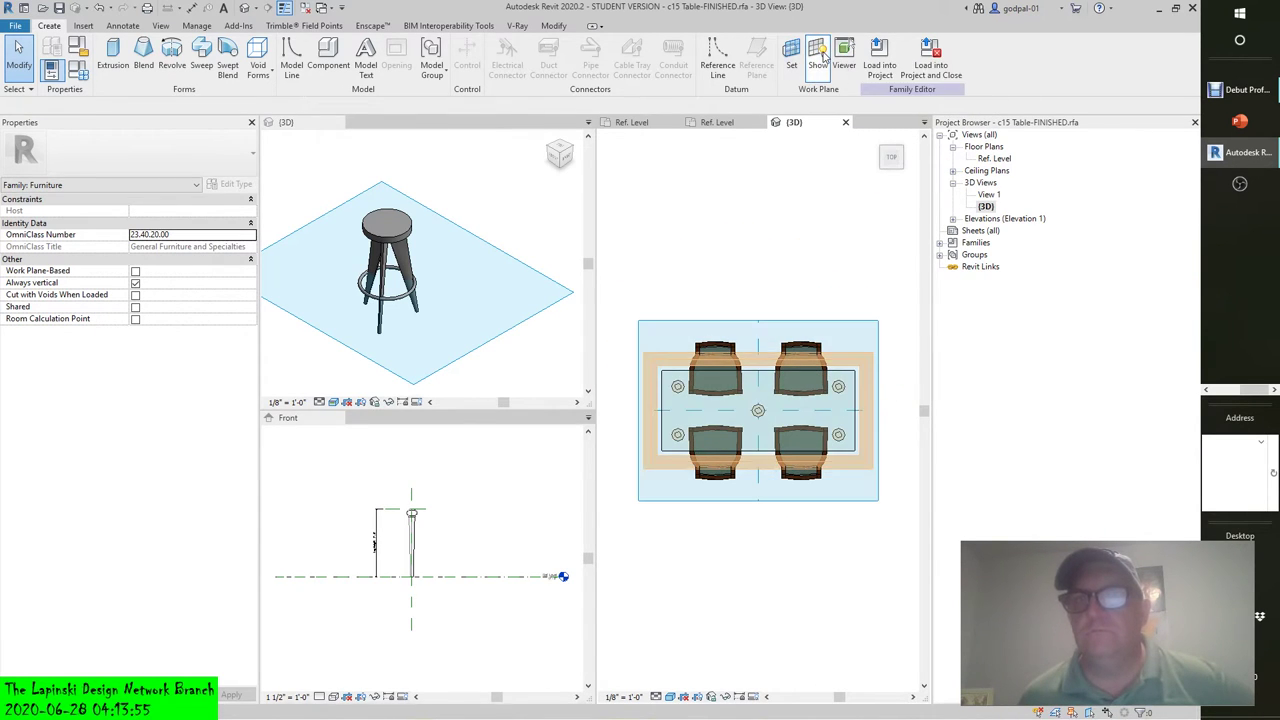
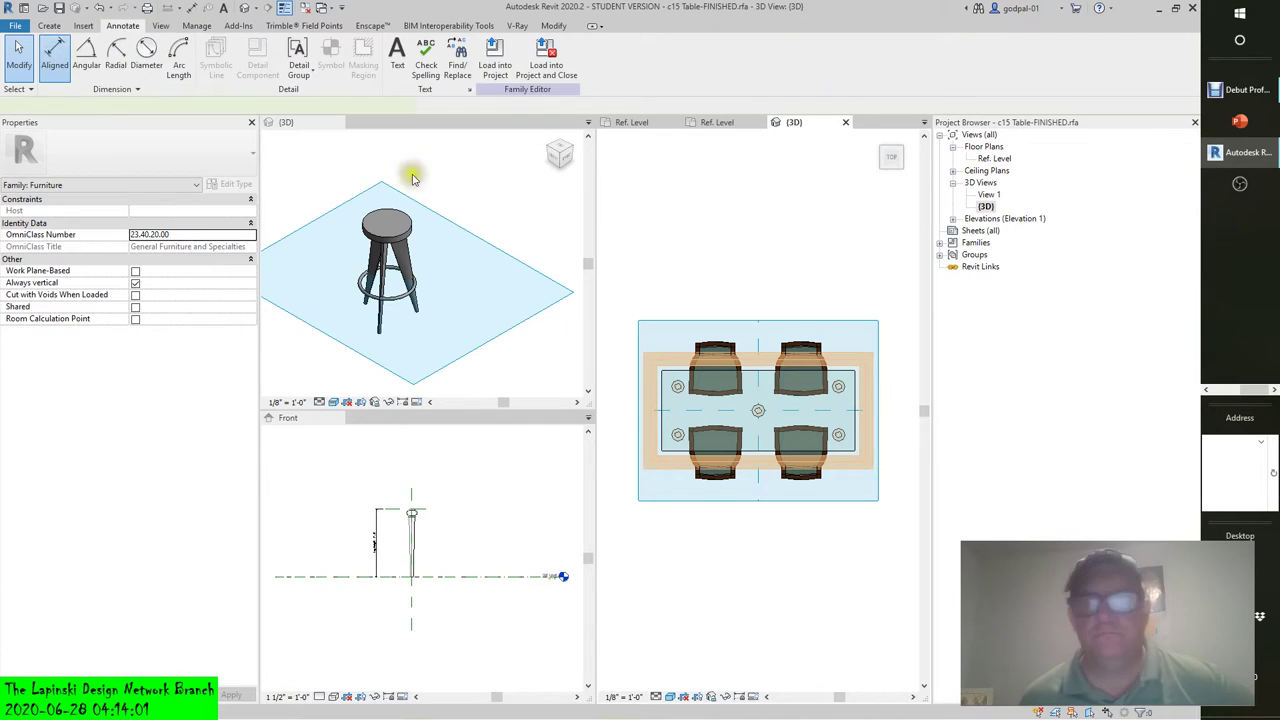
pyautogui.scroll(5, 825, 410)
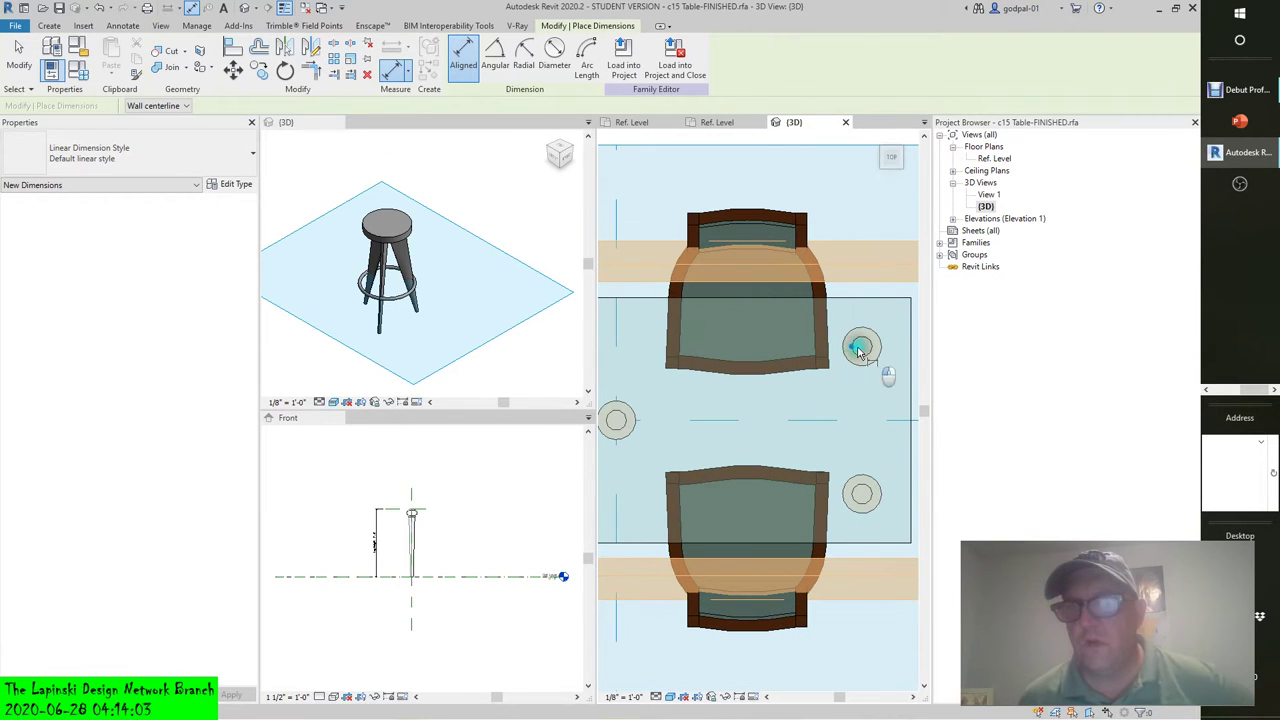
pyautogui.click(857, 350)
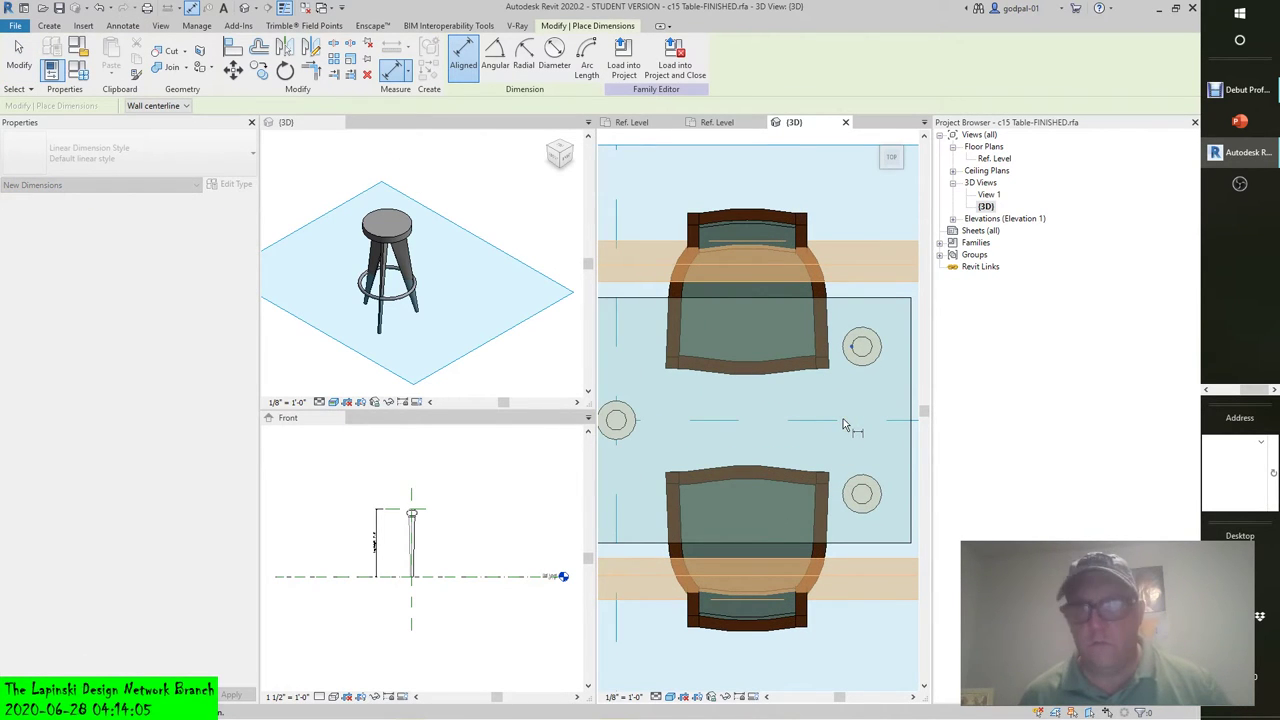
pyautogui.scroll(-3, 840, 421)
pyautogui.scroll(-1, 875, 430)
pyautogui.moveTo(875, 430); pyautogui.dragTo(783, 430, button='middle')
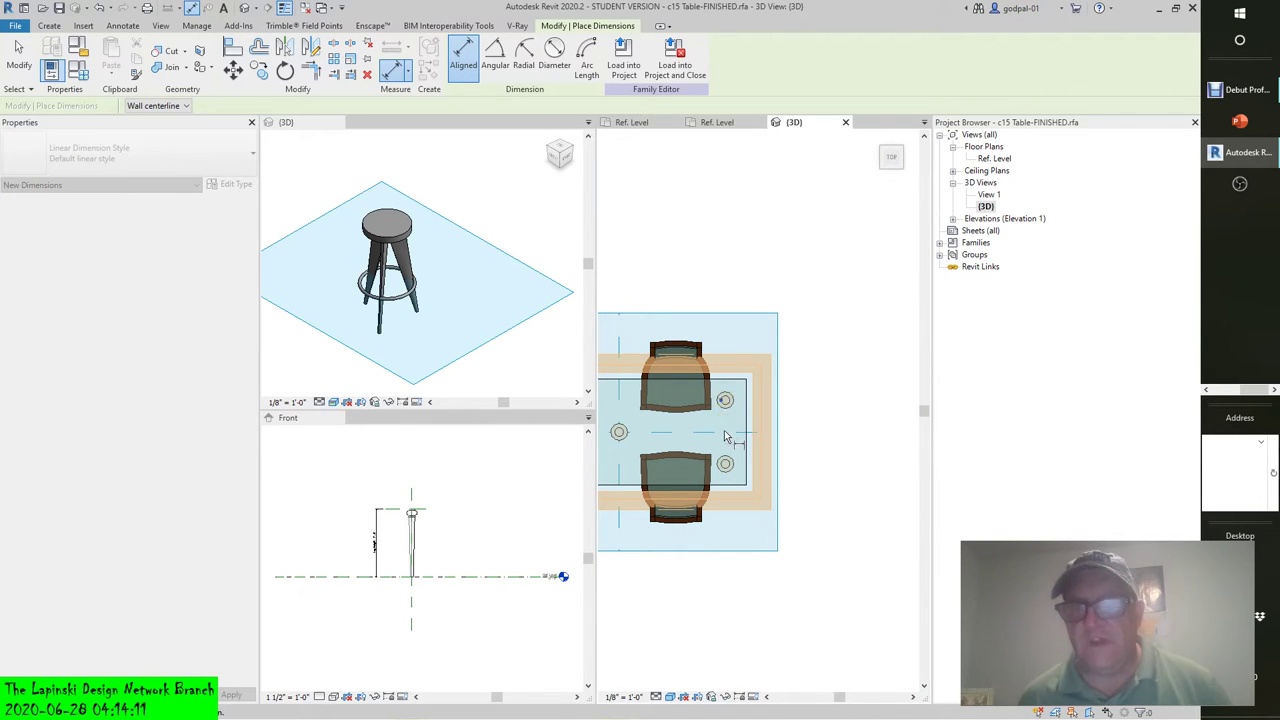
pyautogui.press('Escape')
pyautogui.press('Escape')
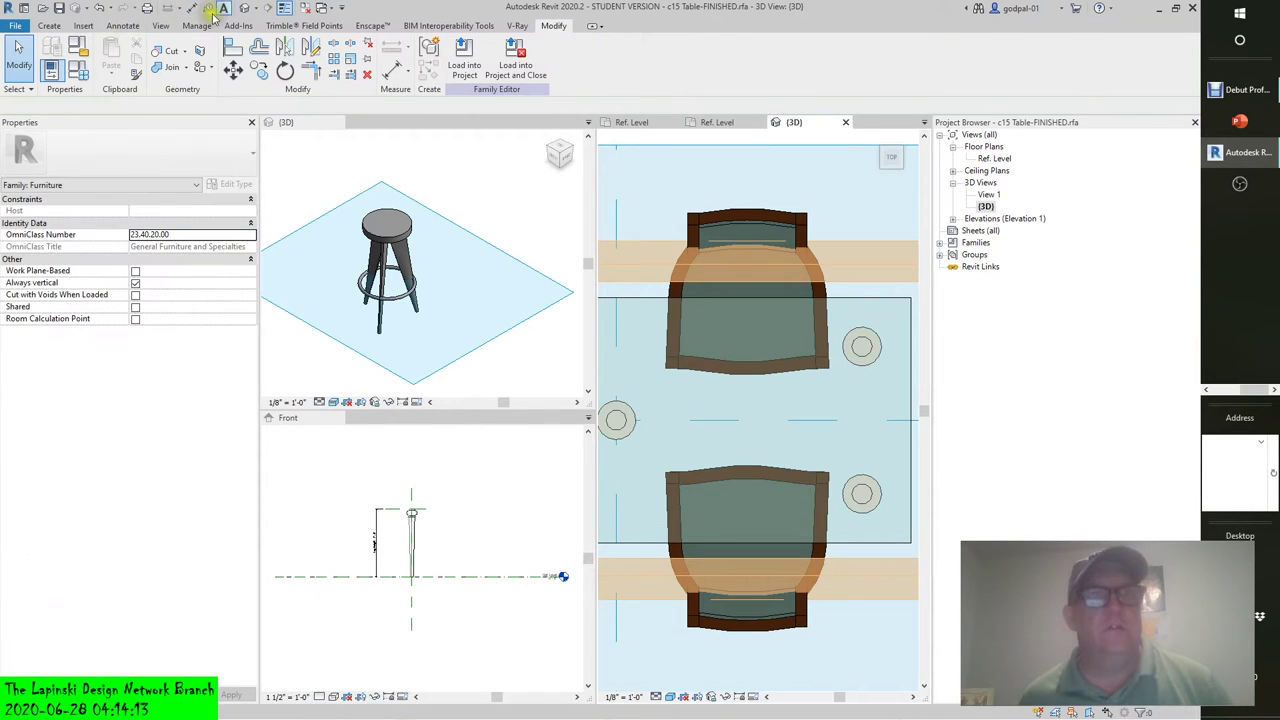
pyautogui.click(113, 26)
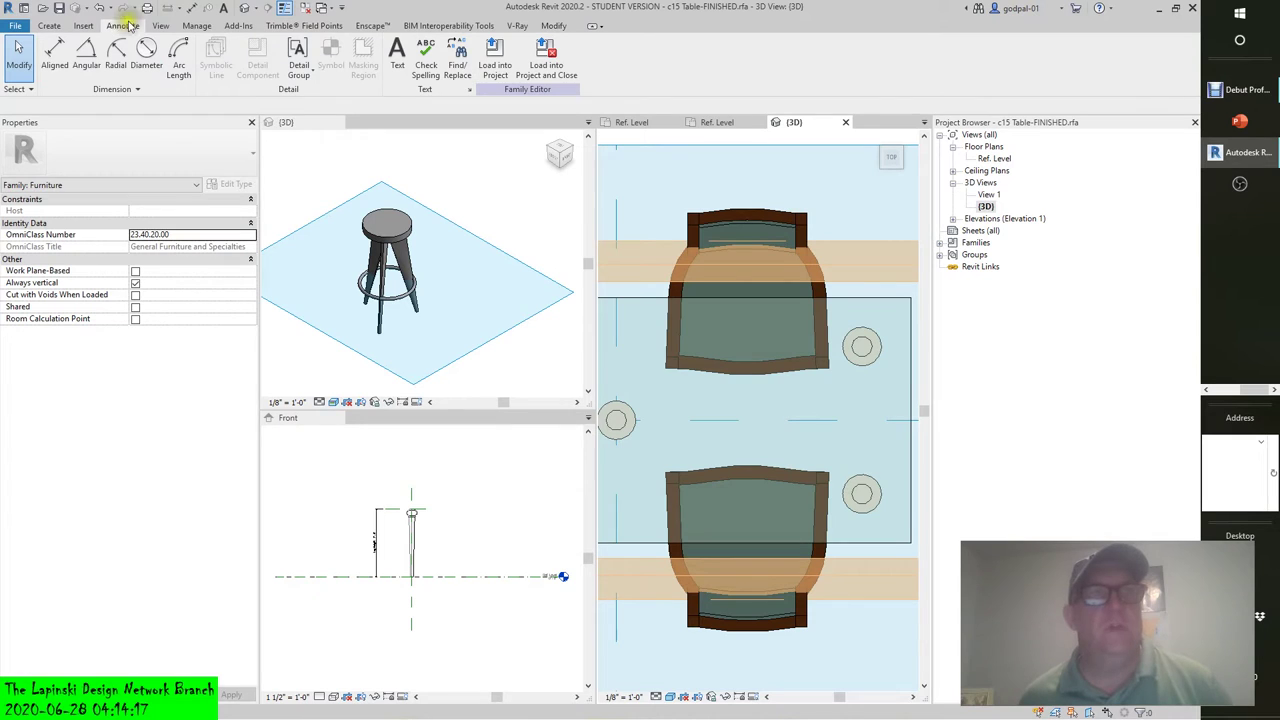
pyautogui.click(837, 215)
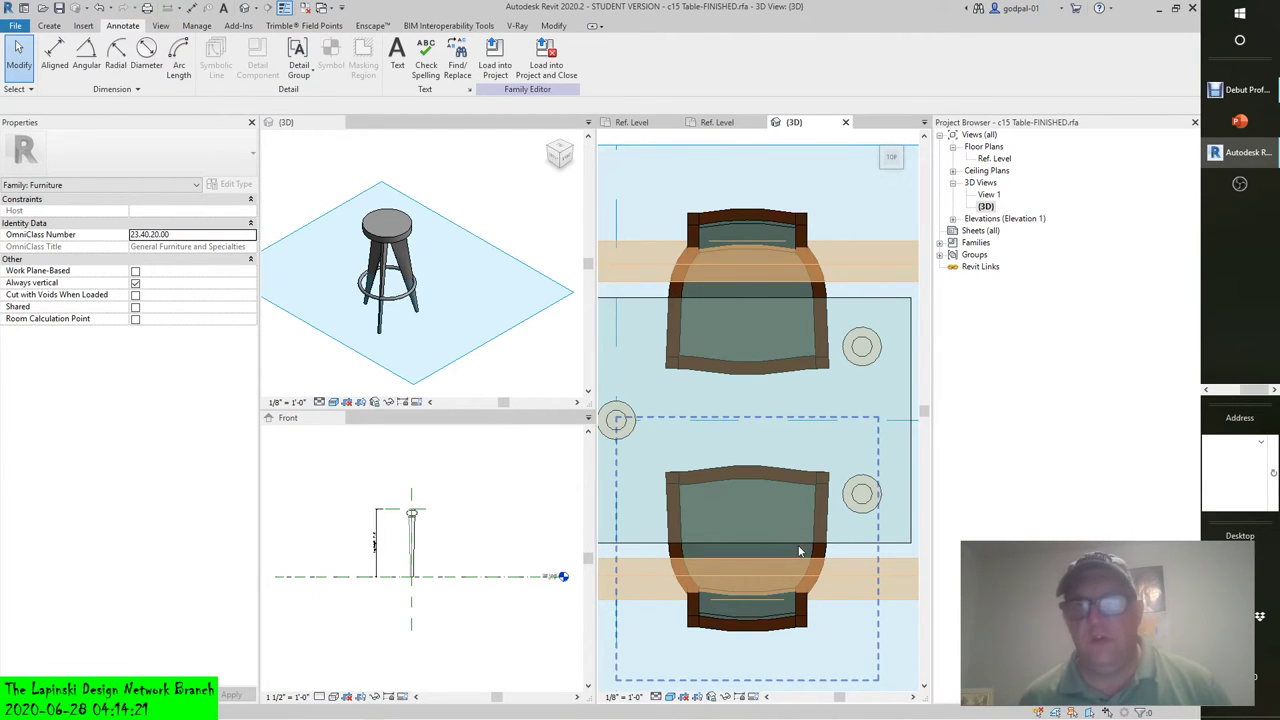
pyautogui.scroll(-1, 798, 551)
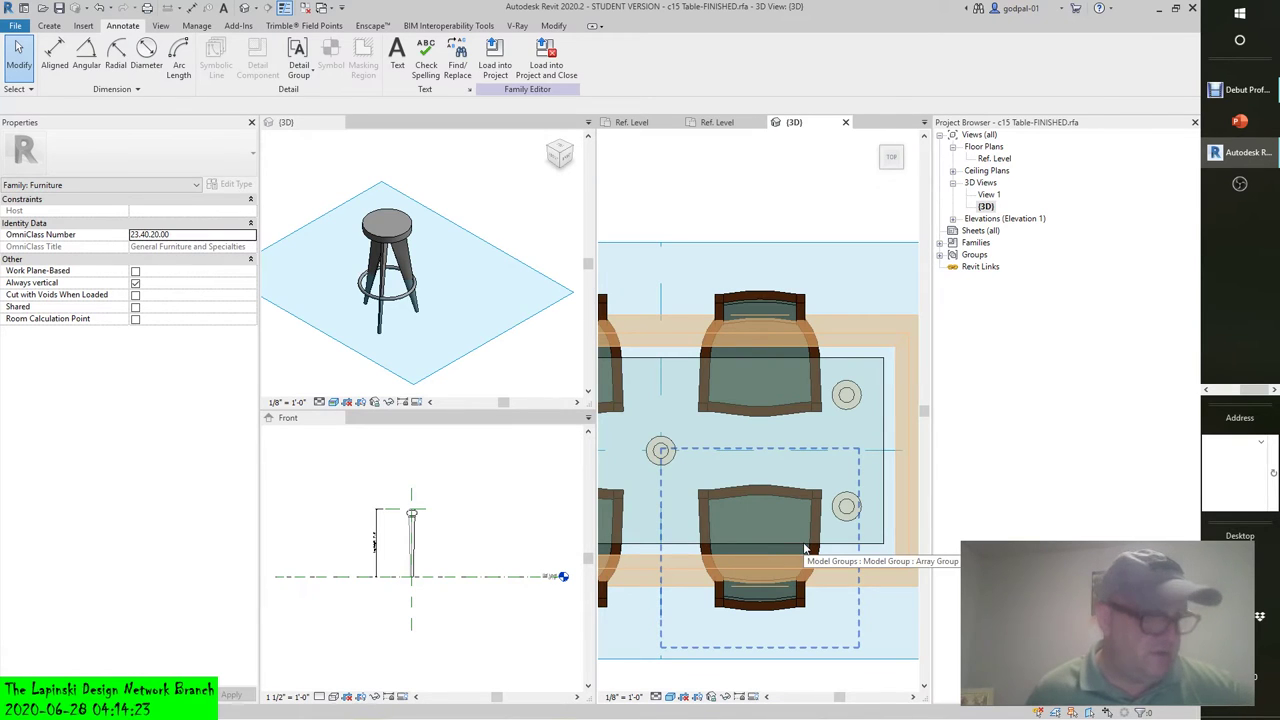
pyautogui.scroll(-2, 806, 549)
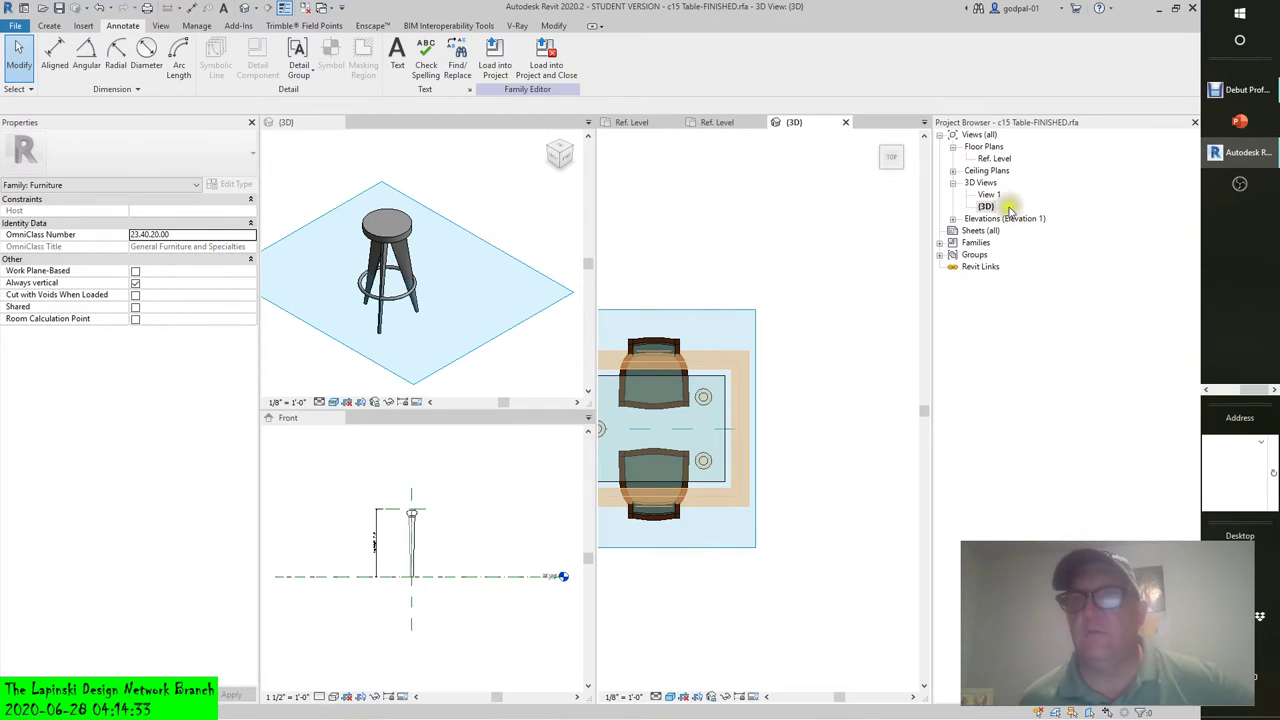
# Step: In the finished table's Ref. Level plan, measure from the upper right leg's centre to the horizontal centre reference plane
pyautogui.click(717, 122)
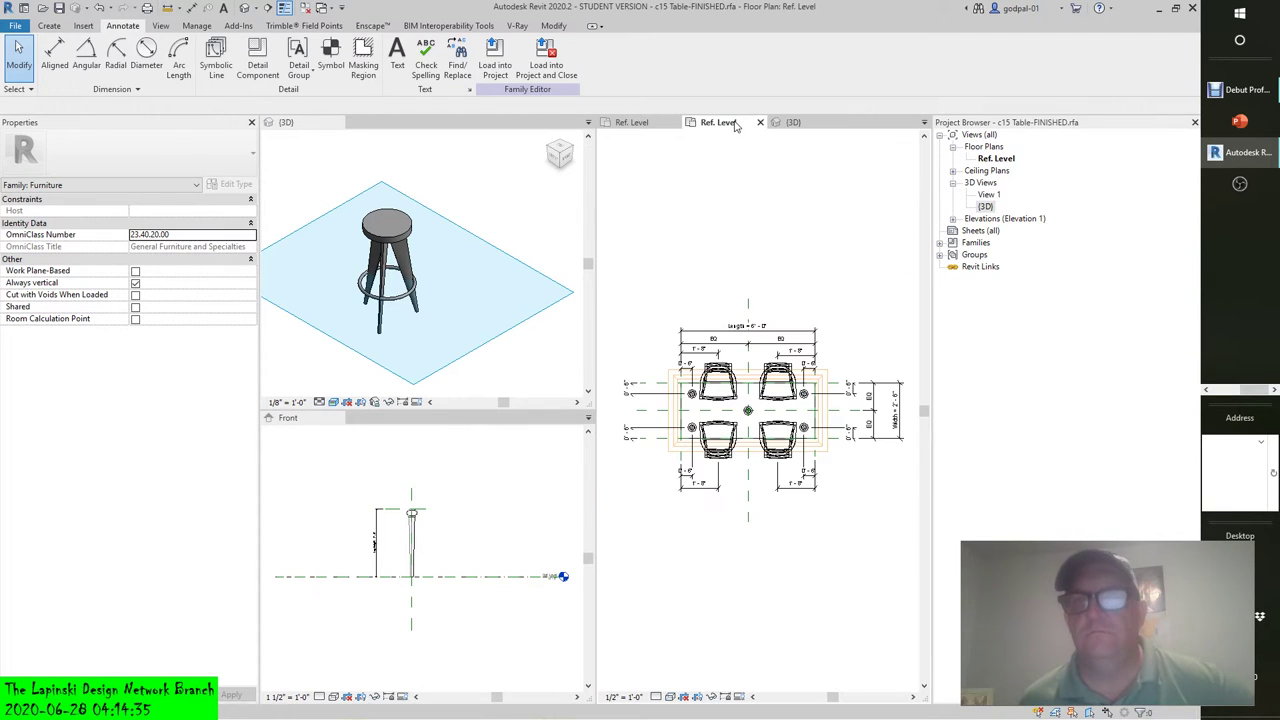
pyautogui.click(167, 7)
pyautogui.scroll(6, 813, 415)
pyautogui.scroll(4, 813, 415)
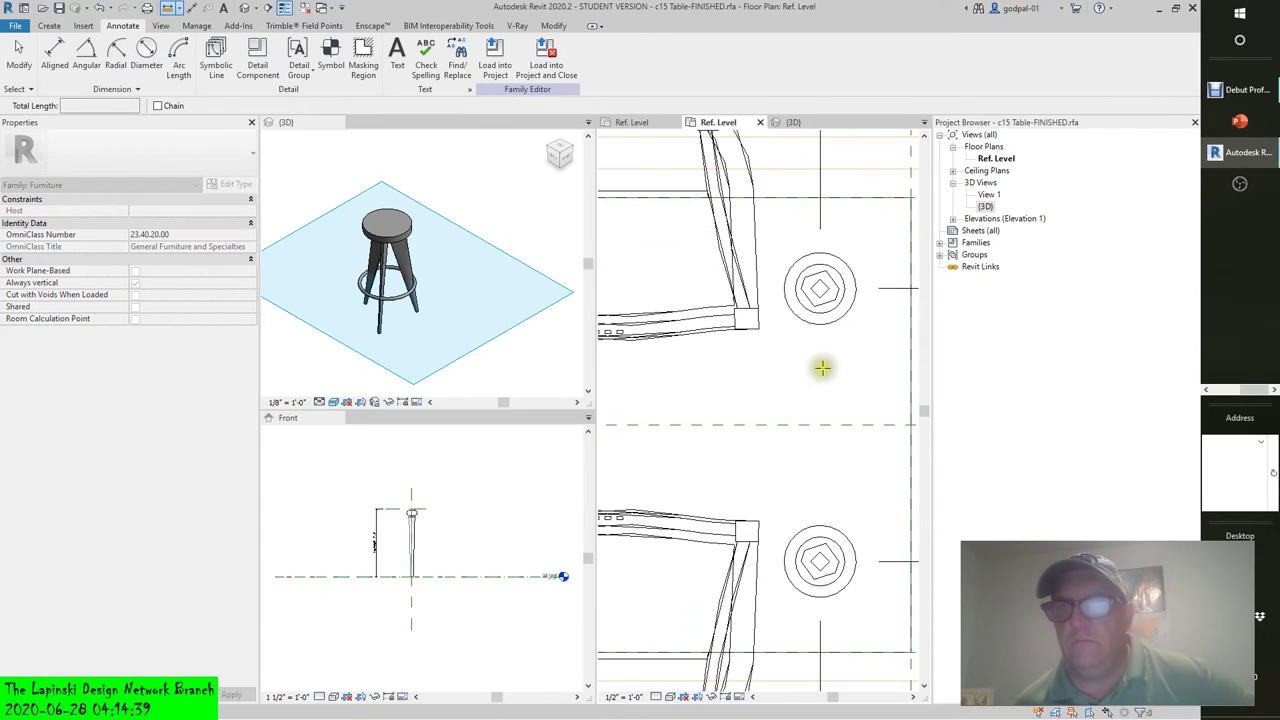
pyautogui.click(820, 289)
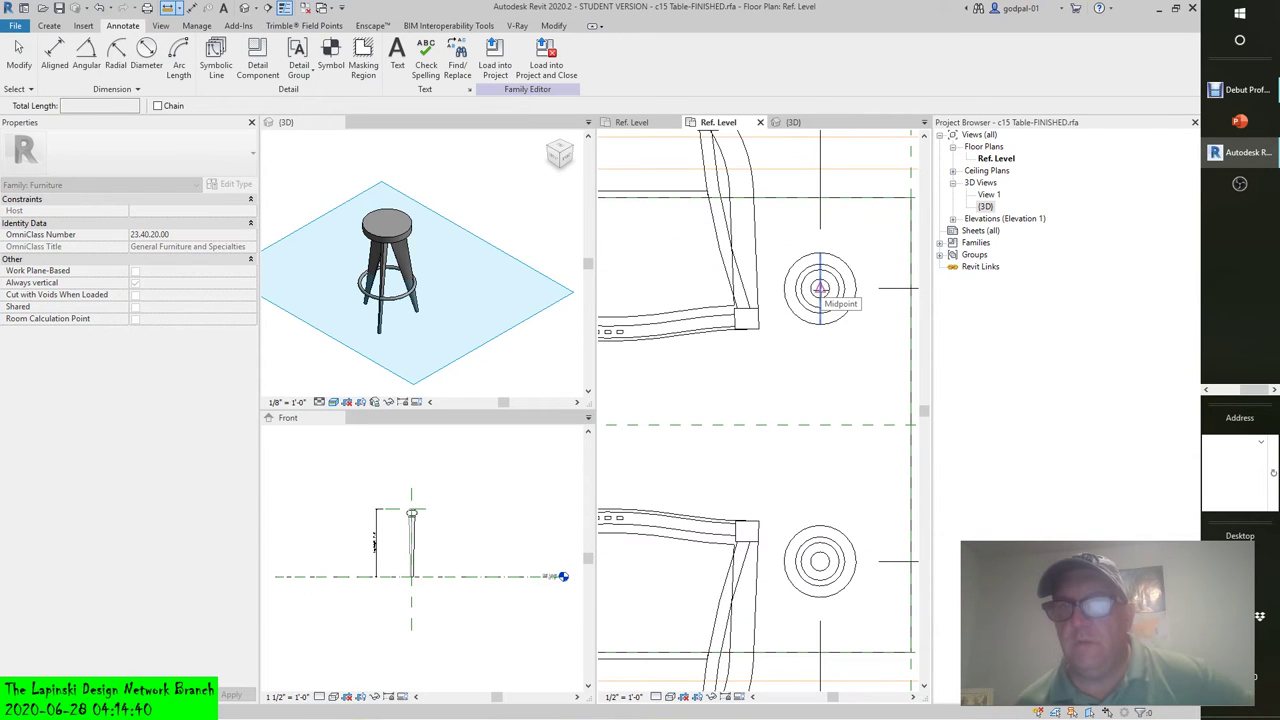
pyautogui.click(820, 424)
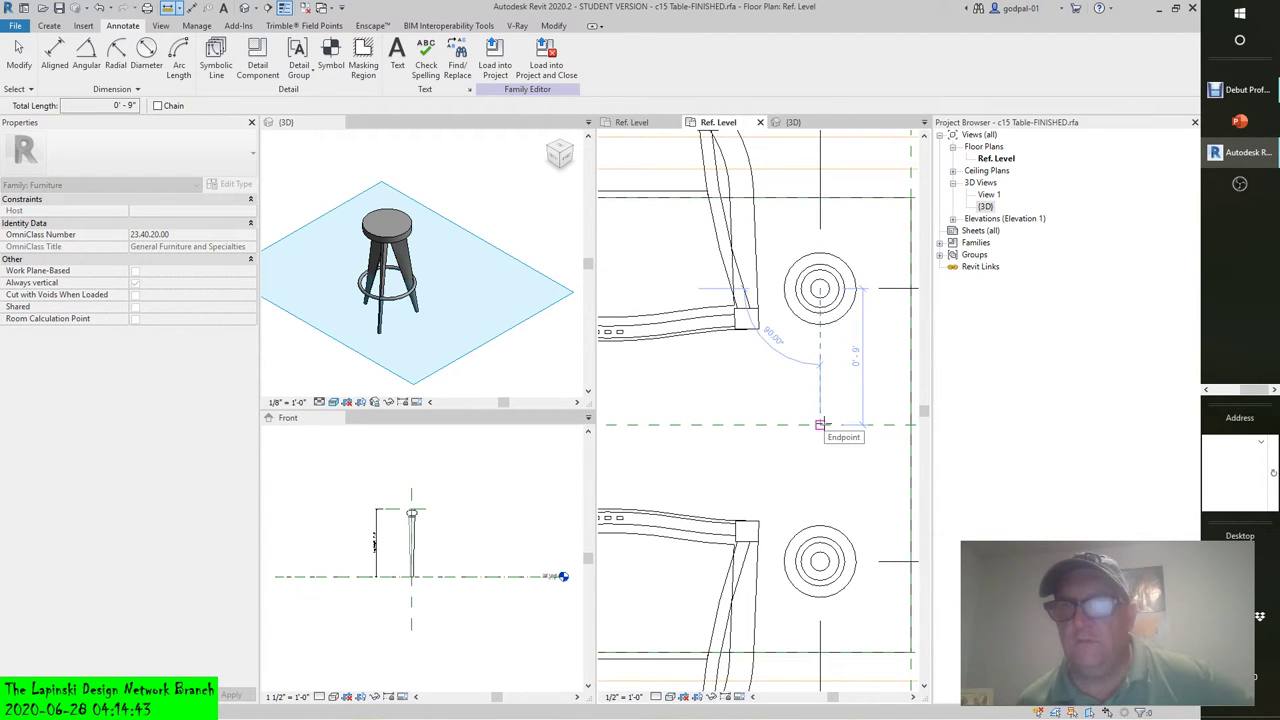
# Step: Examine the leg and chair offset dimensions at the table's right end, and end the measurement
pyautogui.scroll(-2, 820, 424)
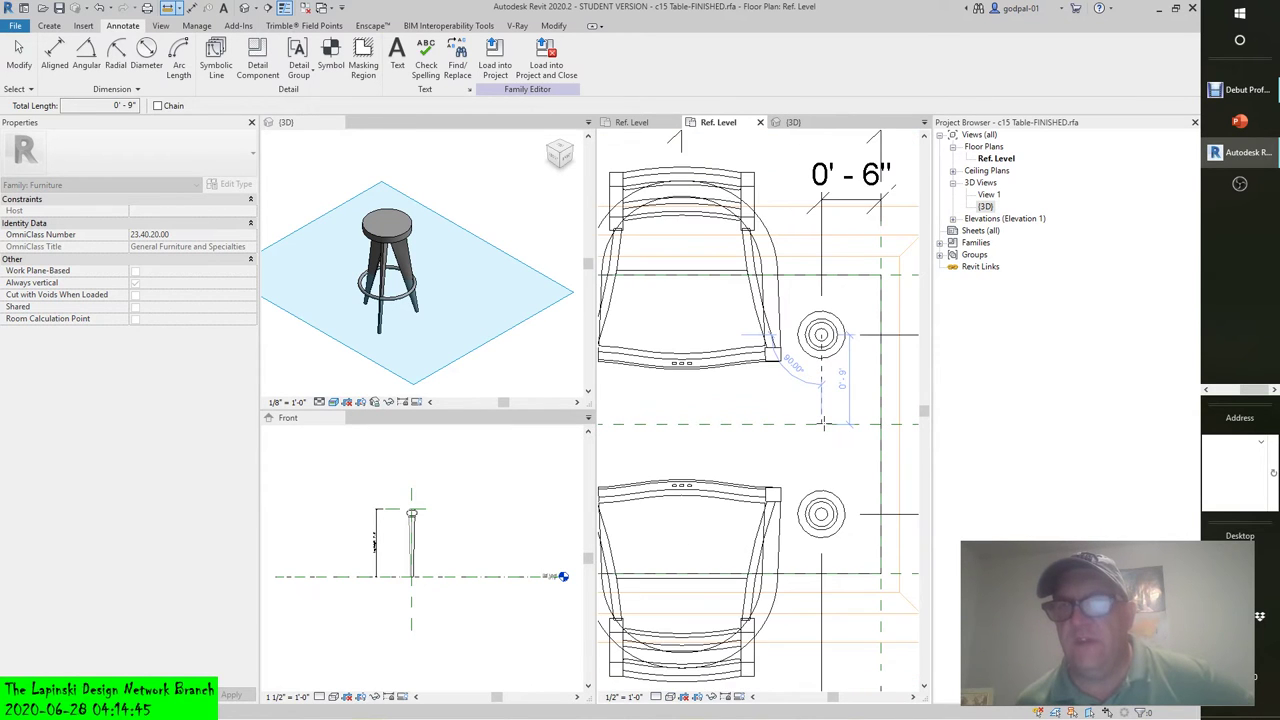
pyautogui.scroll(-2, 820, 424)
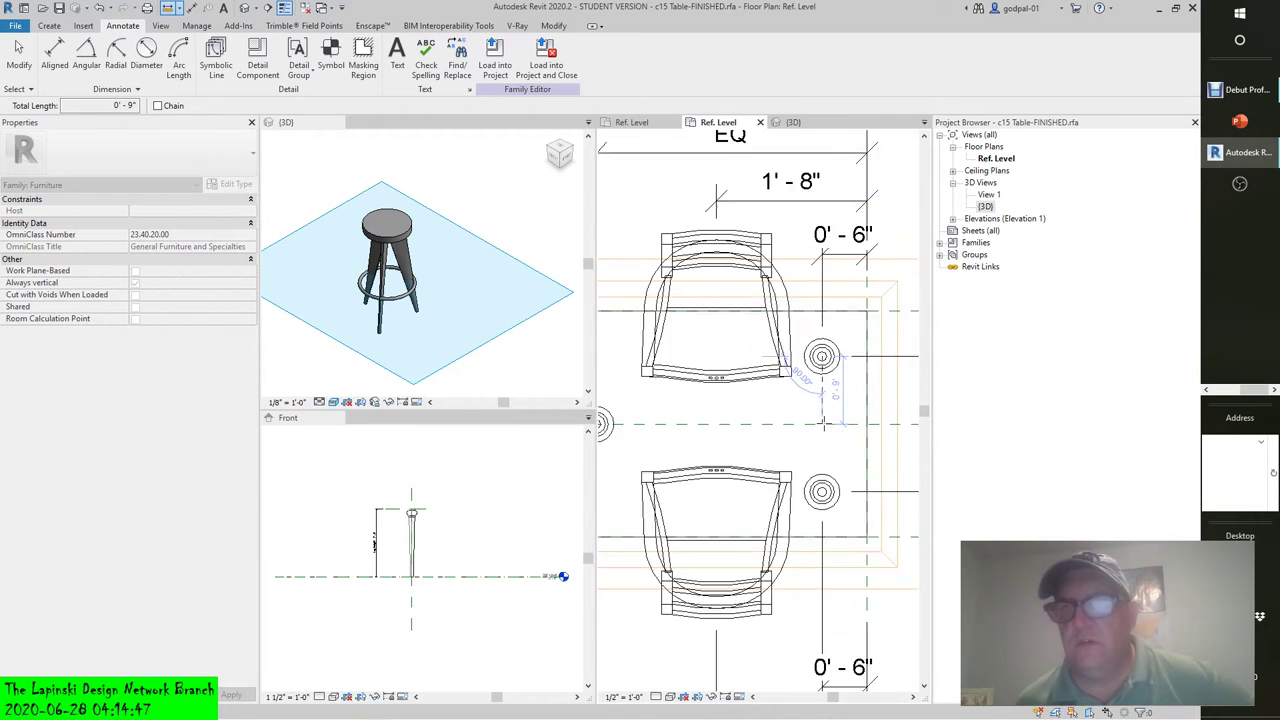
pyautogui.scroll(5, 820, 424)
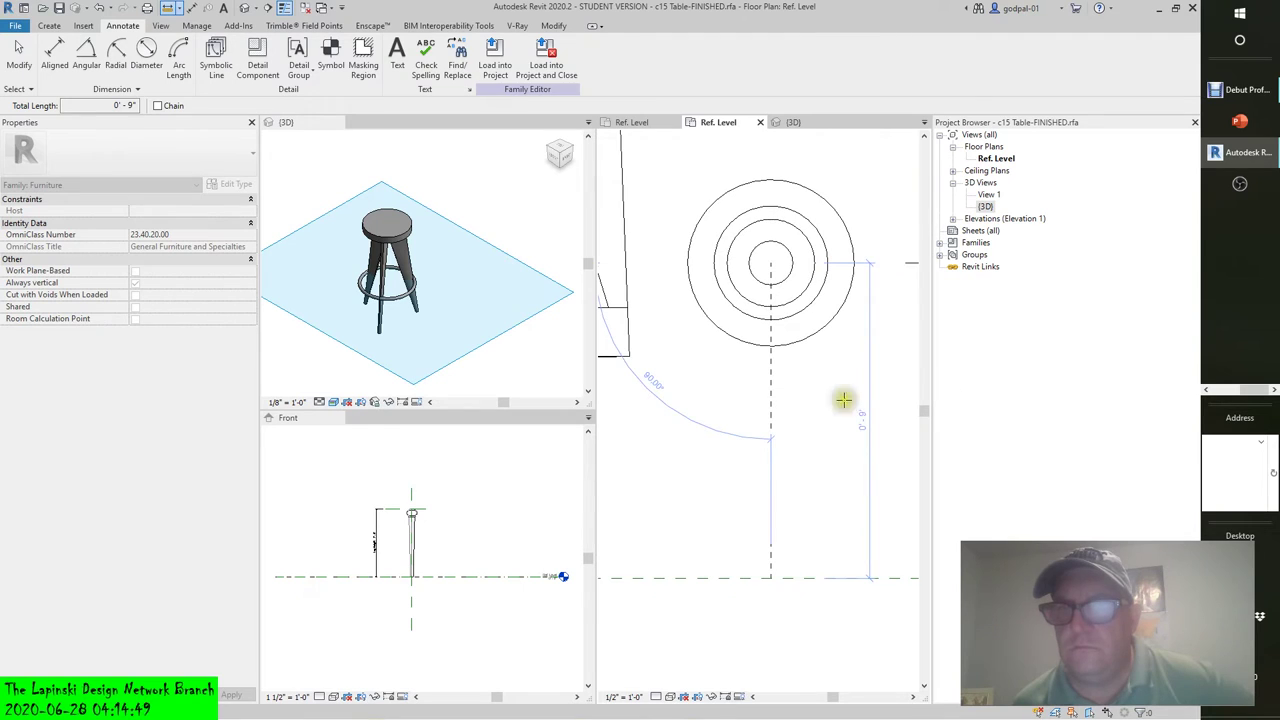
pyautogui.scroll(3, 846, 403)
pyautogui.scroll(-3, 836, 435)
pyautogui.scroll(-4, 827, 448)
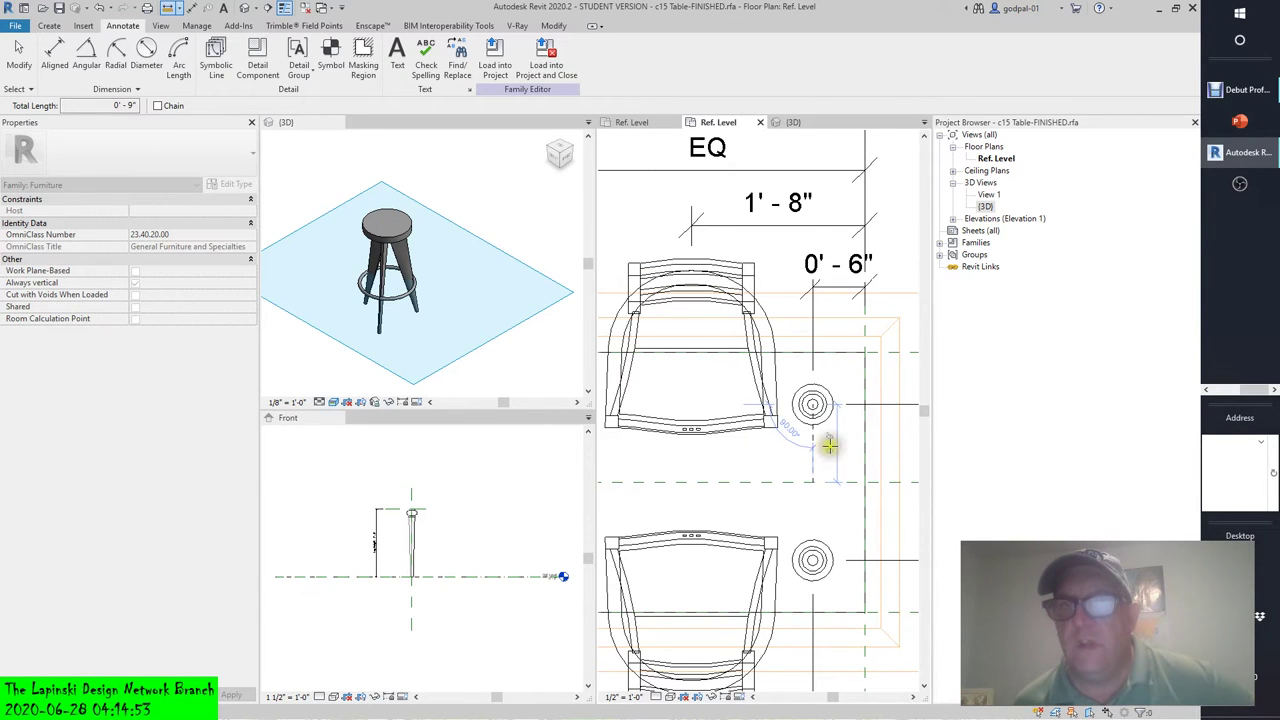
pyautogui.scroll(-4, 841, 373)
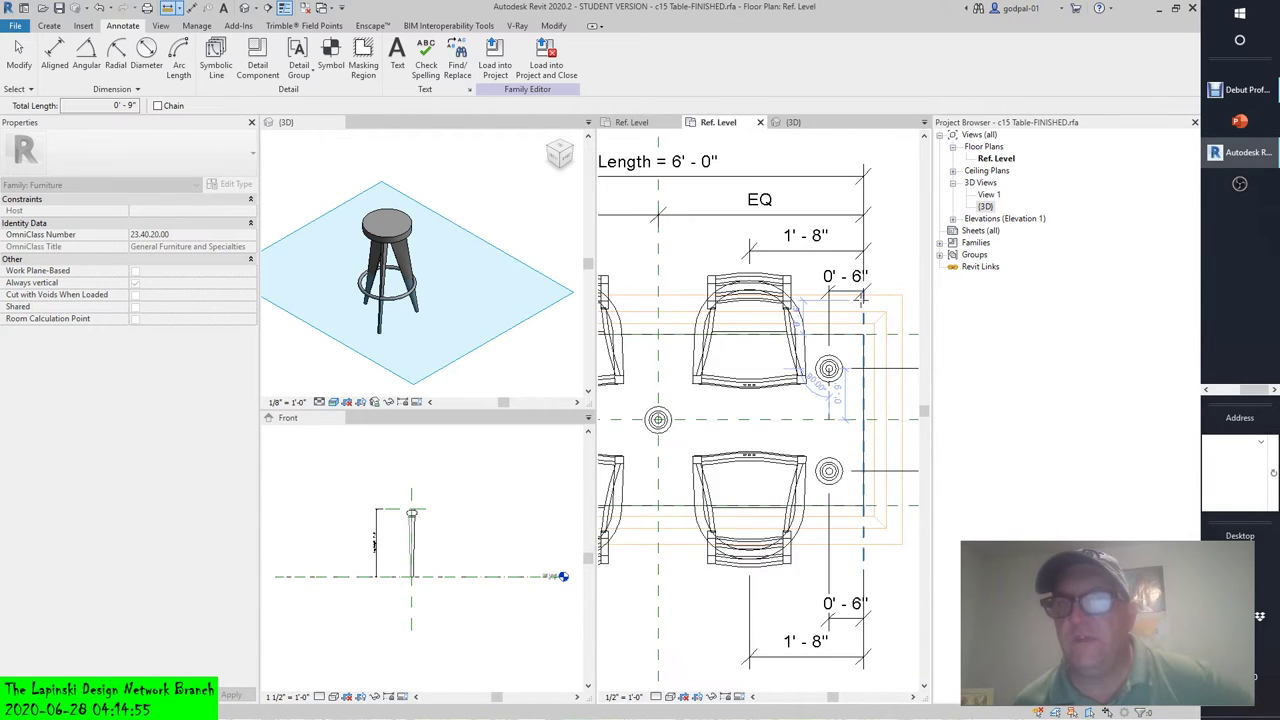
pyautogui.scroll(5, 854, 370)
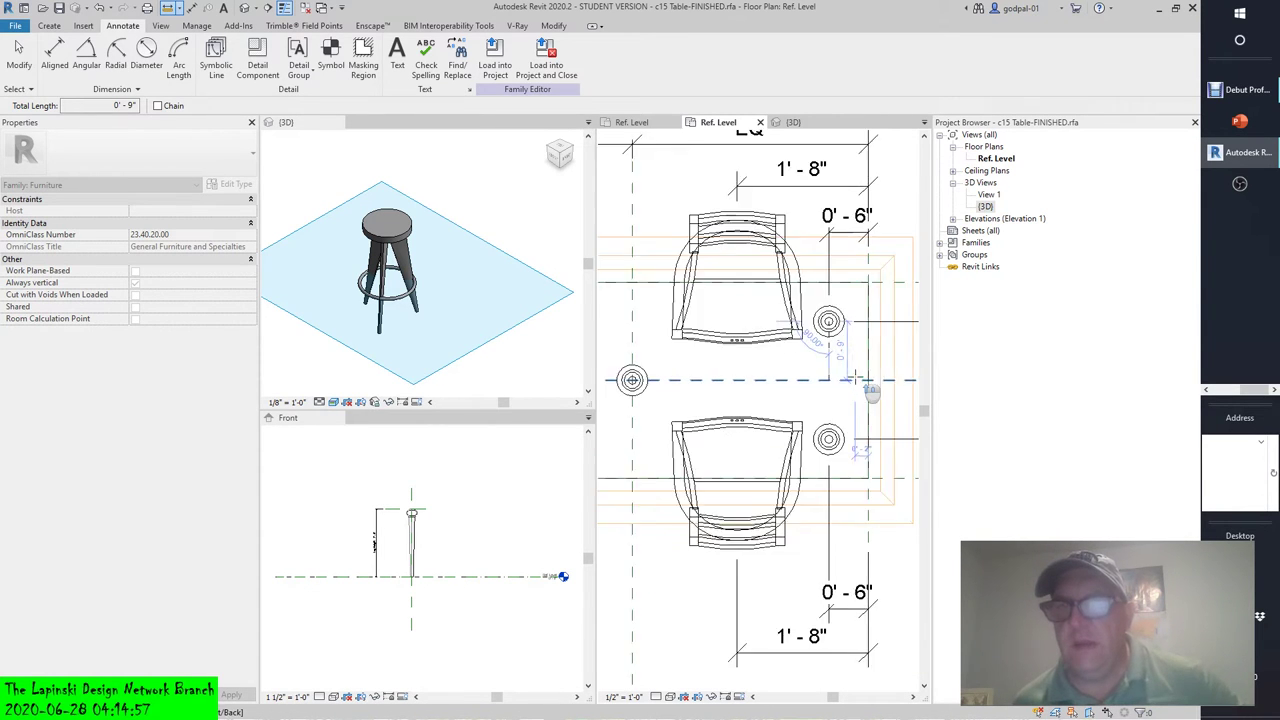
pyautogui.scroll(-7, 833, 380)
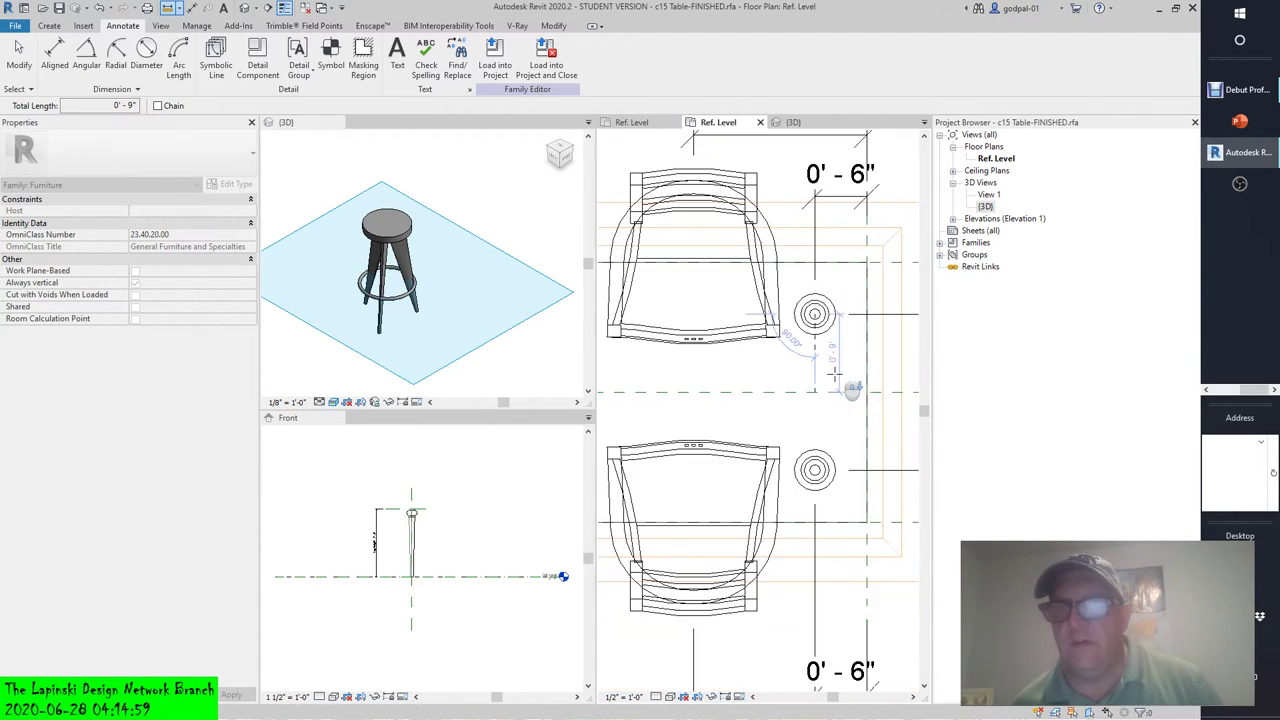
pyautogui.press('Escape')
pyautogui.press('Escape')
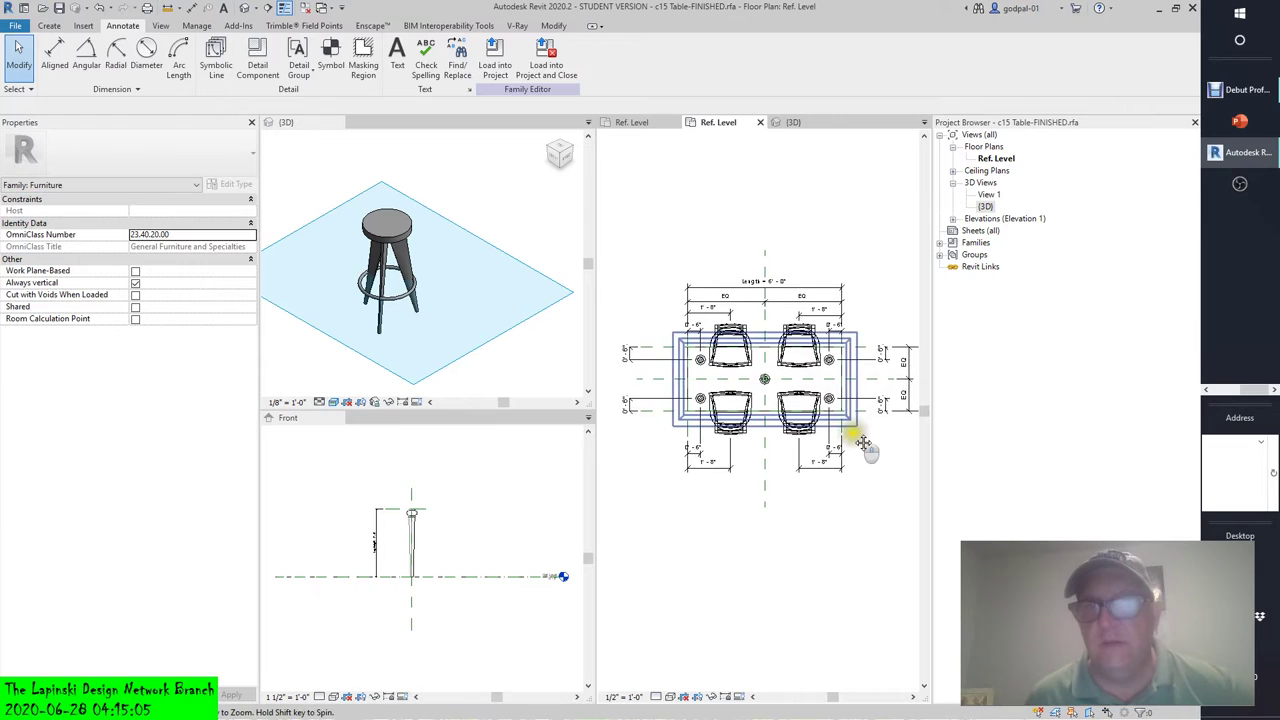
# Step: Inspect the locks on the 0' - 6" horizontal offset dimensions of the two right-hand table legs
pyautogui.moveTo(852, 434); pyautogui.dragTo(842, 440, button='middle')
pyautogui.click(840, 432)
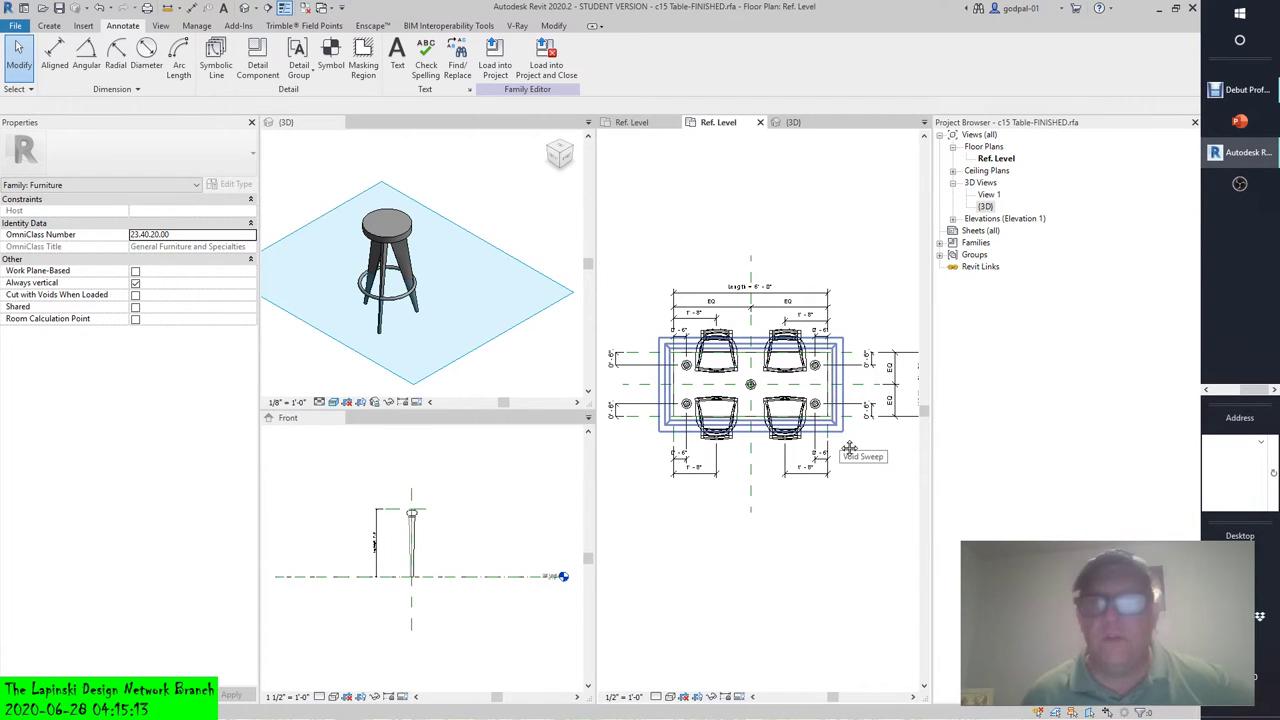
pyautogui.scroll(-2, 852, 425)
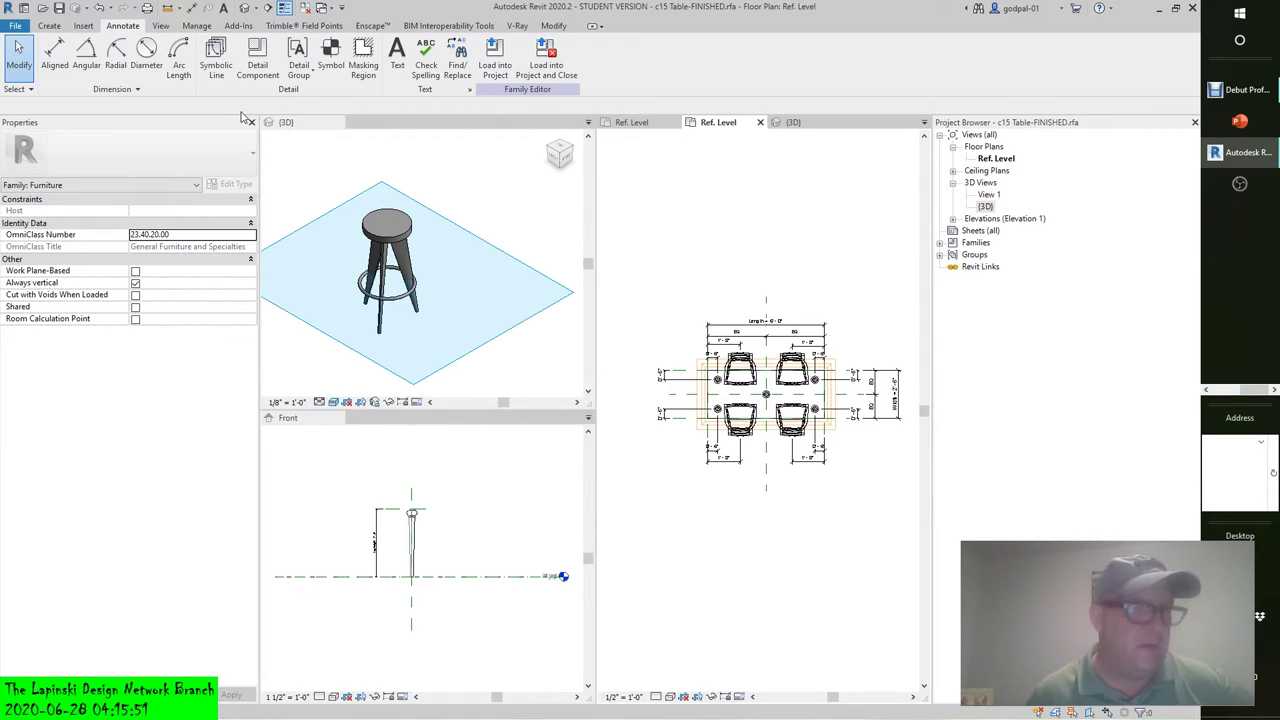
pyautogui.scroll(5, 785, 360)
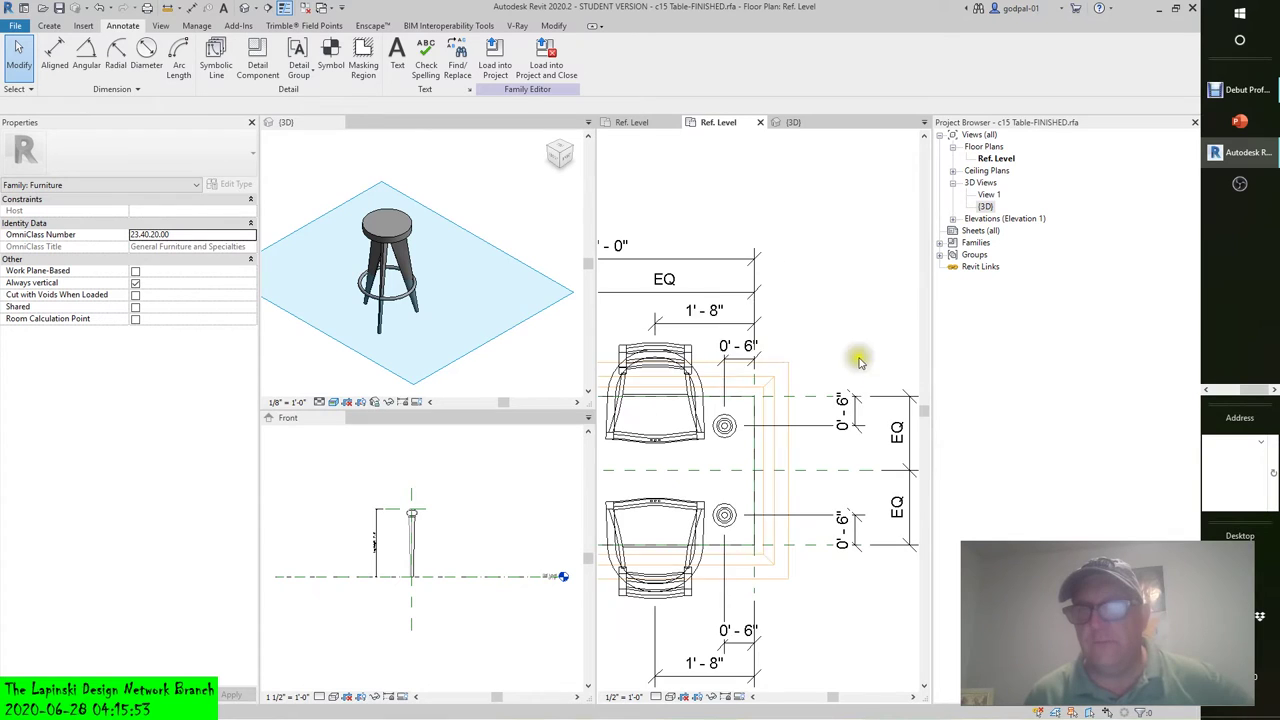
pyautogui.click(746, 350)
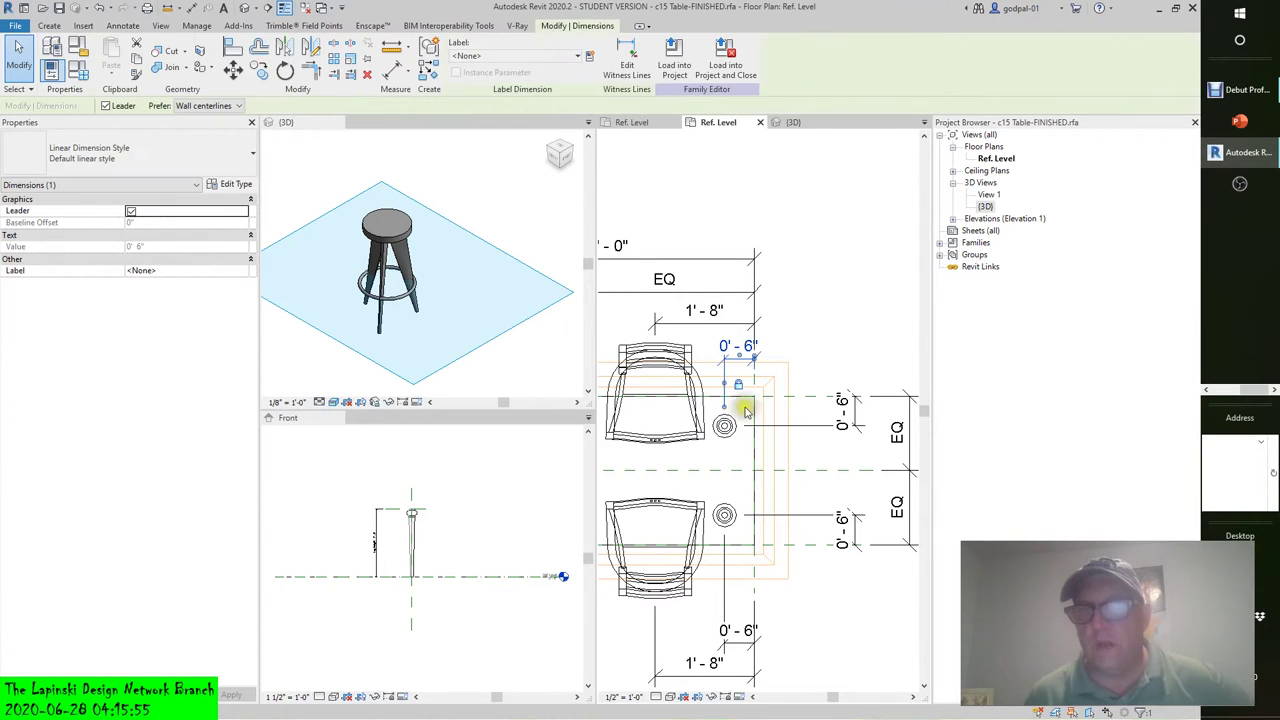
pyautogui.click(725, 597)
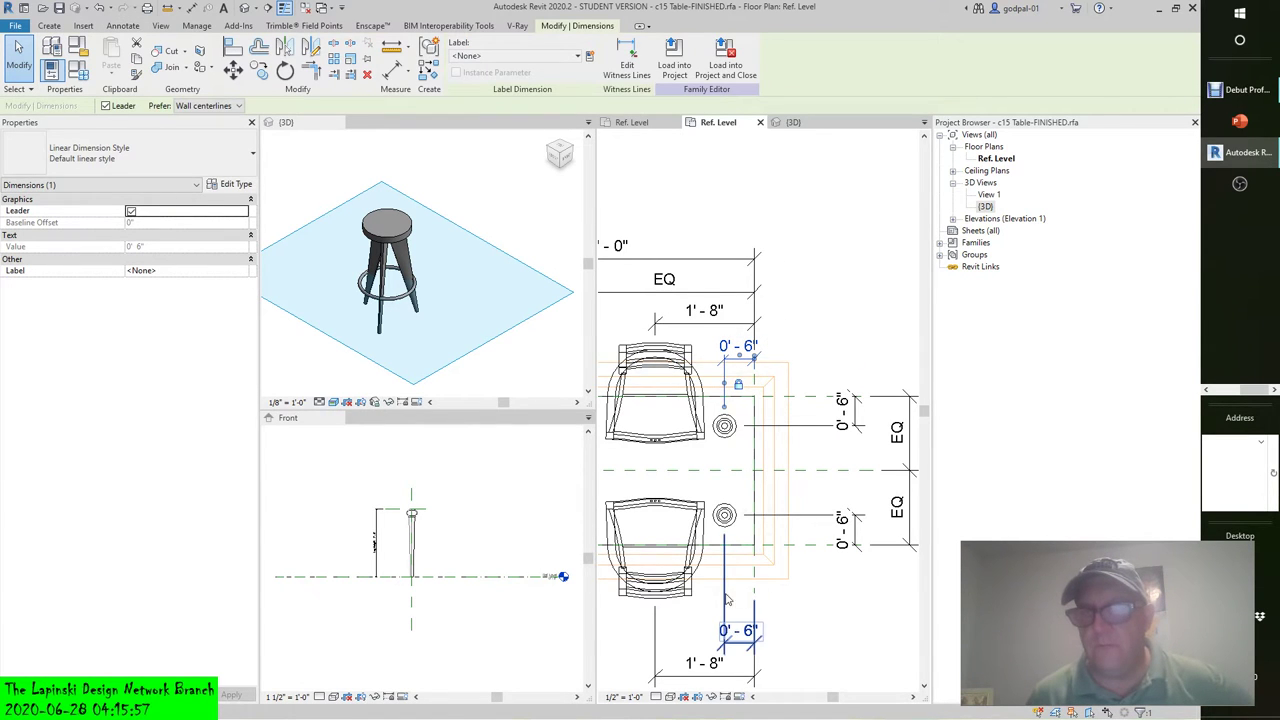
pyautogui.scroll(-5, 727, 598)
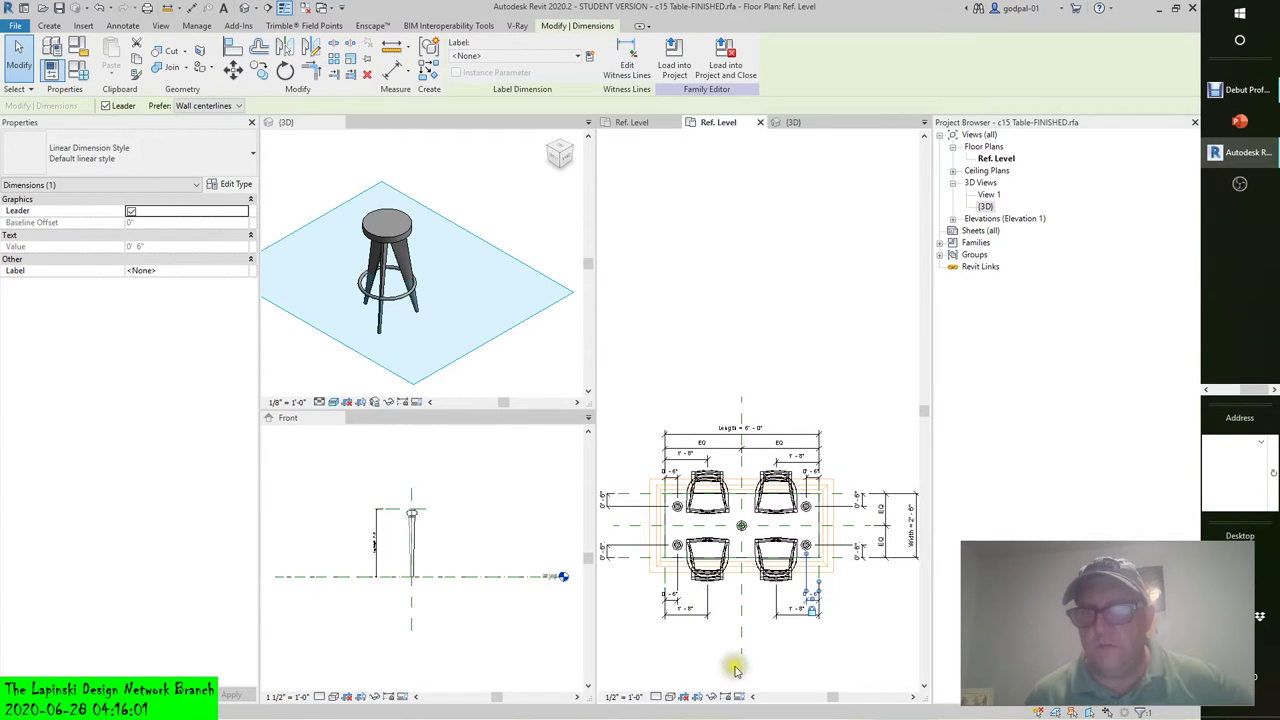
pyautogui.click(705, 672)
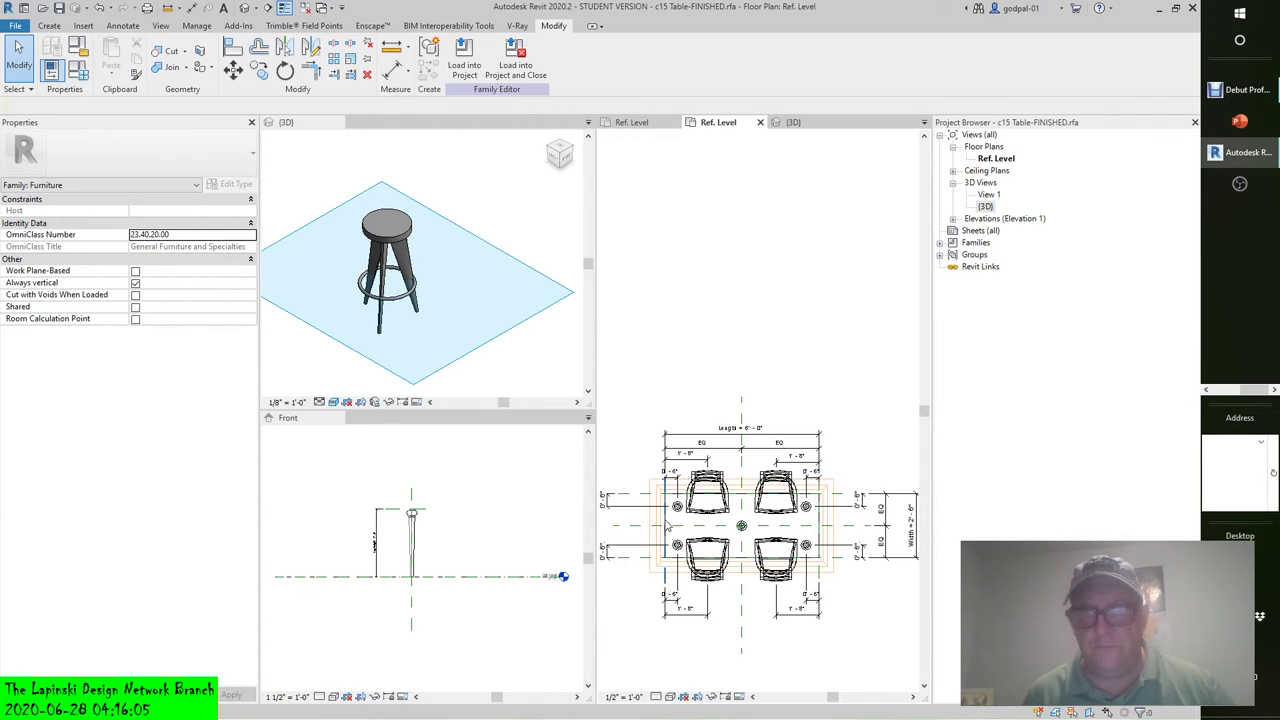
# Step: Select the table's Left reference plane and inspect the locked leg and chair dimensions attached to it
pyautogui.click(667, 527)
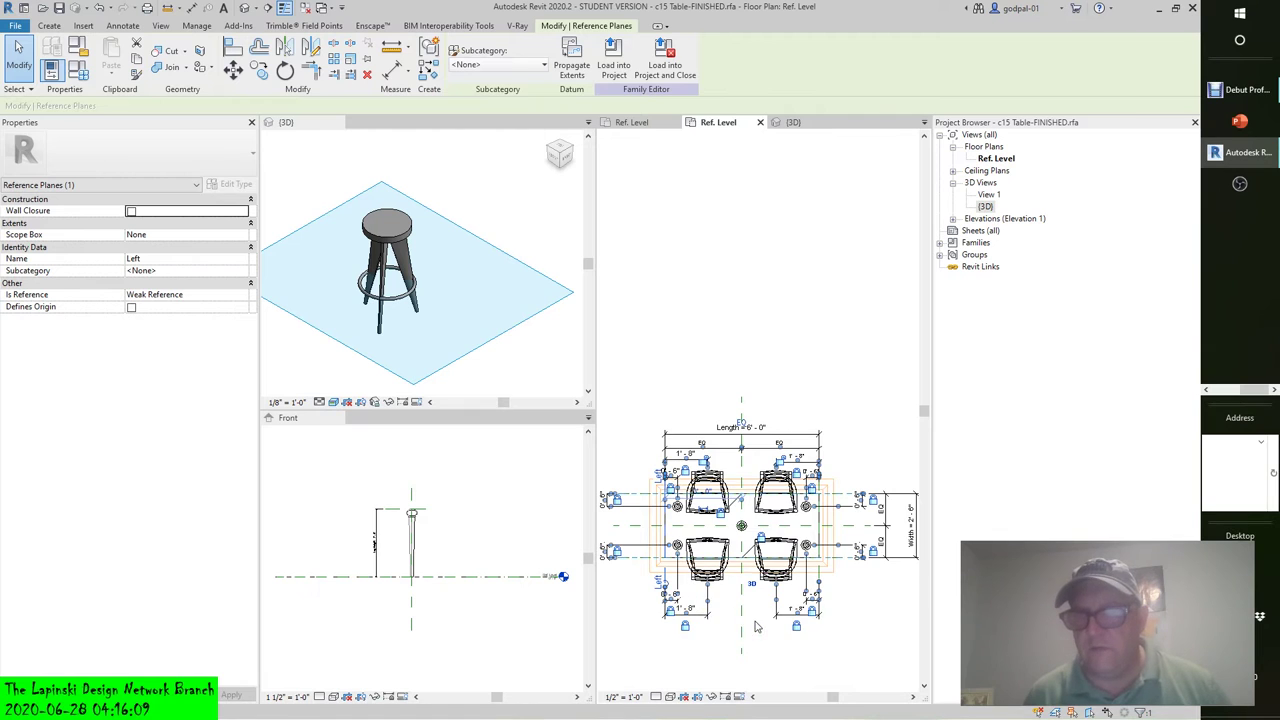
pyautogui.scroll(5, 720, 605)
pyautogui.scroll(2, 764, 607)
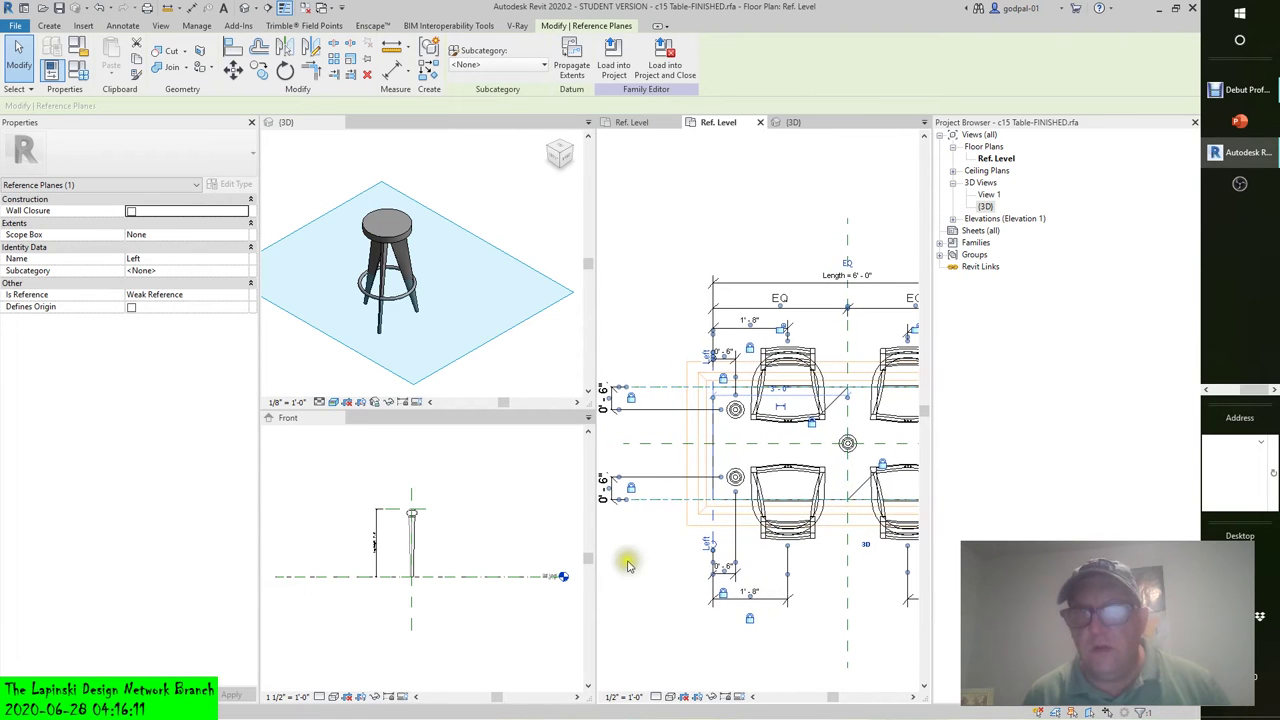
# Step: Select the table's centre leg and inspect its label options and type properties
pyautogui.click(623, 557)
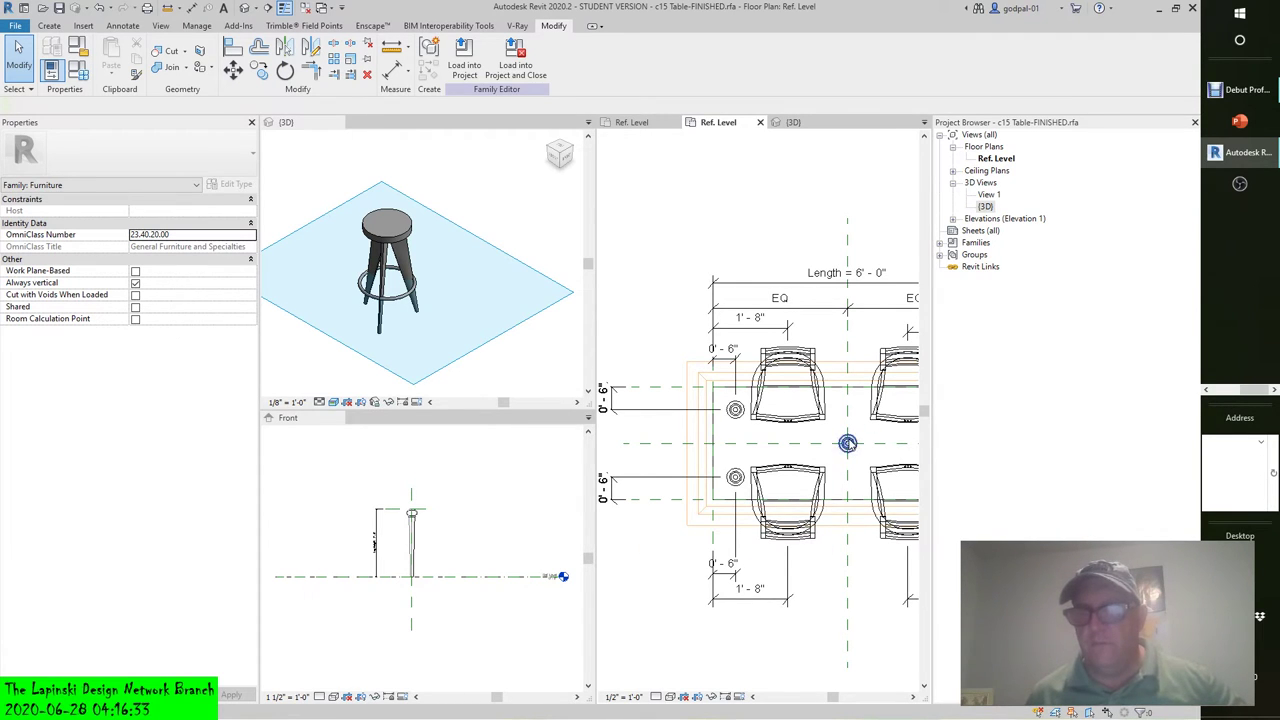
pyautogui.click(847, 443)
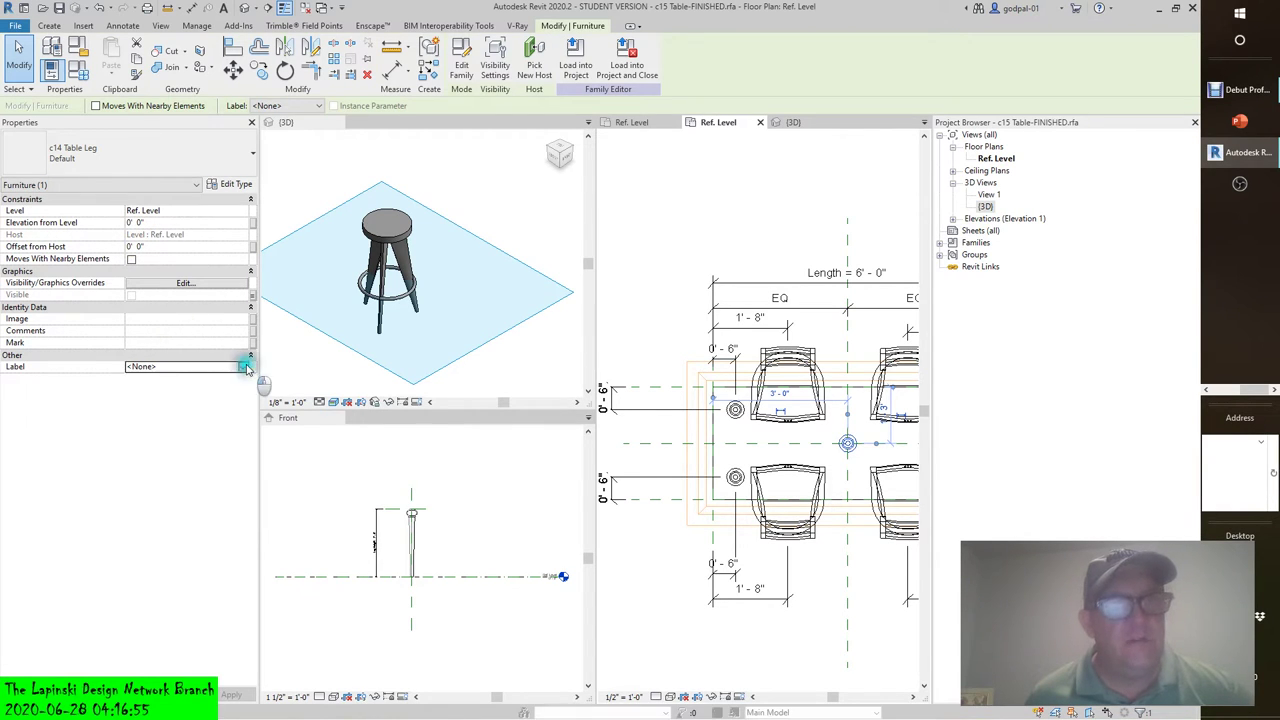
pyautogui.click(244, 367)
pyautogui.click(242, 367)
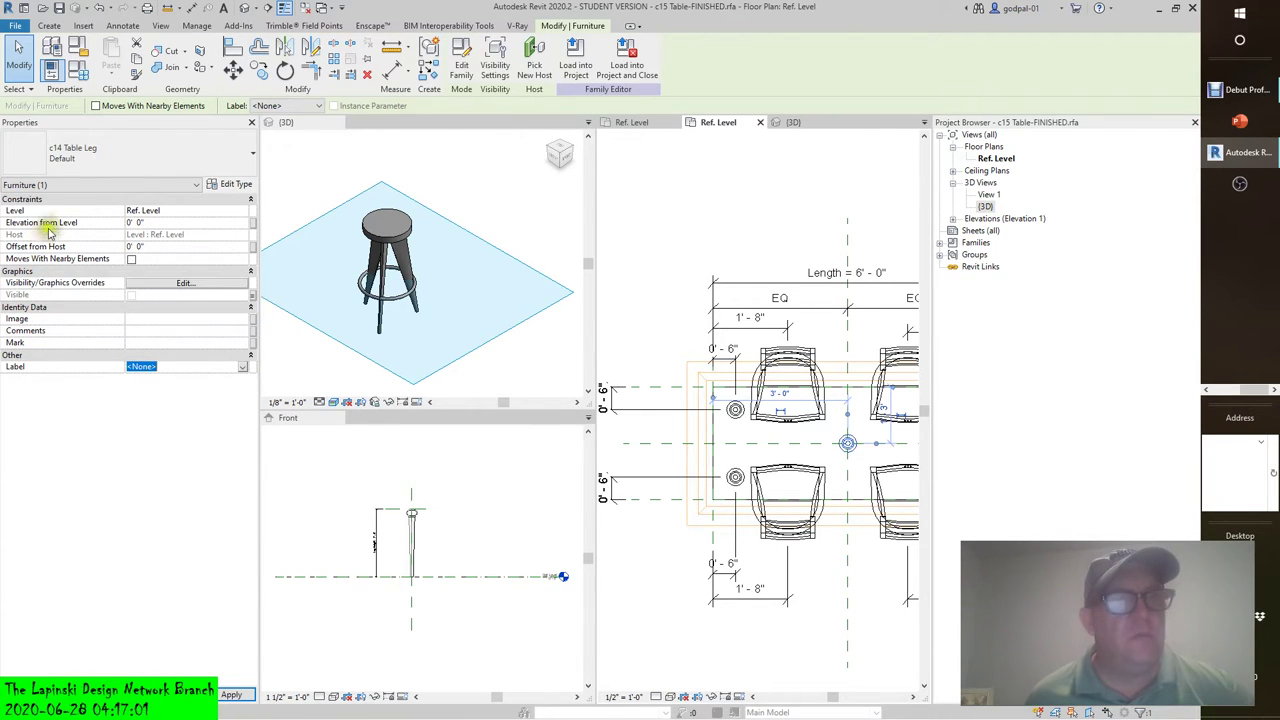
pyautogui.click(564, 357)
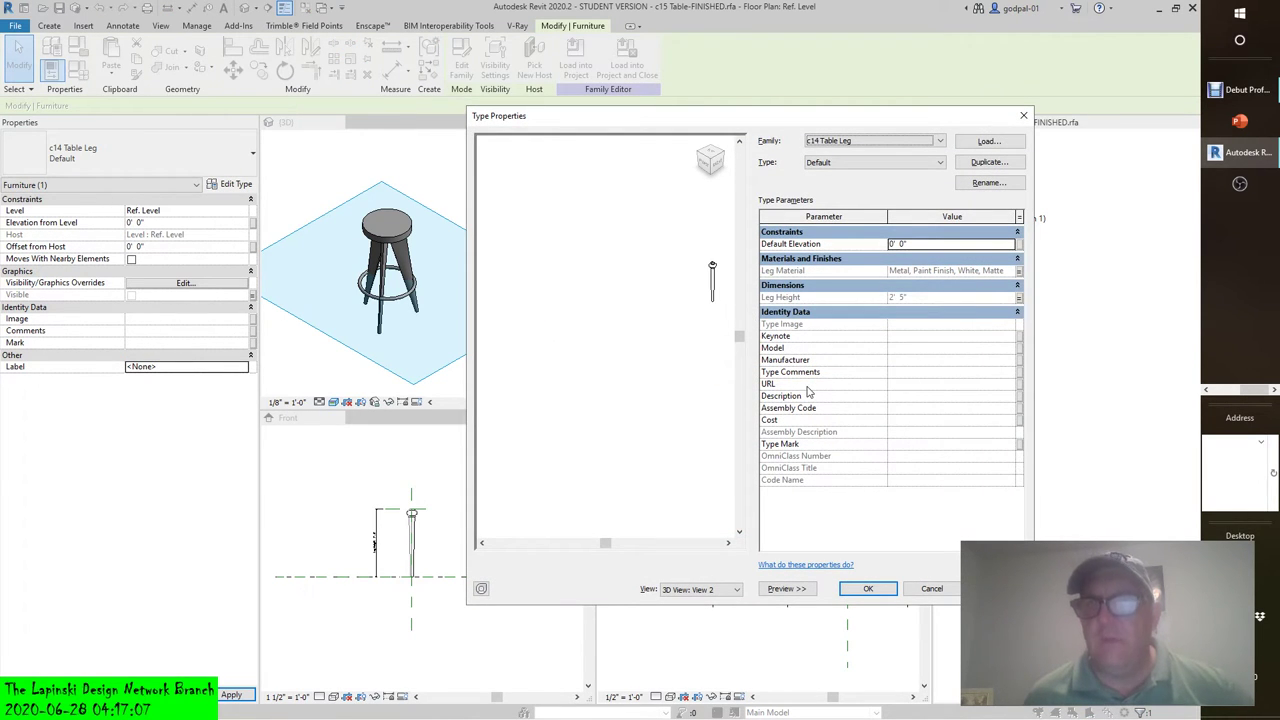
pyautogui.click(932, 589)
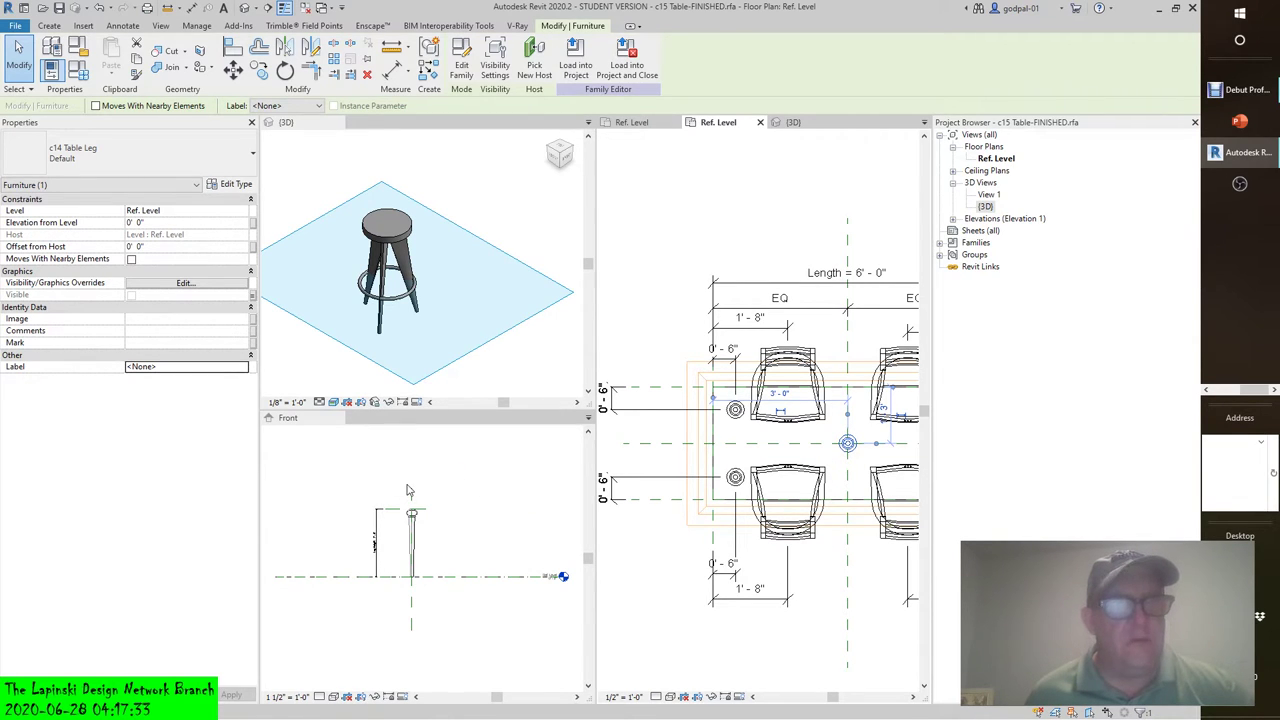
# Step: Try to associate the centre leg's Type Mark with a new family type parameter named Middle Leg, grouped under Text
pyautogui.click(236, 184)
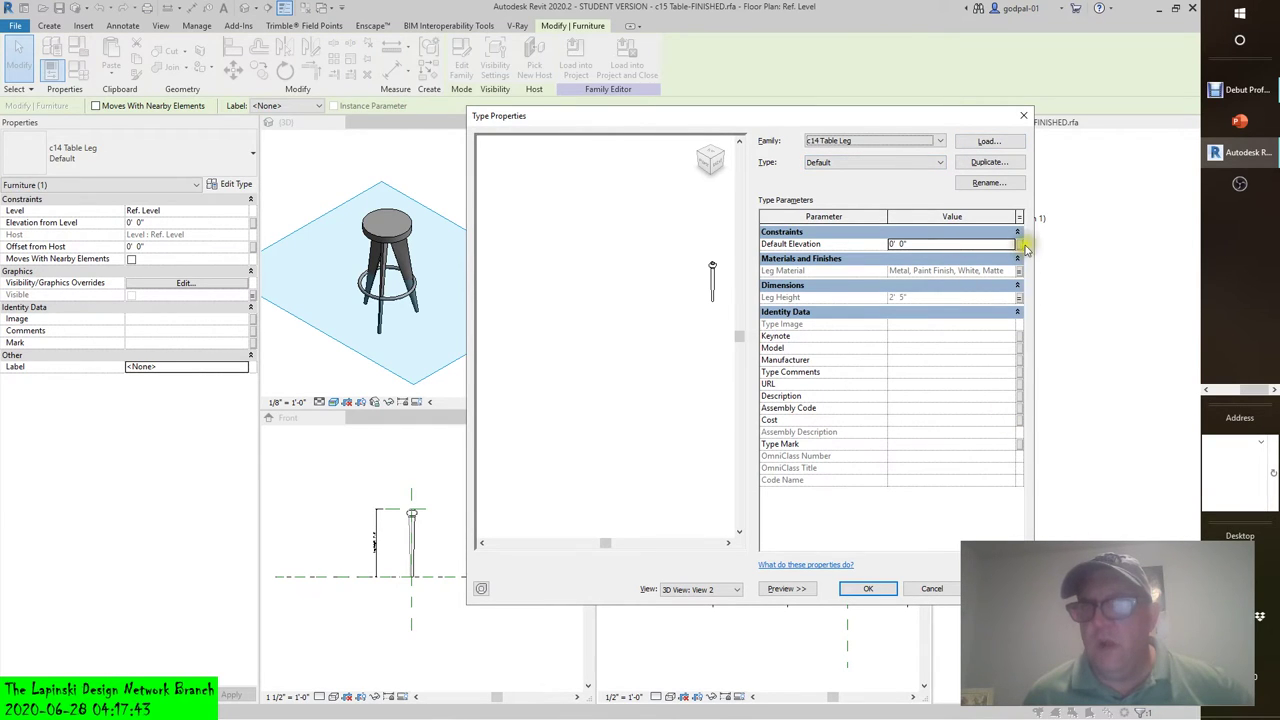
pyautogui.click(1020, 446)
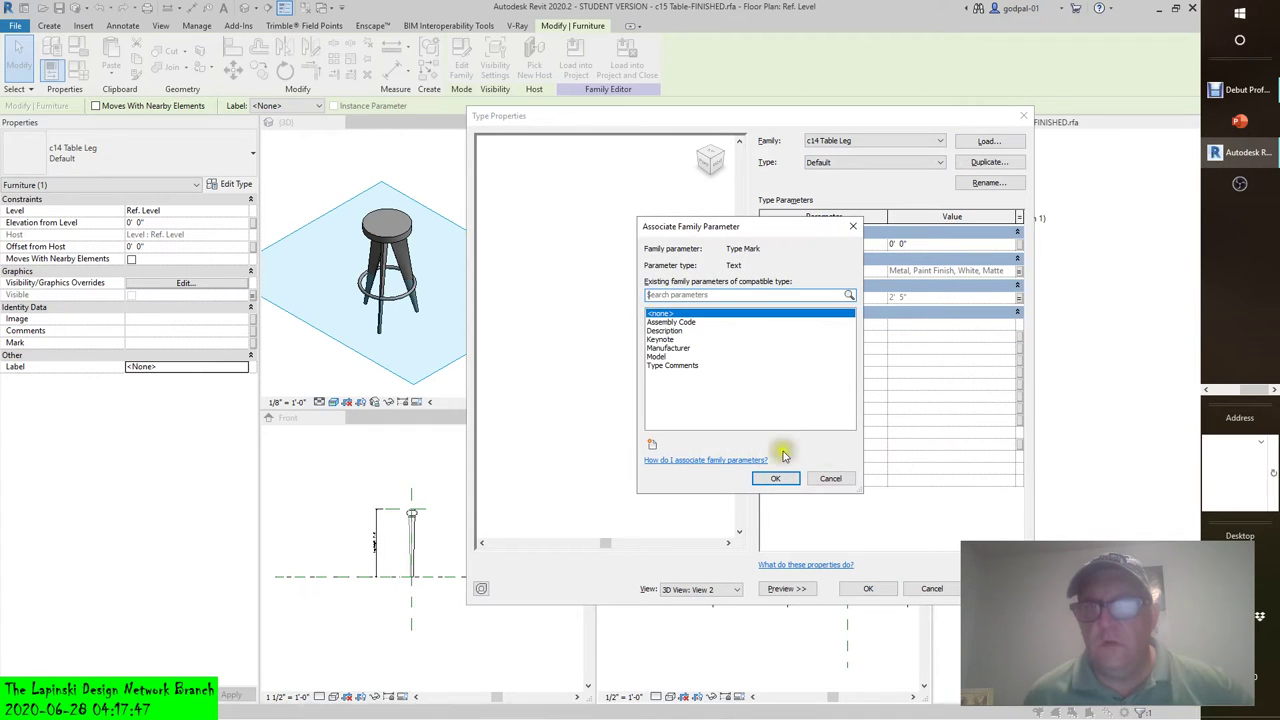
pyautogui.click(652, 445)
pyautogui.moveTo(678, 226); pyautogui.dragTo(527, 279)
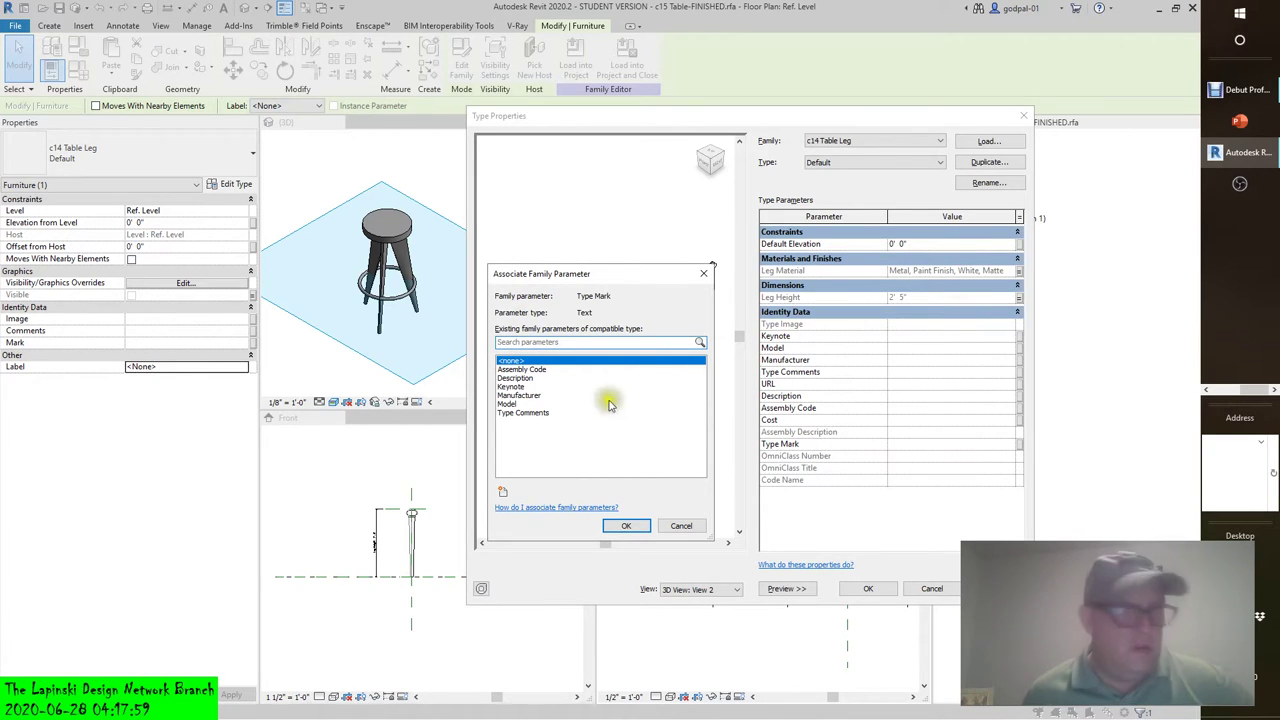
pyautogui.click(503, 495)
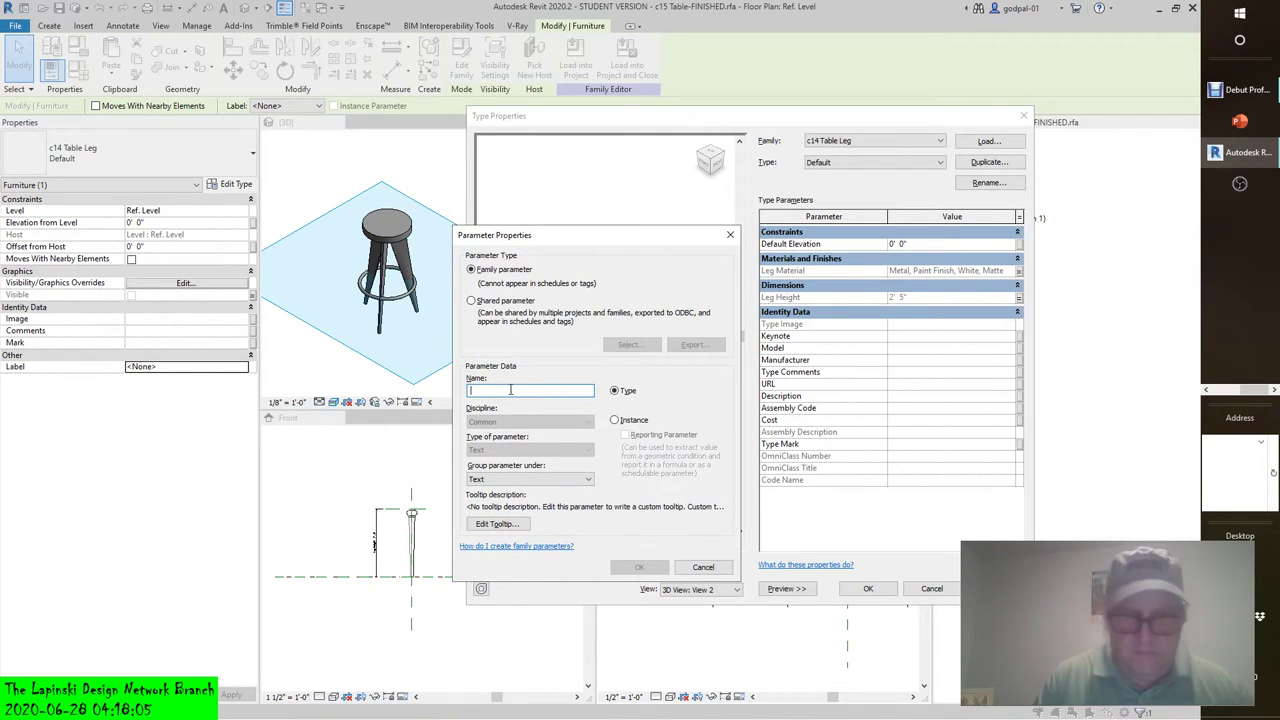
pyautogui.write('Middle Leg')
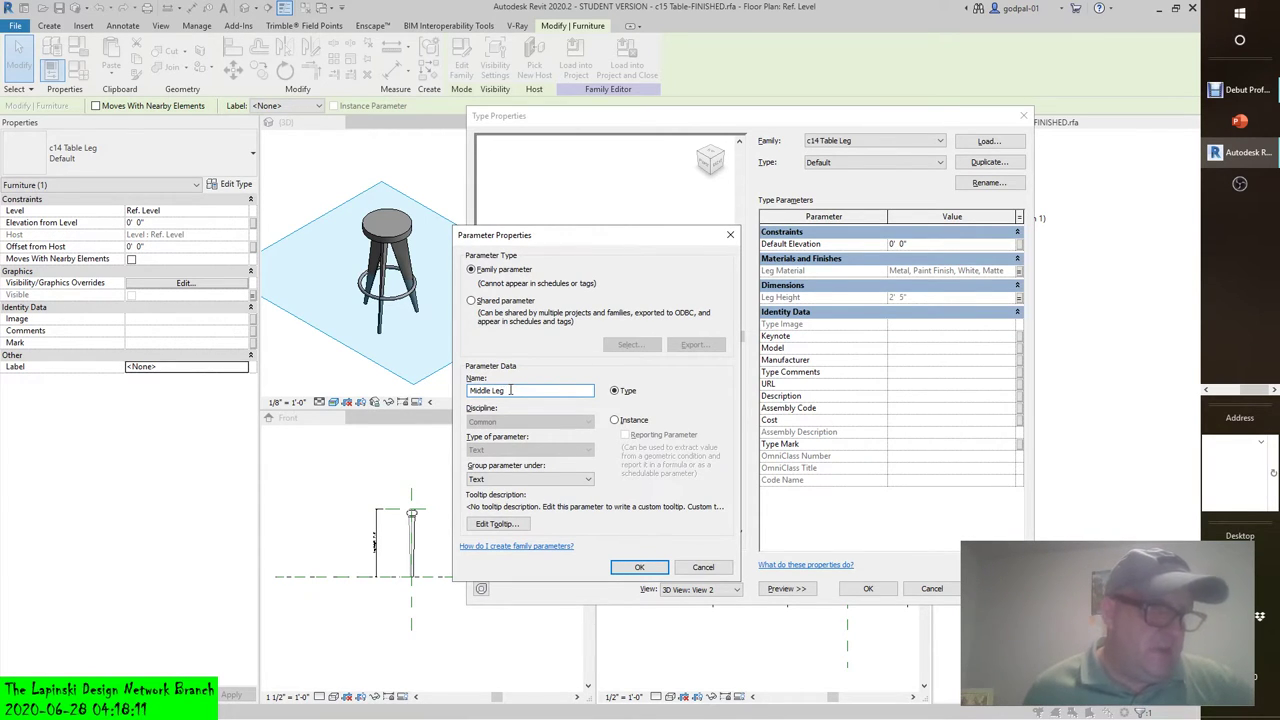
pyautogui.click(548, 480)
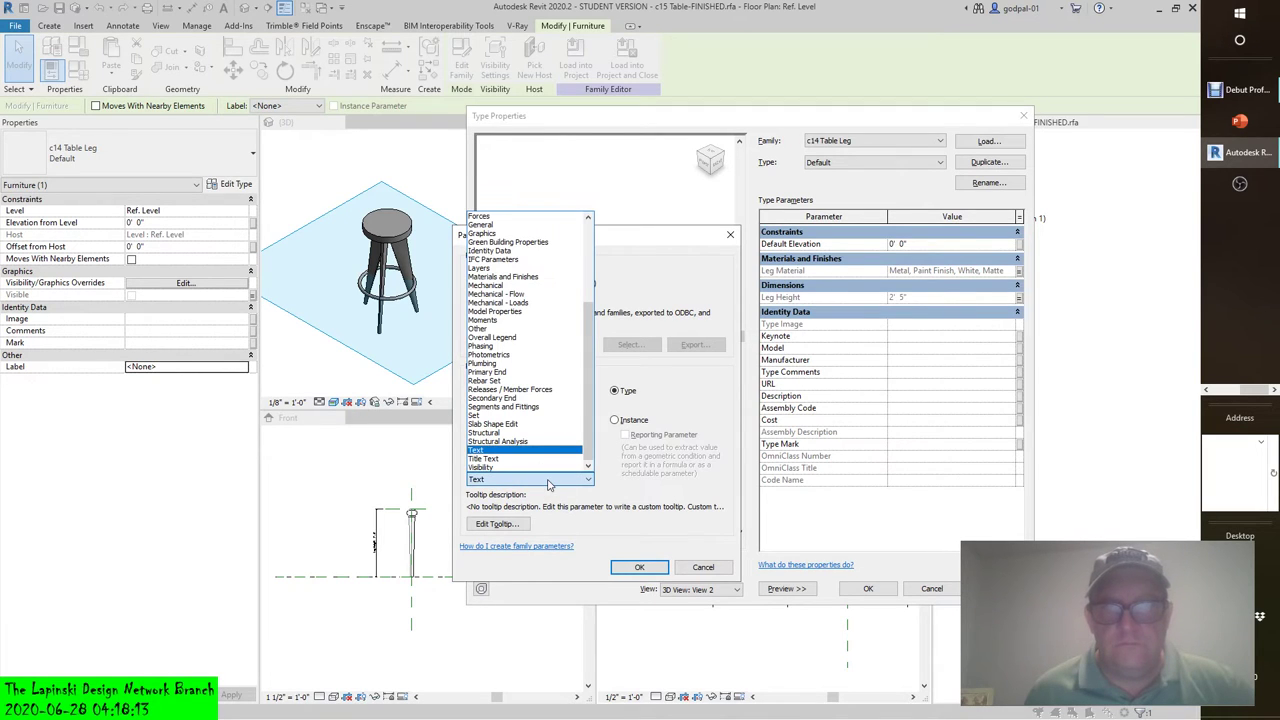
pyautogui.click(503, 452)
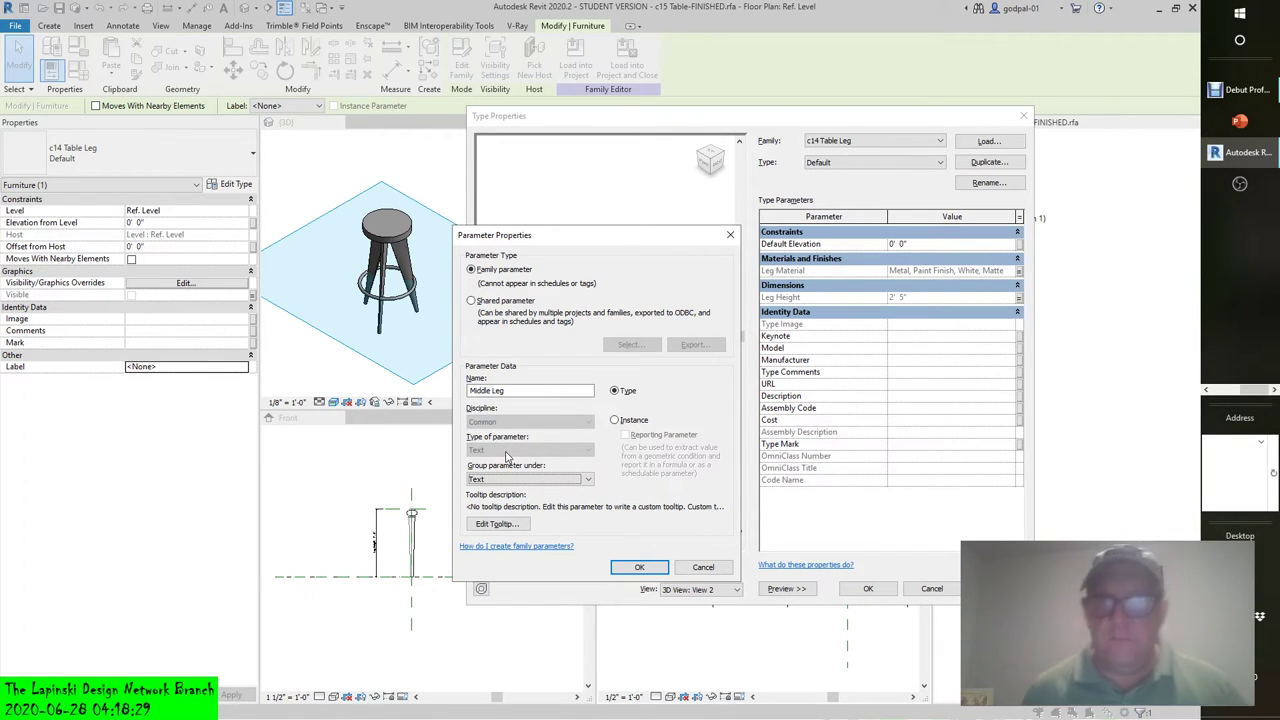
pyautogui.click(627, 567)
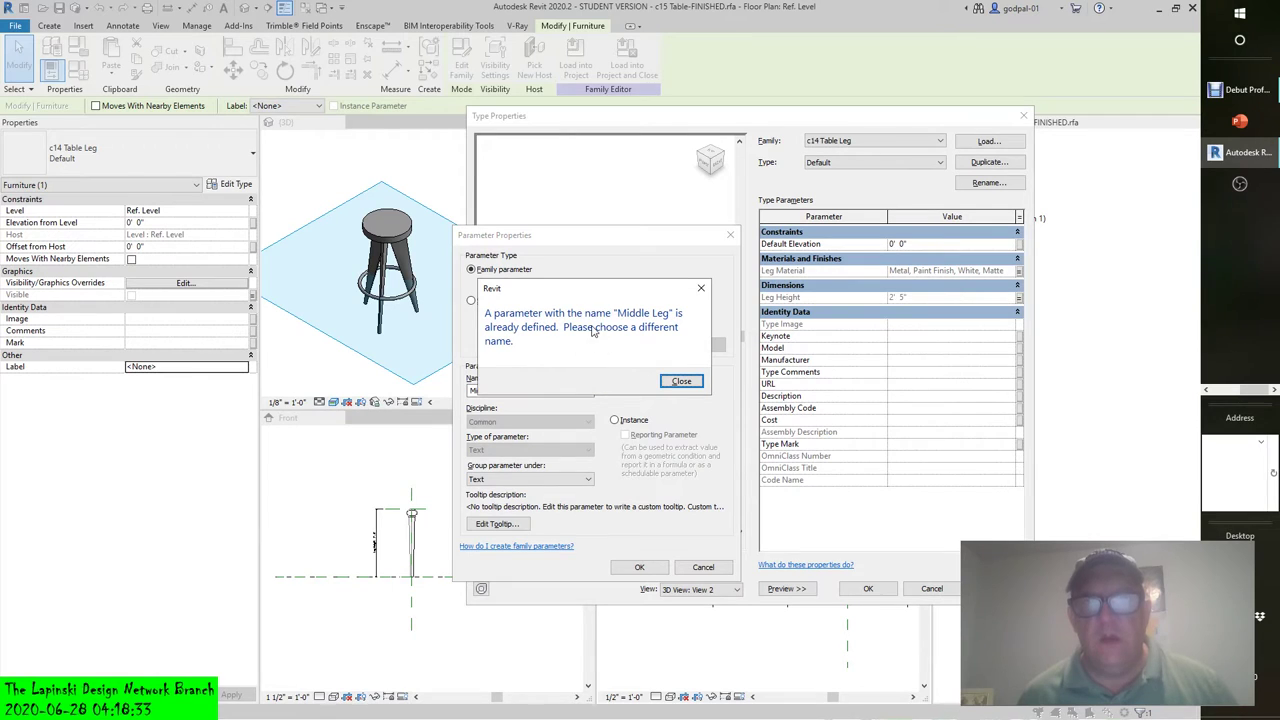
pyautogui.click(684, 381)
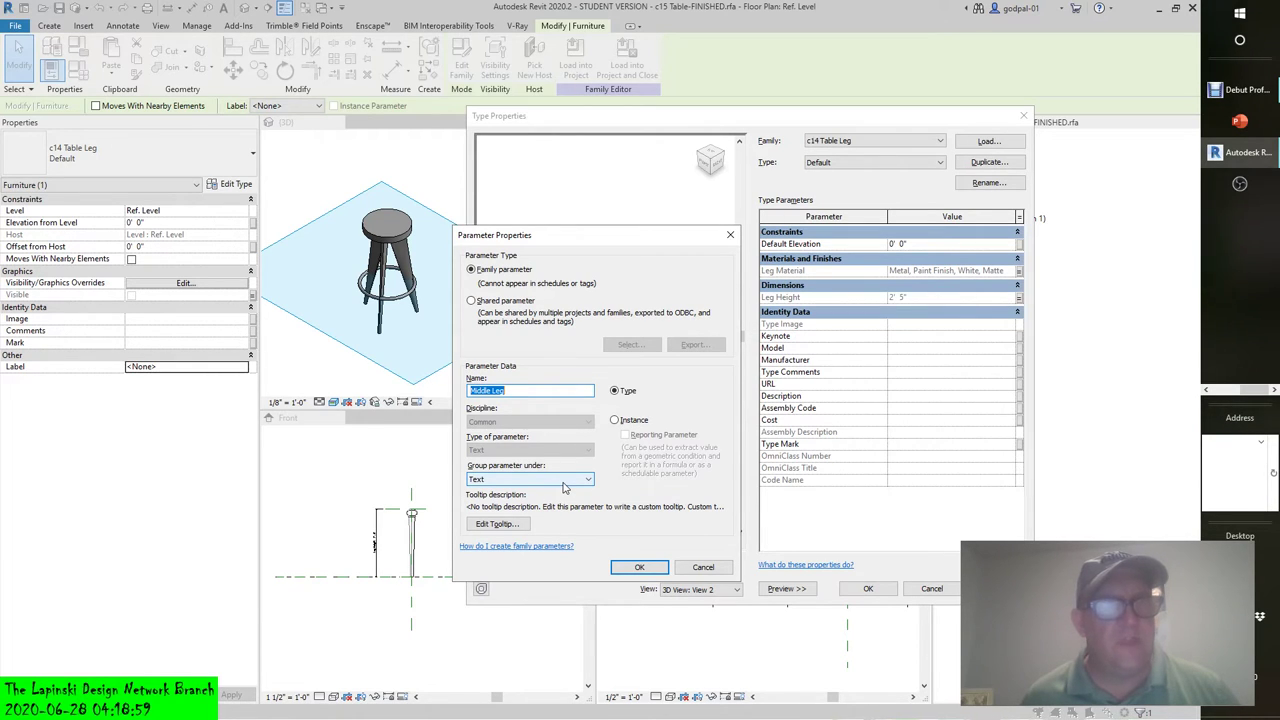
pyautogui.click(703, 568)
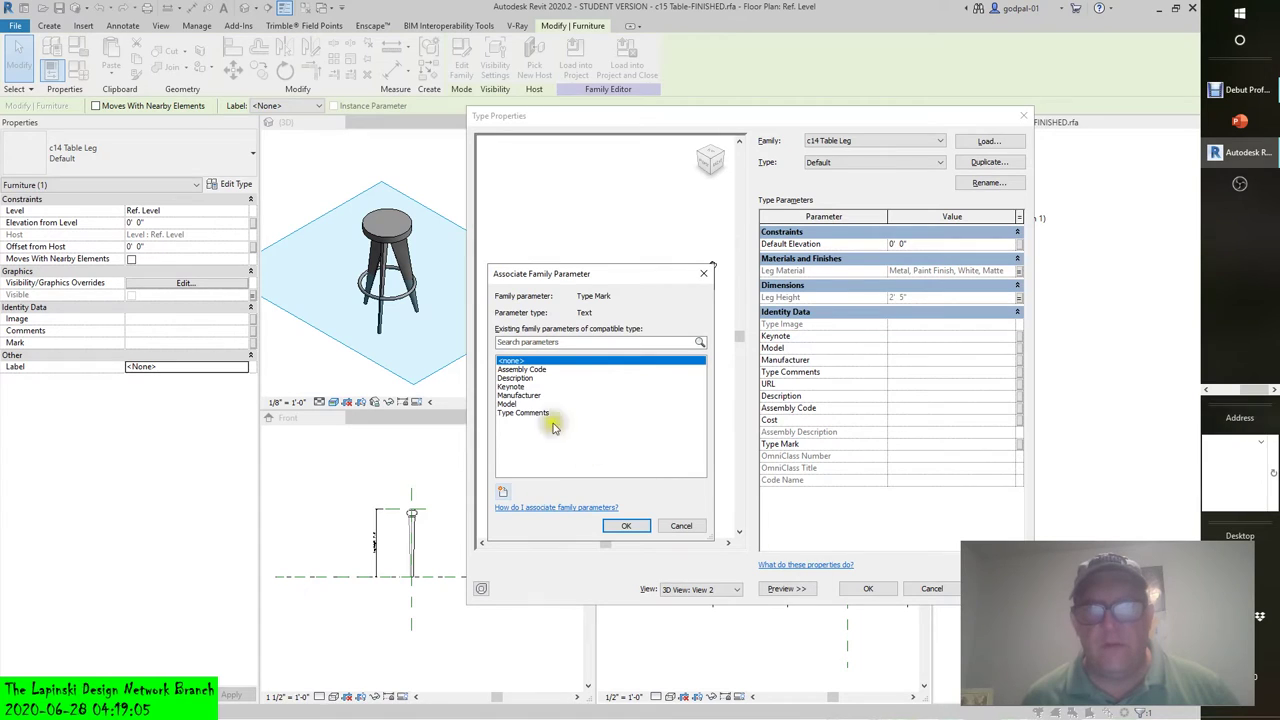
# Step: Search the existing family parameters compatible with Type Mark for "middle leg", and leave the association unset
pyautogui.click(531, 364)
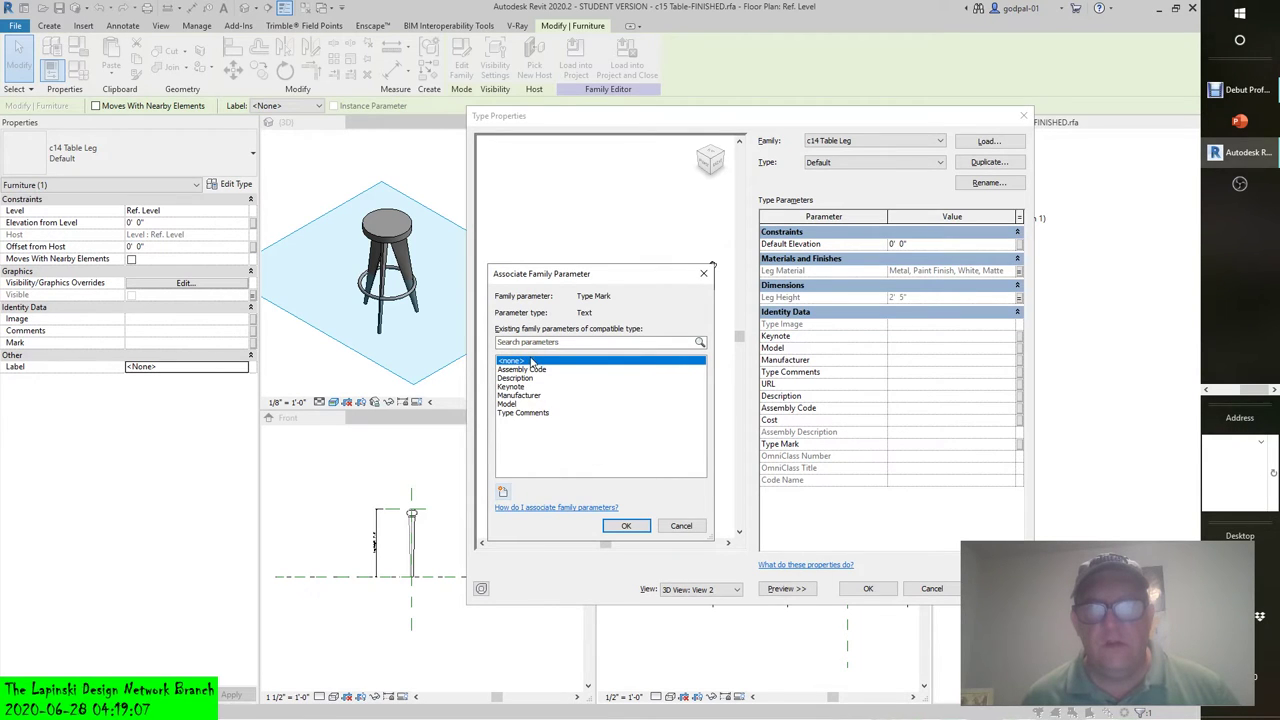
pyautogui.click(531, 342)
pyautogui.write('mi')
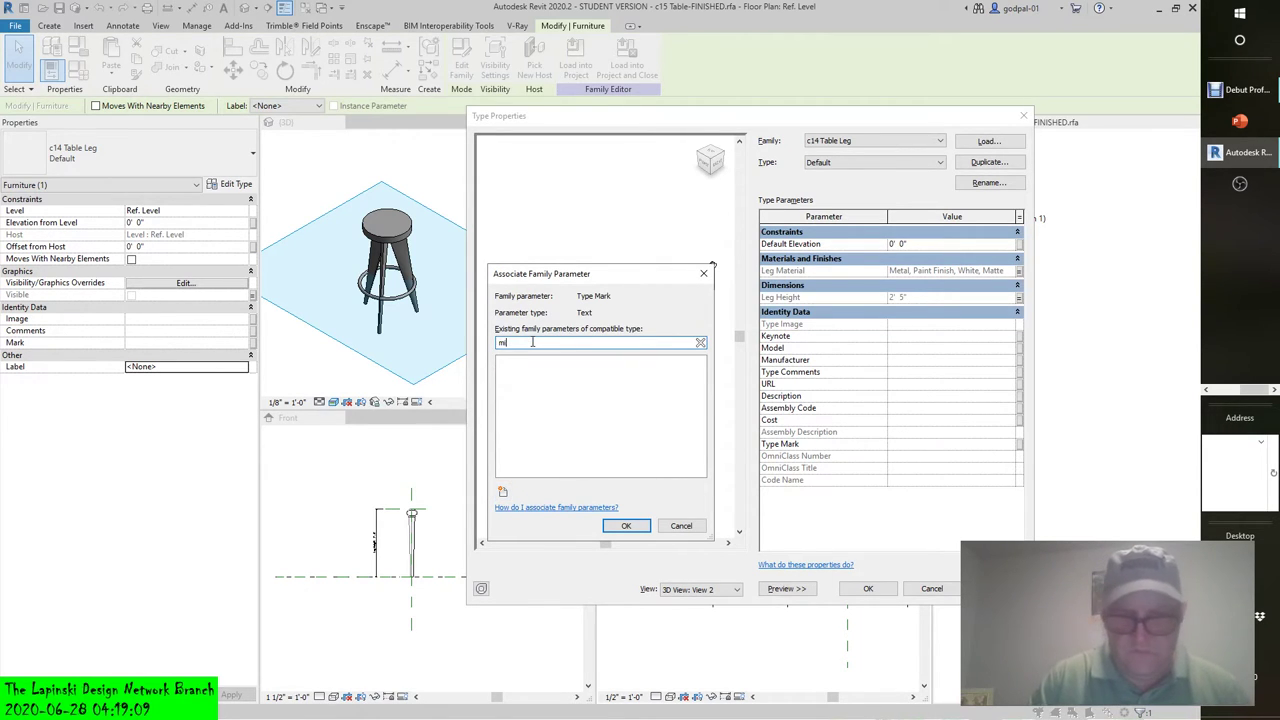
pyautogui.write('ddle leg')
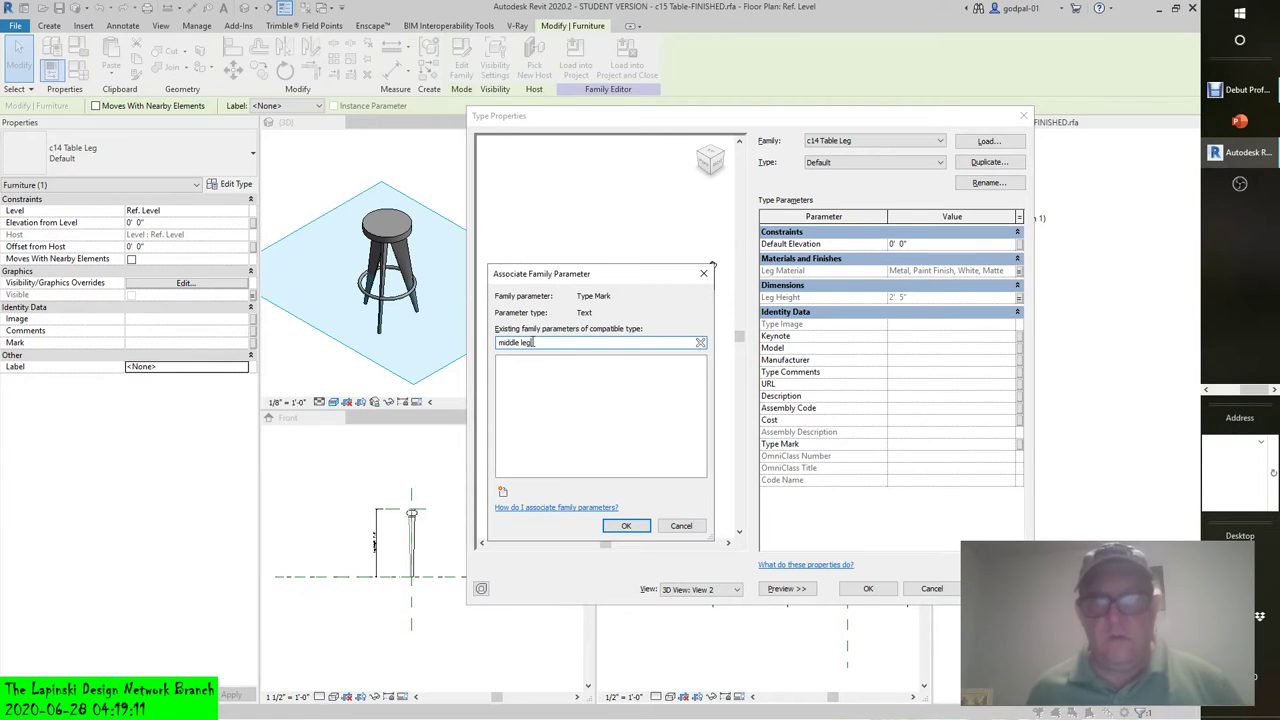
pyautogui.press('Escape')
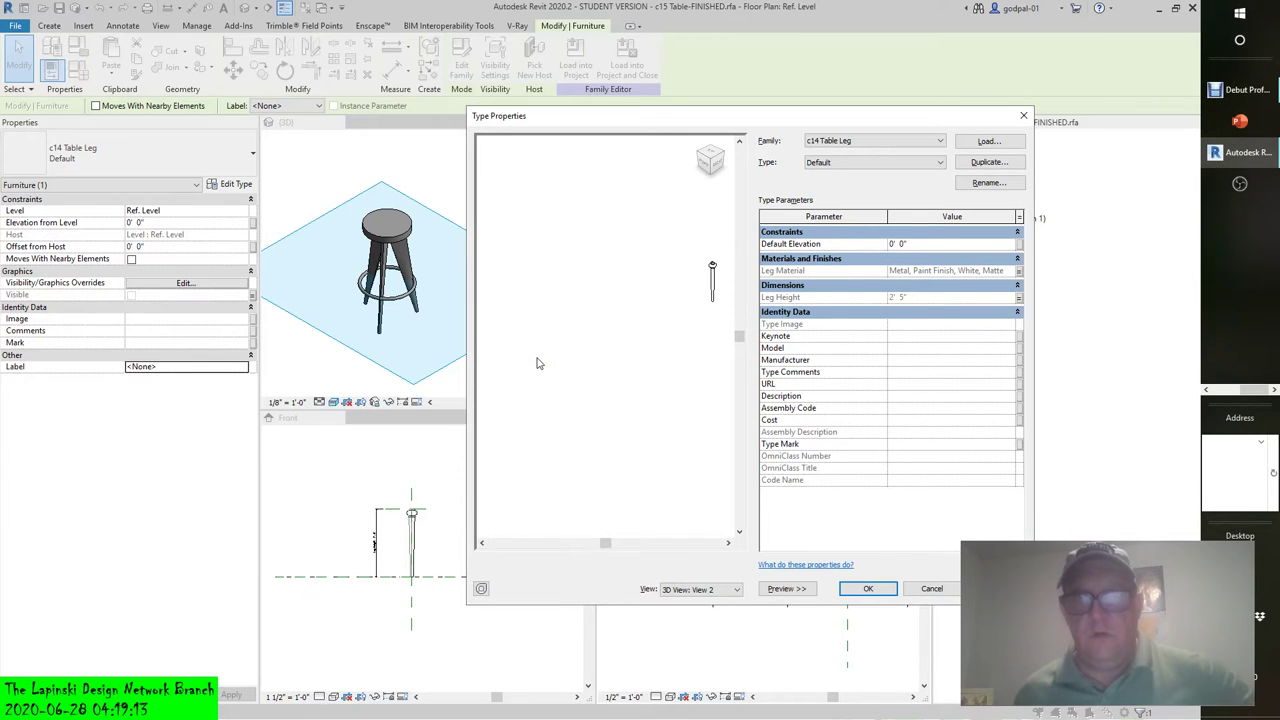
# Step: Inspect the leg's preview and the available families and types in its type properties, and leave them unchanged
pyautogui.moveTo(603, 409); pyautogui.dragTo(619, 358, button='middle')
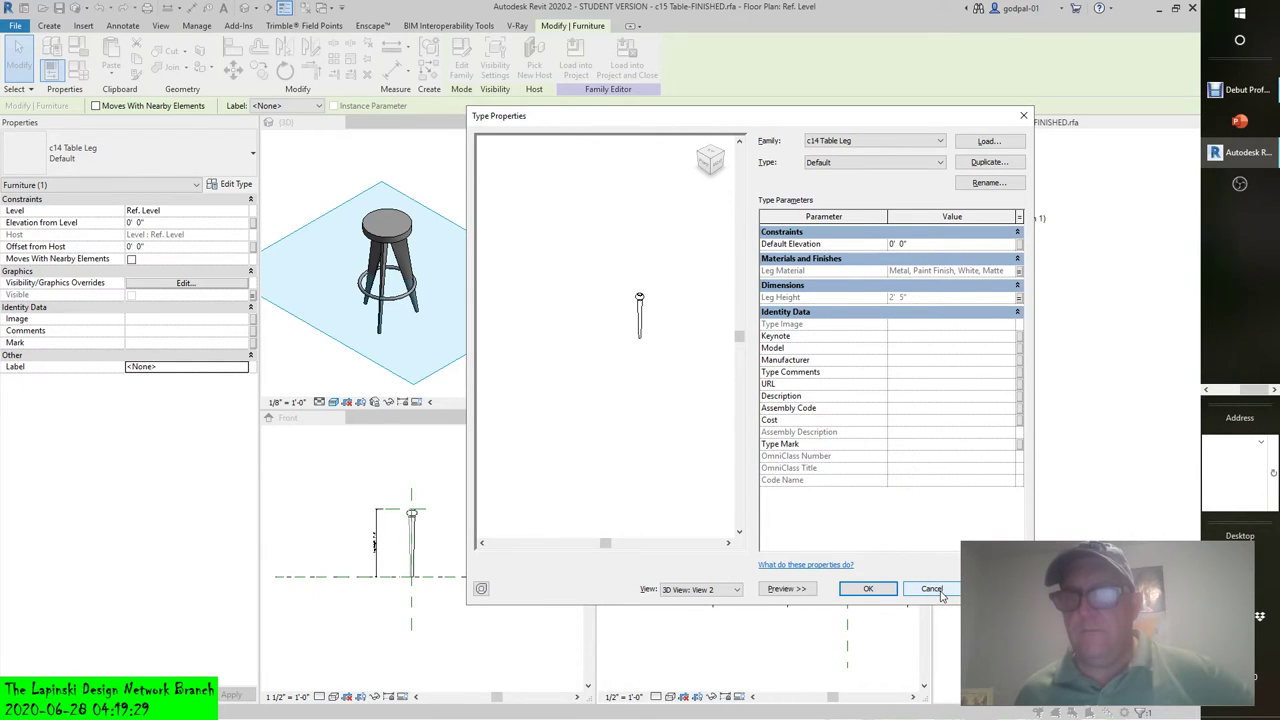
pyautogui.click(889, 141)
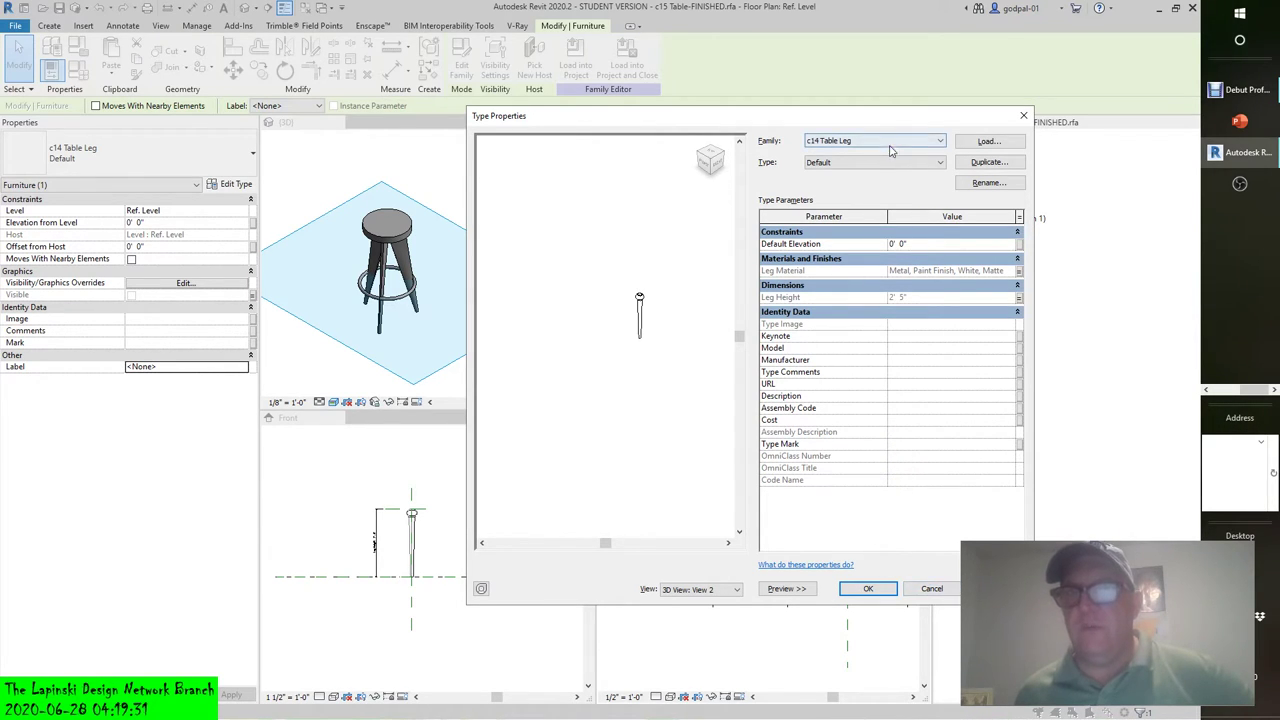
pyautogui.click(887, 150)
pyautogui.click(890, 162)
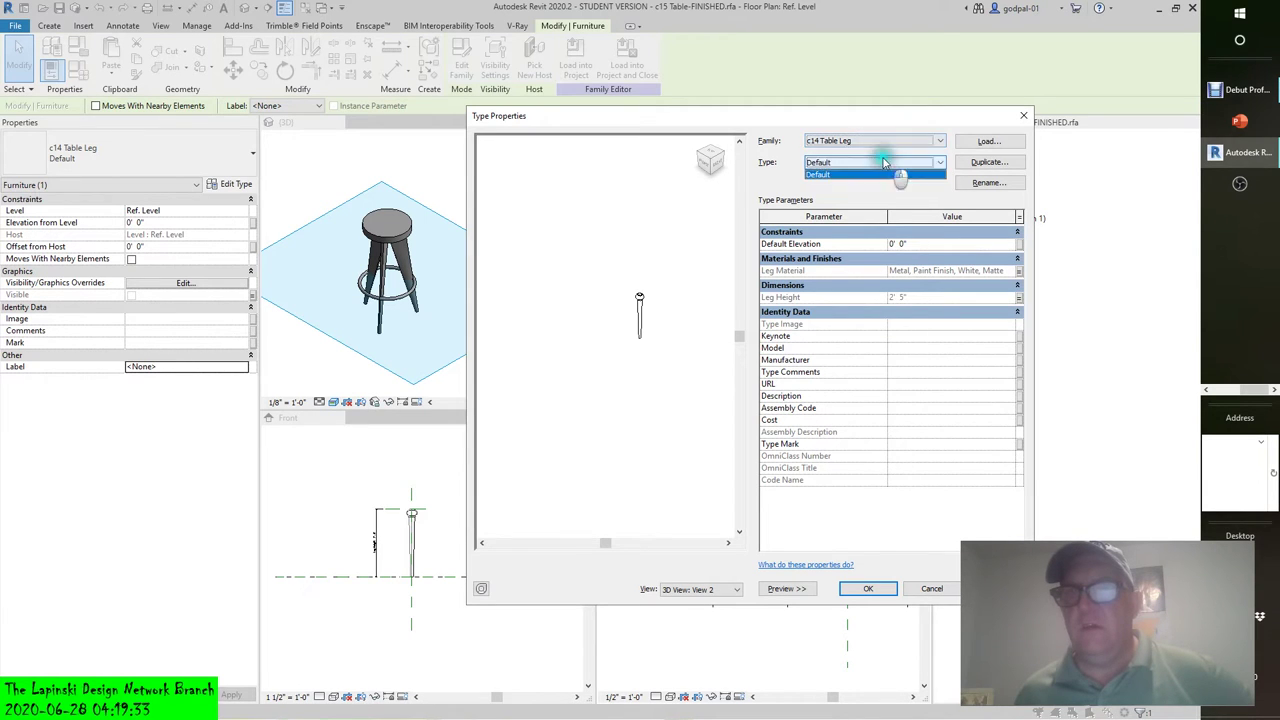
pyautogui.click(931, 588)
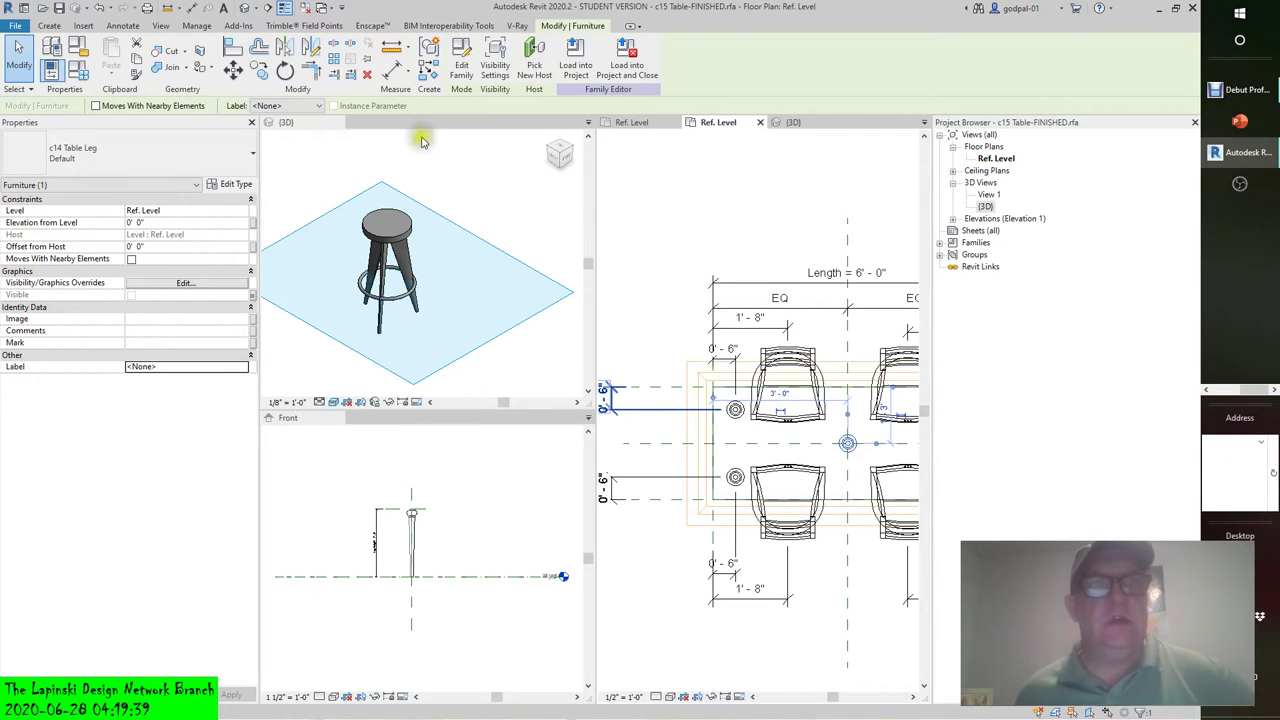
# Step: Reselect the centre leg and review the parameters available for its Offset from Host and the choices for its label
pyautogui.click(856, 621)
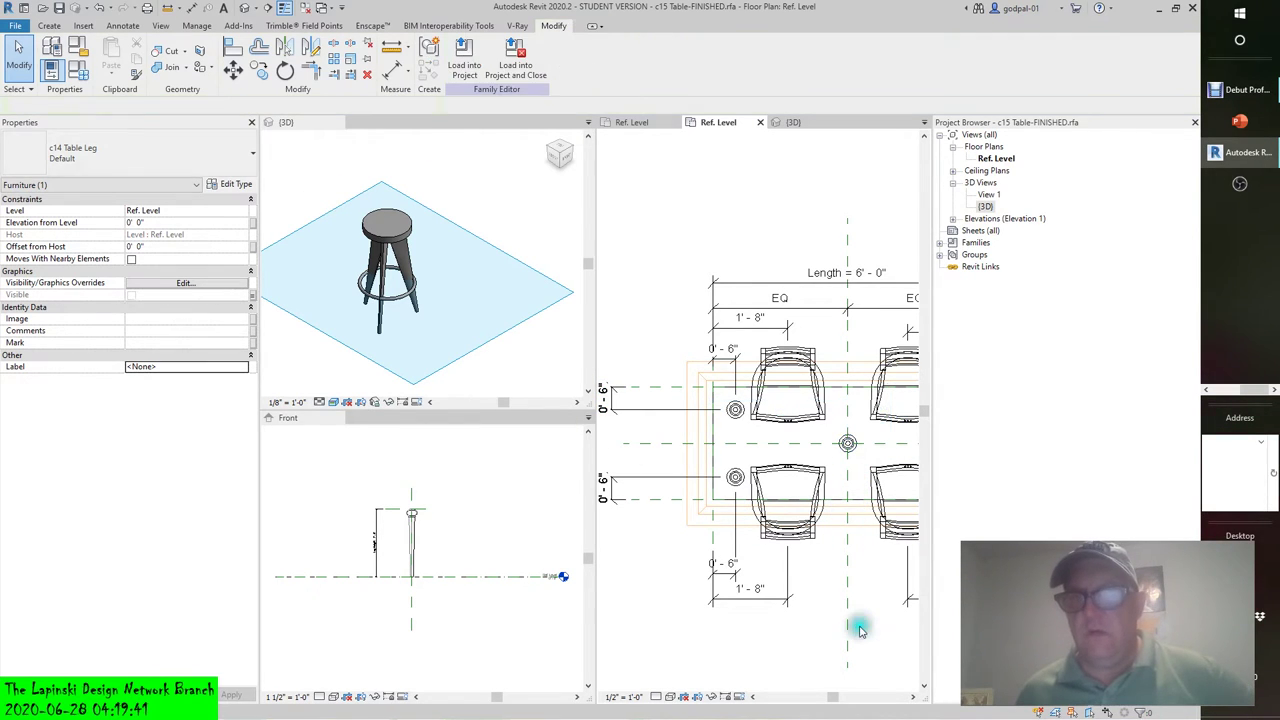
pyautogui.click(848, 442)
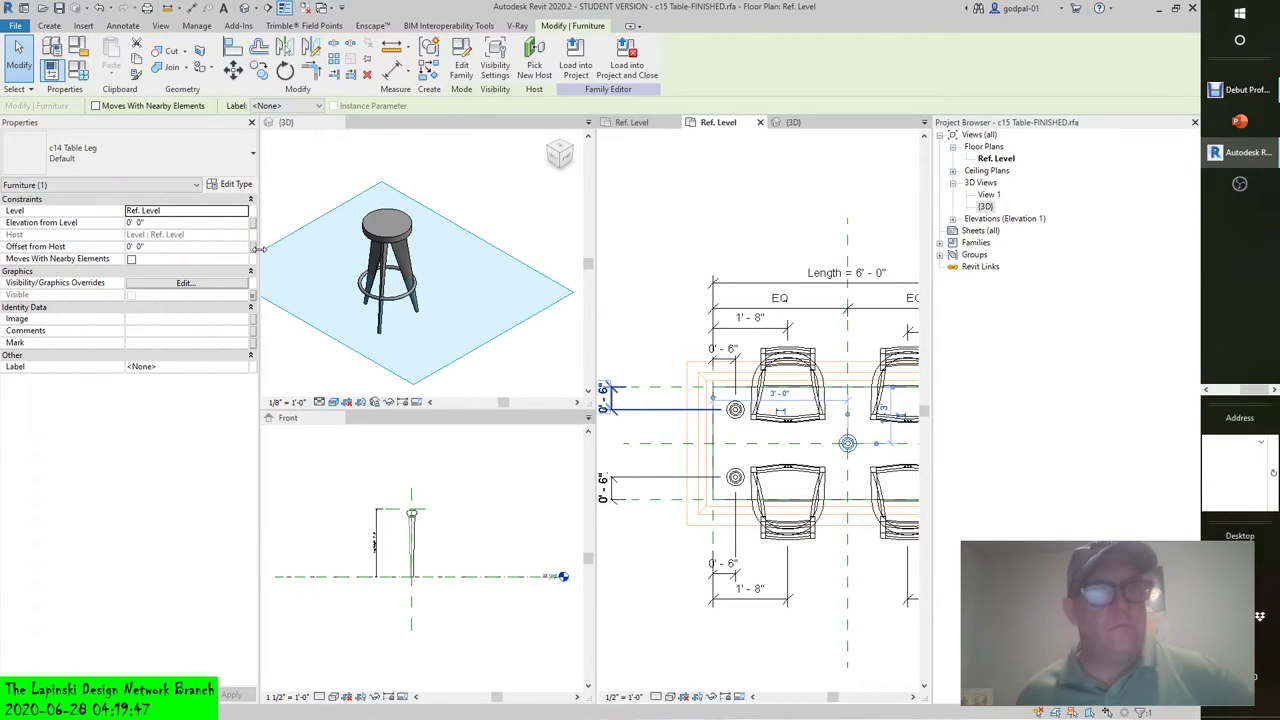
pyautogui.click(254, 248)
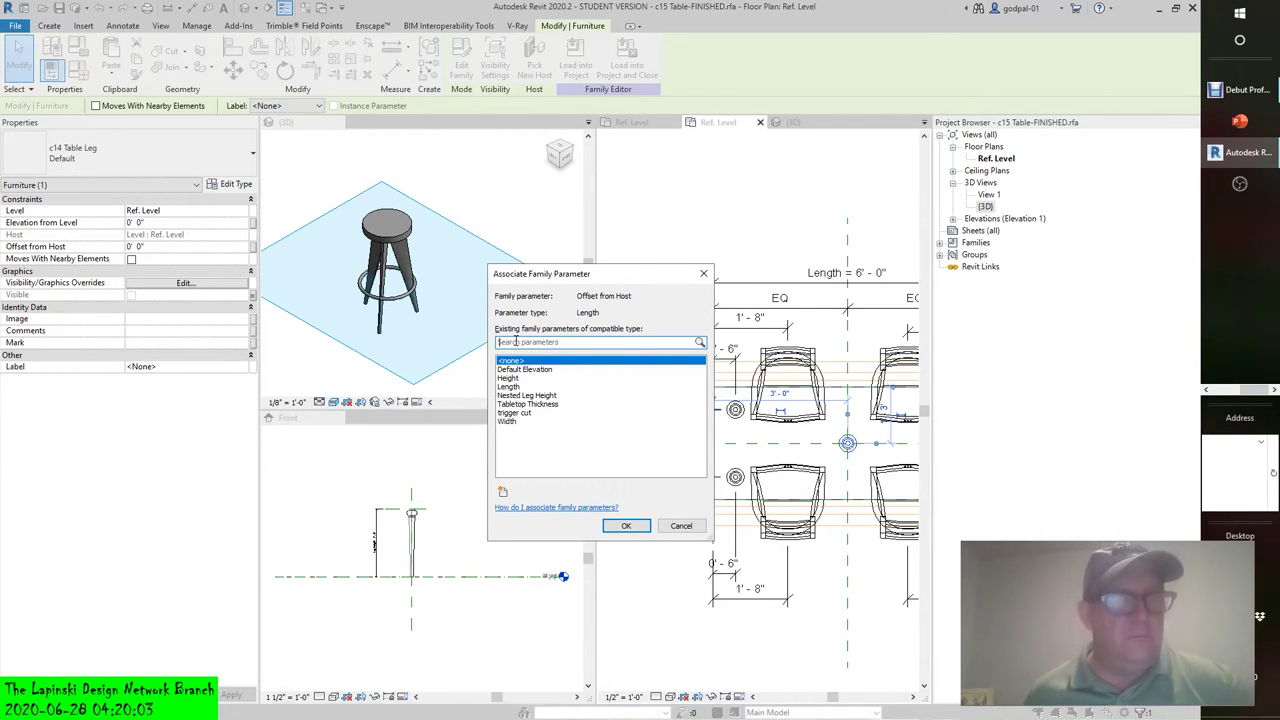
pyautogui.click(626, 526)
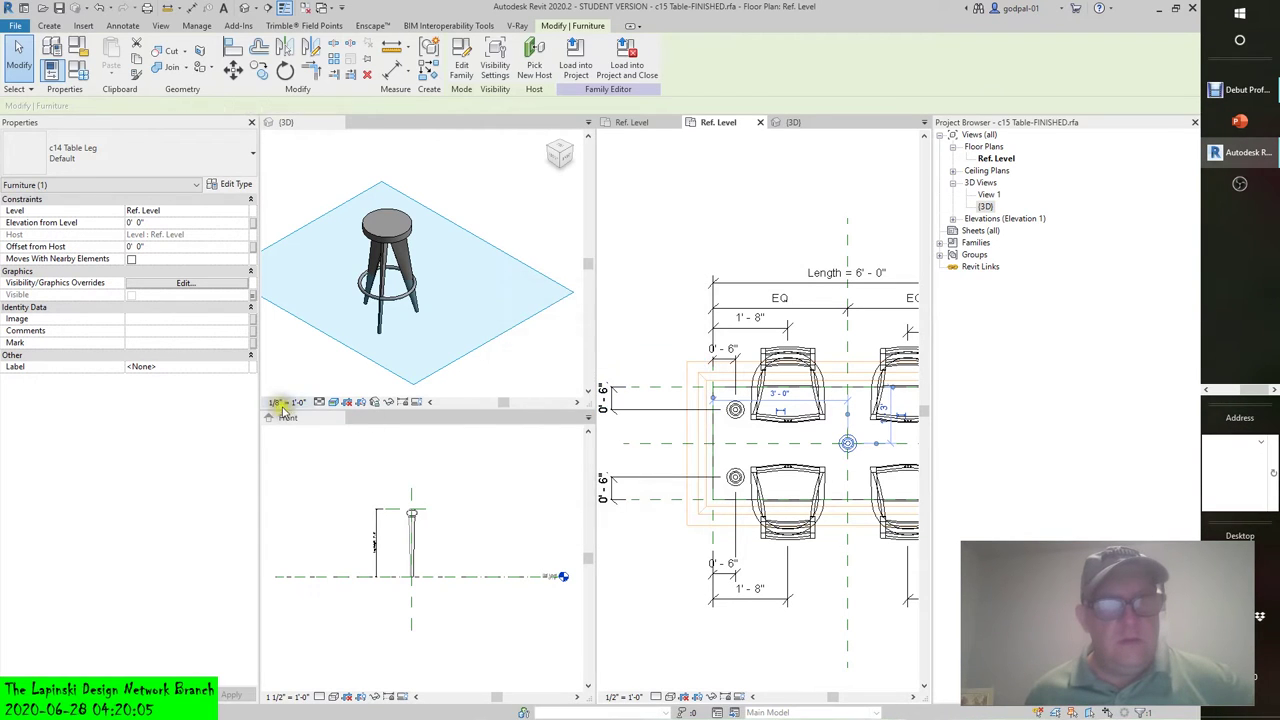
pyautogui.click(235, 366)
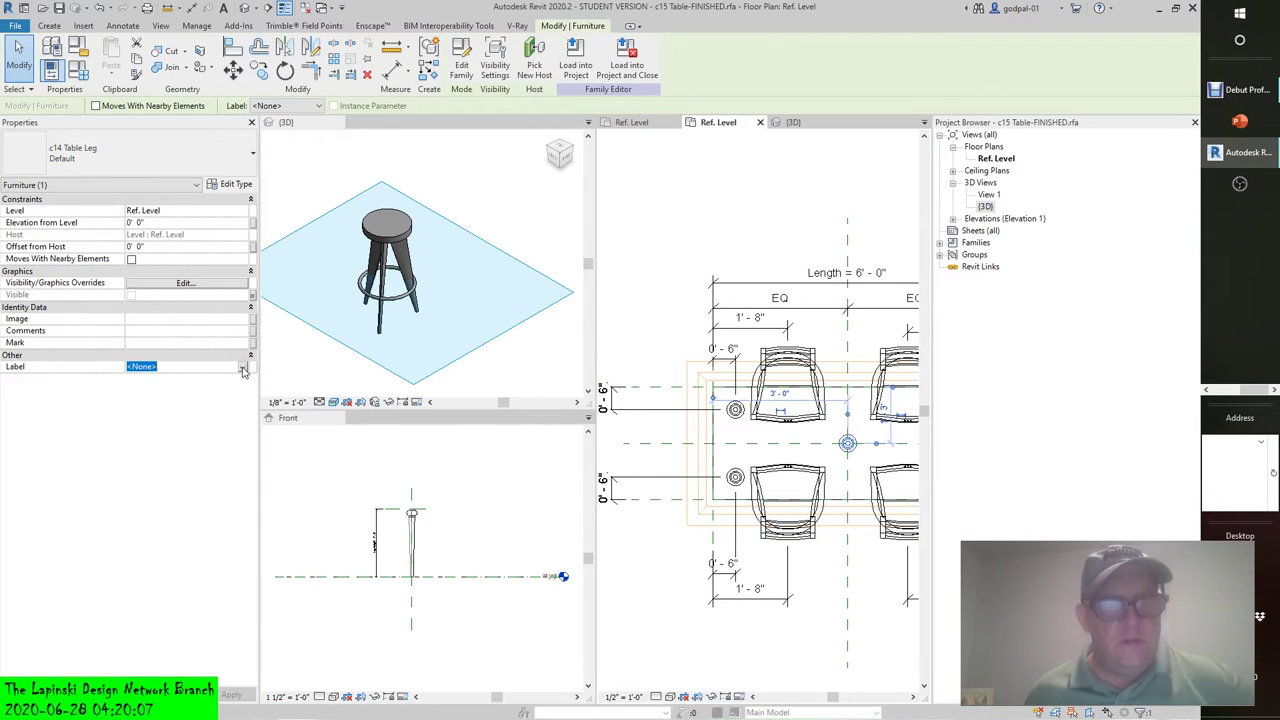
pyautogui.click(242, 369)
pyautogui.click(180, 527)
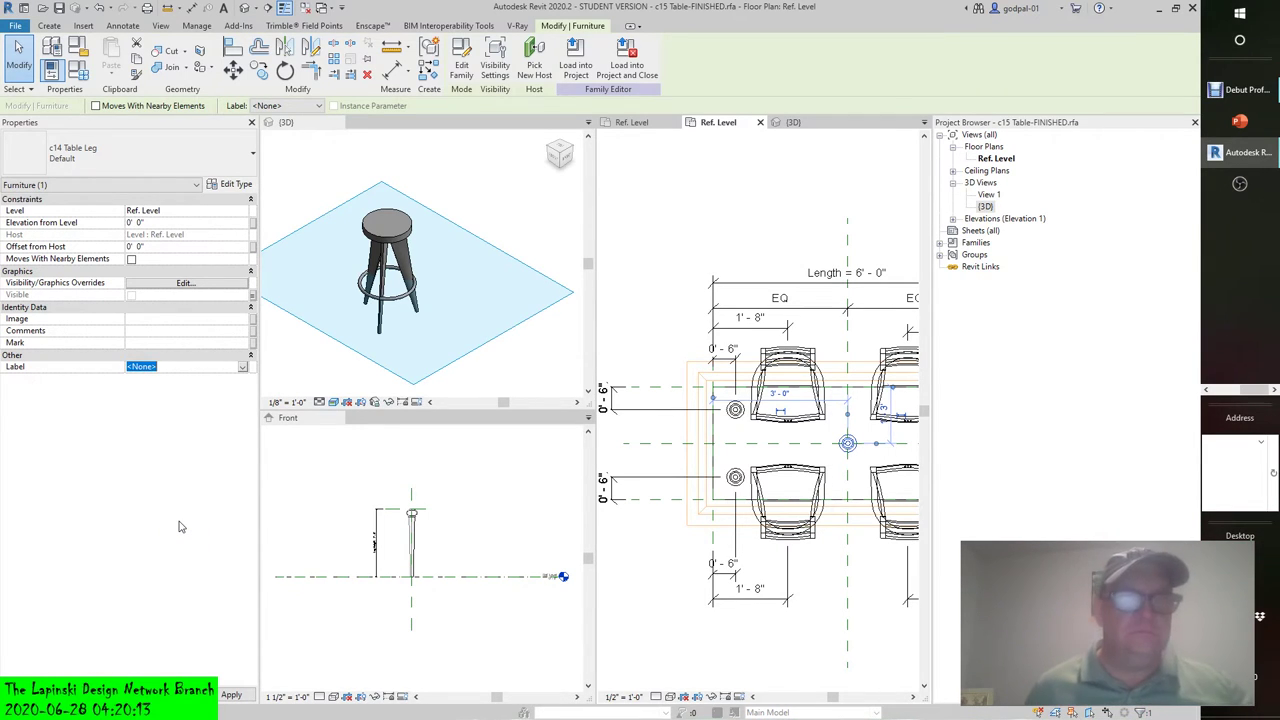
# Step: Review the table family's category and its family parameters, and exit without changes
pyautogui.click(51, 47)
pyautogui.click(51, 47)
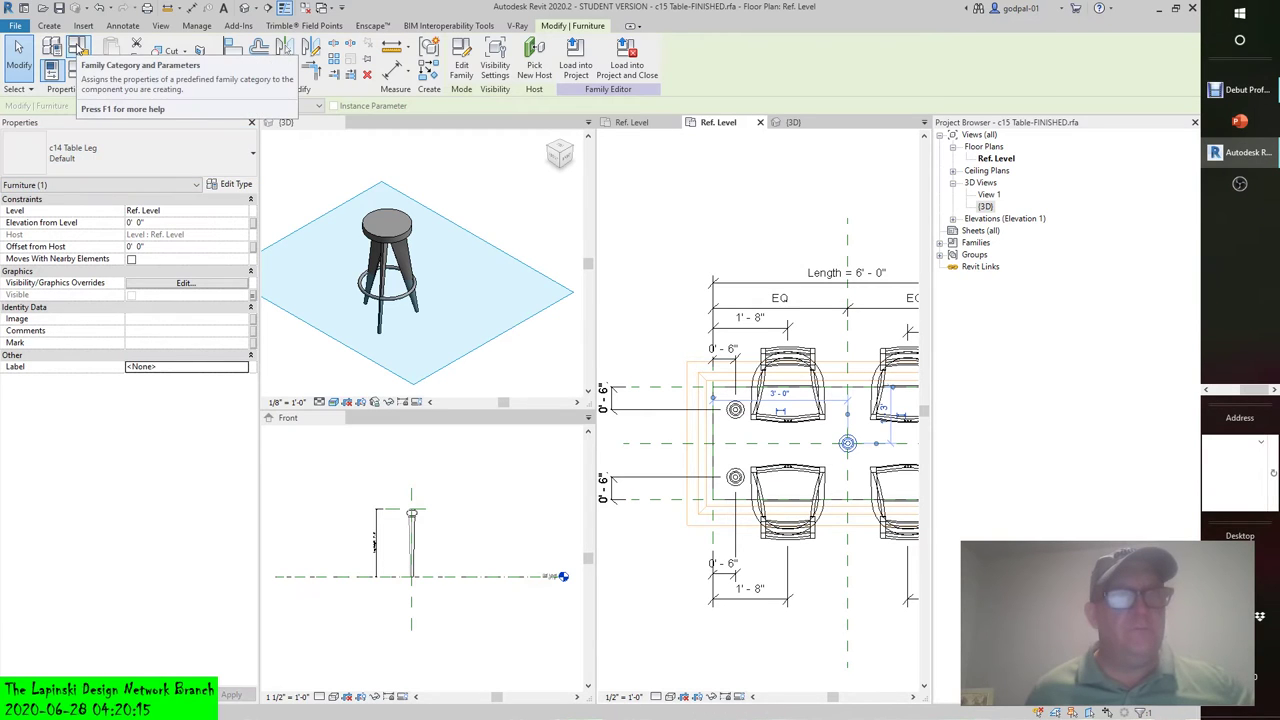
pyautogui.click(78, 47)
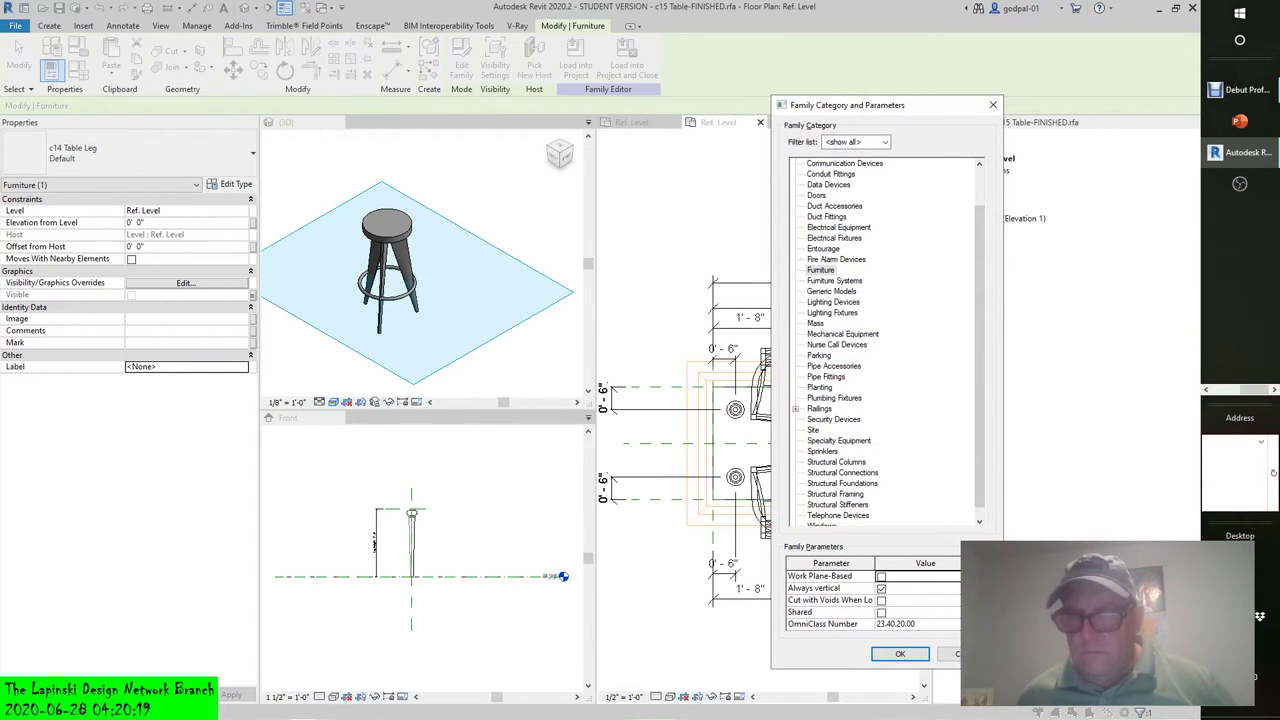
pyautogui.scroll(-3, 870, 600)
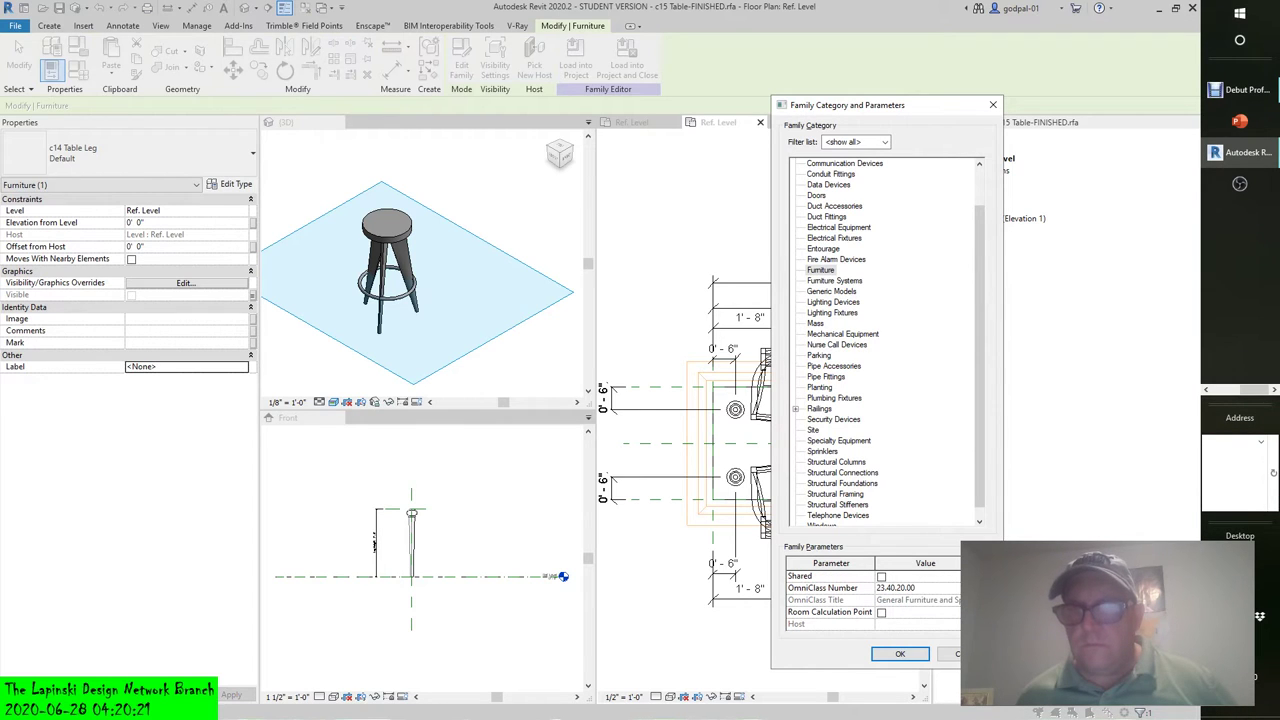
pyautogui.scroll(-2, 870, 600)
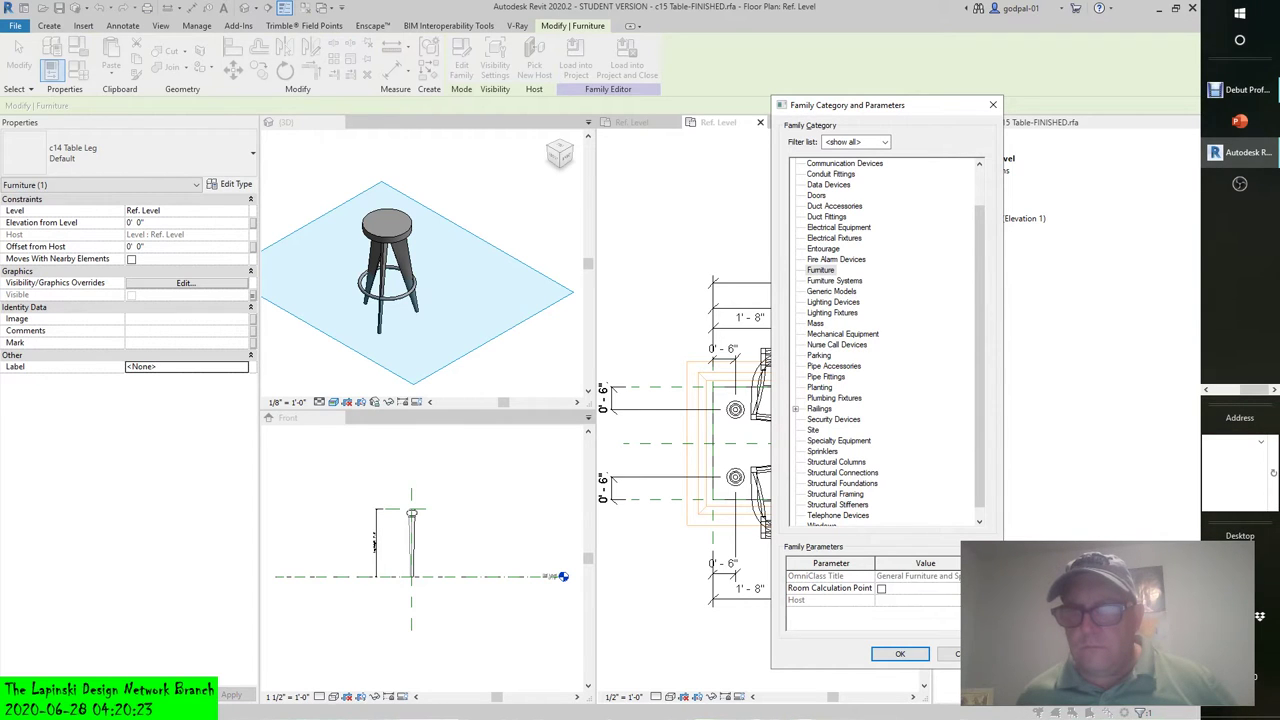
pyautogui.scroll(4, 870, 600)
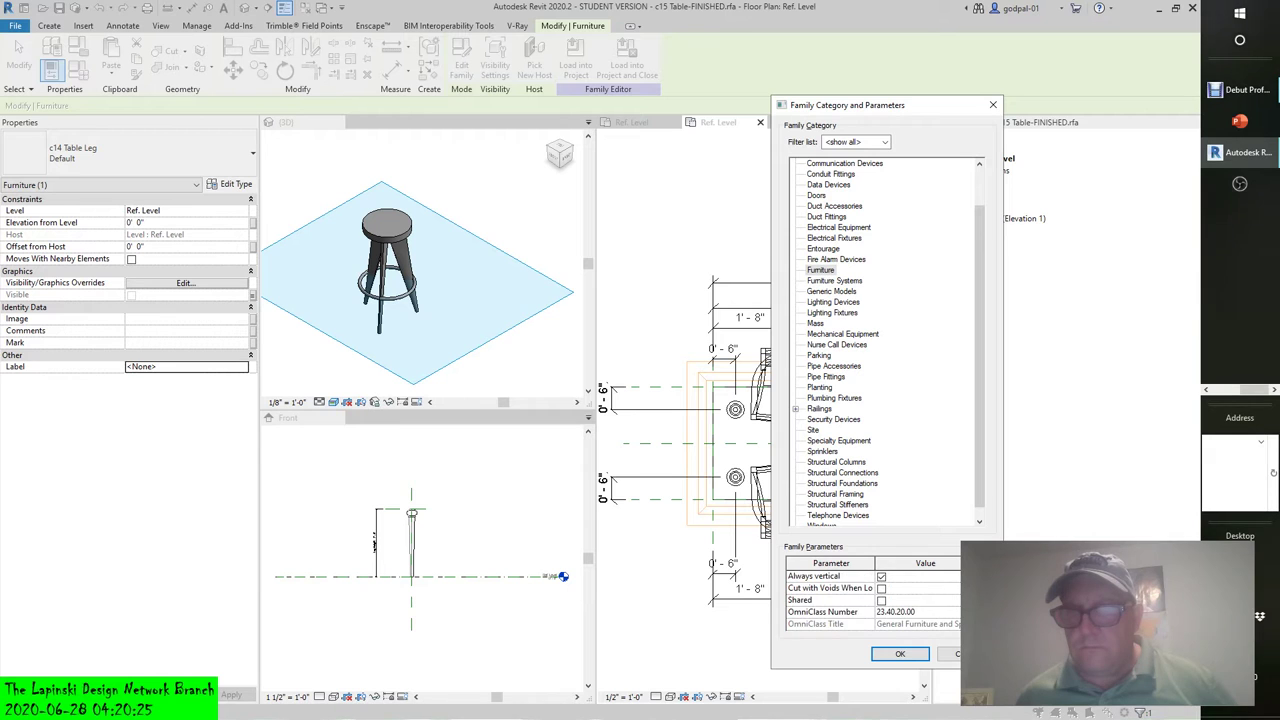
pyautogui.click(957, 655)
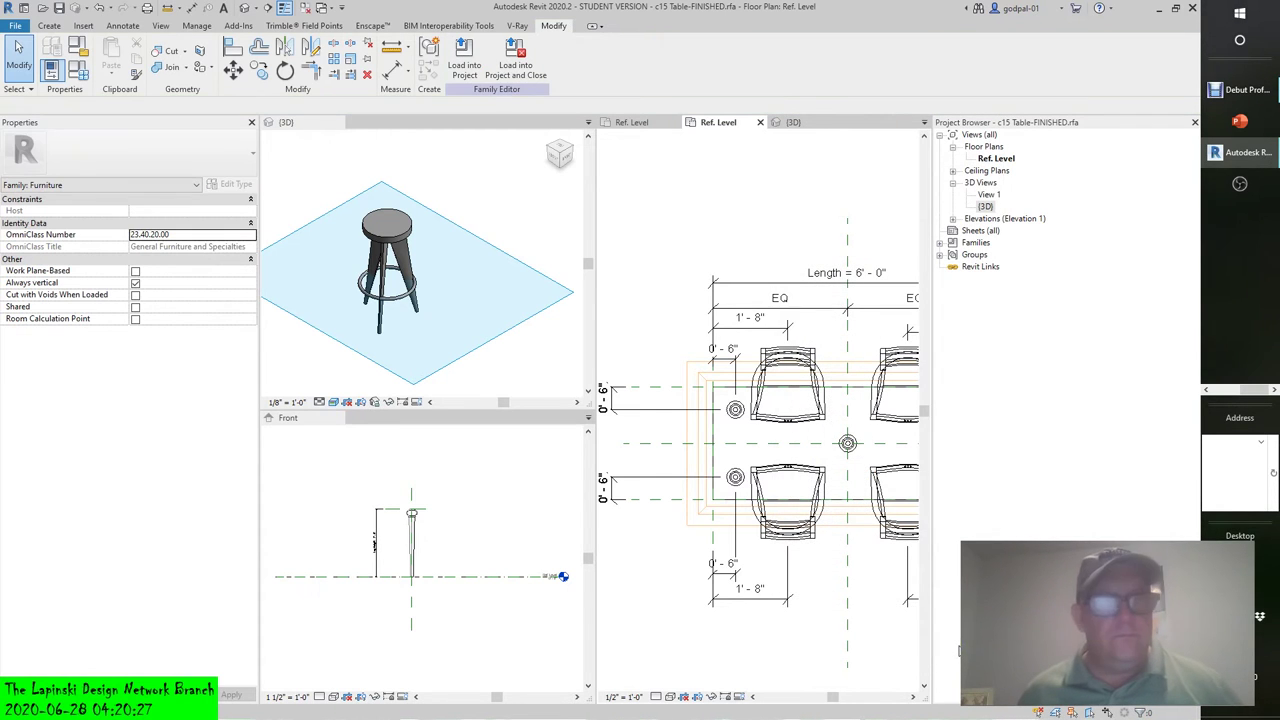
# Step: Open the centre leg's nested family for editing, inspect its revolved geometry, and close it without changes
pyautogui.click(452, 537)
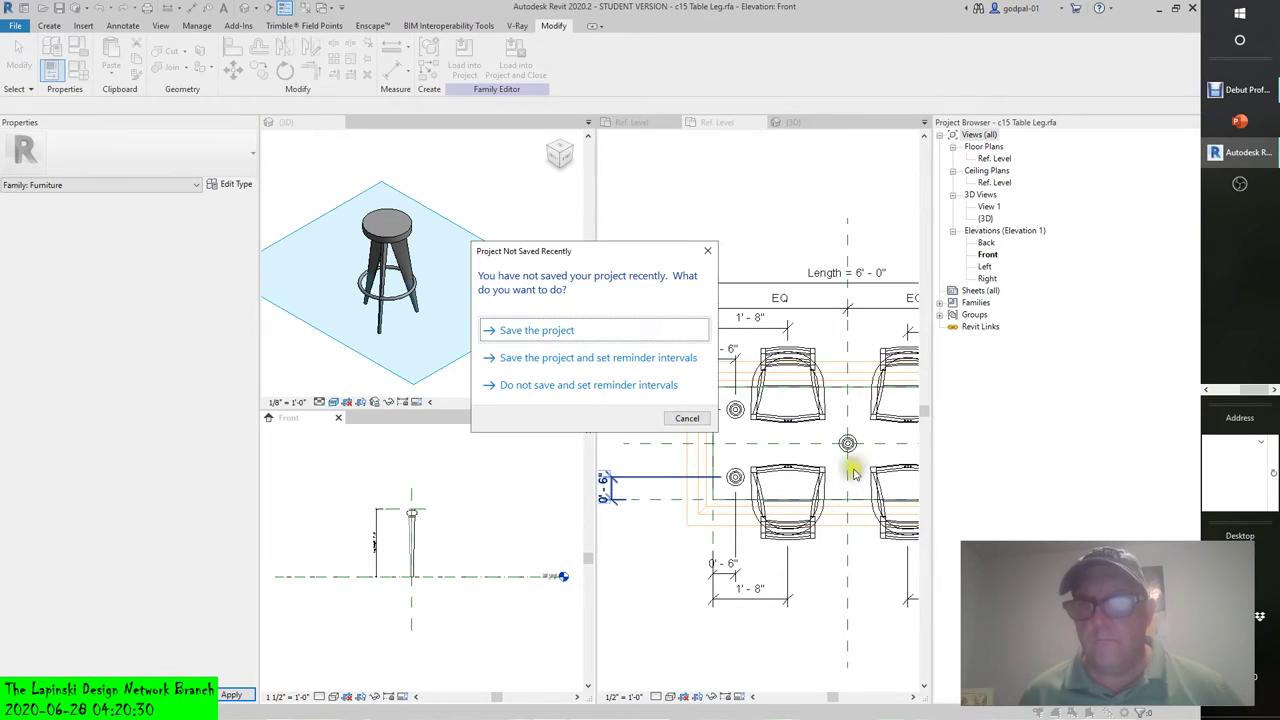
pyautogui.click(687, 418)
pyautogui.click(858, 468)
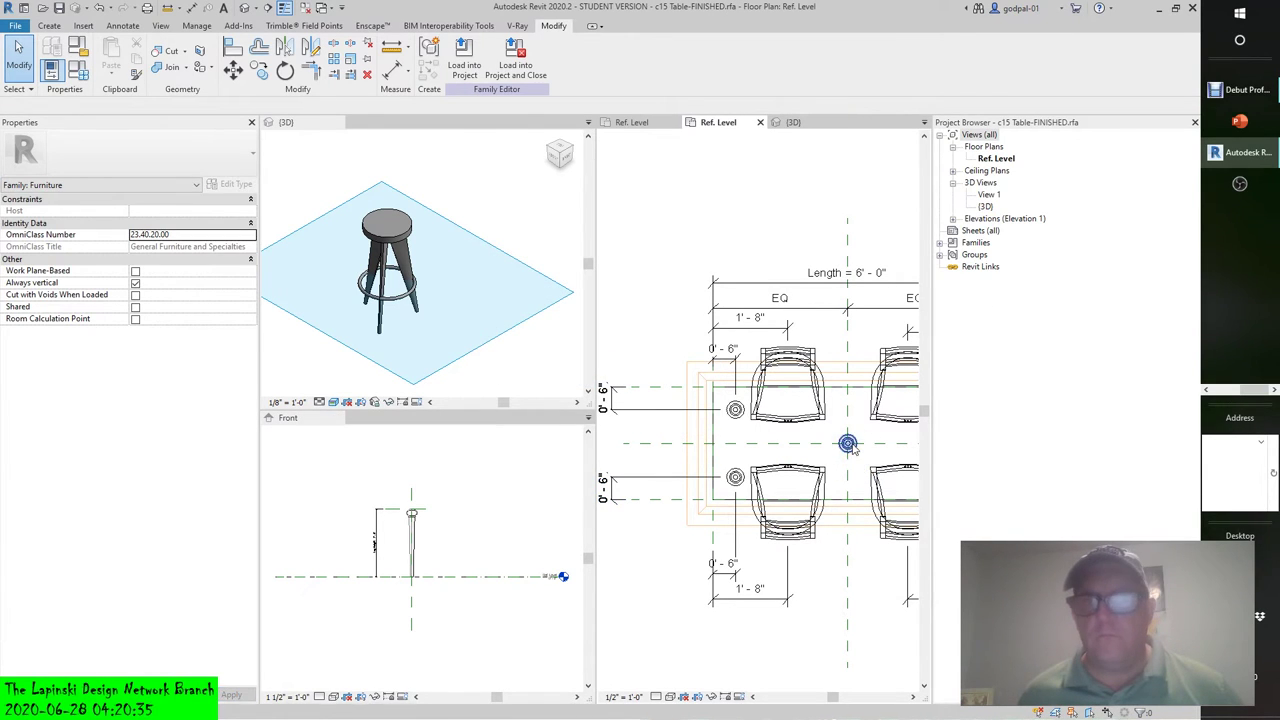
pyautogui.click(849, 446)
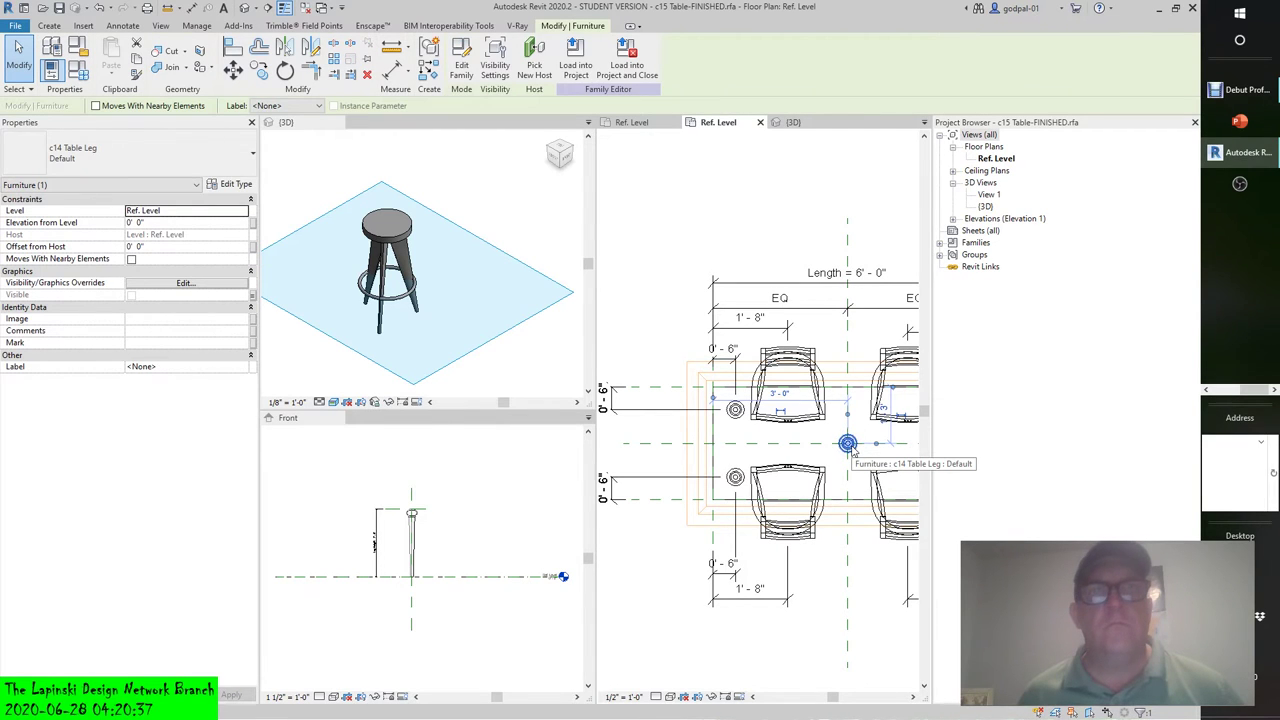
pyautogui.click(462, 62)
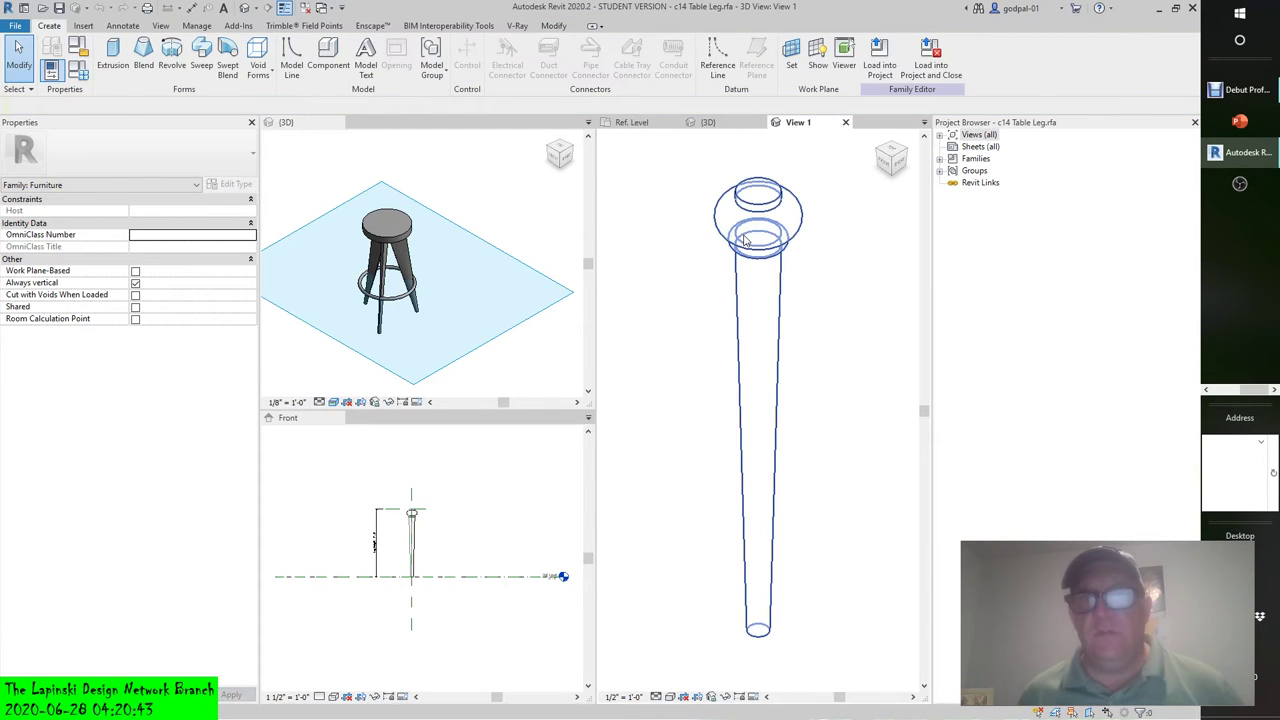
pyautogui.click(744, 240)
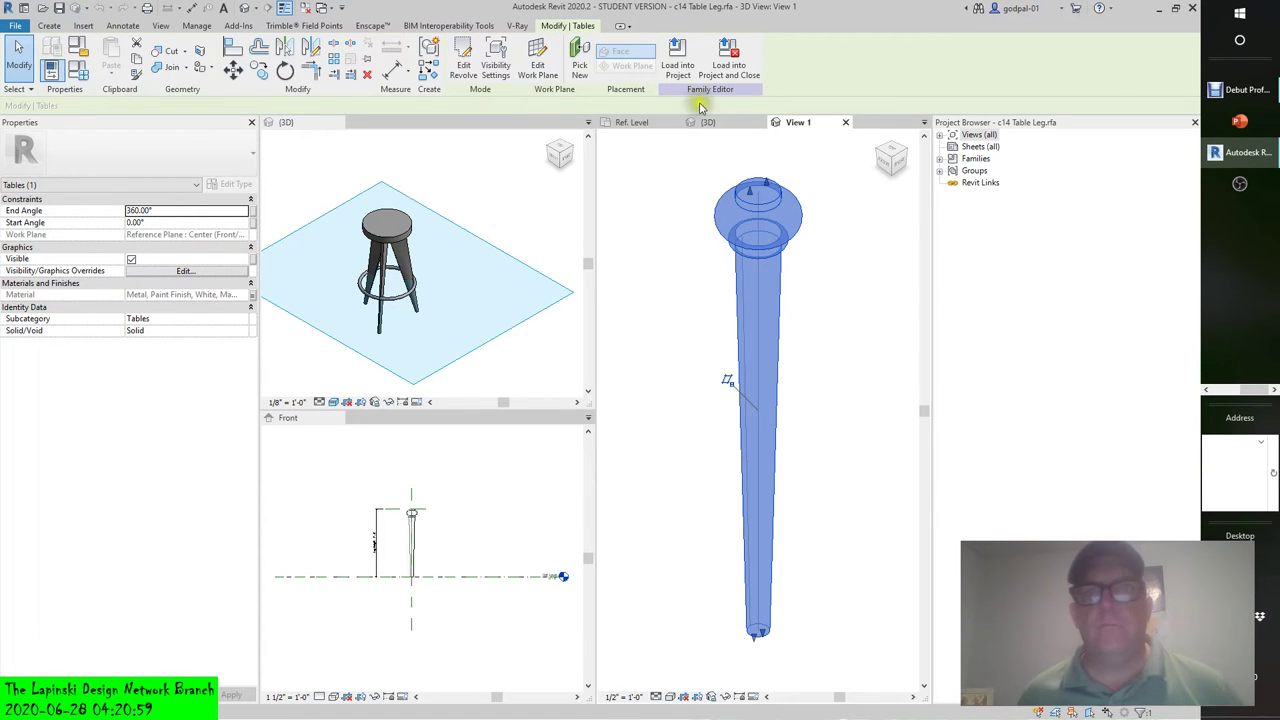
pyautogui.click(846, 122)
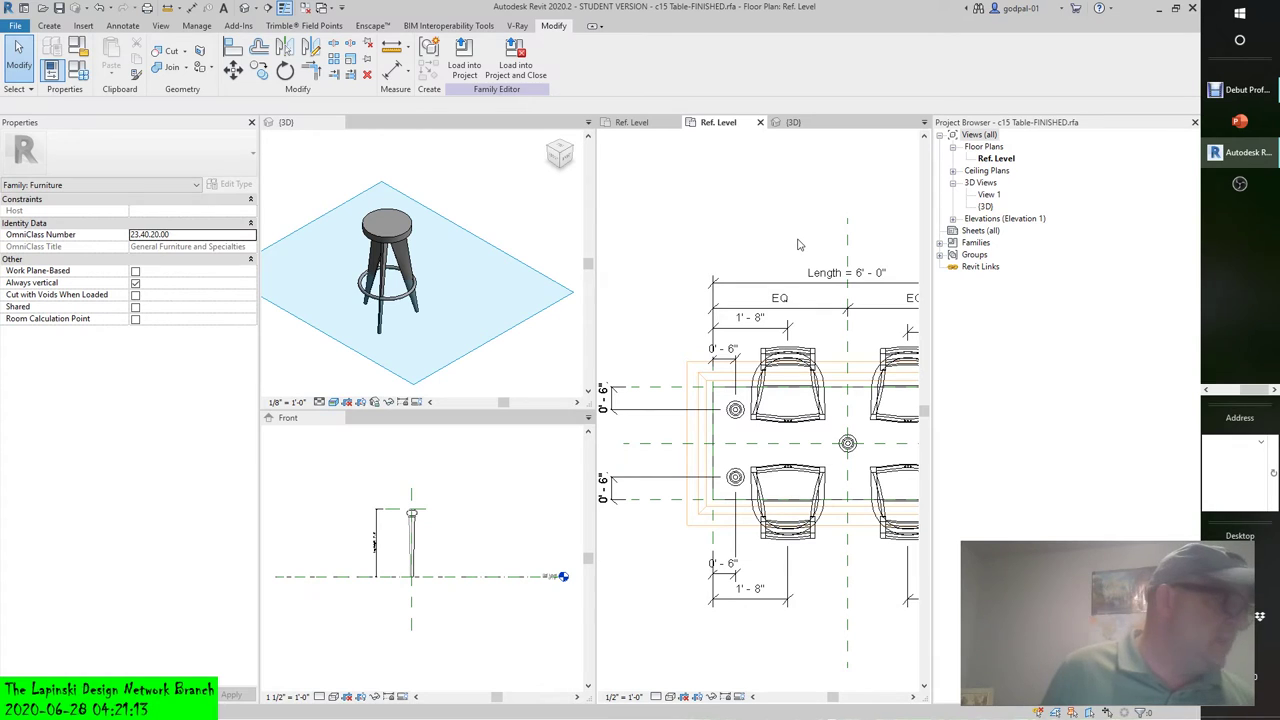
# Step: Review the formula driving the Middle Leg parameter in the table's family types, and exit without changing it
pyautogui.click(80, 71)
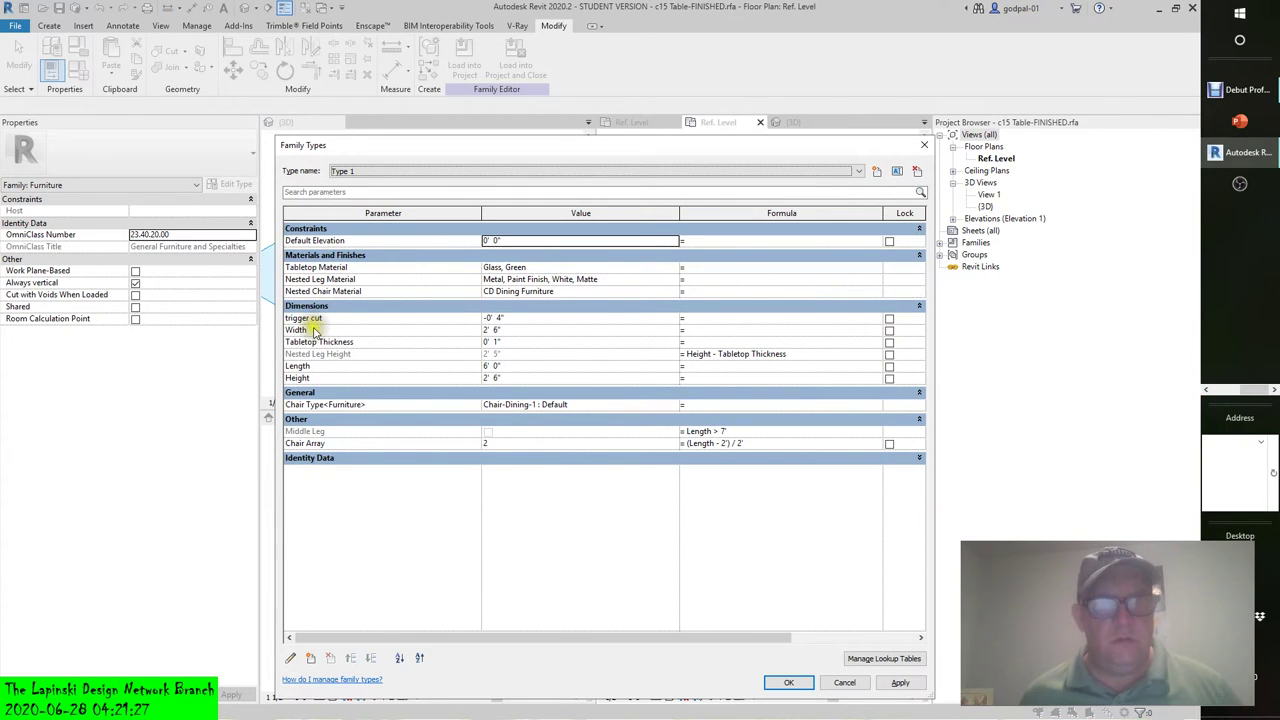
pyautogui.click(314, 431)
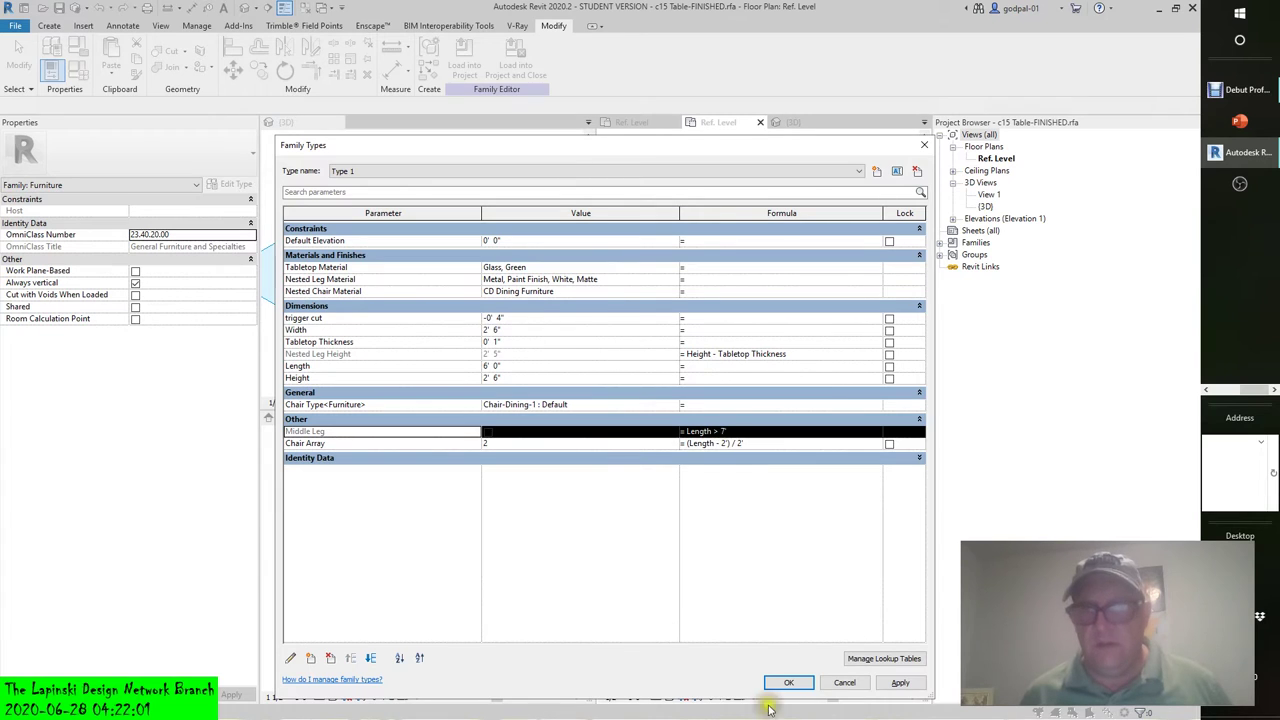
pyautogui.click(898, 682)
pyautogui.click(813, 684)
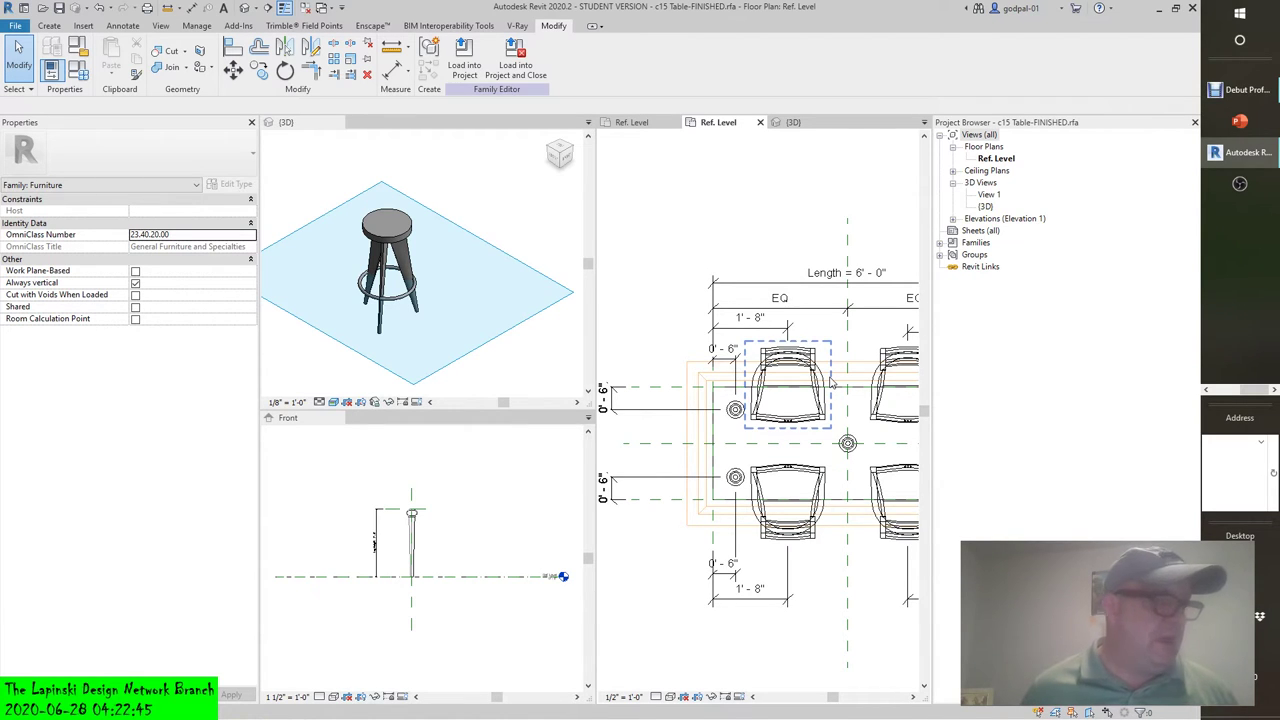
# Step: Select the upper corner leg near the table's end and review its type's Leg Height association with Nested Leg Height
pyautogui.click(736, 412)
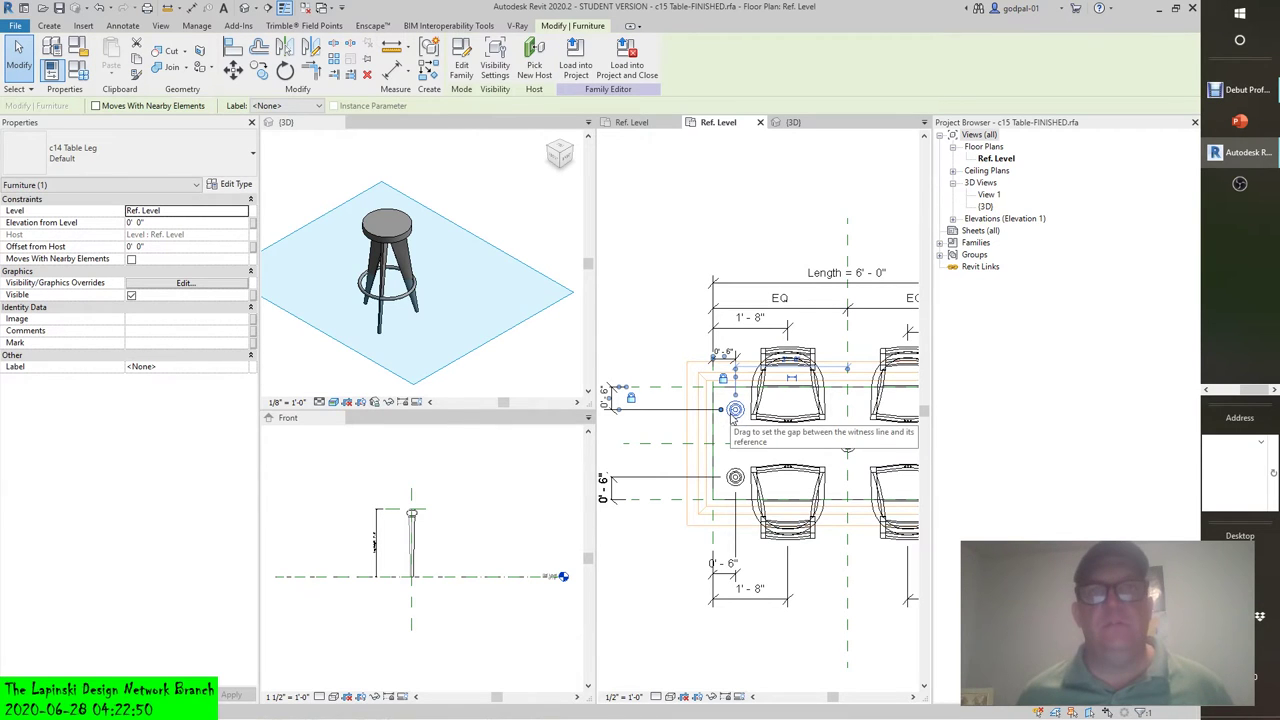
pyautogui.click(226, 187)
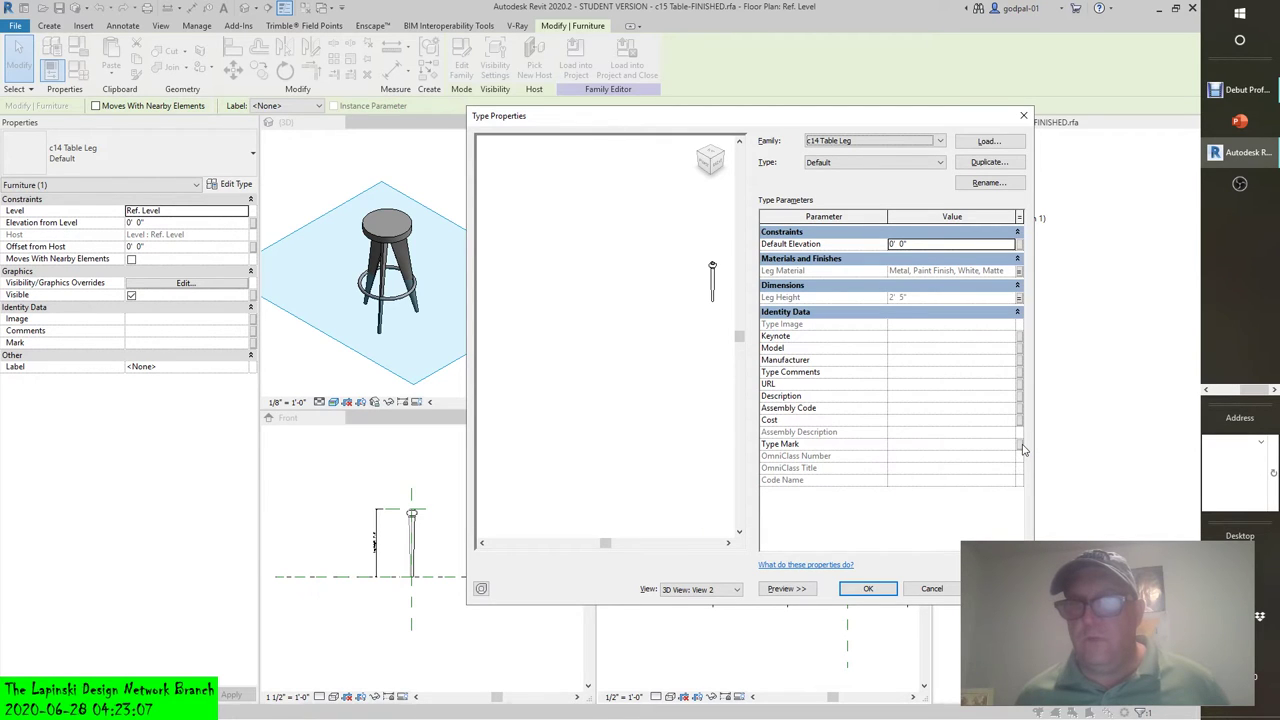
pyautogui.click(1019, 299)
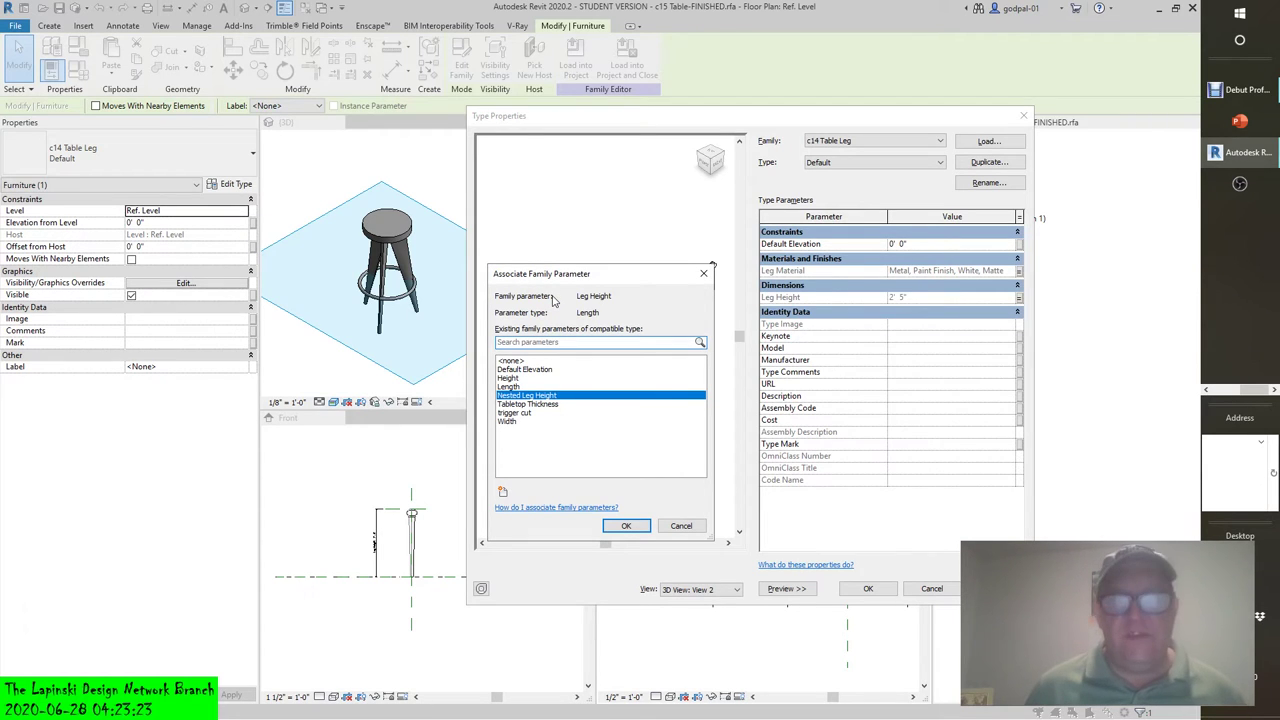
pyautogui.click(520, 396)
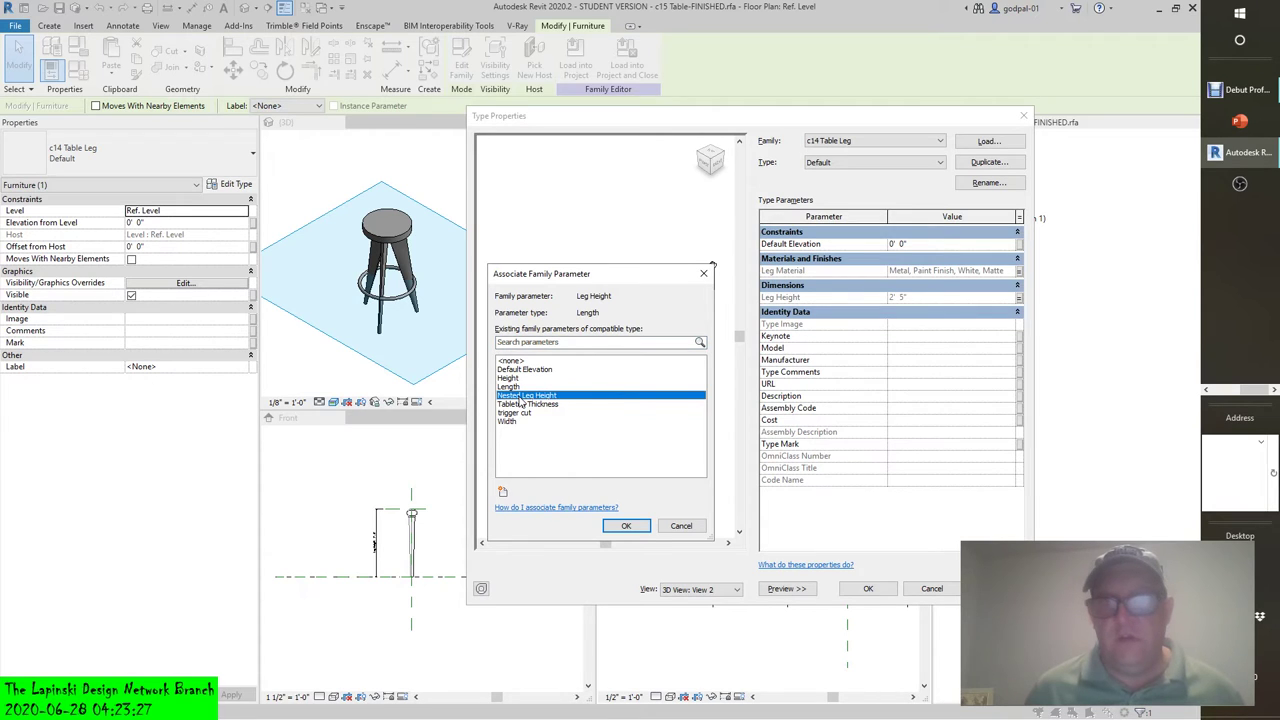
pyautogui.click(625, 527)
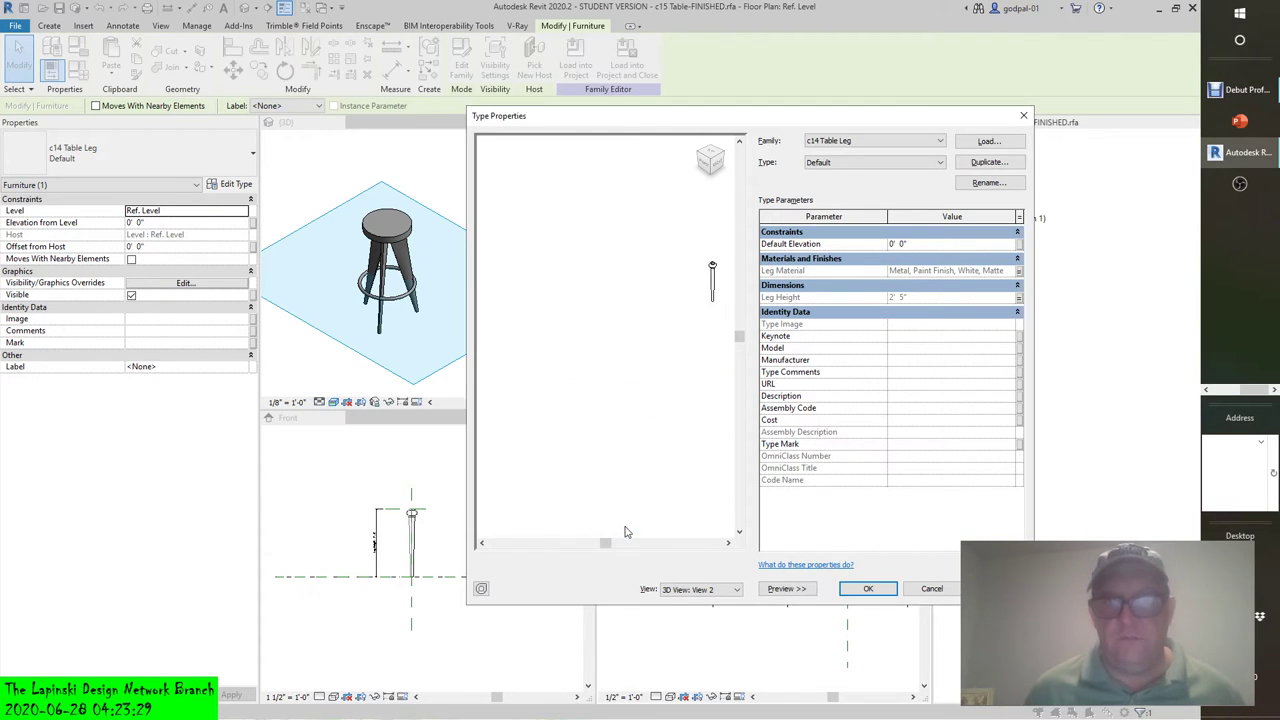
pyautogui.click(1019, 297)
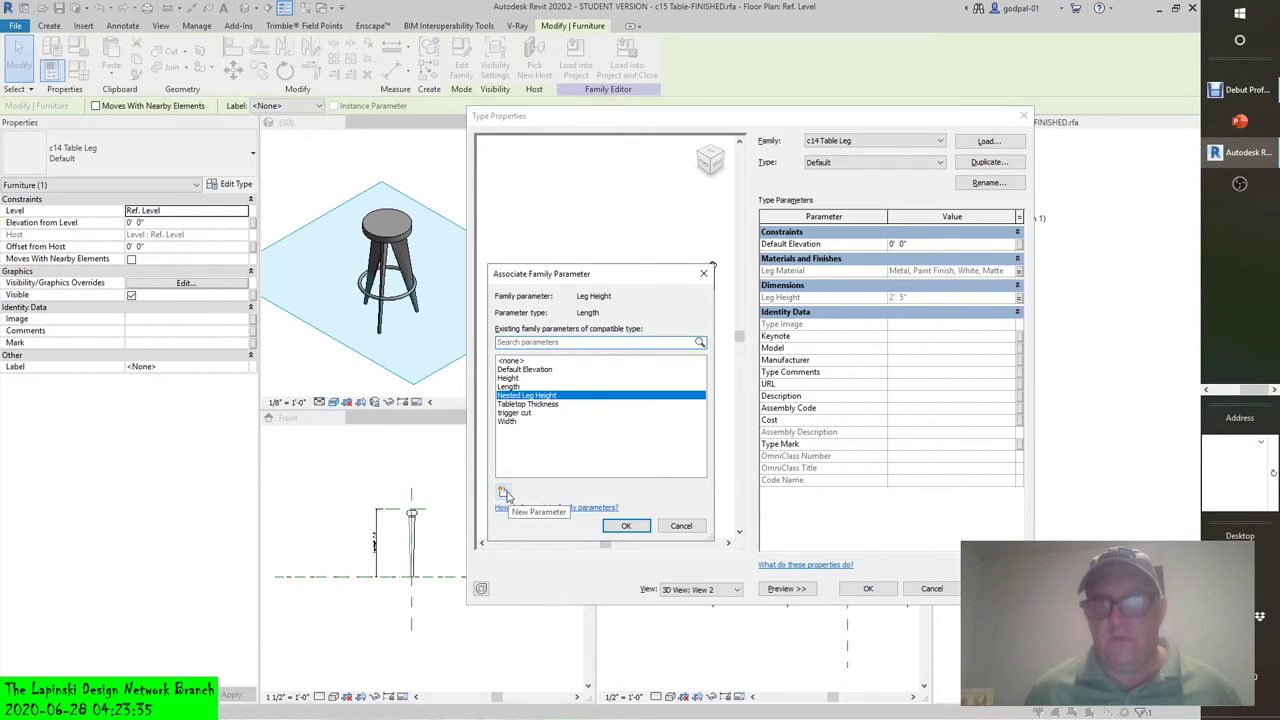
pyautogui.click(680, 525)
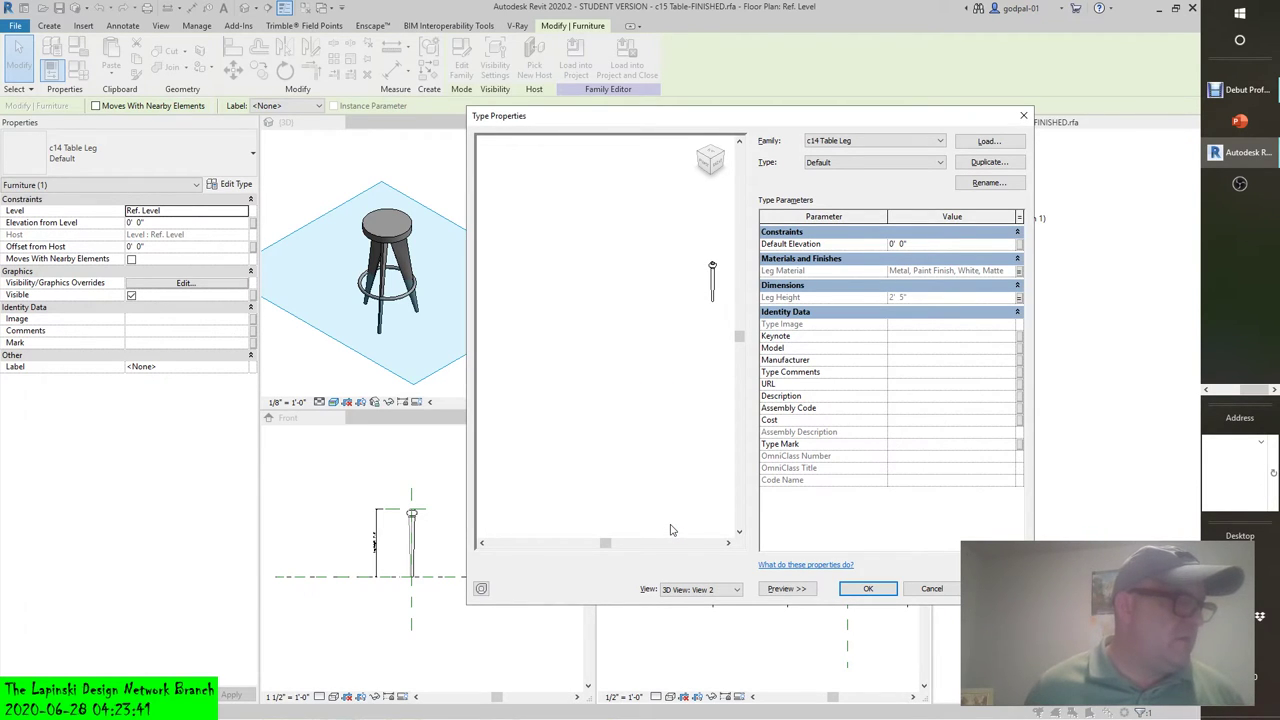
# Step: Check the leg type's Leg Material association with Nested Leg Material, and leave the type properties unchanged
pyautogui.click(1020, 271)
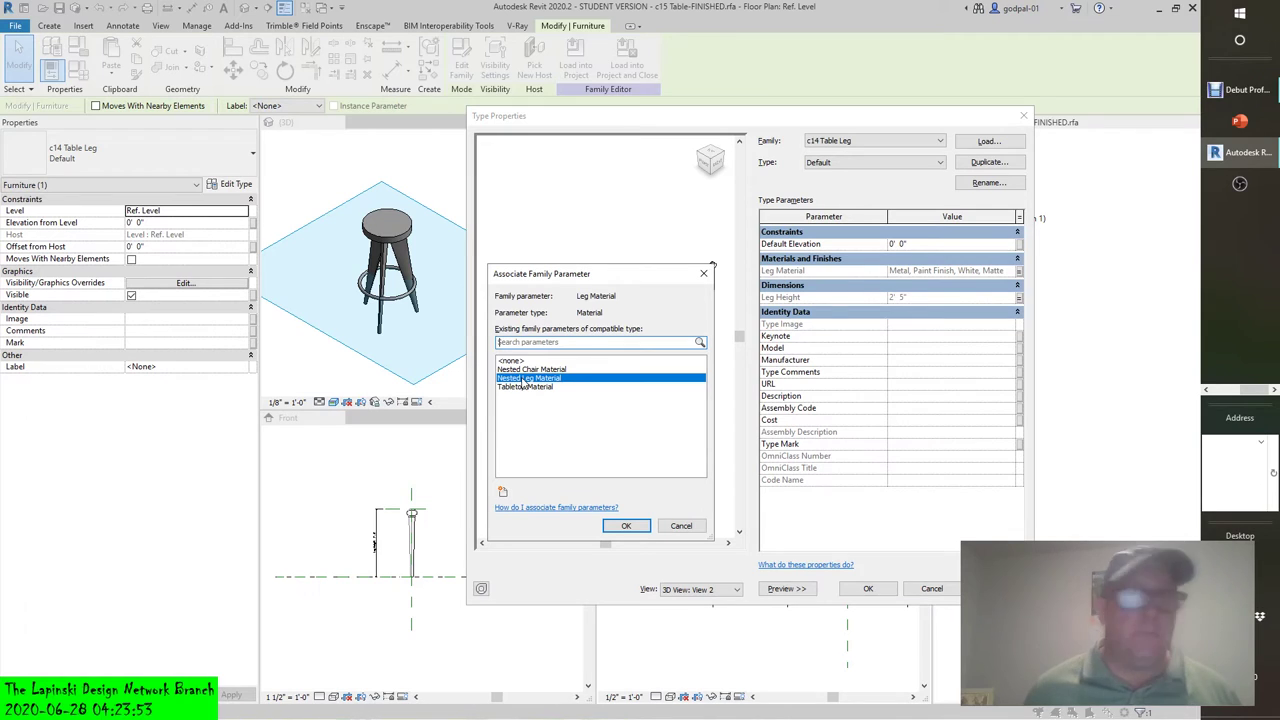
pyautogui.click(644, 527)
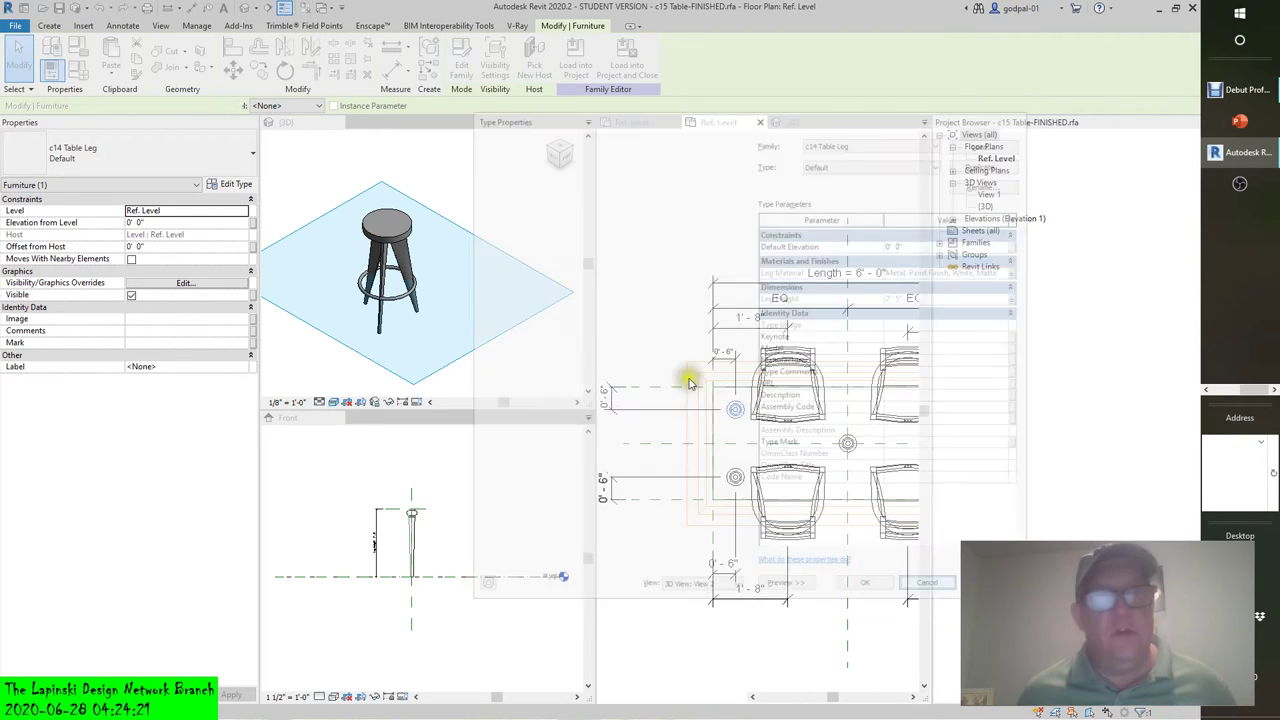
pyautogui.click(932, 588)
# Step: Reopen the corner leg's type properties, widen the dialog, recheck the Leg Height association, and close without changes
pyautogui.click(236, 184)
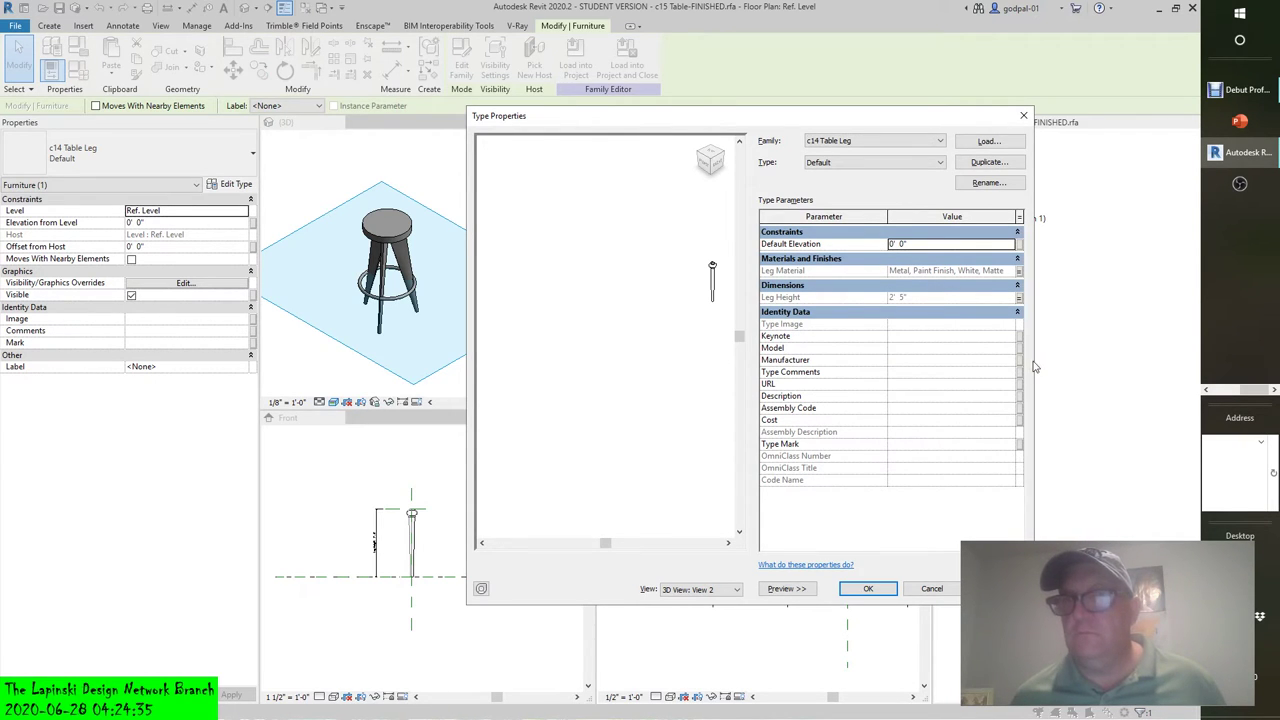
pyautogui.moveTo(1028, 357); pyautogui.dragTo(1134, 357)
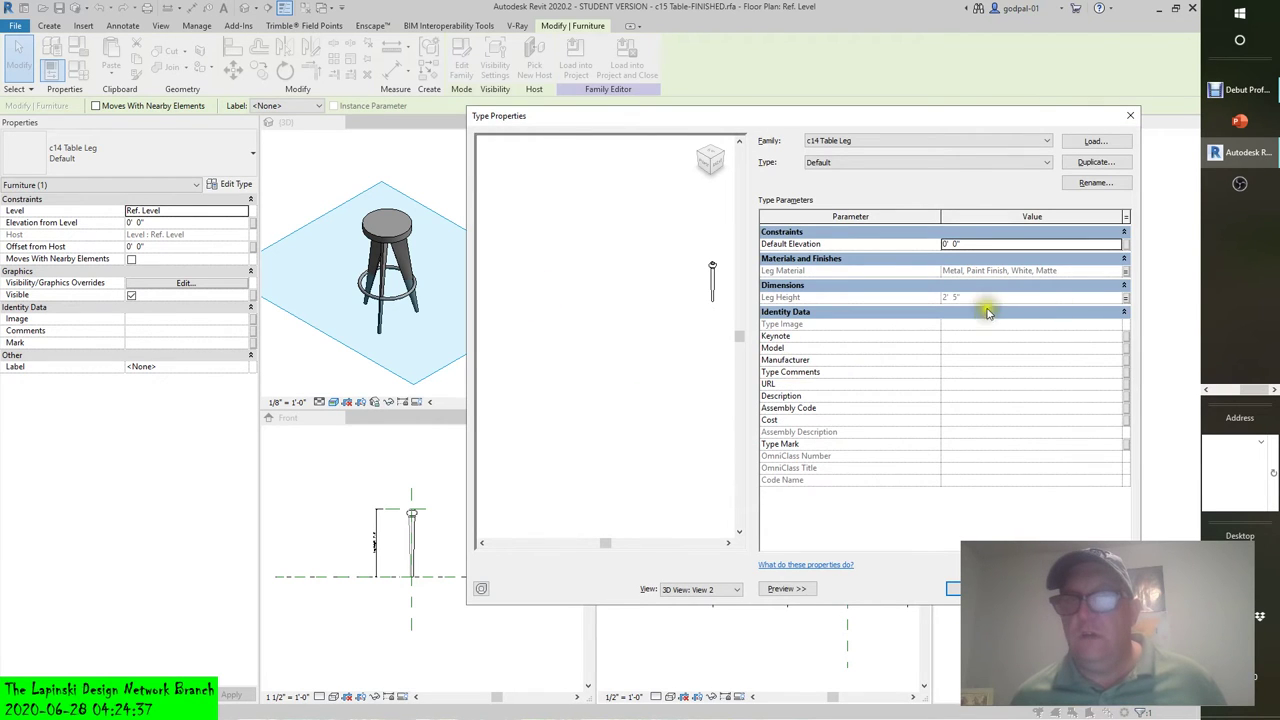
pyautogui.click(1125, 297)
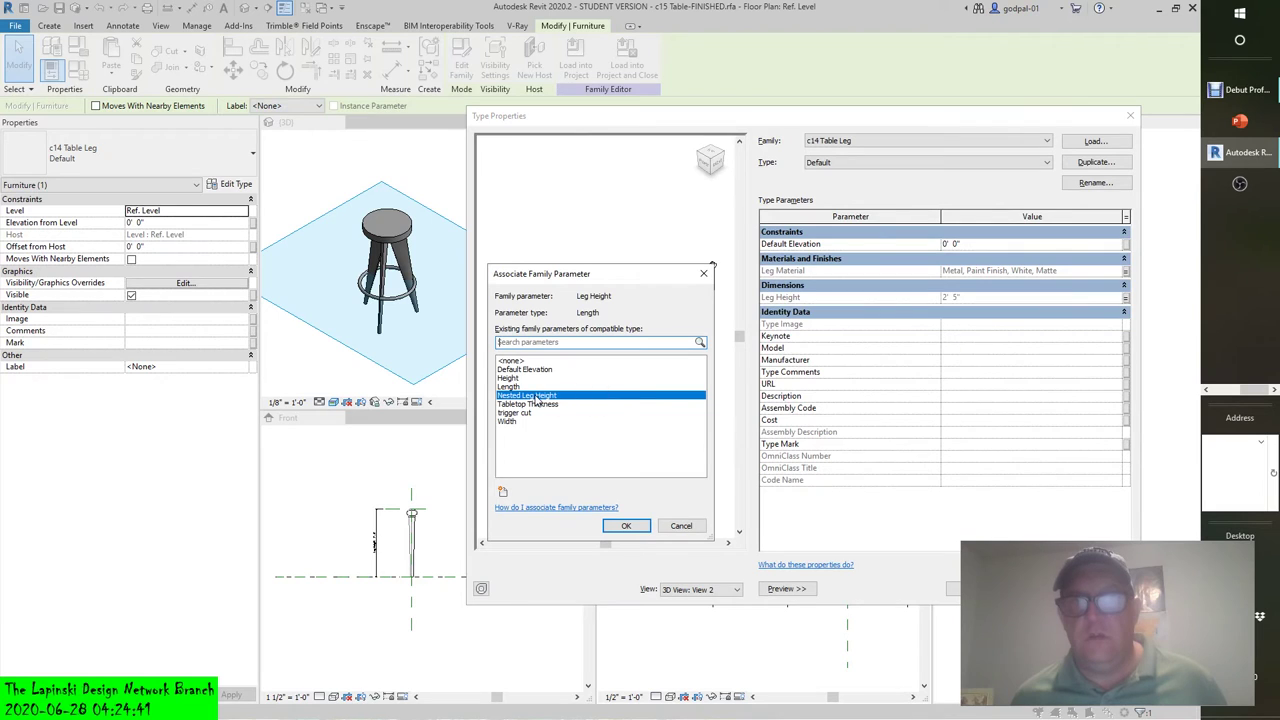
pyautogui.click(672, 524)
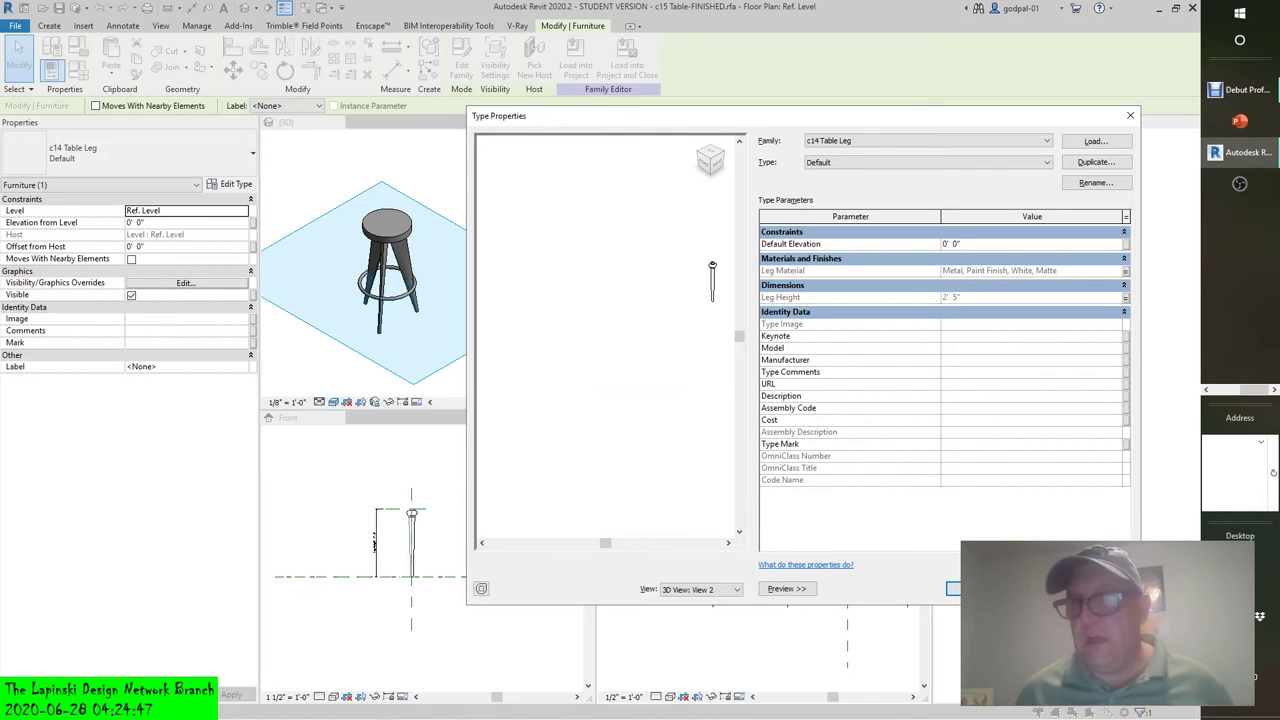
pyautogui.press('Return')
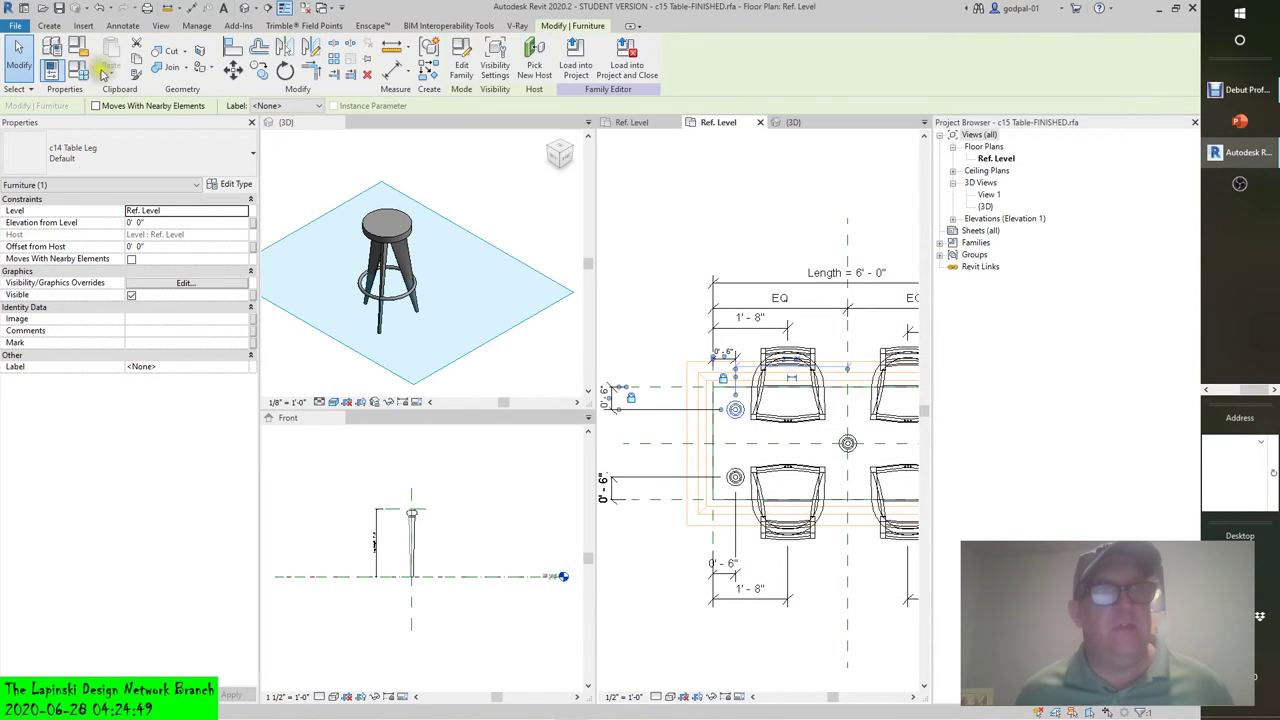
# Step: Review the Nested Leg Height formula in the table's family types and compare the parameter values of Type 1 and Type 2
pyautogui.click(78, 70)
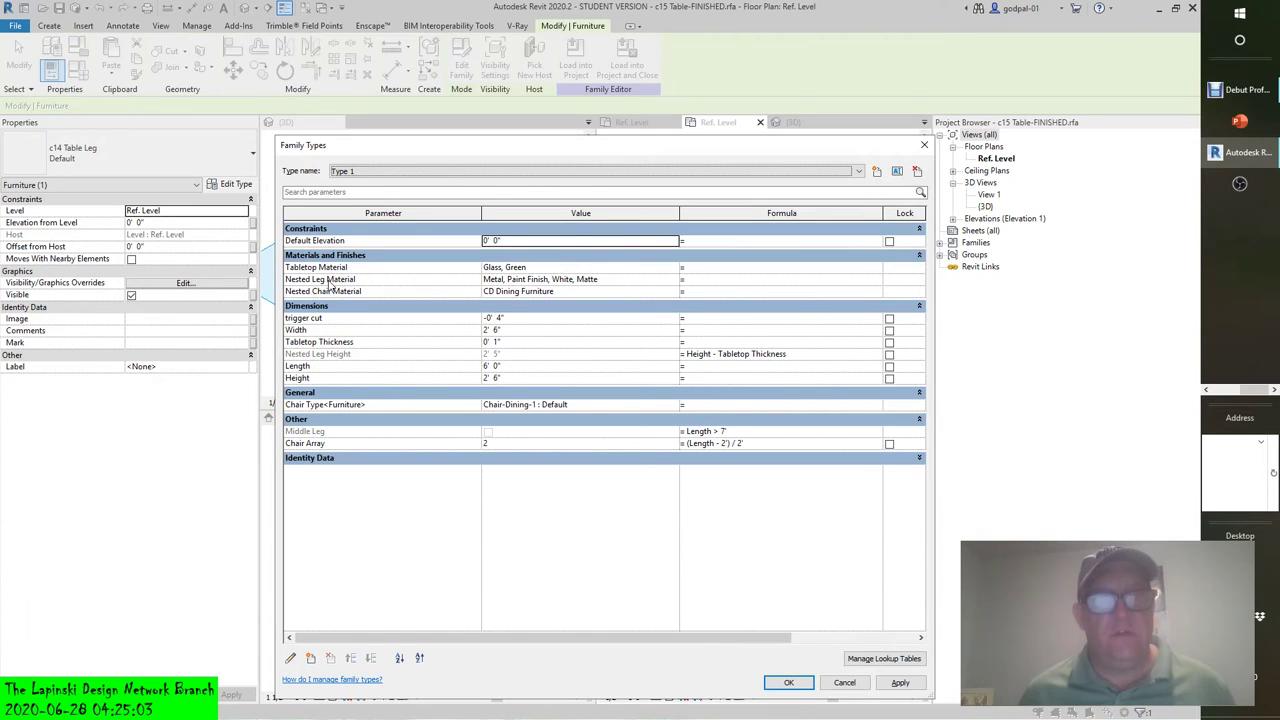
pyautogui.click(318, 355)
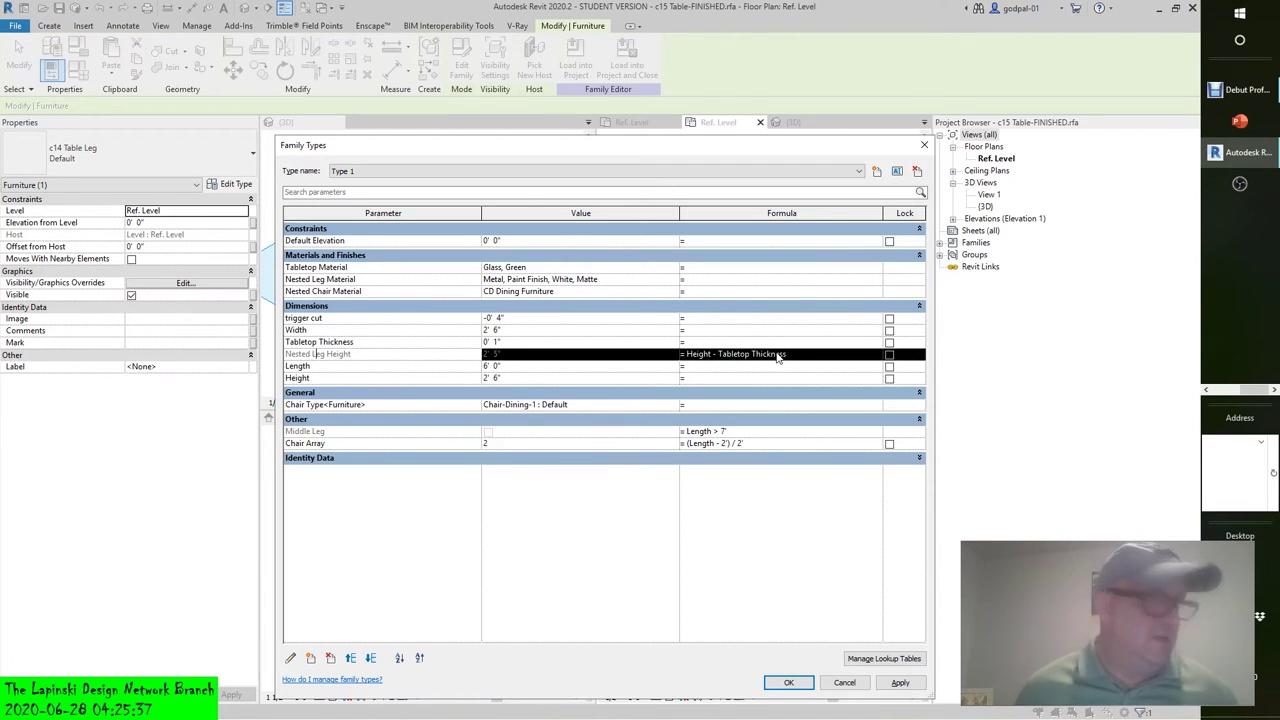
pyautogui.click(651, 171)
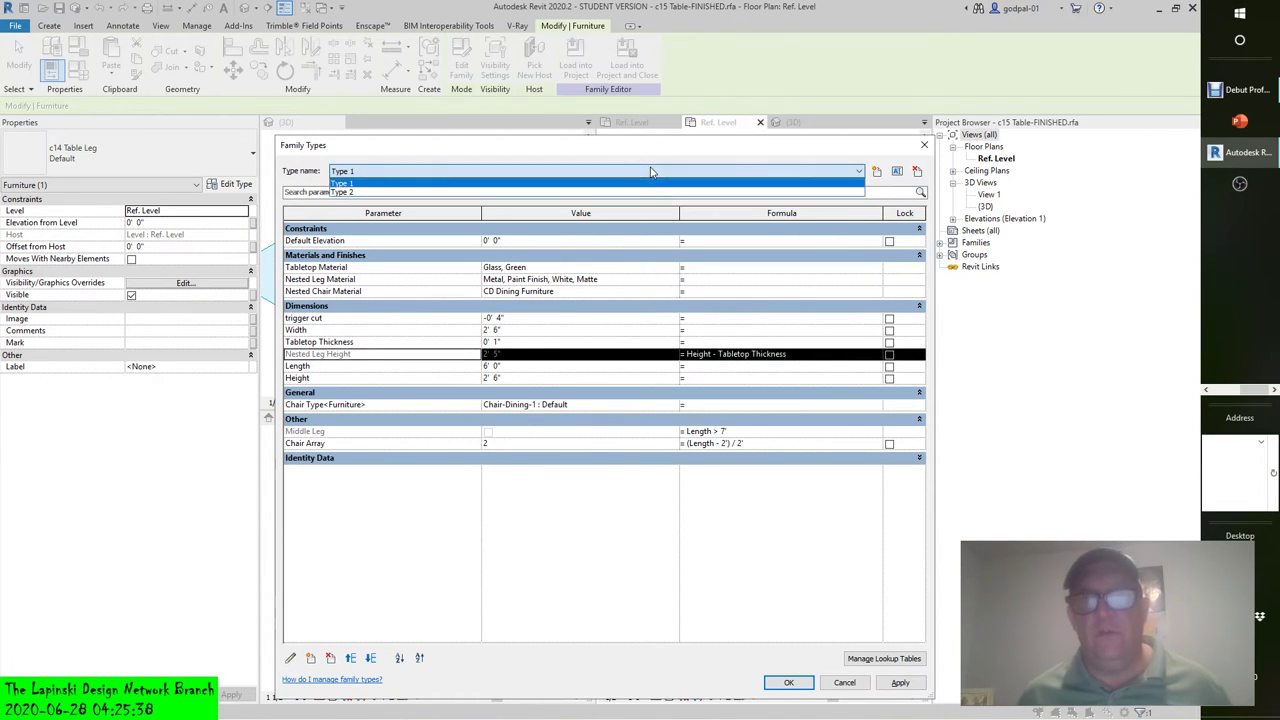
pyautogui.click(412, 191)
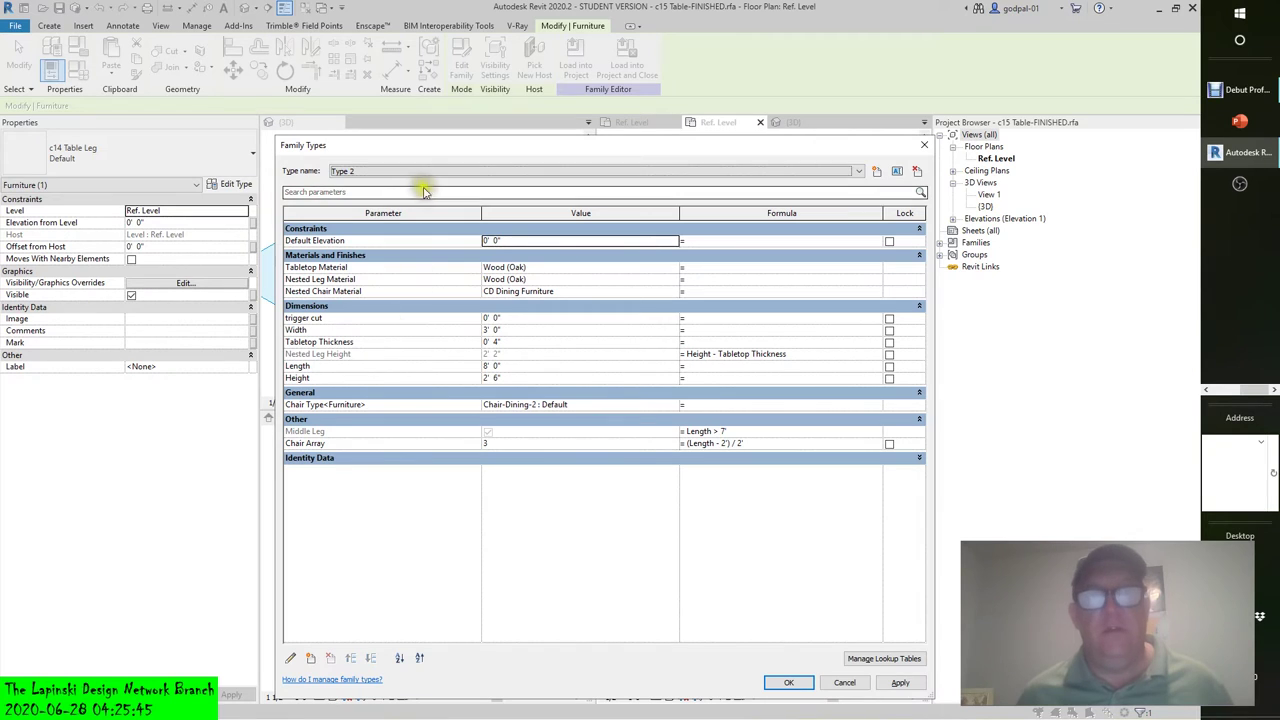
pyautogui.click(398, 171)
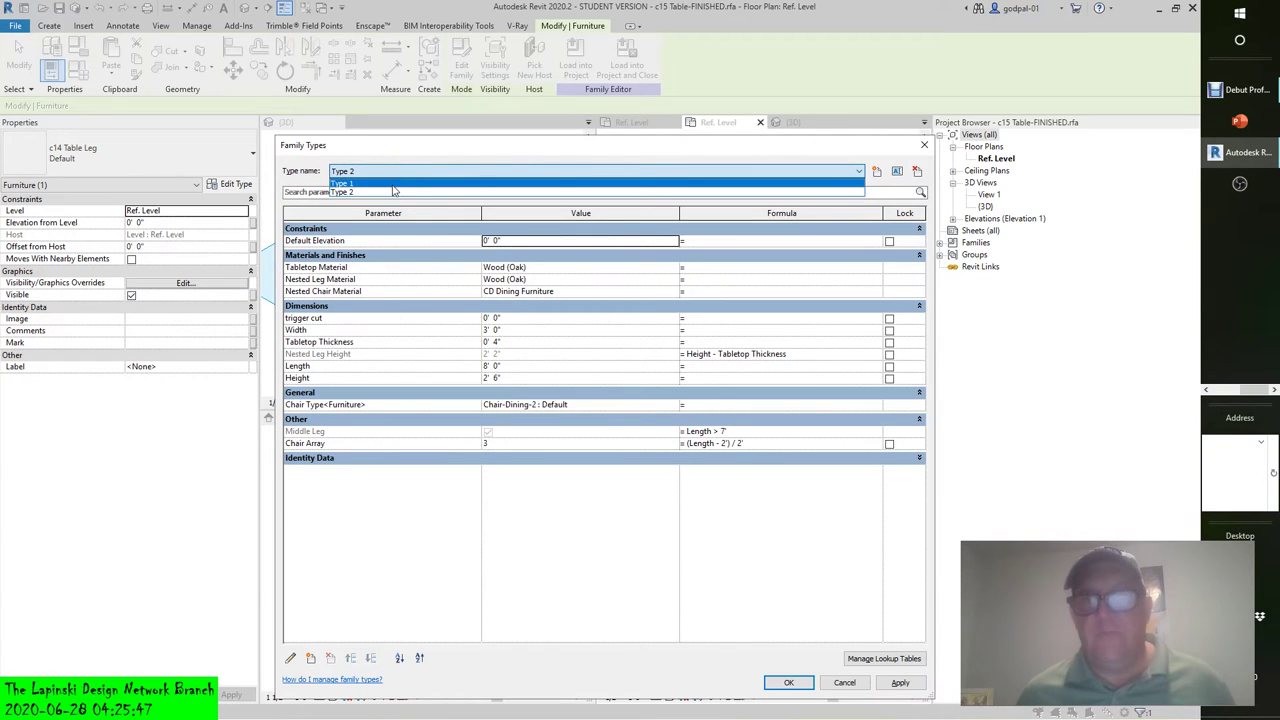
pyautogui.click(393, 185)
pyautogui.click(392, 171)
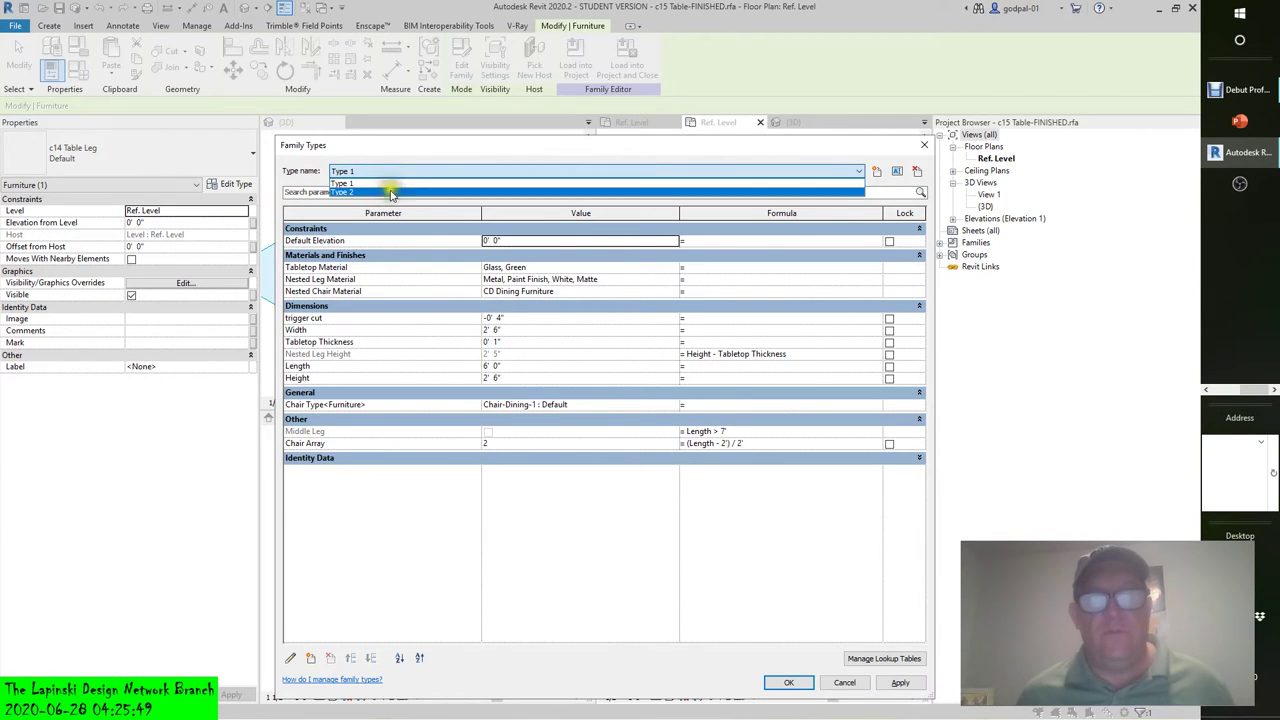
pyautogui.click(391, 192)
# Step: Apply Type 1 as the table family's current type and dismiss the save reminder
pyautogui.click(391, 172)
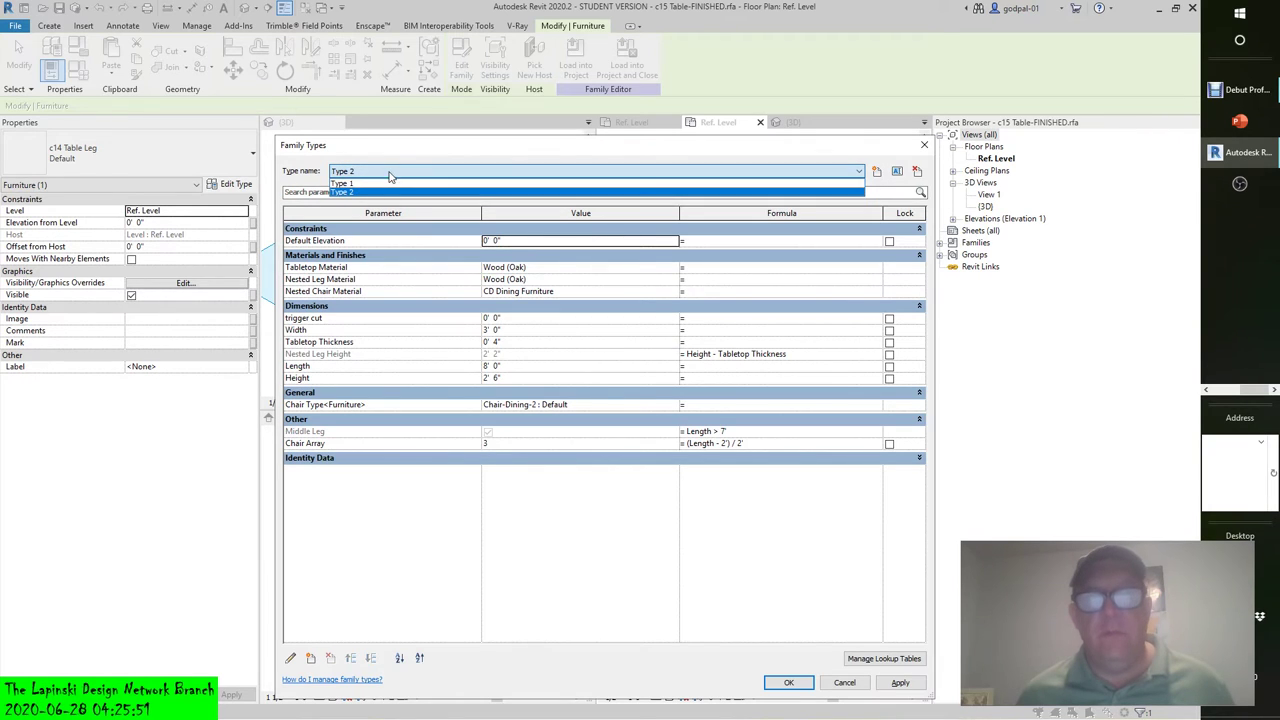
pyautogui.click(430, 184)
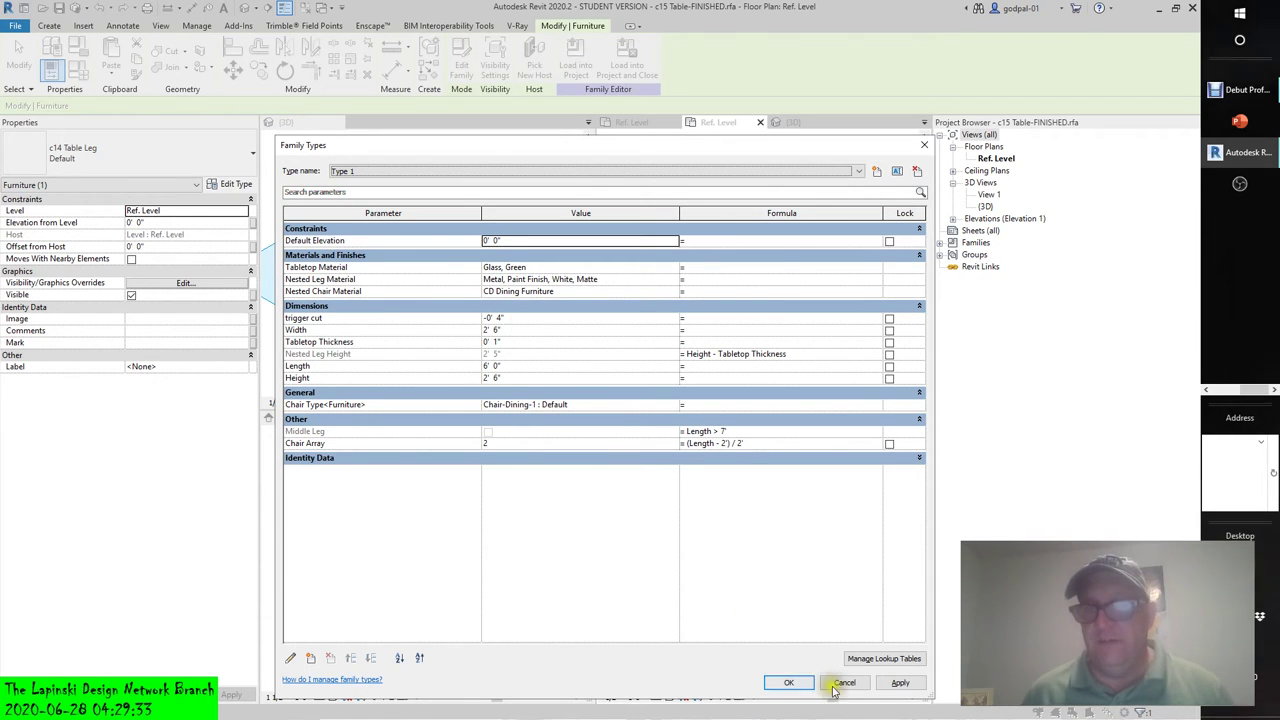
pyautogui.click(901, 684)
pyautogui.click(788, 682)
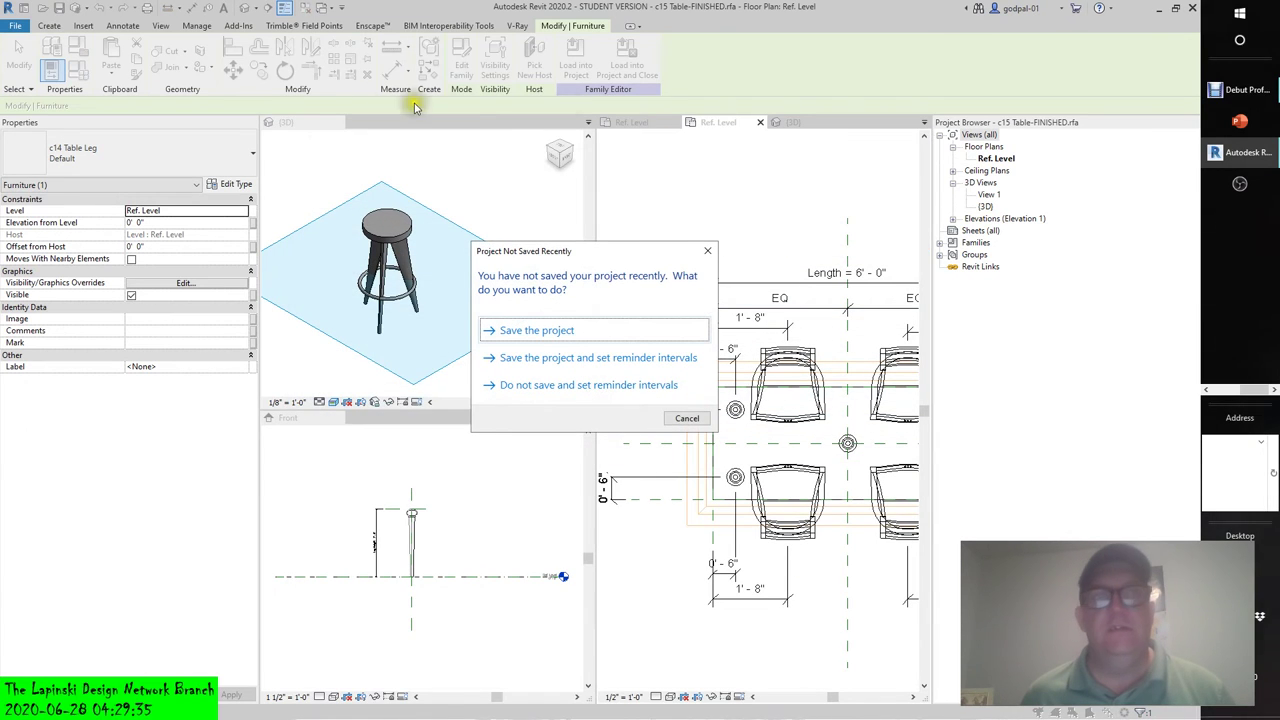
pyautogui.click(687, 417)
# Step: Deselect the leg, fit the whole table in the plan view, and save the finished table family
pyautogui.click(742, 245)
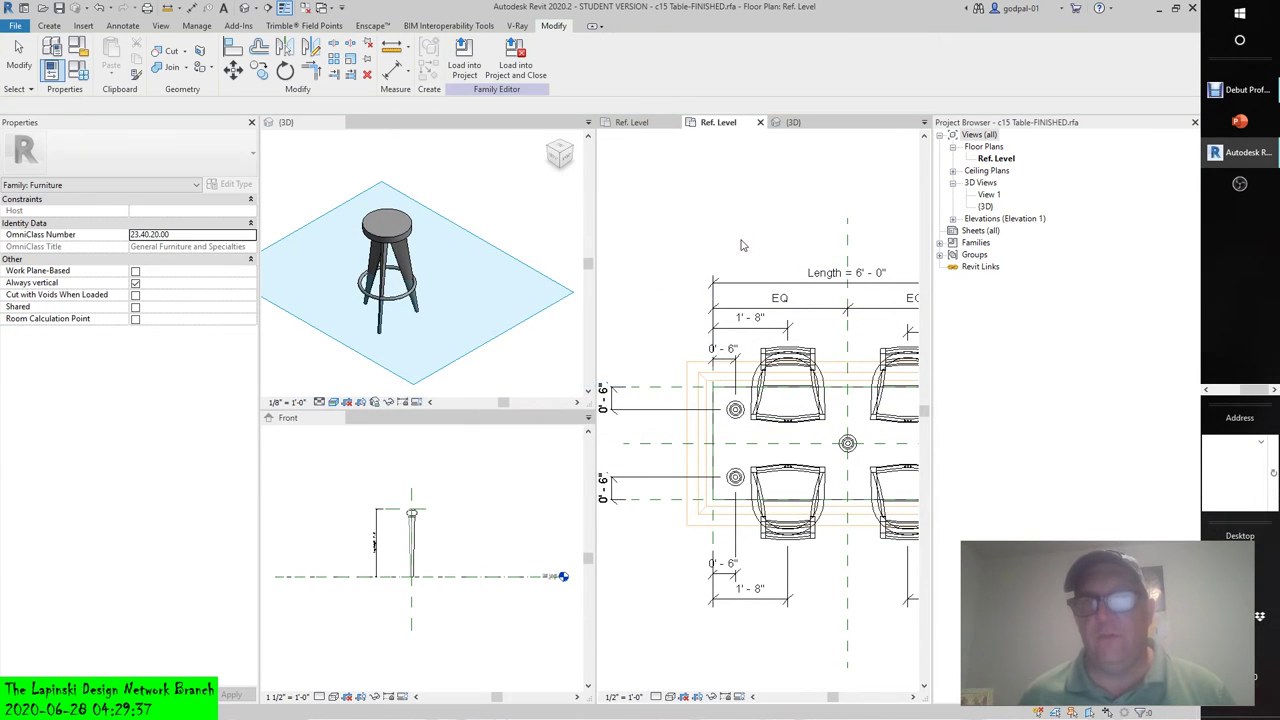
pyautogui.press('z')
pyautogui.press('f')
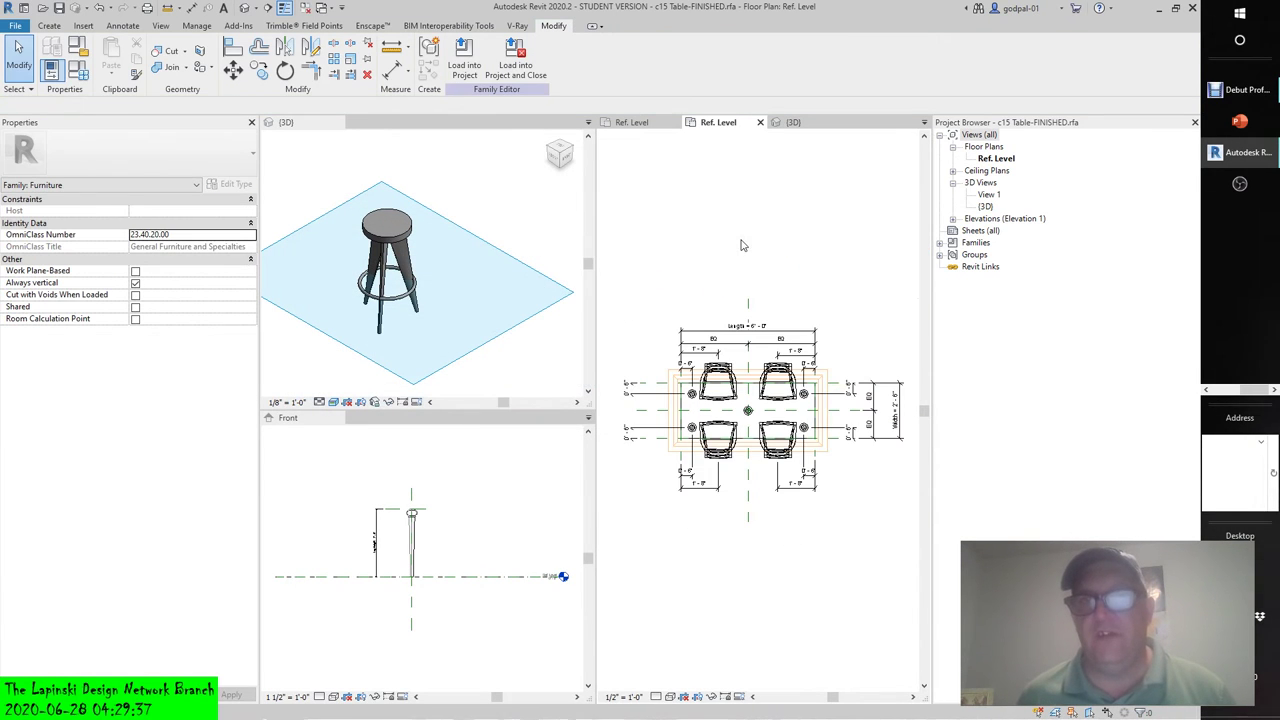
pyautogui.click(59, 8)
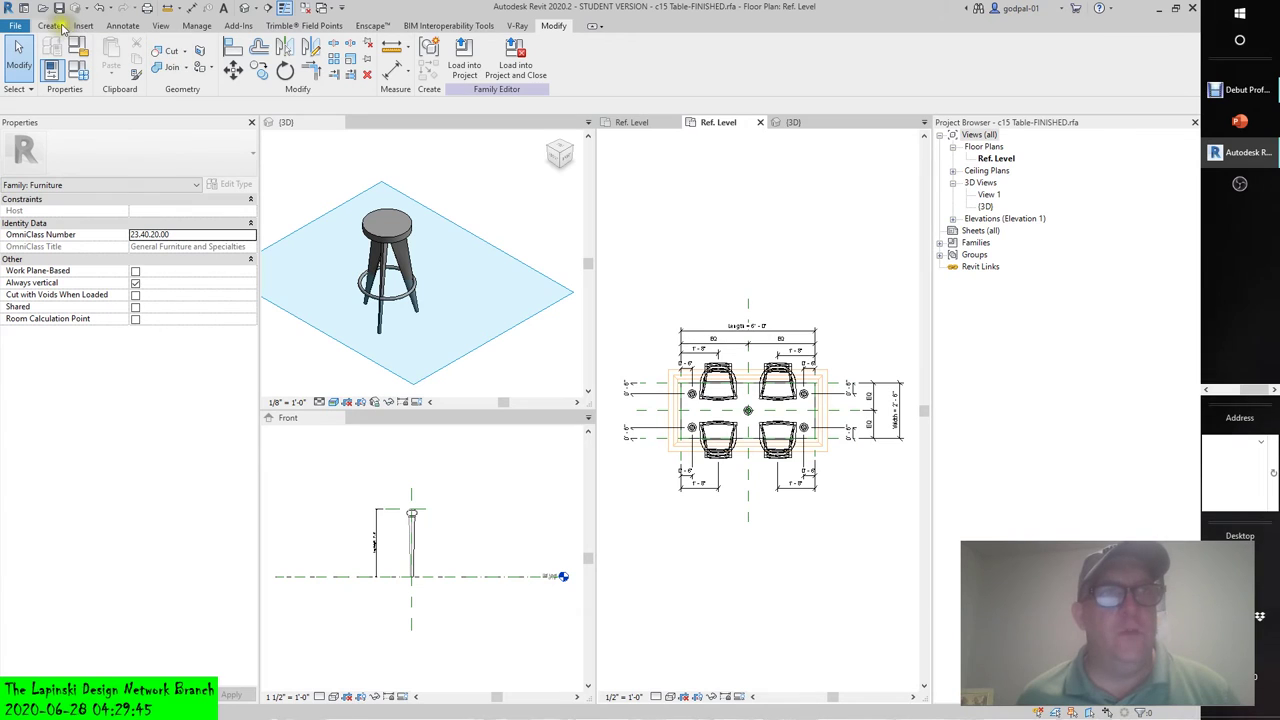
# Step: Open c15 Desk Project.rvt from the c15 Family Editor folder and display its Level 1 floor plan
pyautogui.click(42, 8)
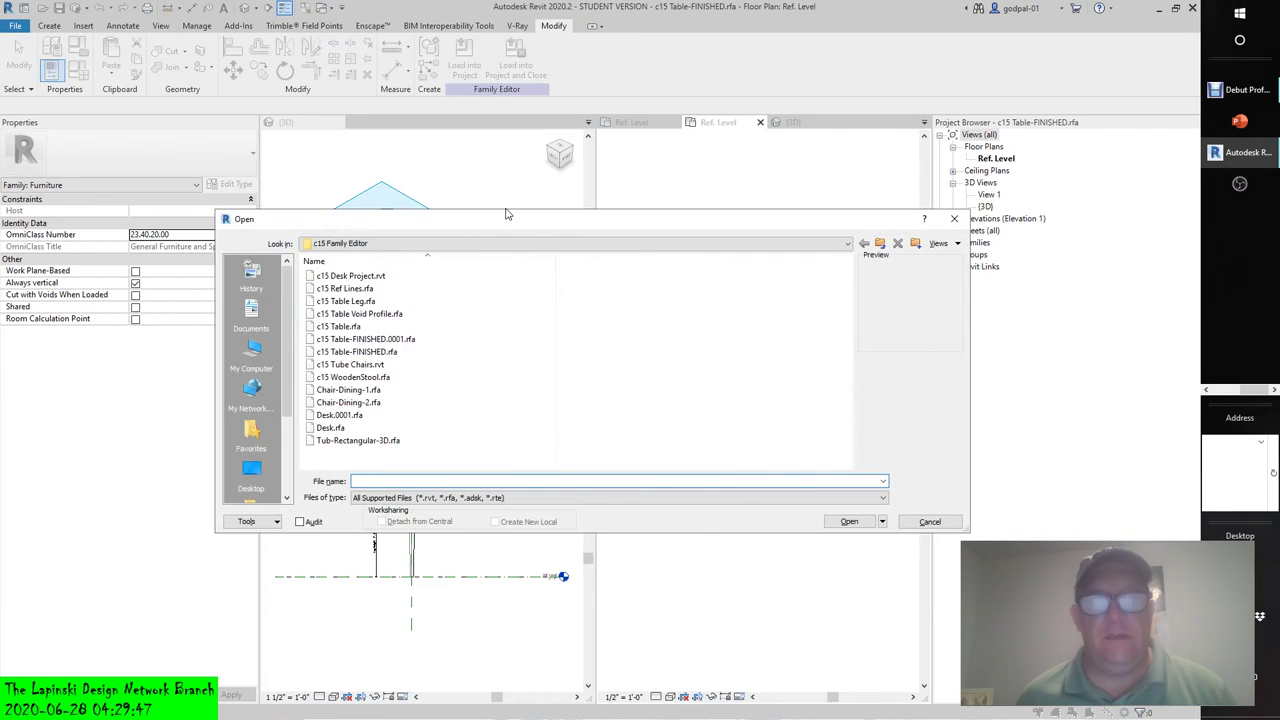
pyautogui.click(357, 277)
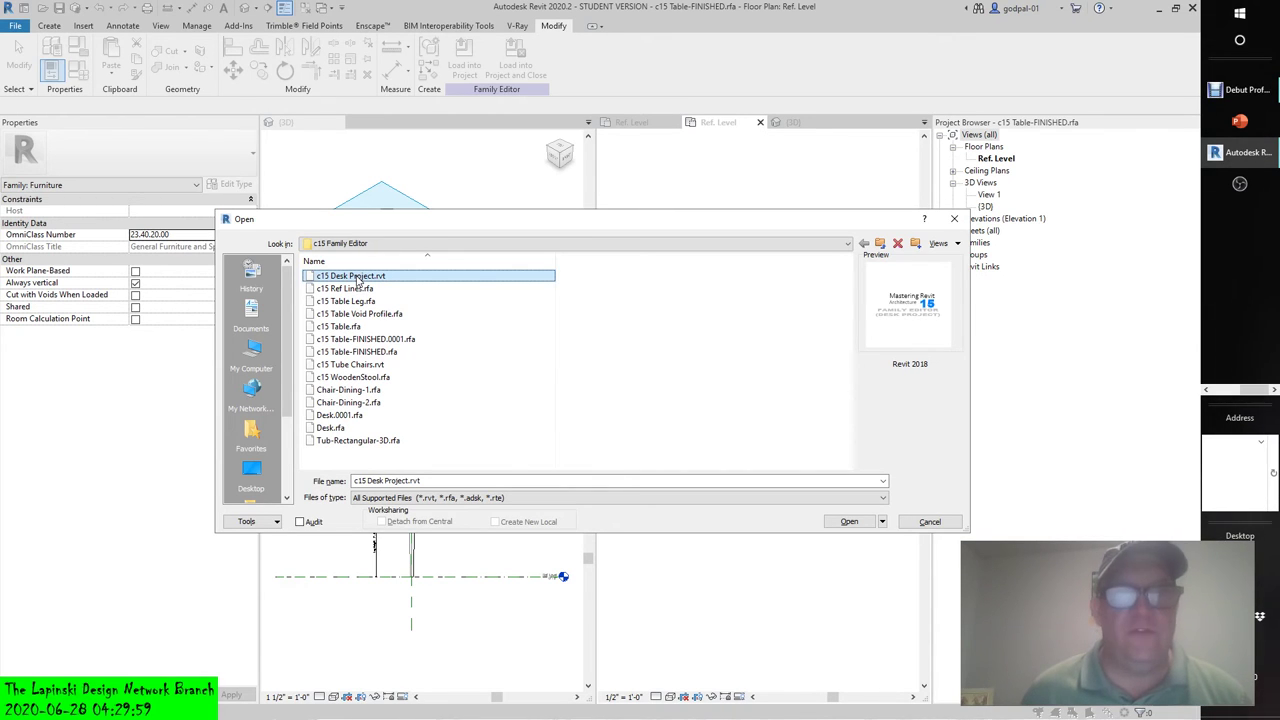
pyautogui.click(853, 524)
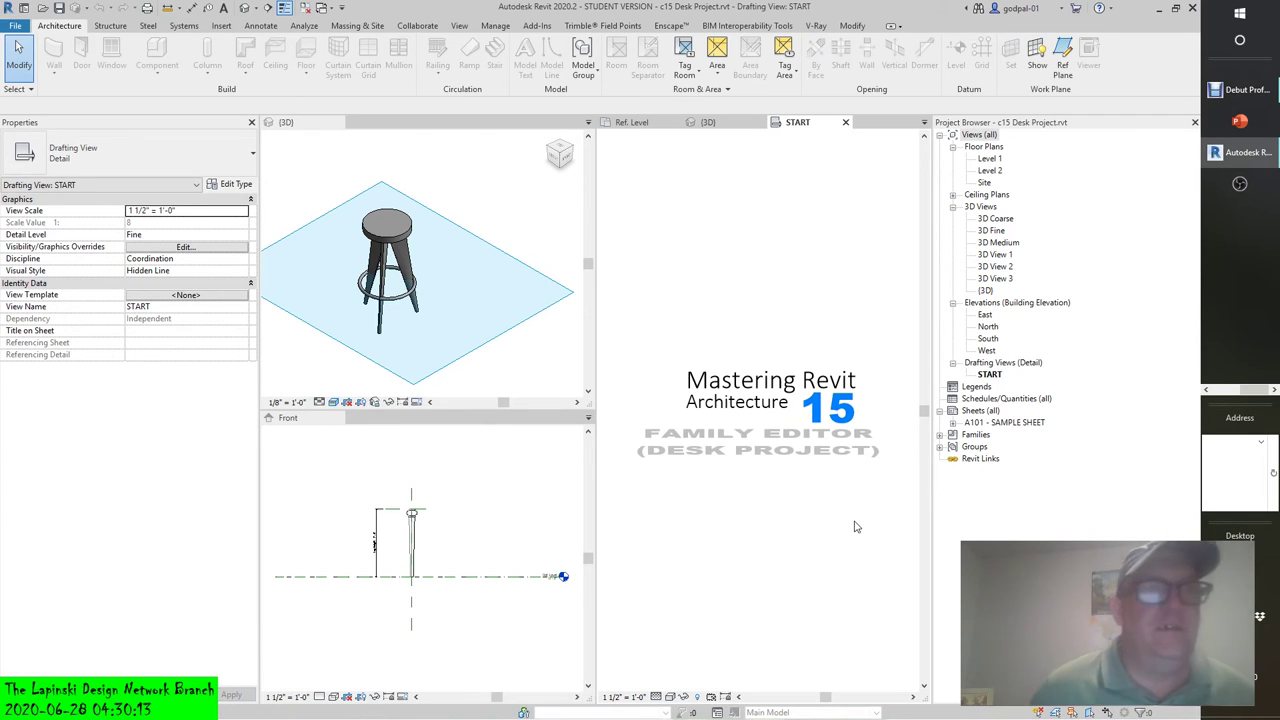
pyautogui.doubleClick(987, 159)
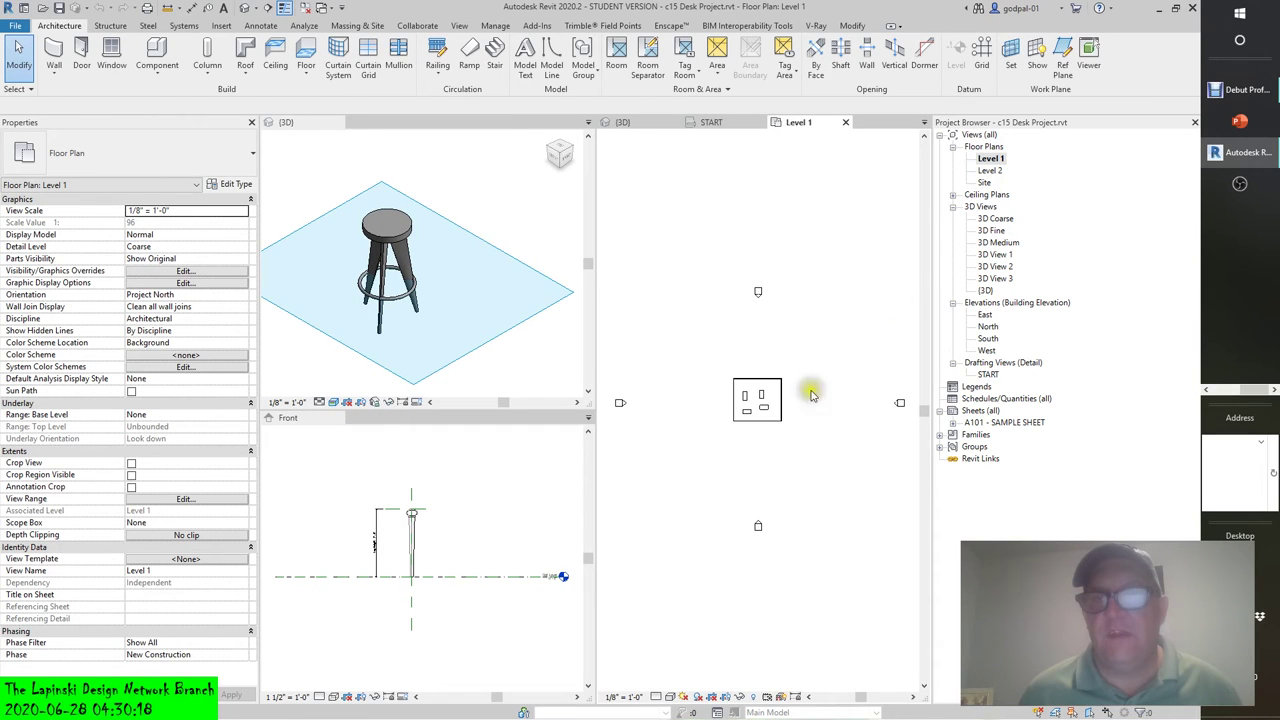
# Step: Close the START drafting view and the finished table family's 3D and Ref. Level views
pyautogui.click(750, 124)
pyautogui.click(759, 123)
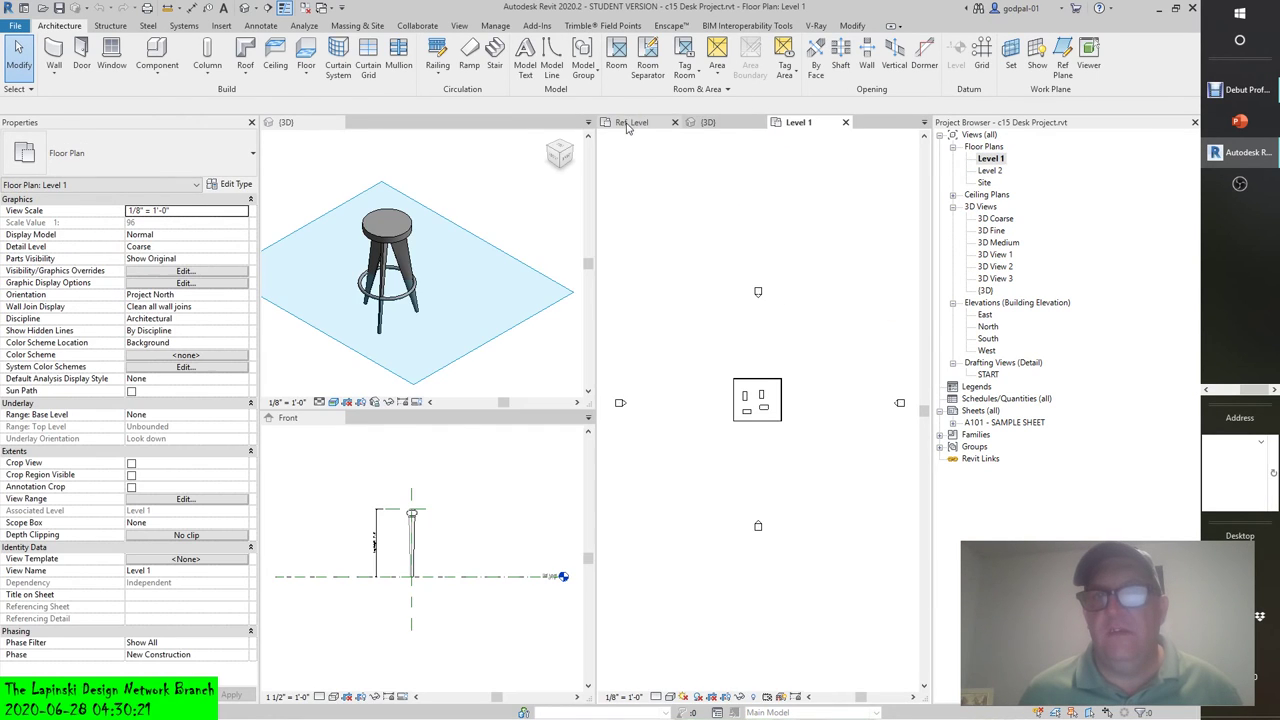
pyautogui.click(735, 125)
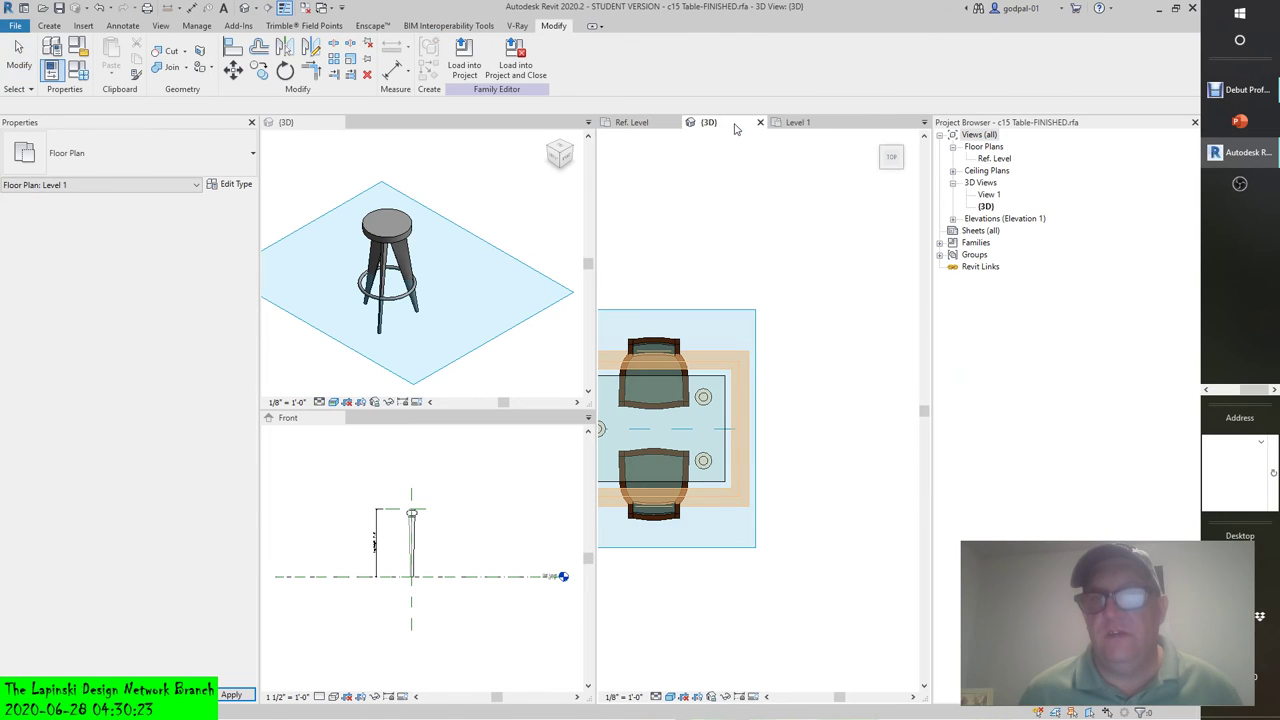
pyautogui.scroll(-4, 751, 258)
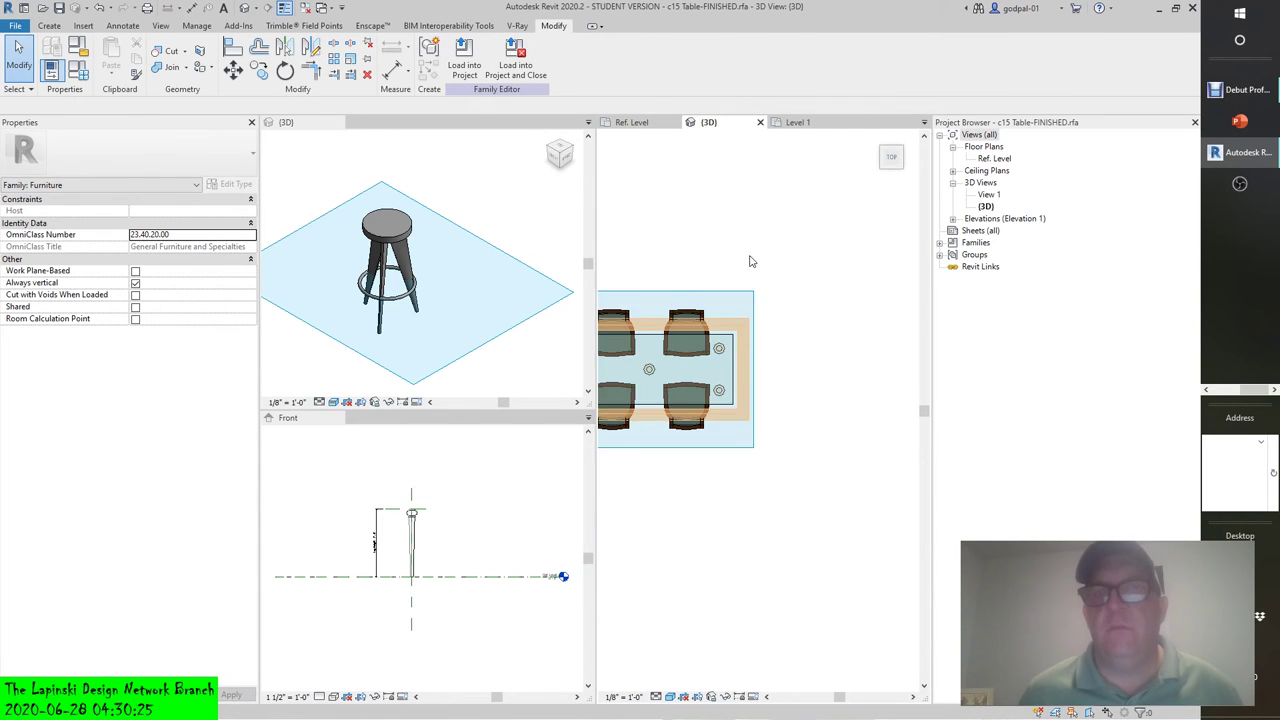
pyautogui.click(759, 123)
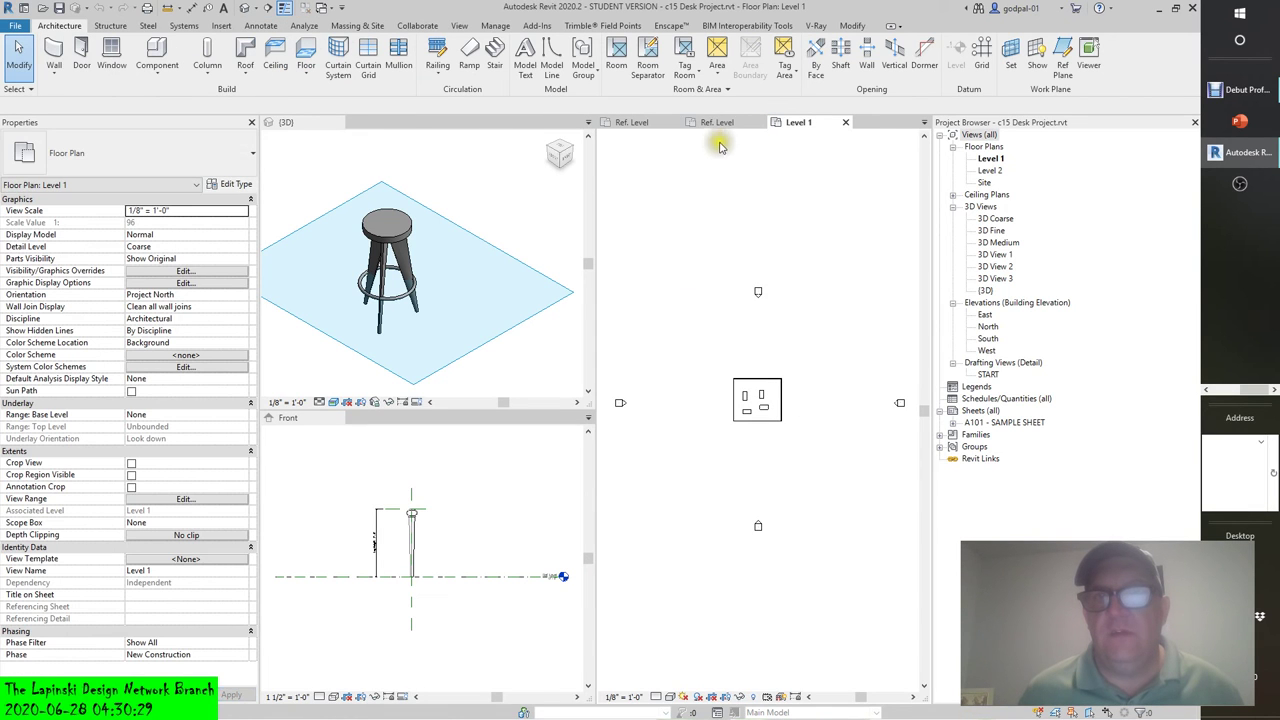
pyautogui.click(717, 123)
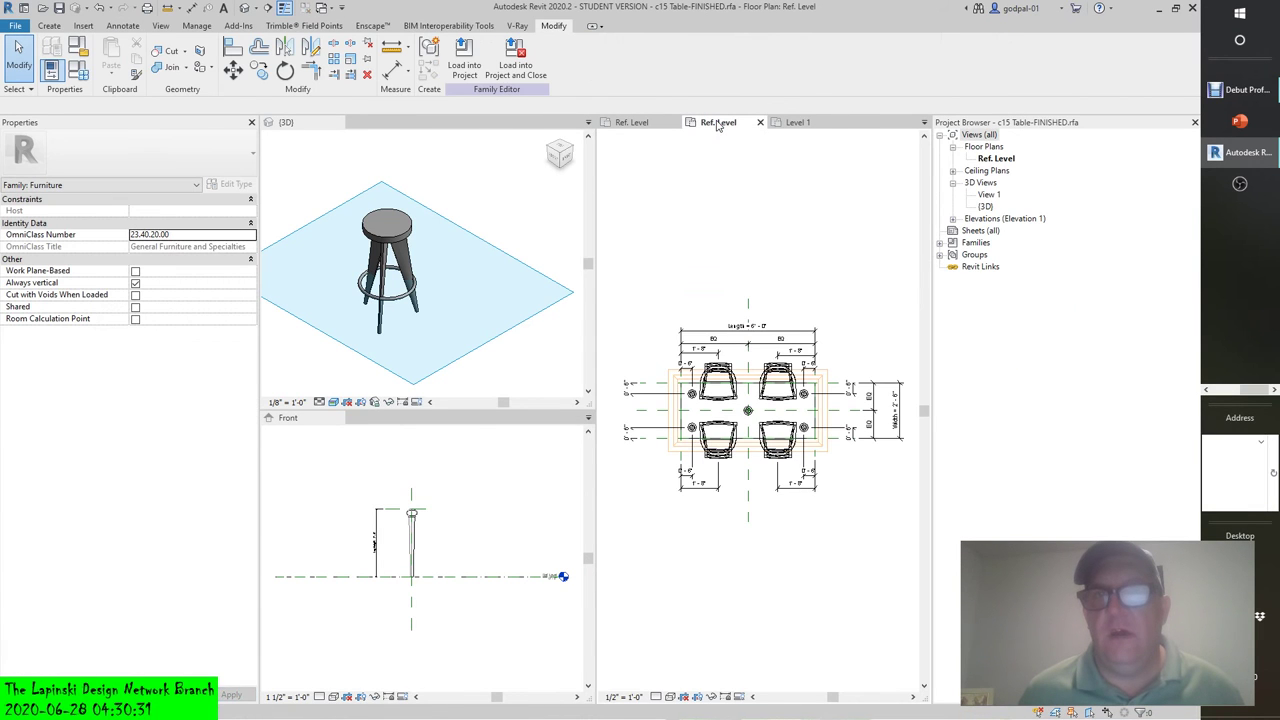
pyautogui.click(760, 122)
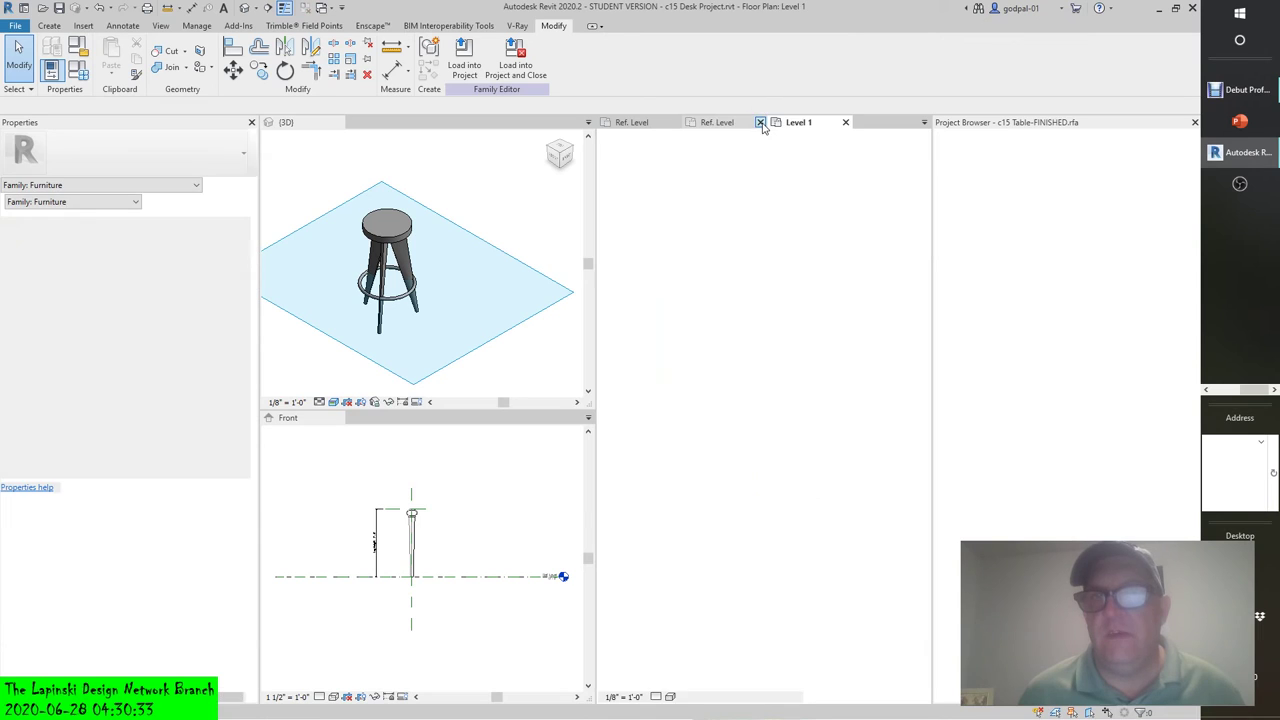
# Step: Check the c15 Table family's Ref. Level view, dismiss the save reminder, and return to the desk project's Level 1 plan
pyautogui.click(631, 122)
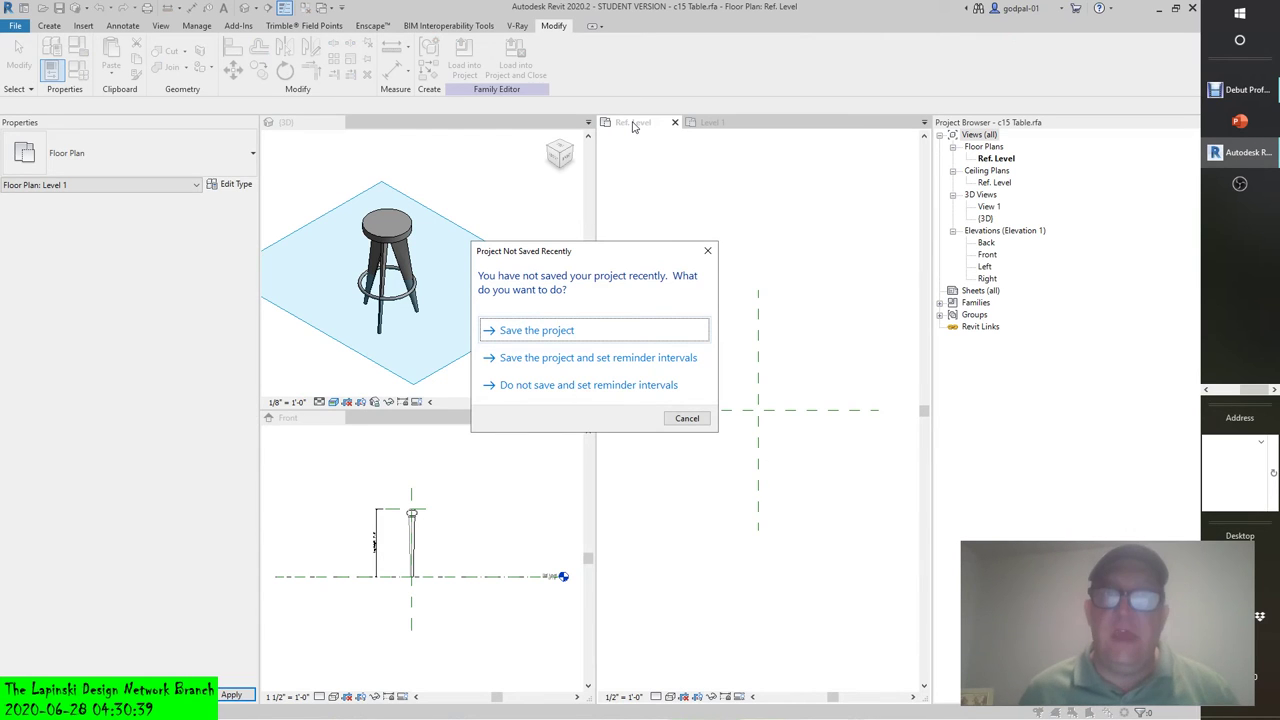
pyautogui.click(687, 419)
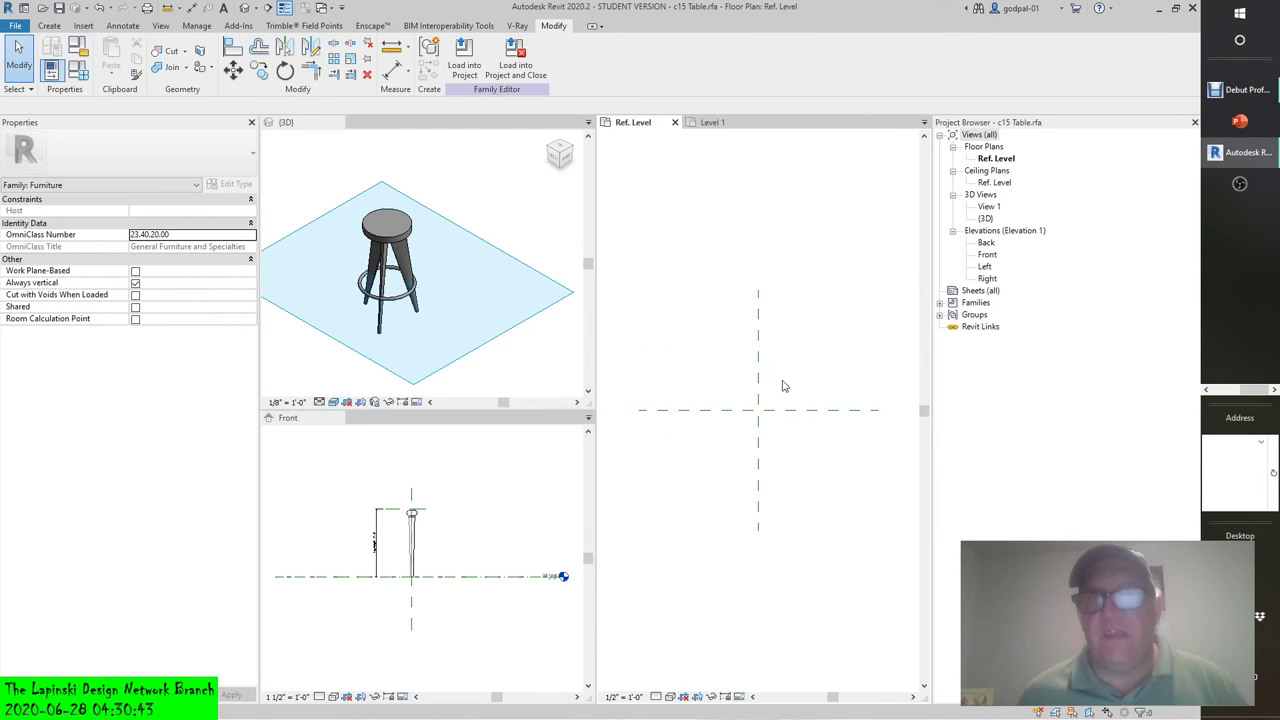
pyautogui.click(712, 121)
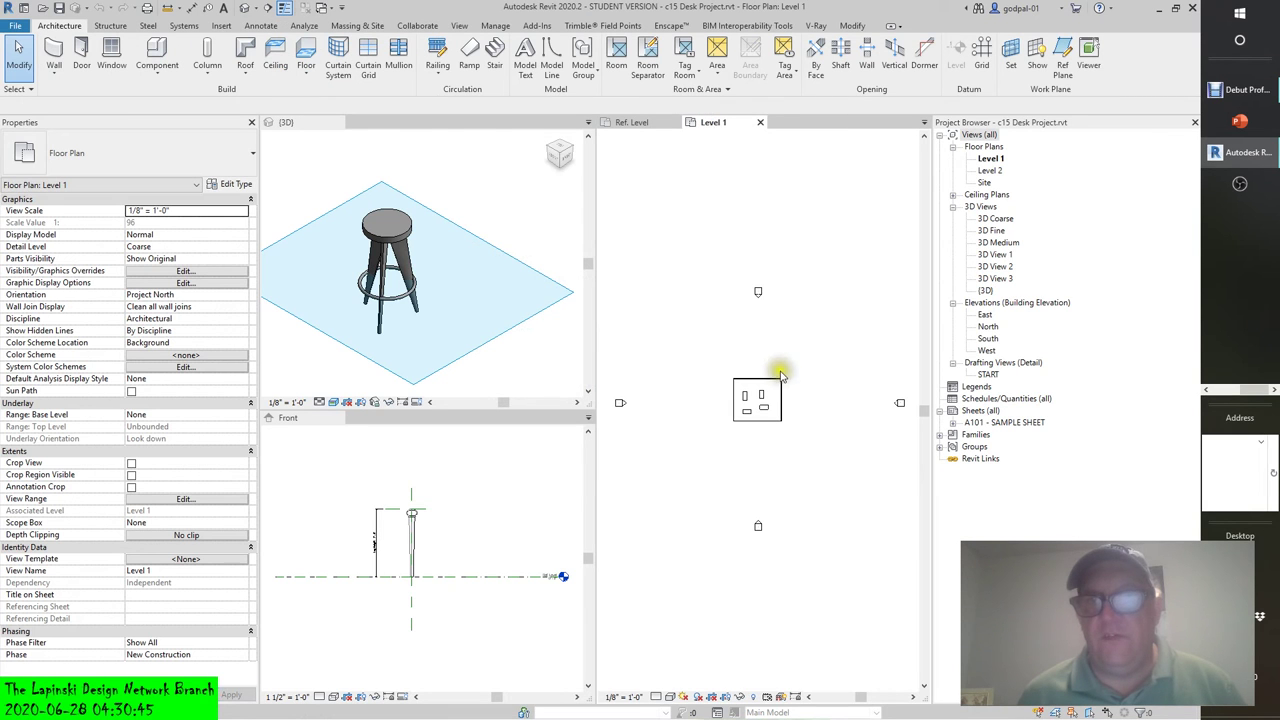
# Step: Open the desk project's {3D} view, orient it to look between the two walls at all four desks, and check one desk's type
pyautogui.doubleClick(985, 290)
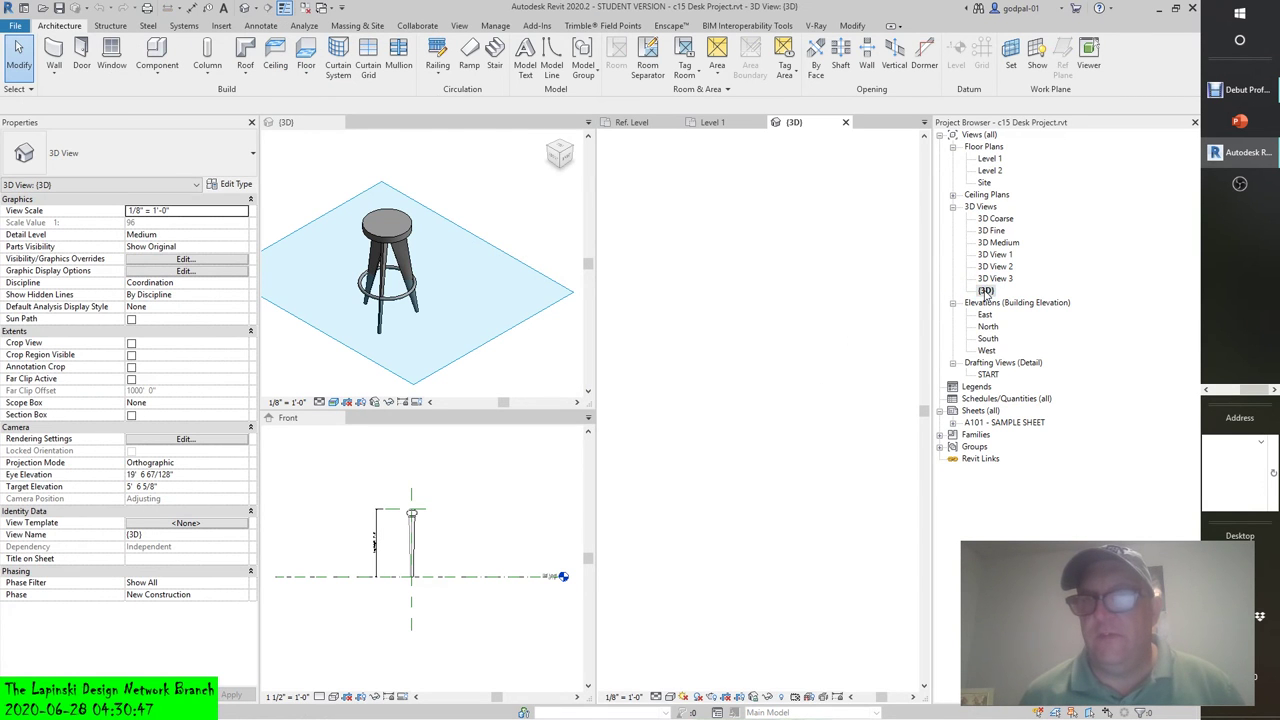
pyautogui.scroll(3, 767, 485)
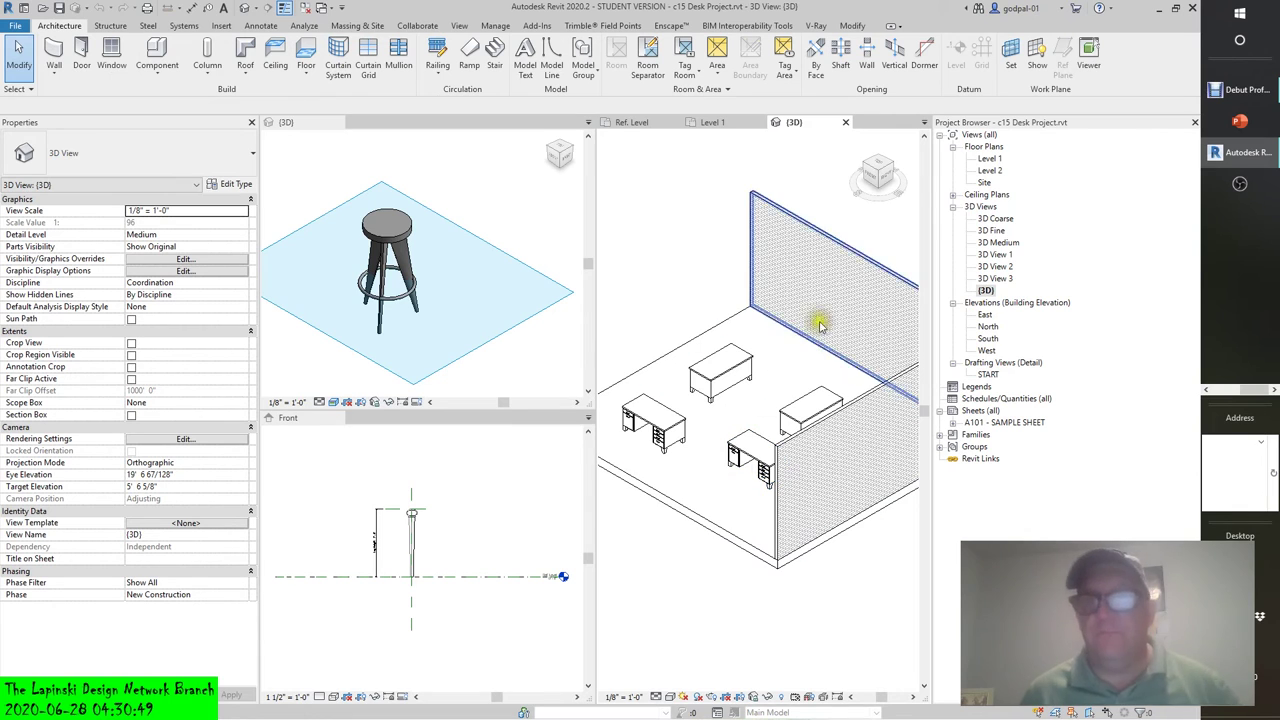
pyautogui.click(893, 168)
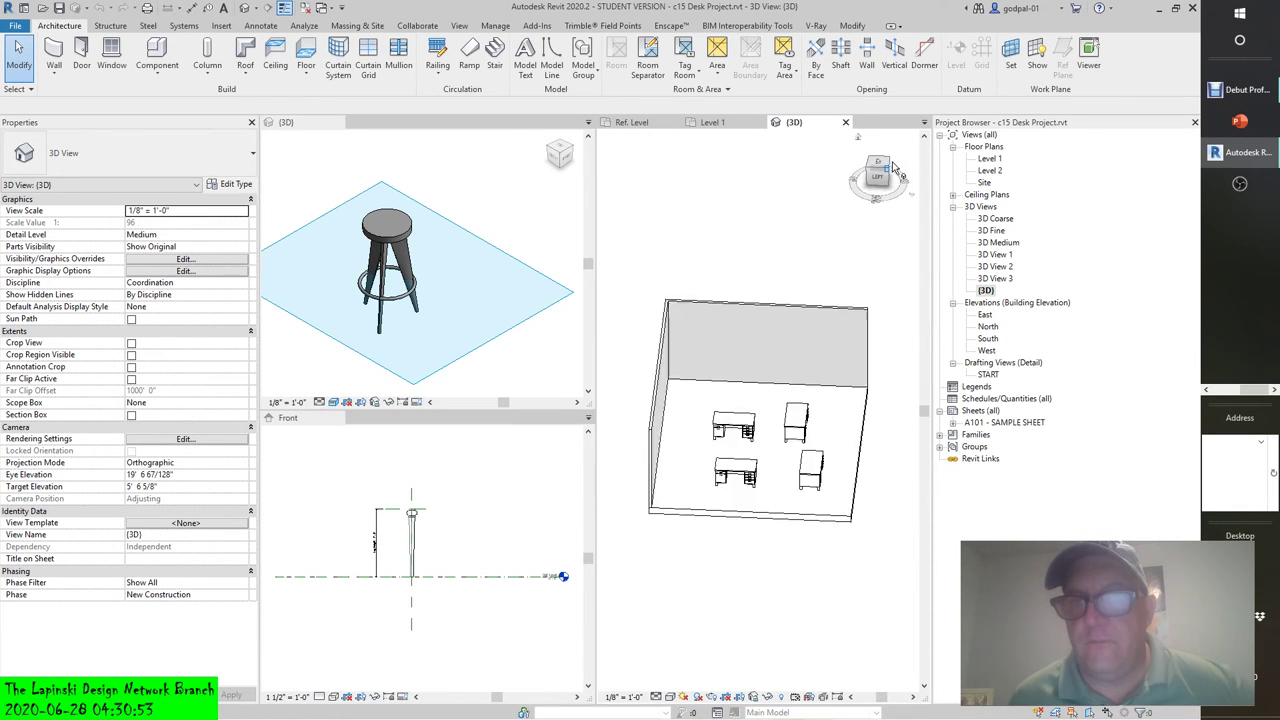
pyautogui.click(893, 168)
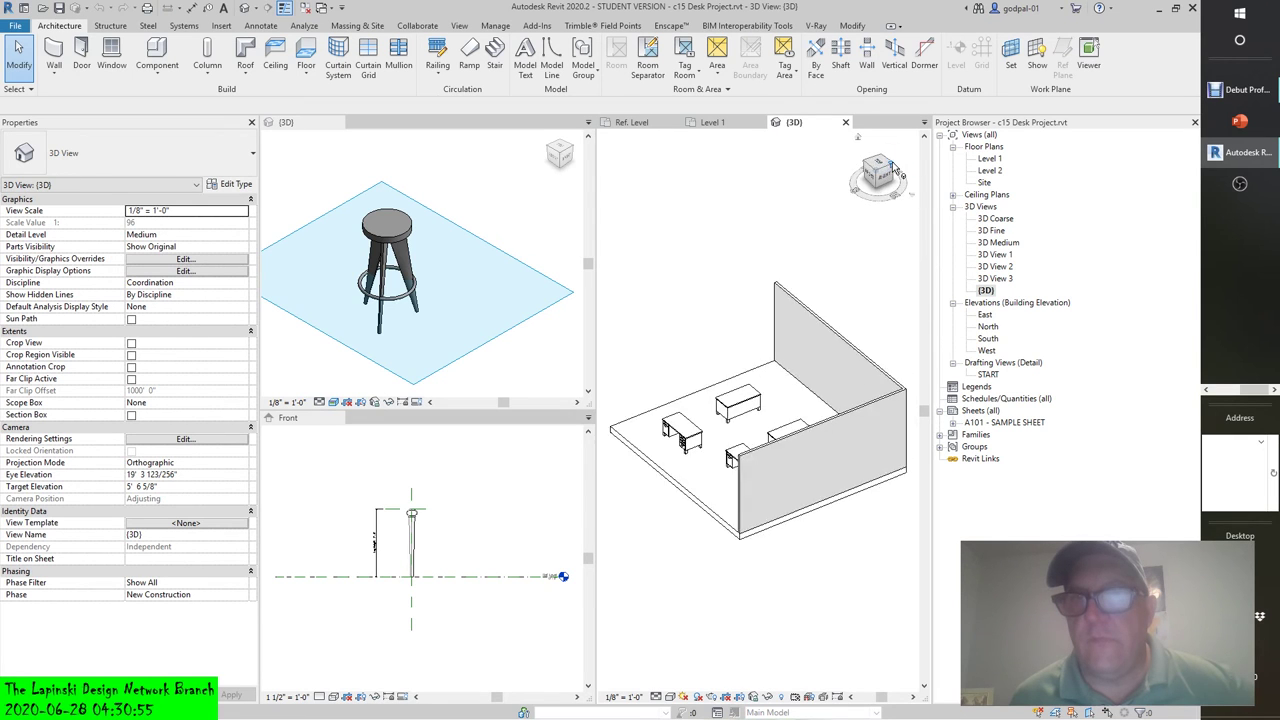
pyautogui.click(893, 168)
pyautogui.click(893, 168)
pyautogui.click(894, 169)
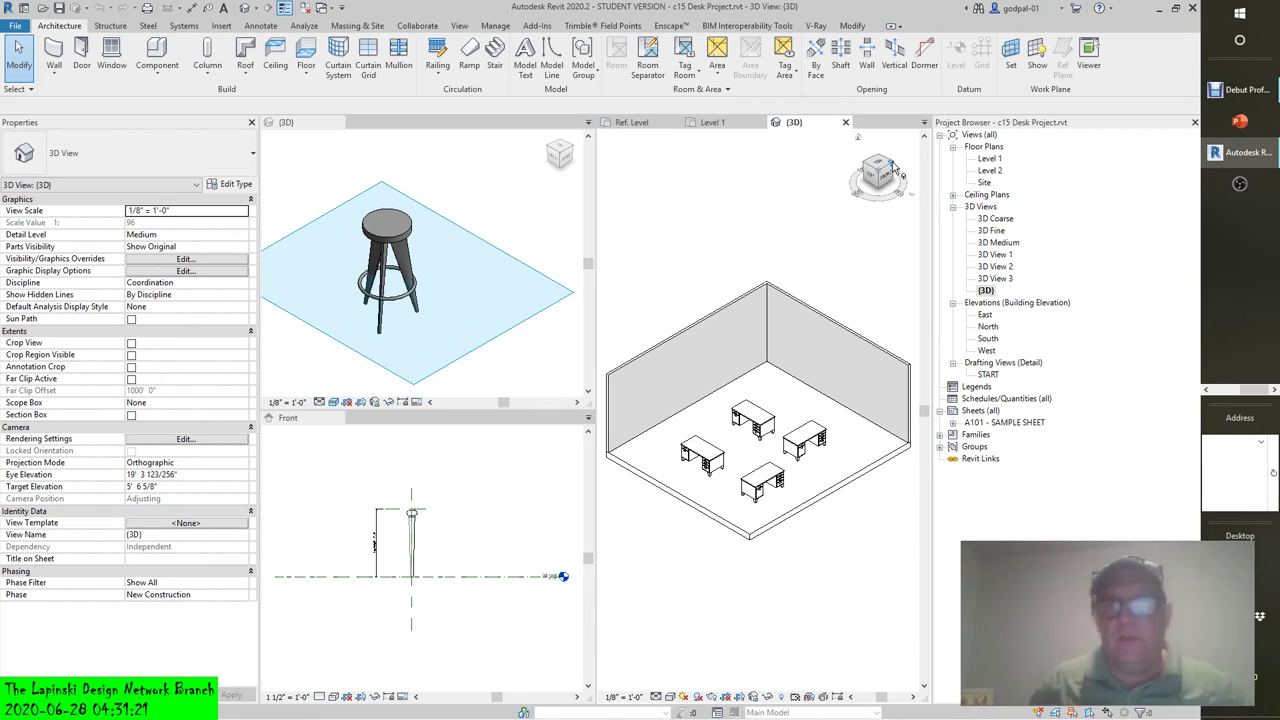
pyautogui.click(806, 456)
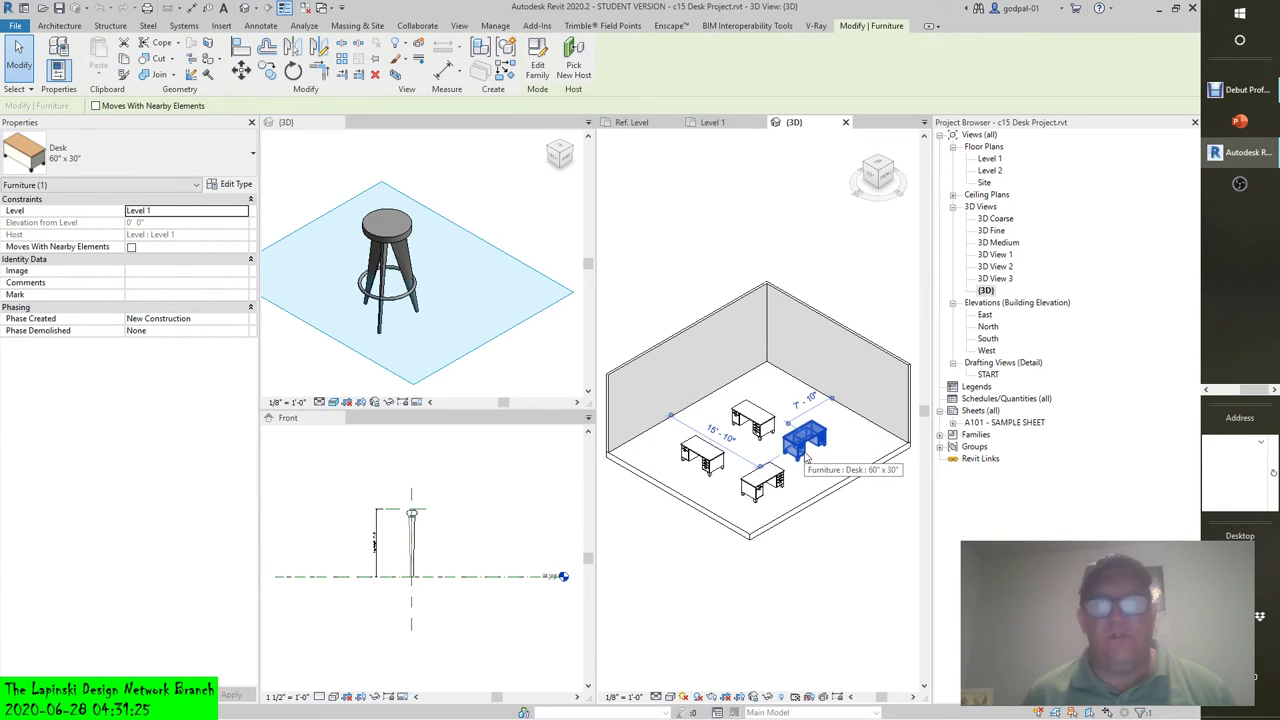
pyautogui.press('Escape')
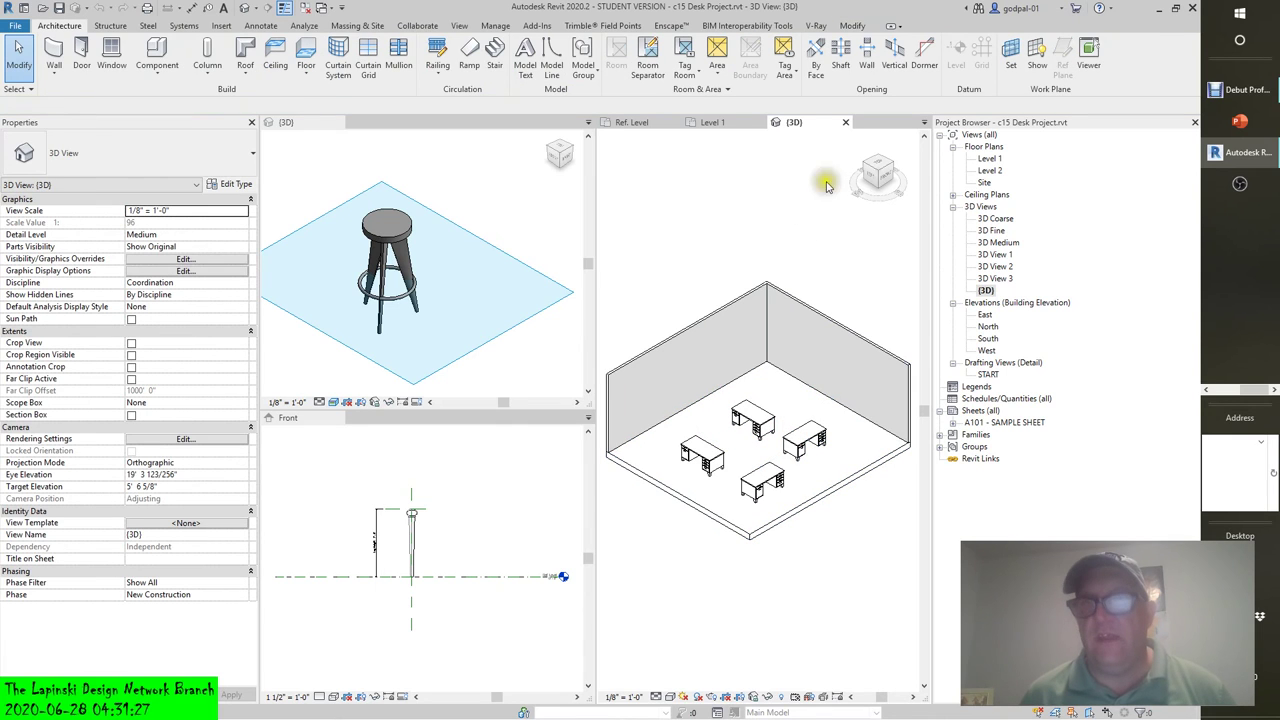
# Step: Orient the 3D view to top and nudge both horizontal desks toward the left wall, aligned about 19'-0" from the right edge
pyautogui.click(872, 168)
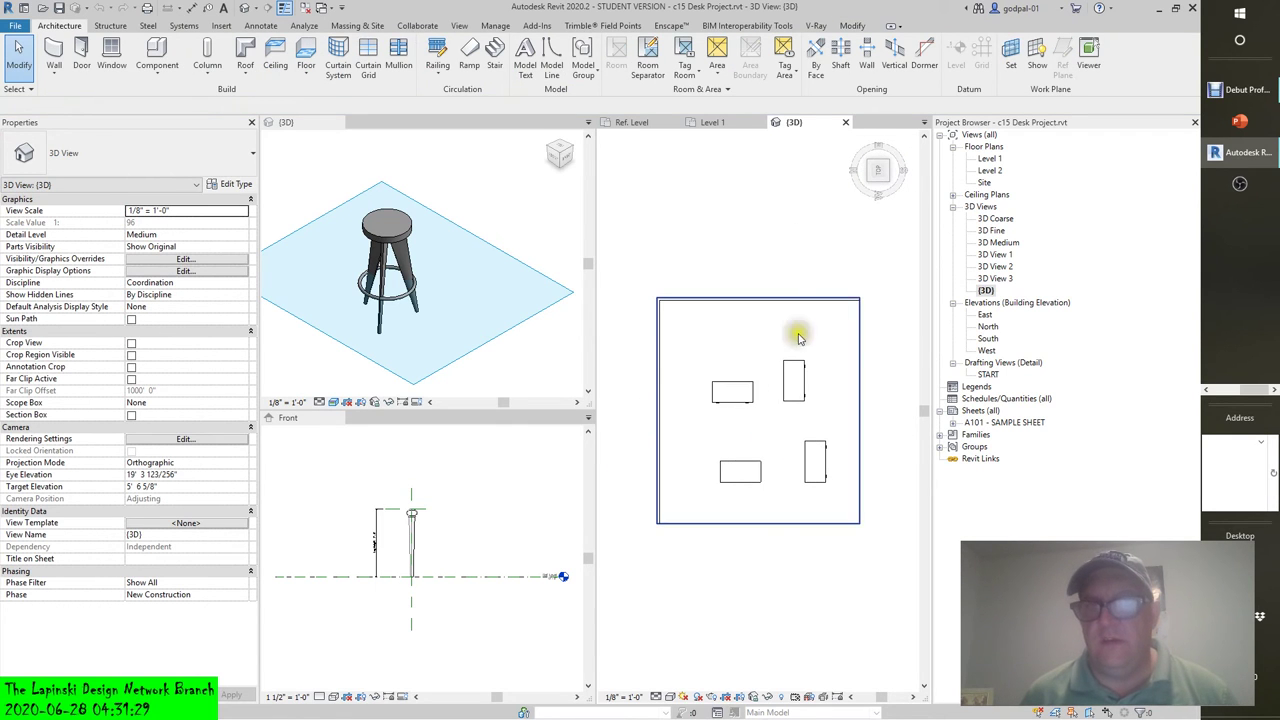
pyautogui.click(738, 395)
pyautogui.press('Left')
pyautogui.press('Left')
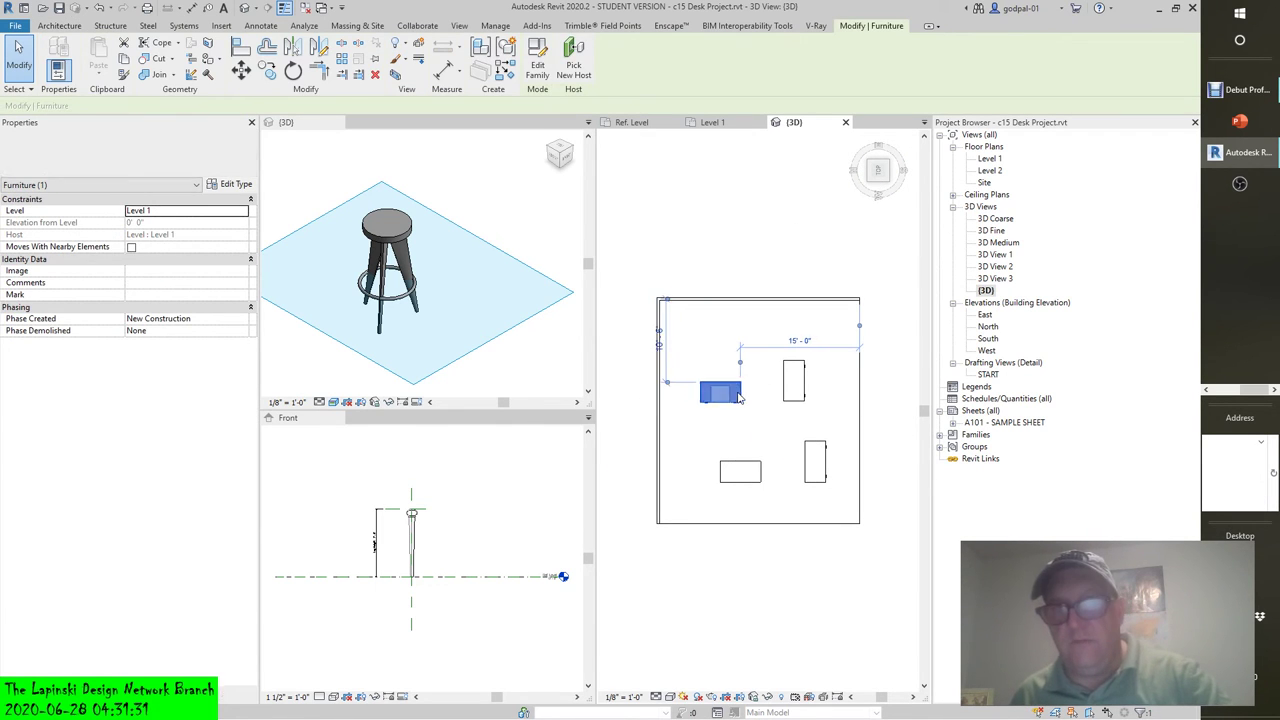
pyautogui.press('Left')
pyautogui.press('Left')
pyautogui.click(736, 470)
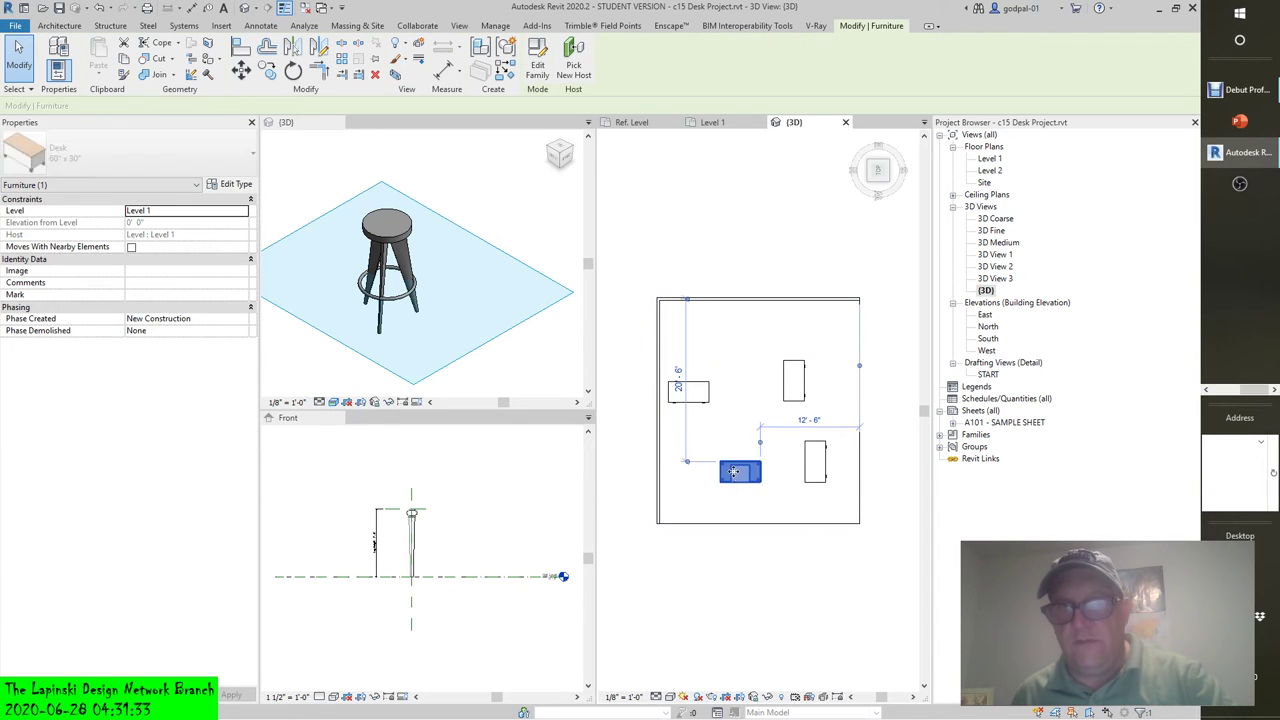
pyautogui.press('Left')
pyautogui.press('Left')
pyautogui.press('Left')
pyautogui.press('Left')
pyautogui.press('Left')
pyautogui.press('Left')
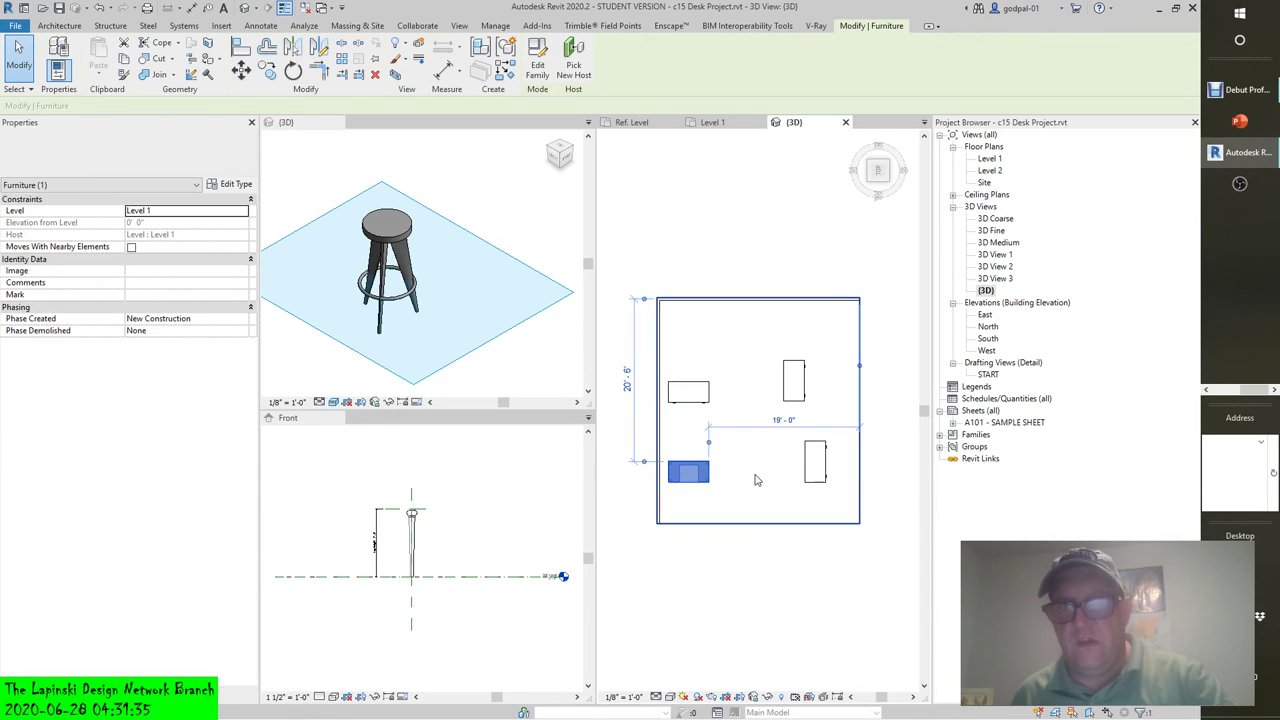
# Step: Nudge the upper vertical desk toward the room's top wall
pyautogui.click(805, 392)
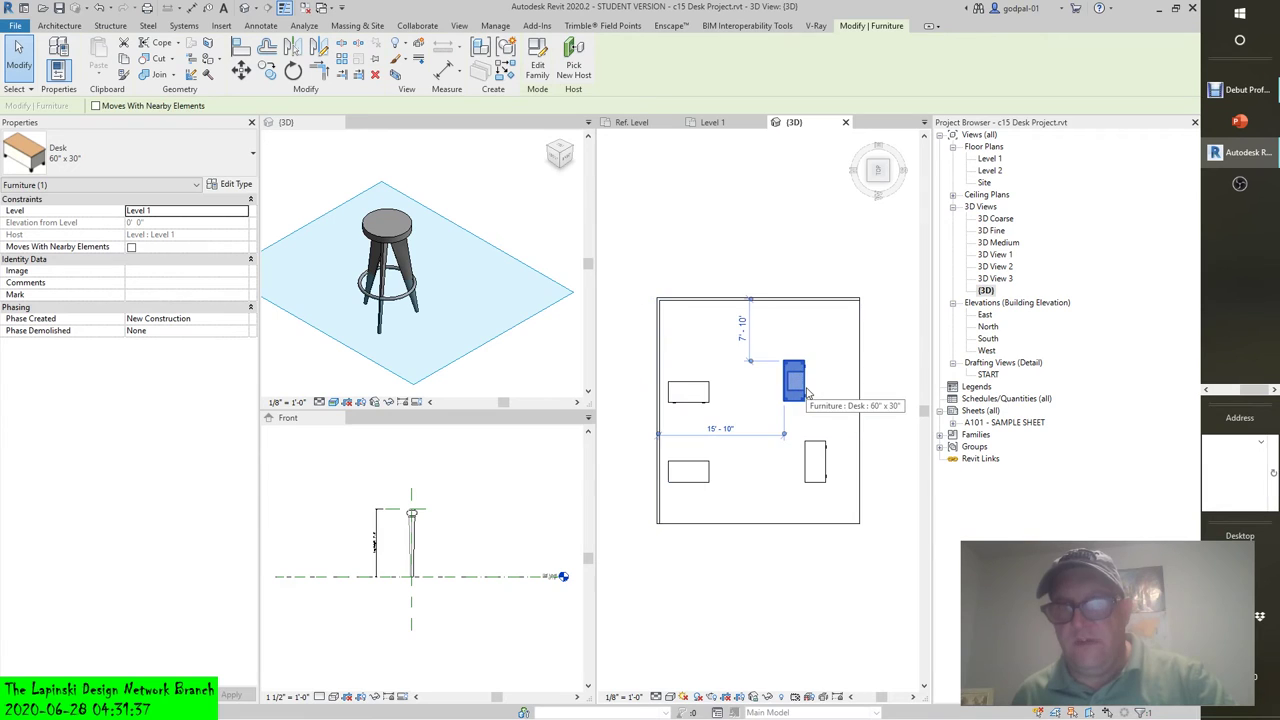
pyautogui.press('Up')
pyautogui.press('Up')
pyautogui.press('Up')
pyautogui.press('Up')
pyautogui.press('Up')
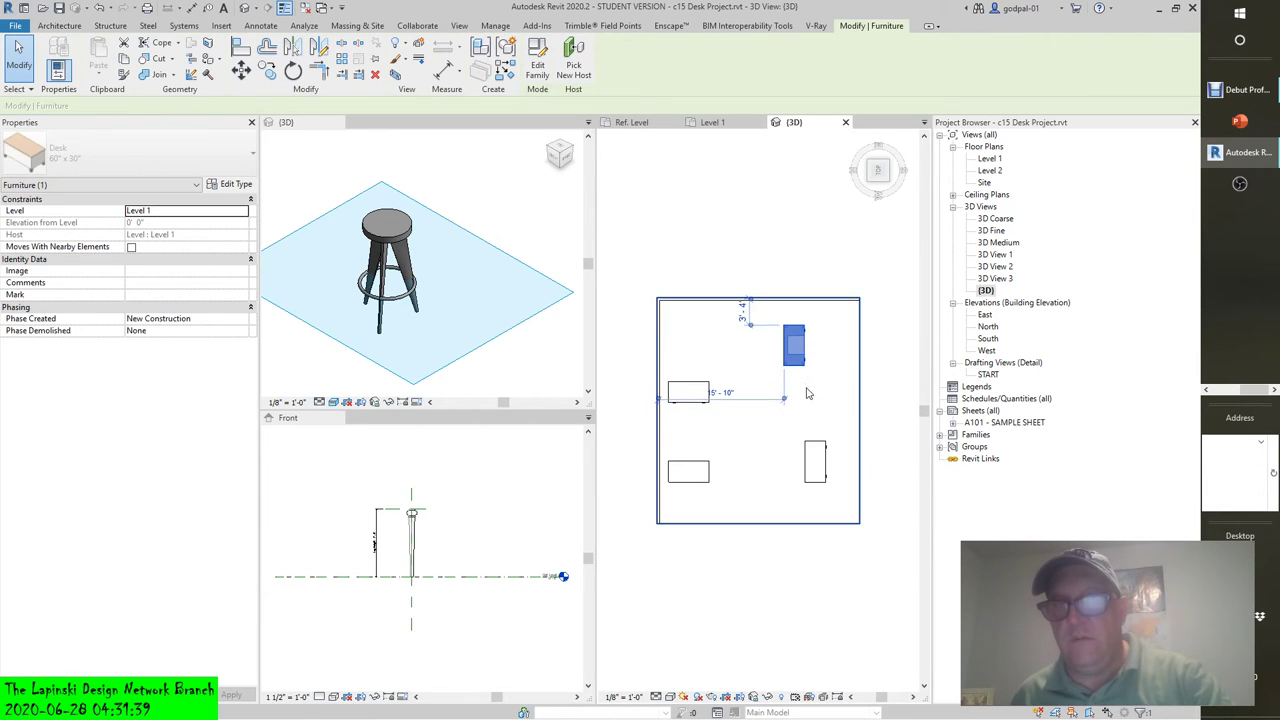
# Step: Nudge the lower vertical desk up and left until it sits directly below the other vertical desk
pyautogui.click(806, 461)
pyautogui.press('Up')
pyautogui.press('Up')
pyautogui.press('Up')
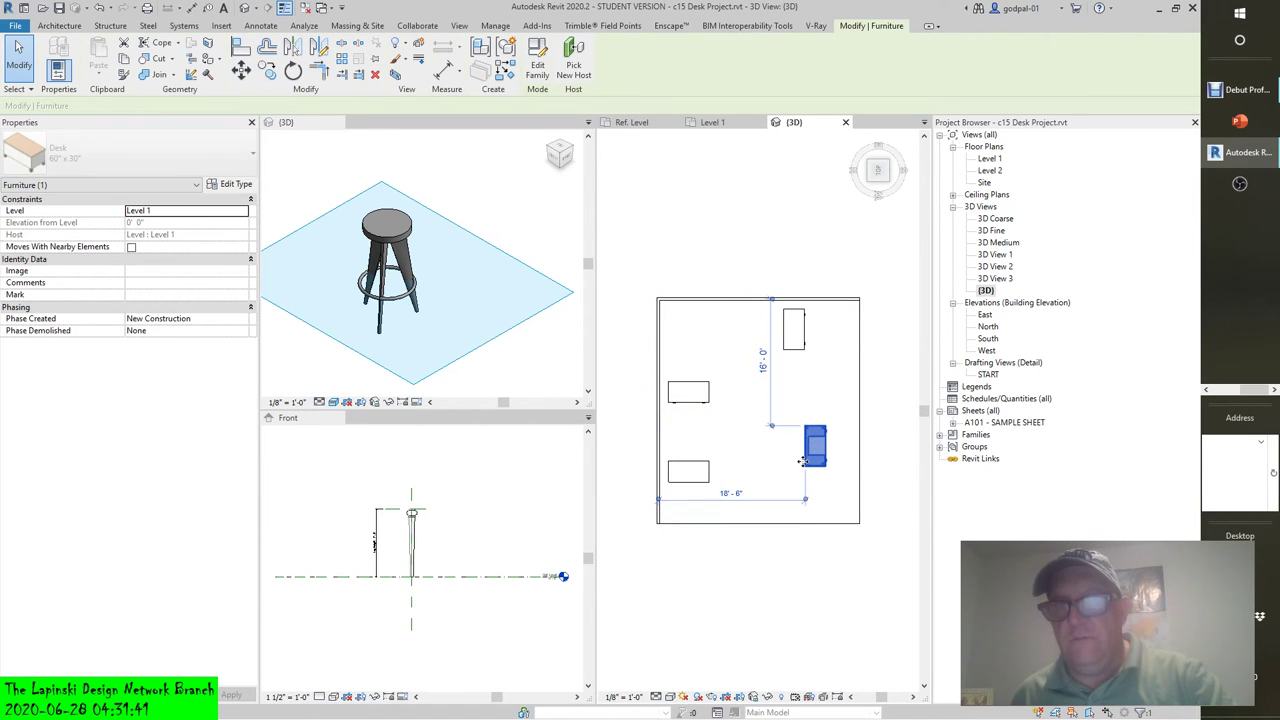
pyautogui.press('Up')
pyautogui.press('Up')
pyautogui.press('Up')
pyautogui.press('Up')
pyautogui.press('Up')
pyautogui.press('Up')
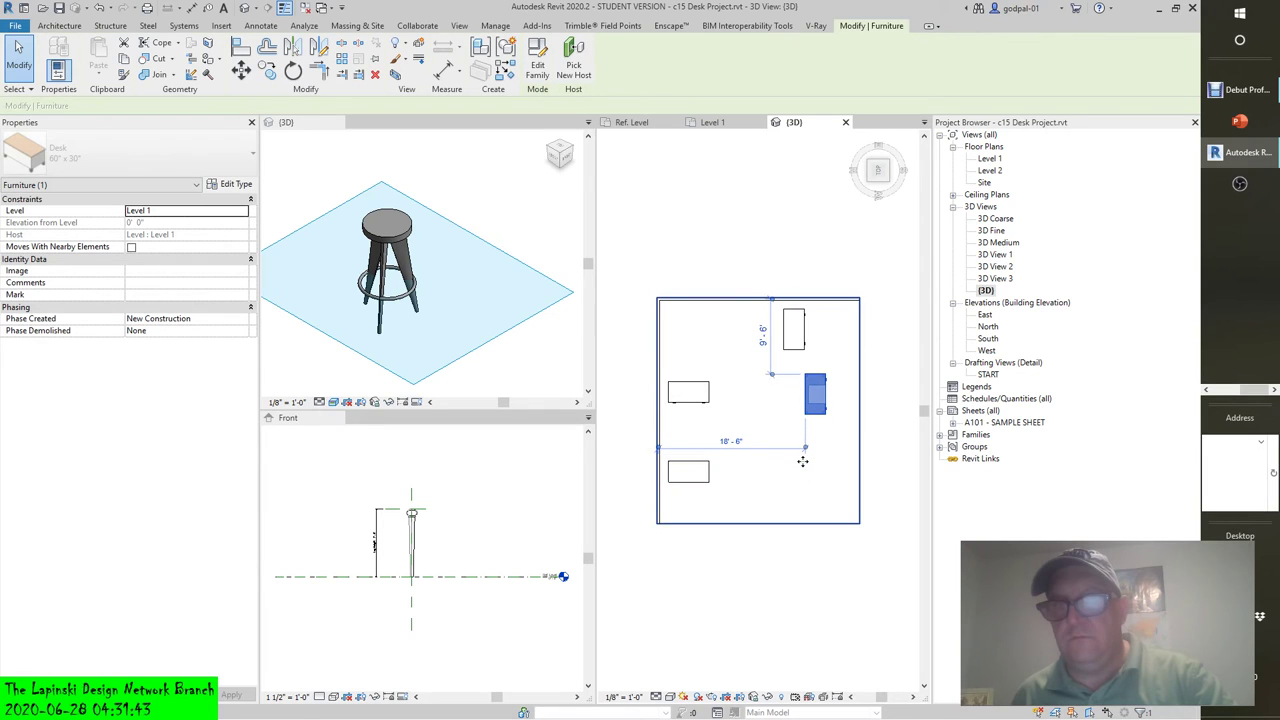
pyautogui.press('Left')
pyautogui.press('Left')
pyautogui.press('Left')
pyautogui.press('Left')
pyautogui.press('Left')
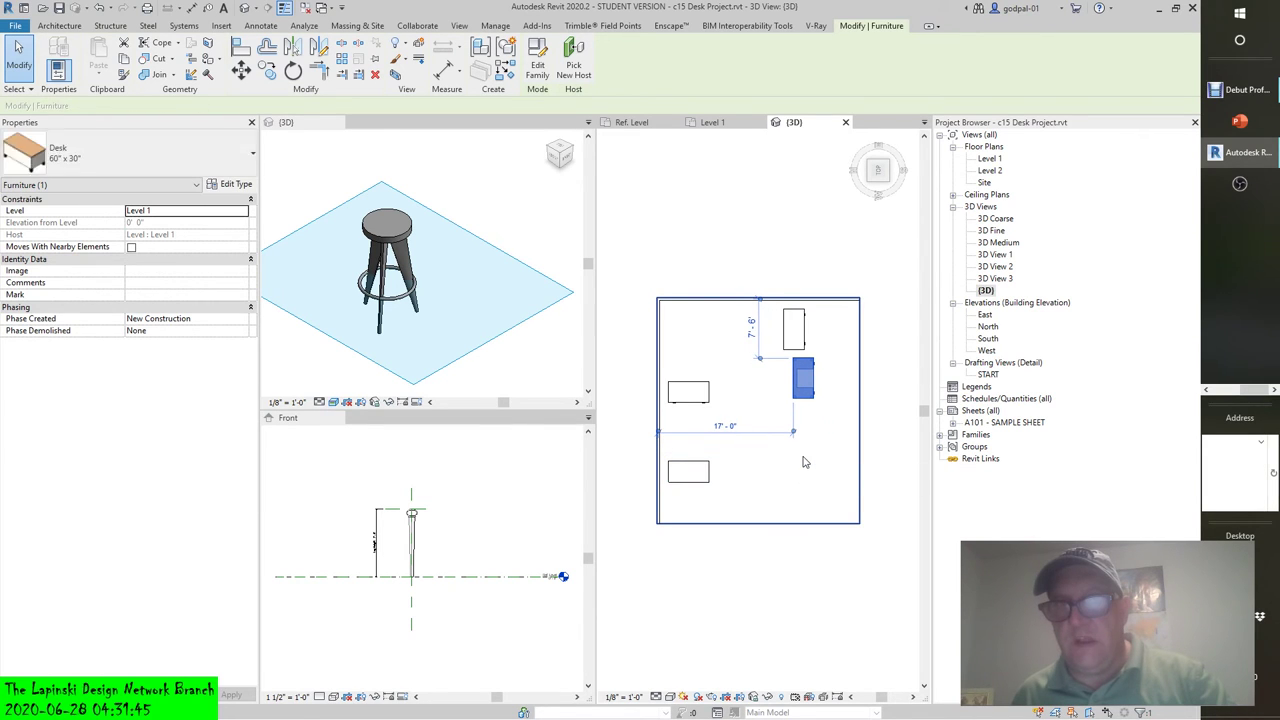
# Step: Select both vertical desks and rotate them together 90 degrees counterclockwise about their shared center
pyautogui.click(790, 224)
pyautogui.moveTo(756, 242); pyautogui.dragTo(829, 478)
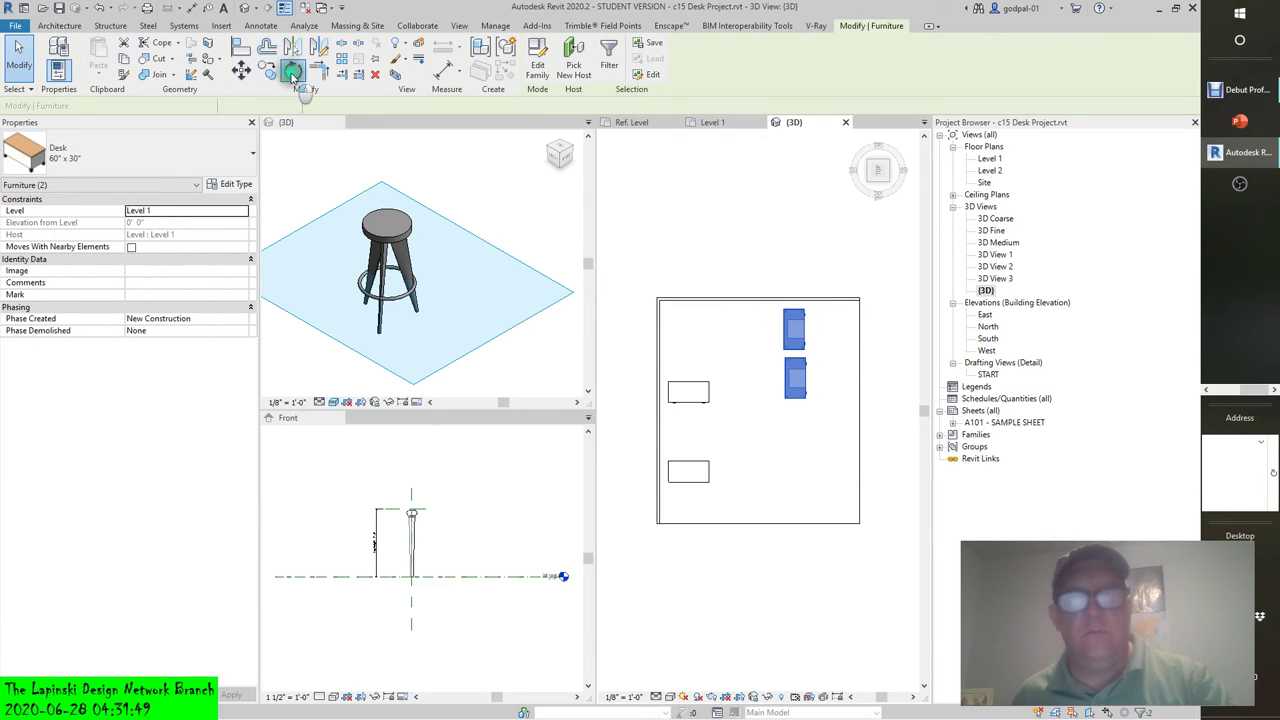
pyautogui.click(292, 70)
pyautogui.click(835, 353)
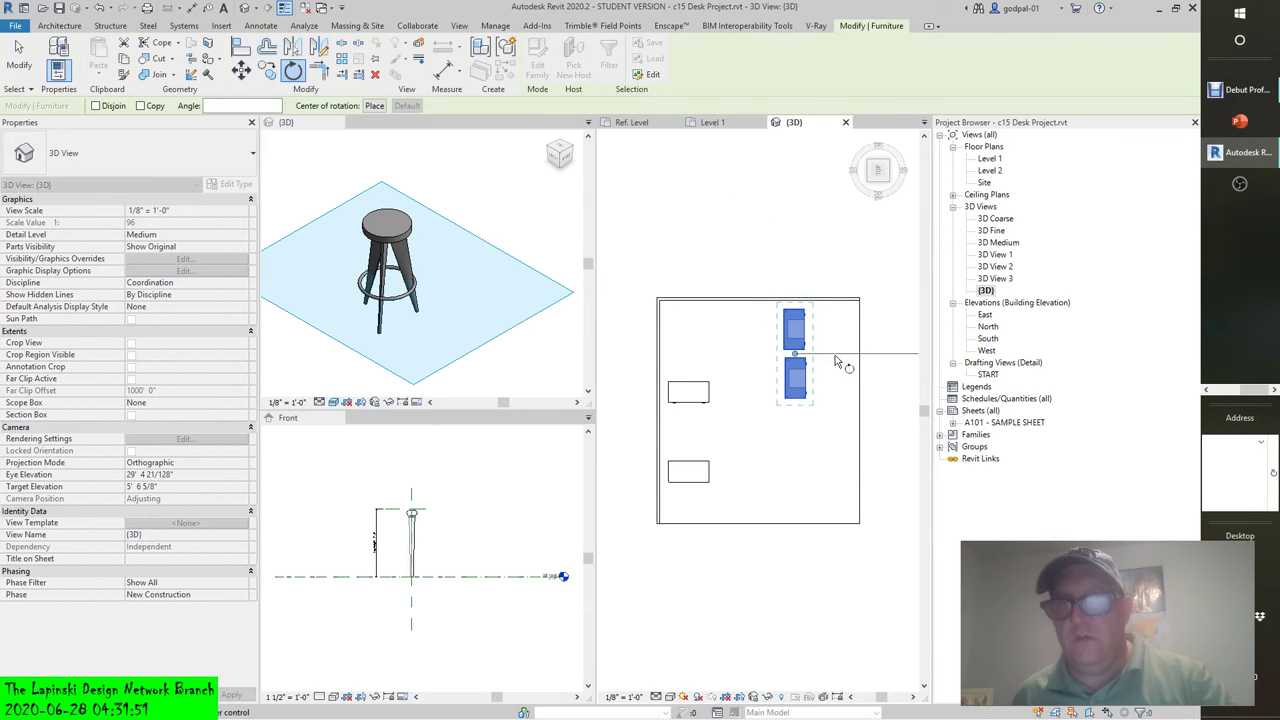
pyautogui.click(794, 236)
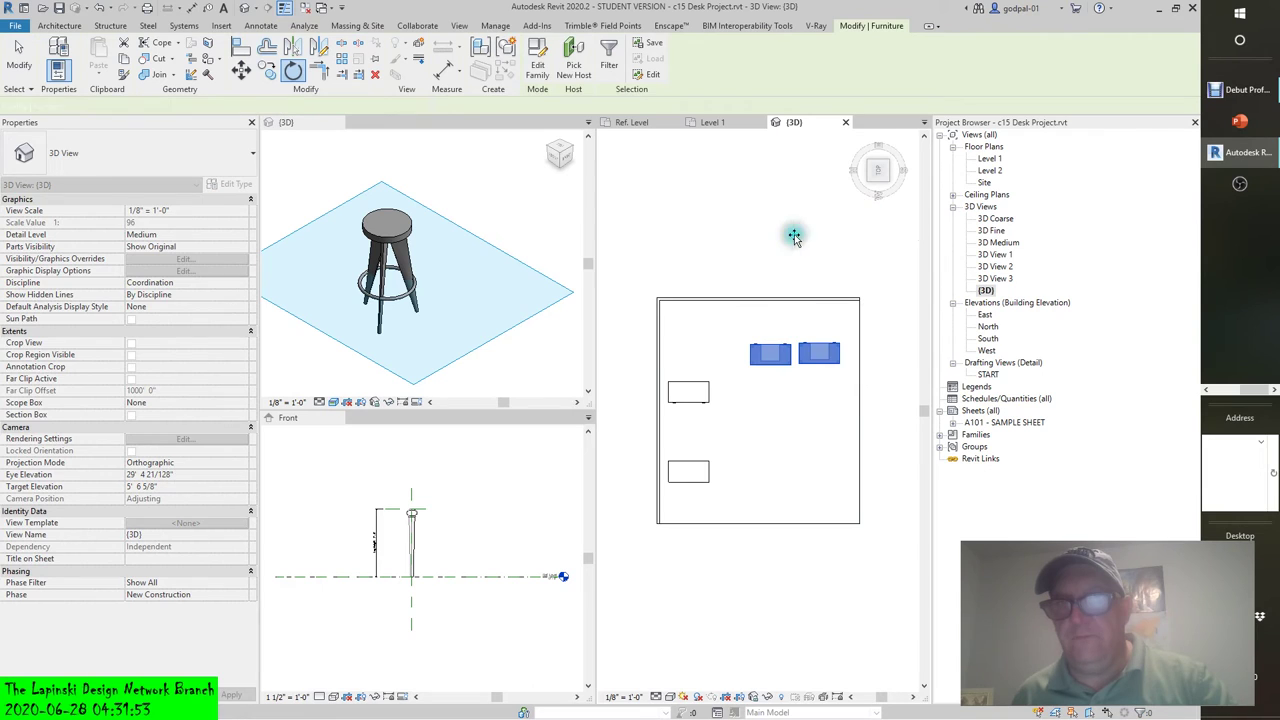
# Step: Shift the two rotated desks slightly left and move them side by side to the room's bottom edge
pyautogui.press('Up')
pyautogui.press('Up')
pyautogui.press('Up')
pyautogui.press('Up')
pyautogui.press('Up')
pyautogui.press('Up')
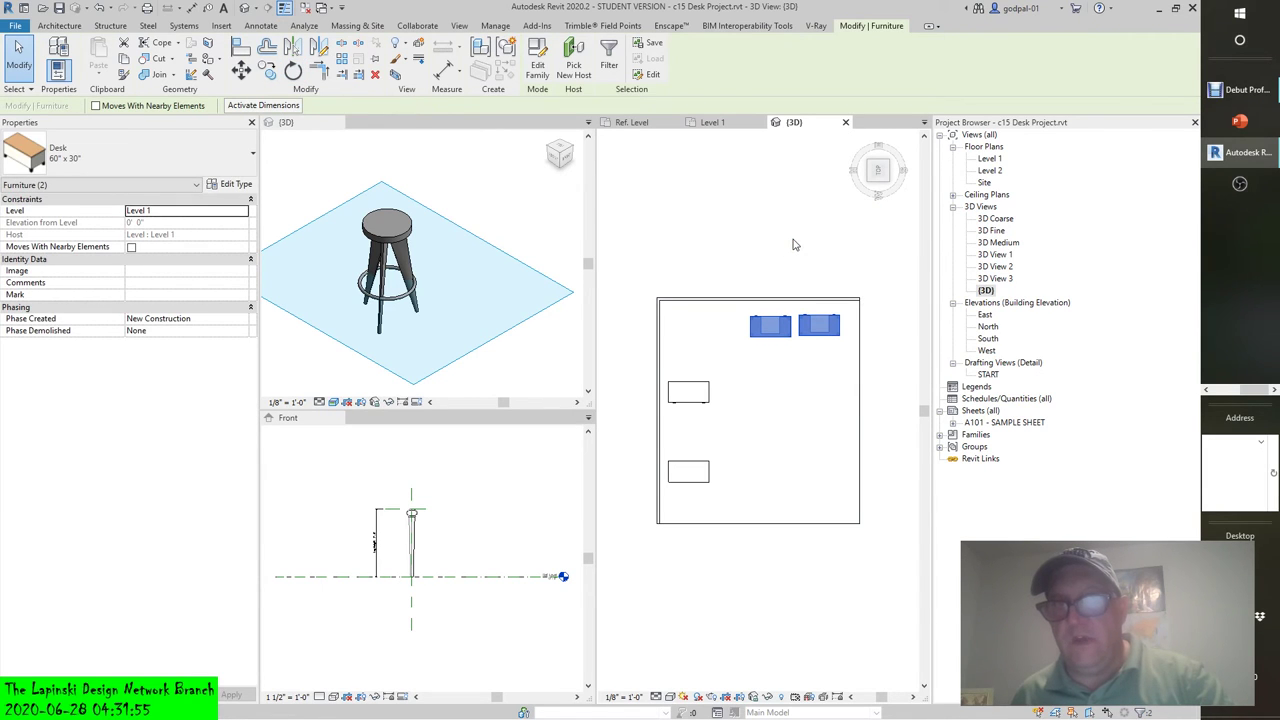
pyautogui.press('Left')
pyautogui.press('Left')
pyautogui.press('Left')
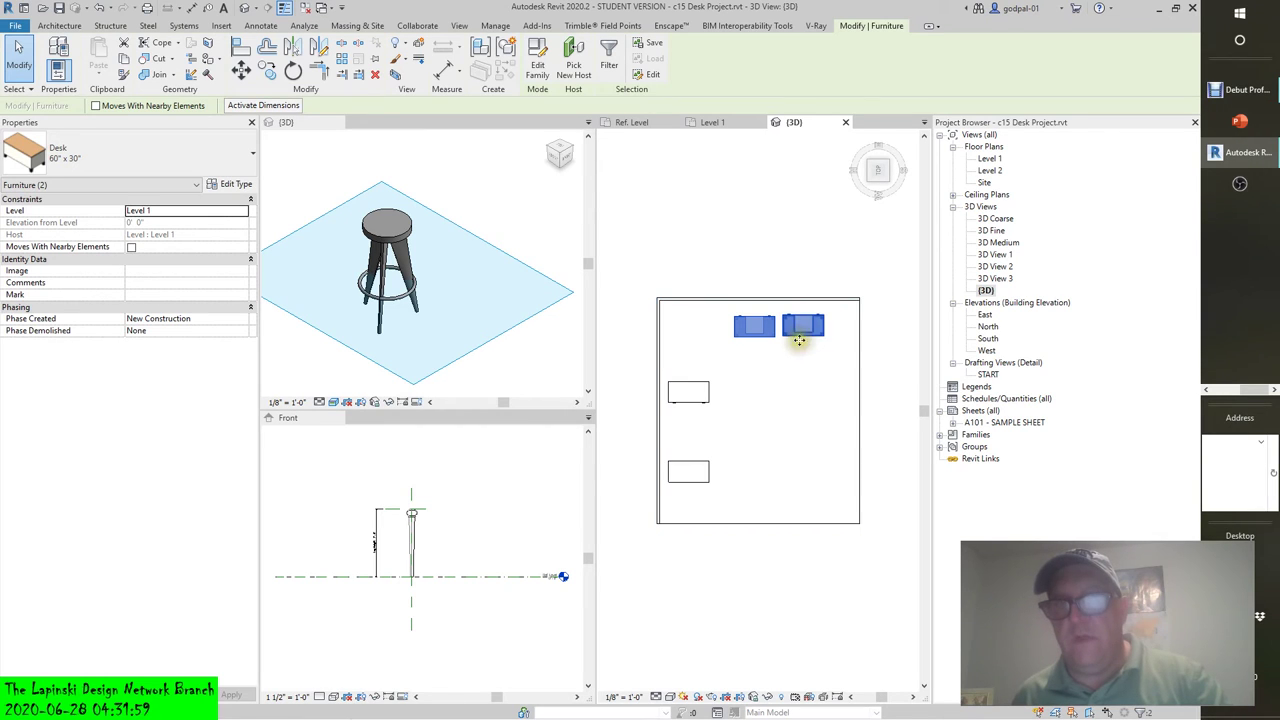
pyautogui.keyDown('ctrl'); pyautogui.moveTo(805, 325); pyautogui.dragTo(806, 510); pyautogui.keyUp('ctrl')
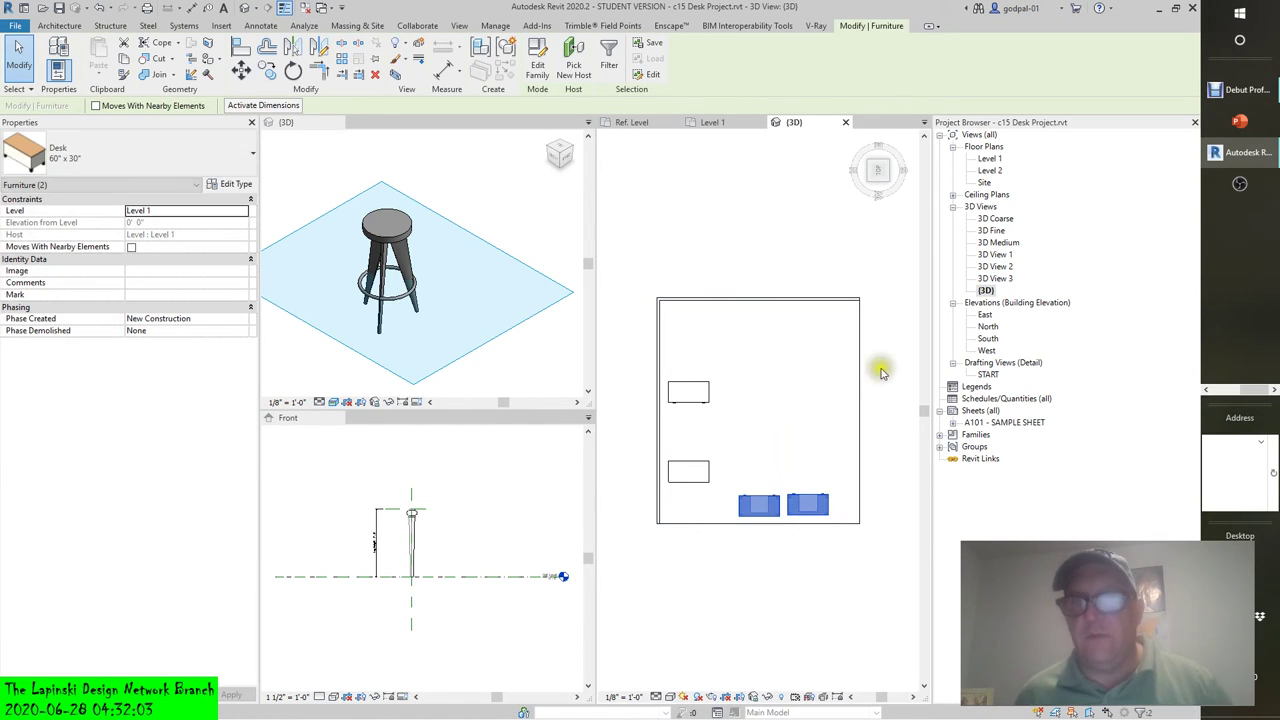
# Step: Switch to the c15 Table-FINISHED.rfa family and load it into c15 Desk Project.rvt
pyautogui.click(883, 366)
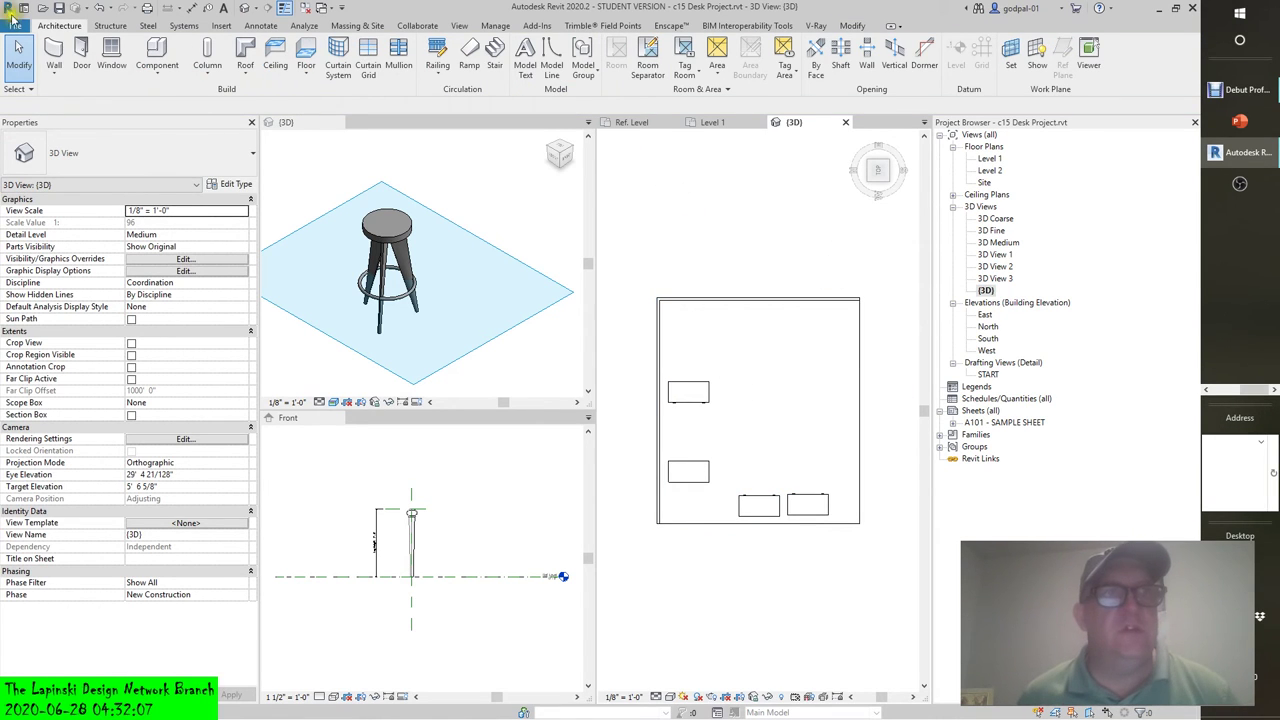
pyautogui.click(14, 27)
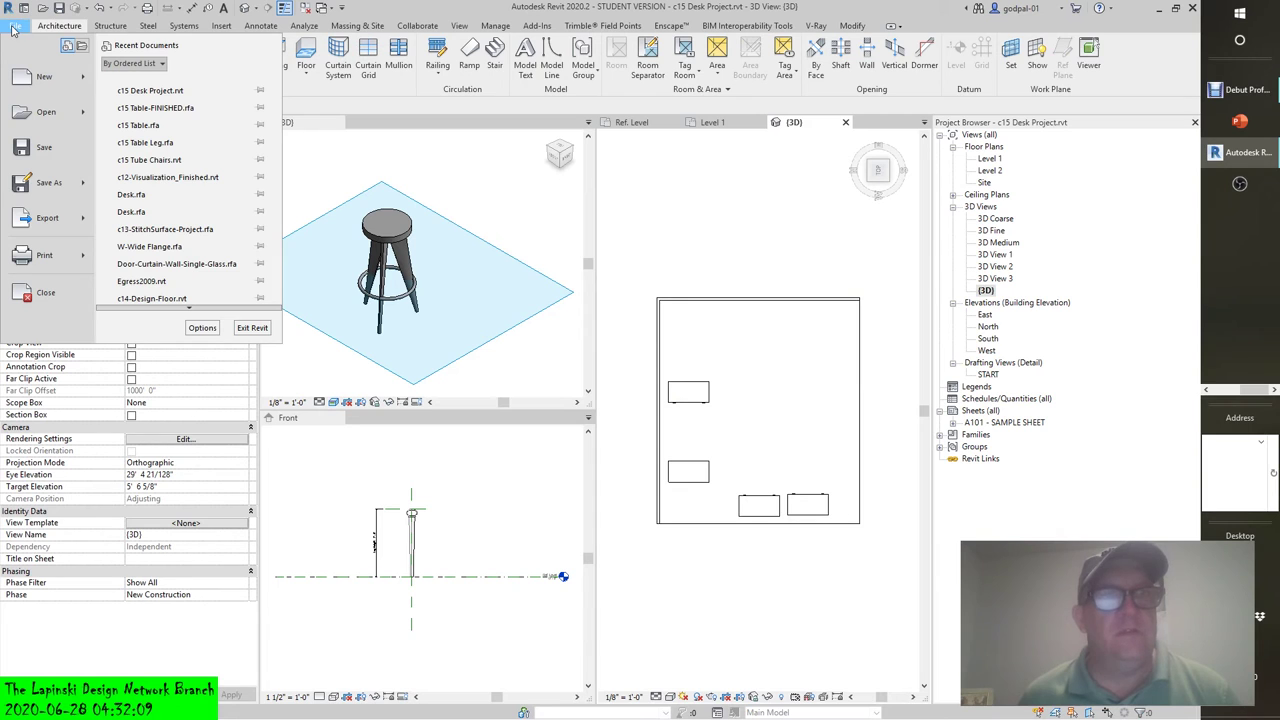
pyautogui.click(809, 246)
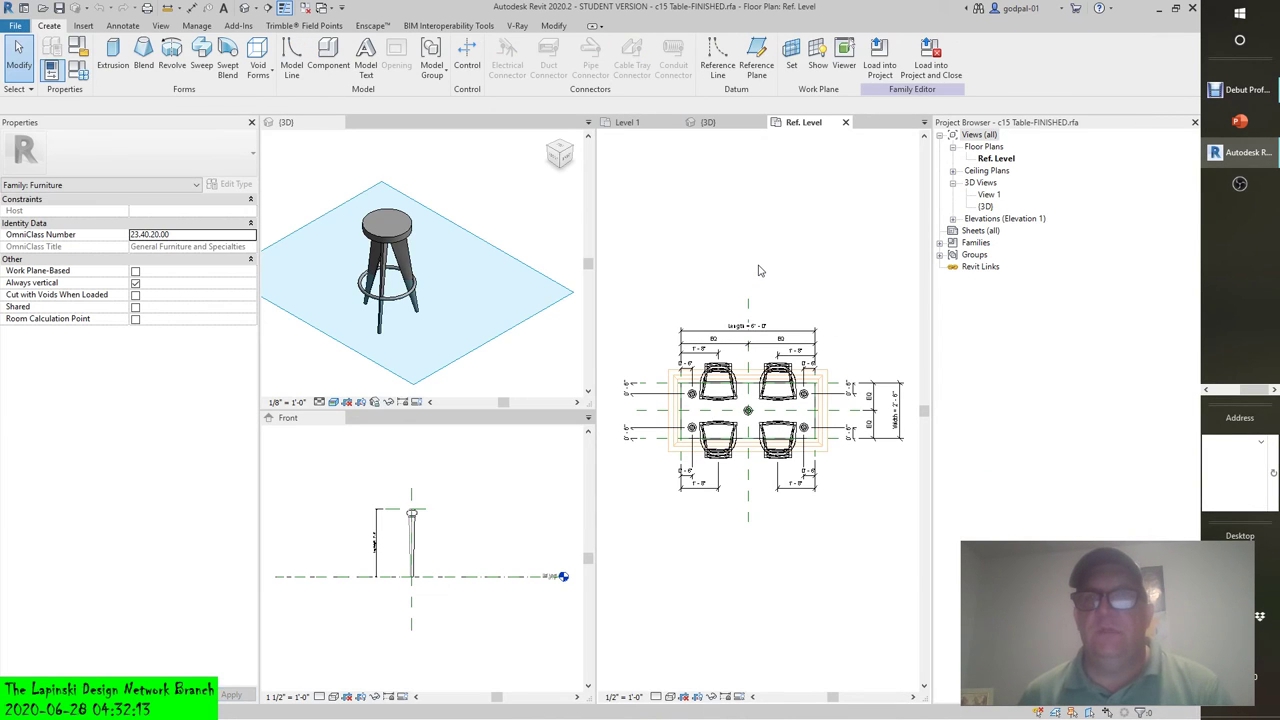
pyautogui.click(920, 62)
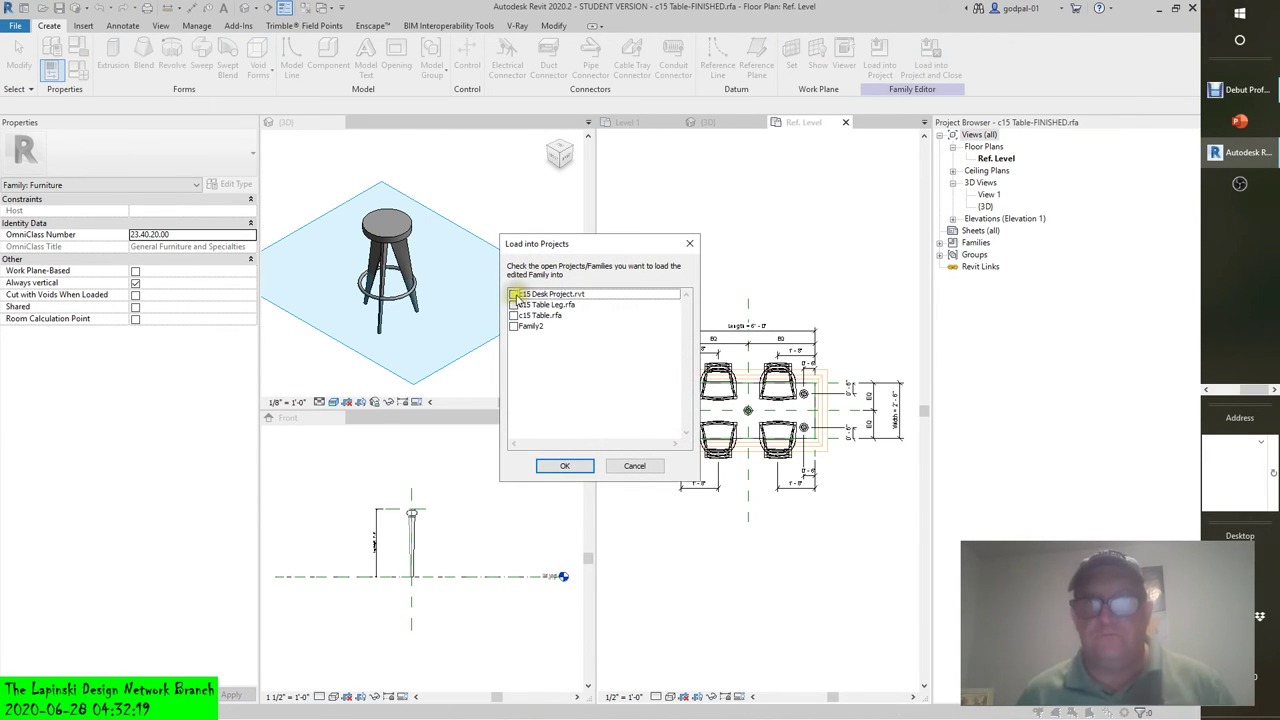
pyautogui.click(514, 294)
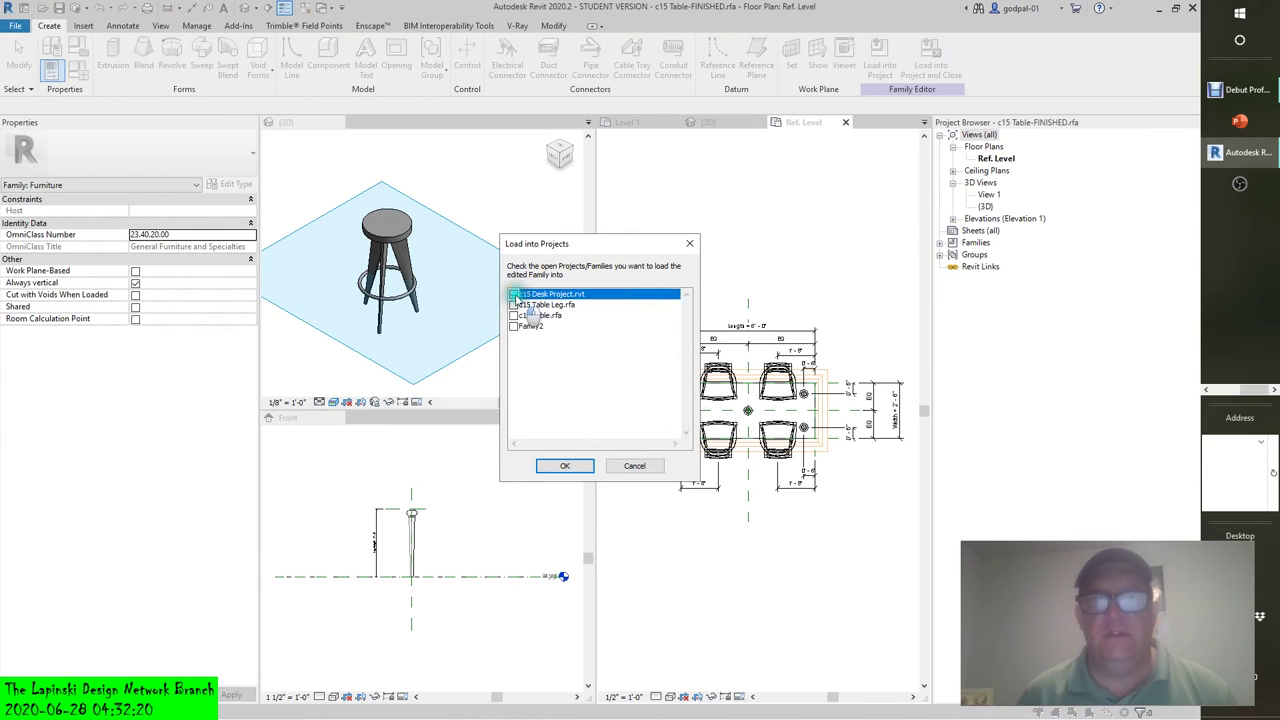
pyautogui.click(566, 466)
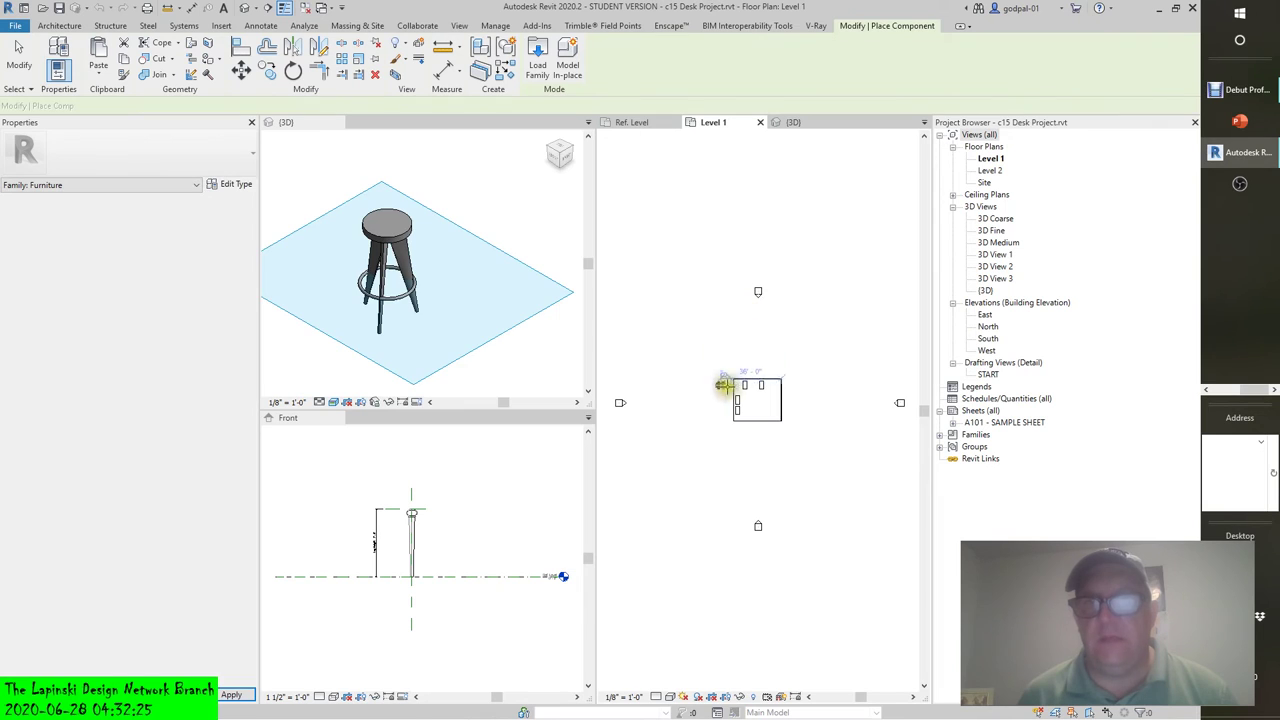
# Step: Review the type parameters of c15 Table-FINISHED Type 1, from materials and dimensions to the chair type and array settings
pyautogui.scroll(5, 800, 408)
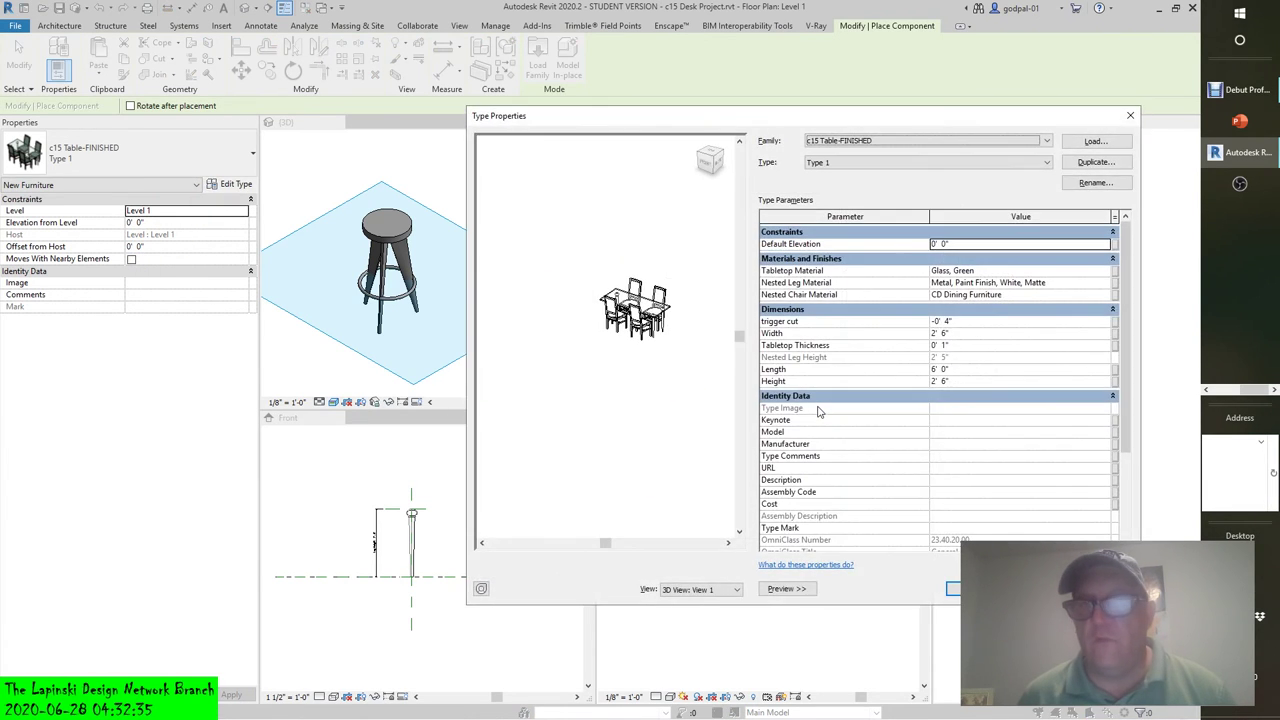
pyautogui.moveTo(906, 120); pyautogui.dragTo(795, 100)
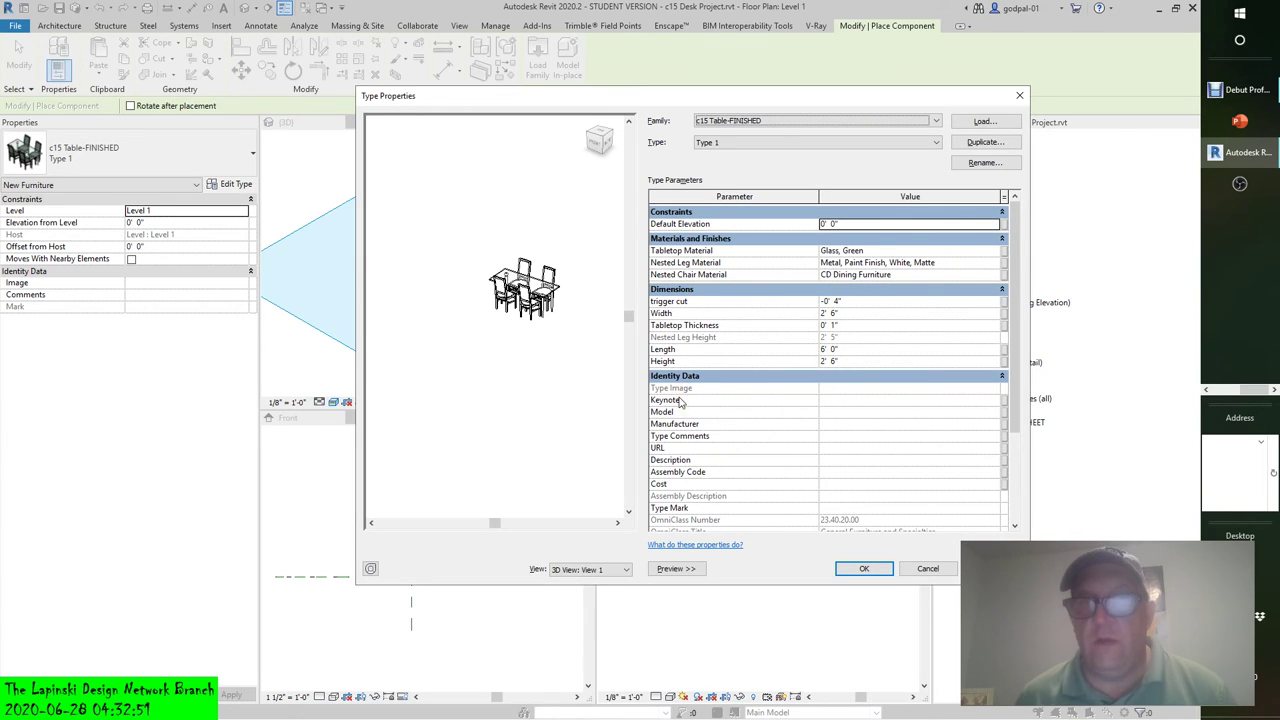
pyautogui.scroll(-4, 680, 400)
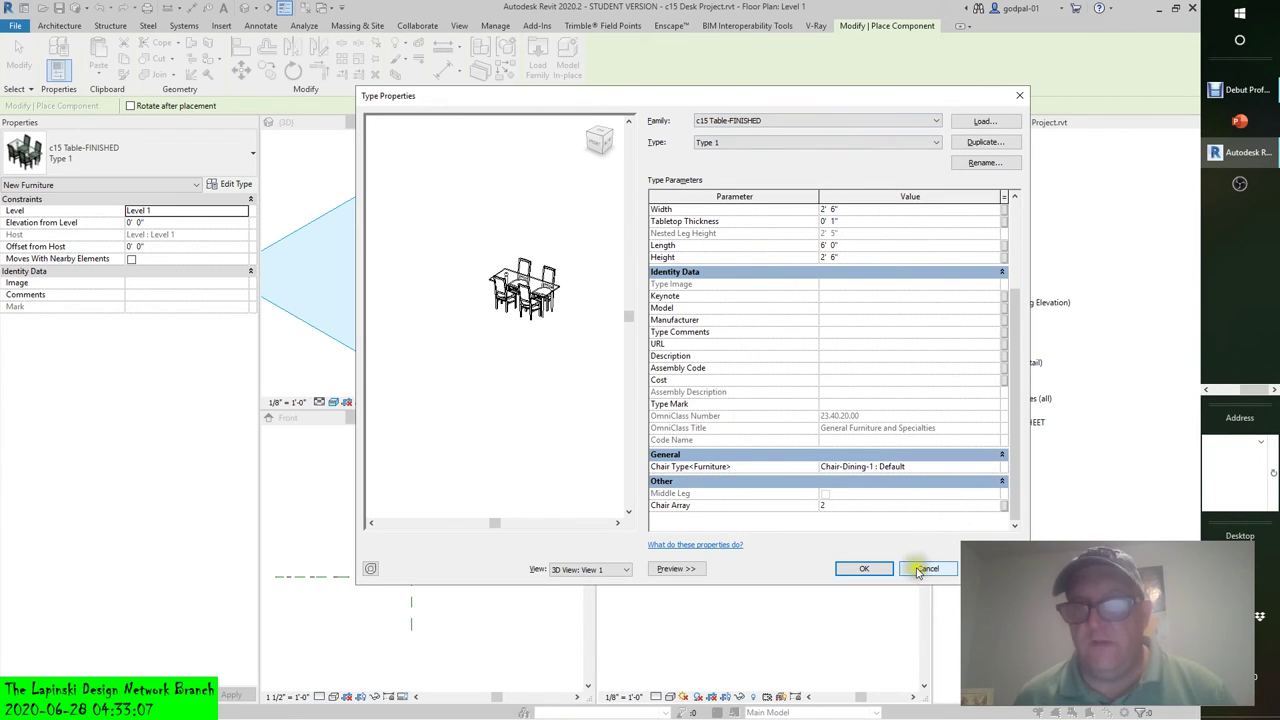
pyautogui.click(862, 568)
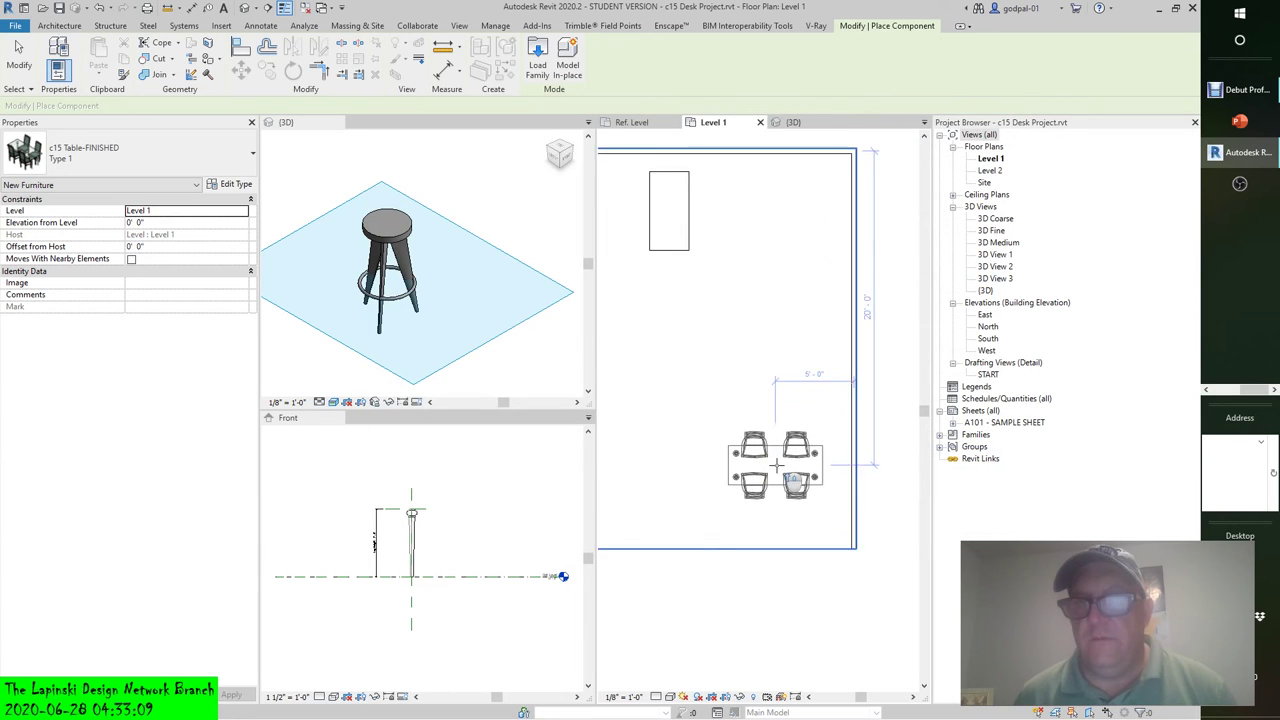
# Step: Preview the table's Type 2, then place Type 1 near the room's lower-right corner, about 6' from the right wall
pyautogui.scroll(2, 776, 463)
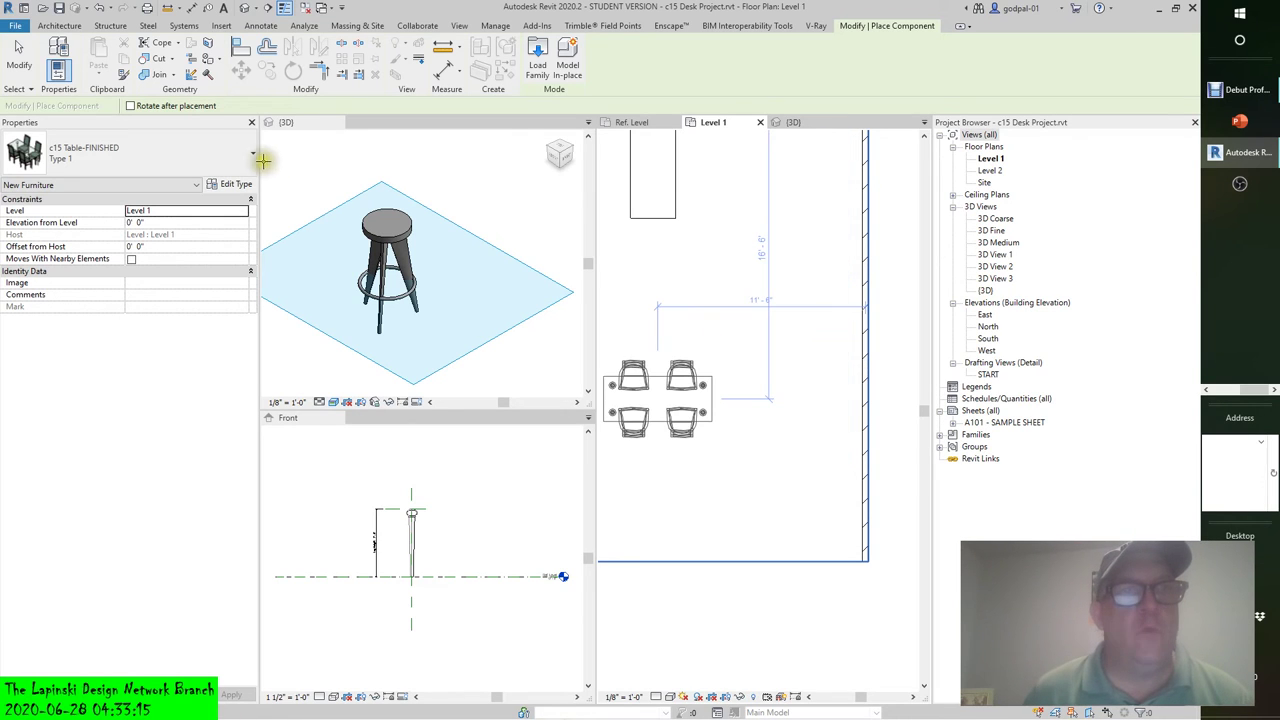
pyautogui.click(252, 156)
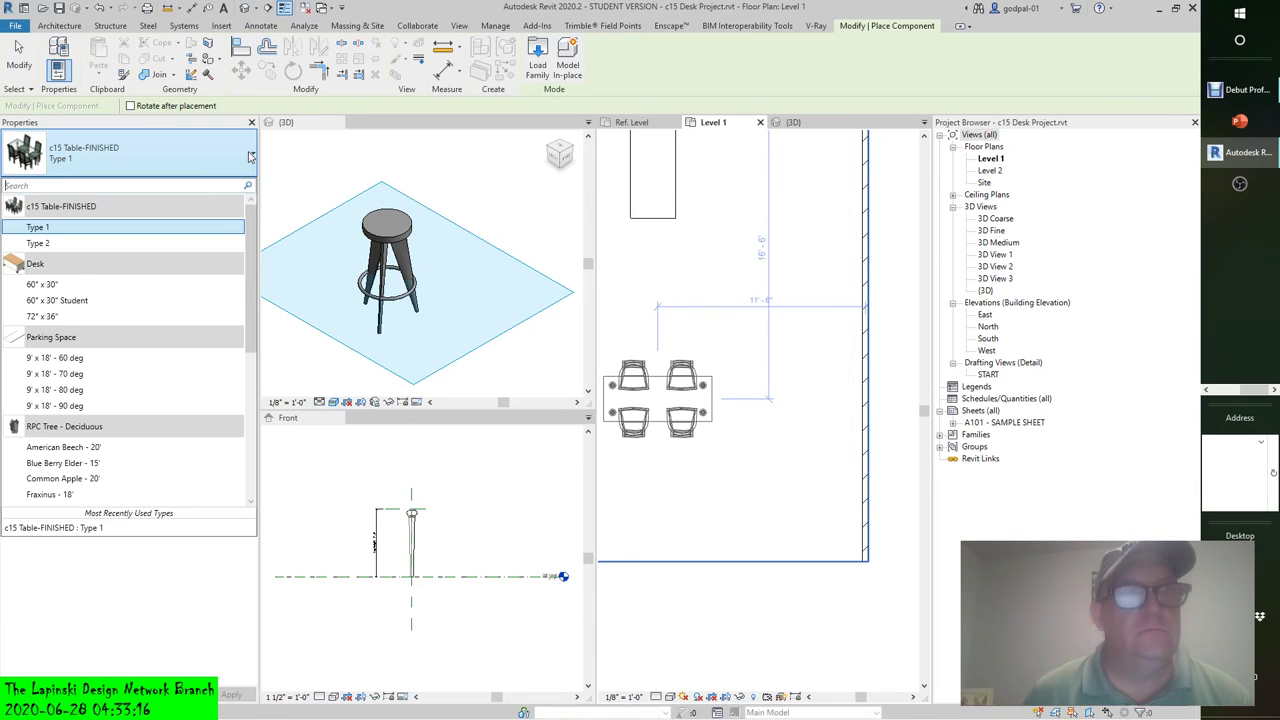
pyautogui.click(58, 243)
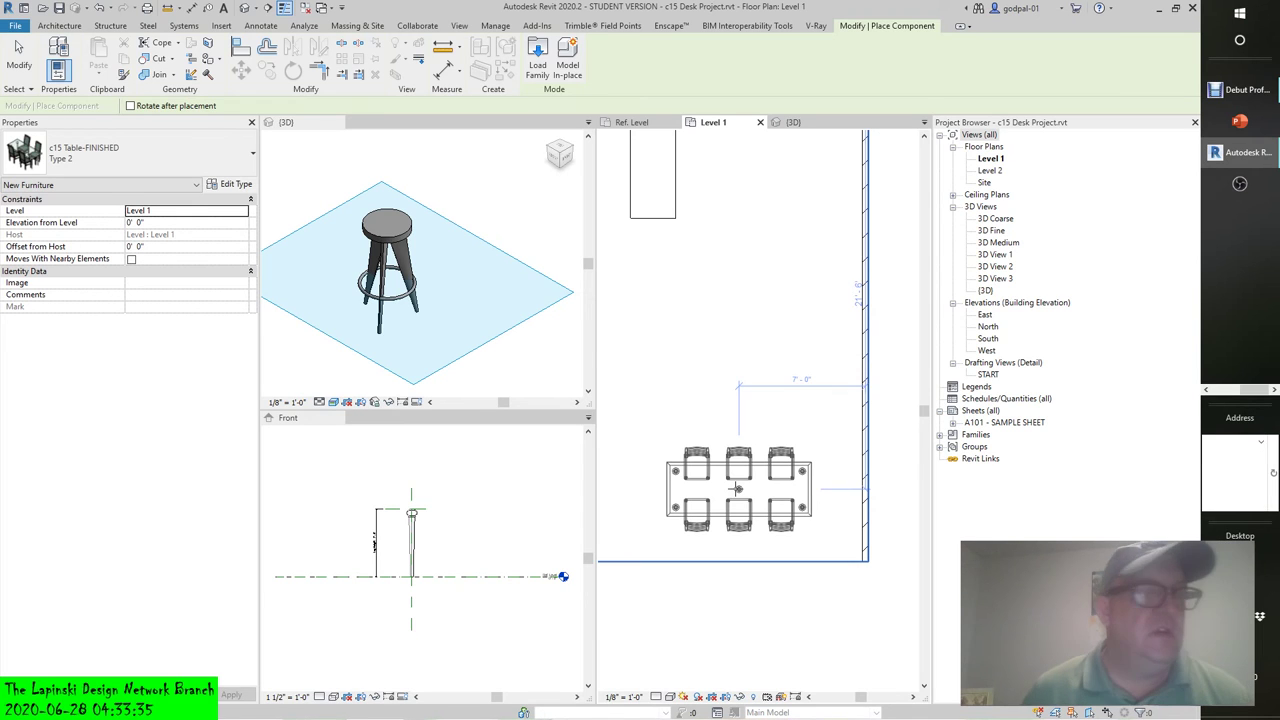
pyautogui.click(245, 141)
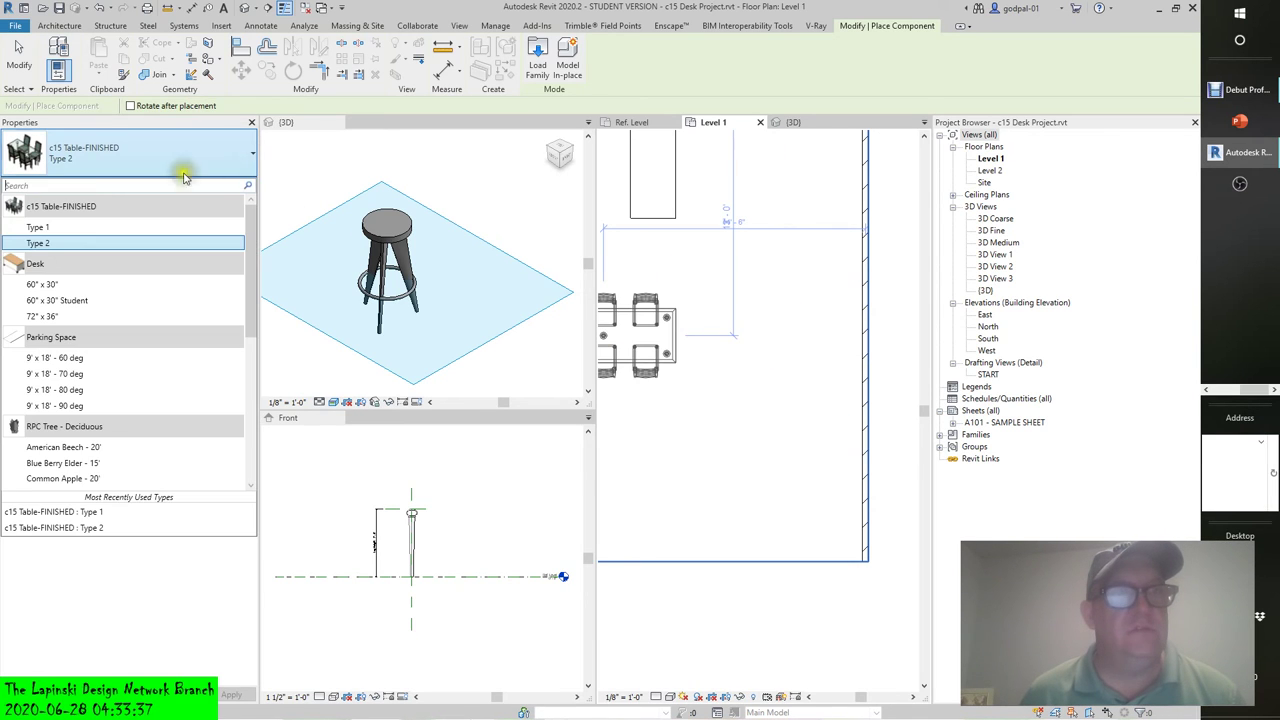
pyautogui.click(45, 212)
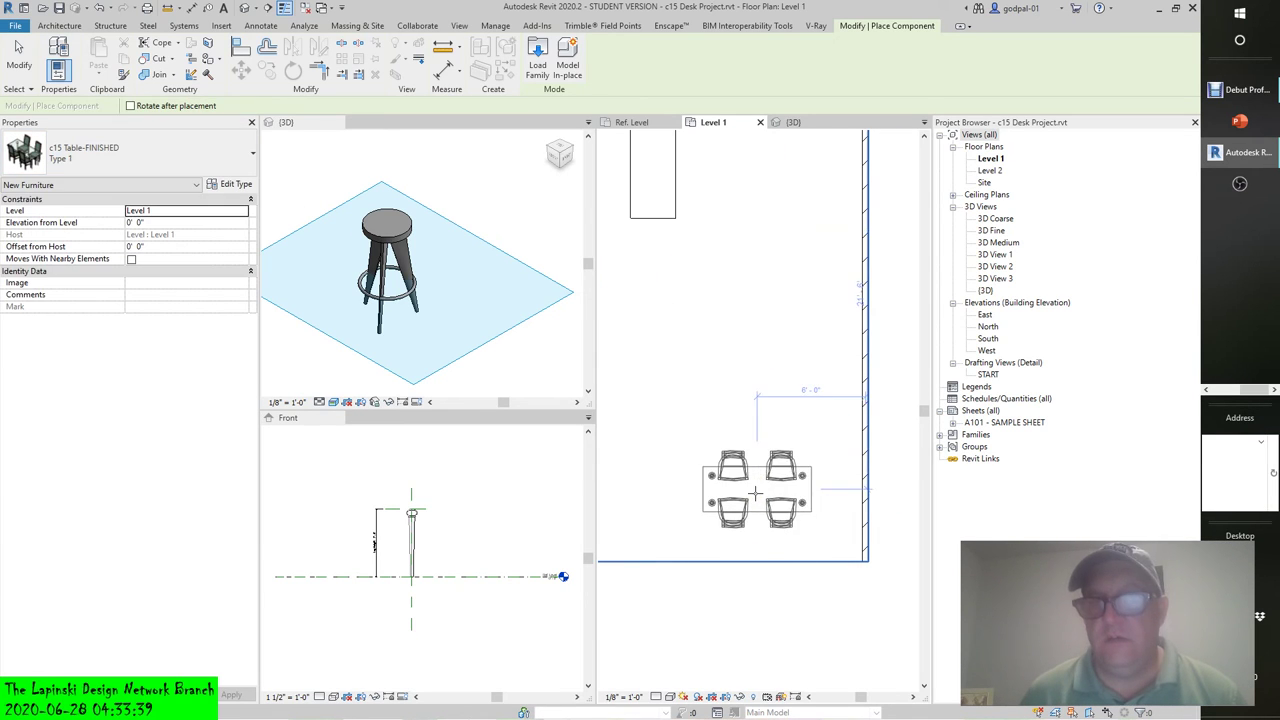
pyautogui.click(757, 492)
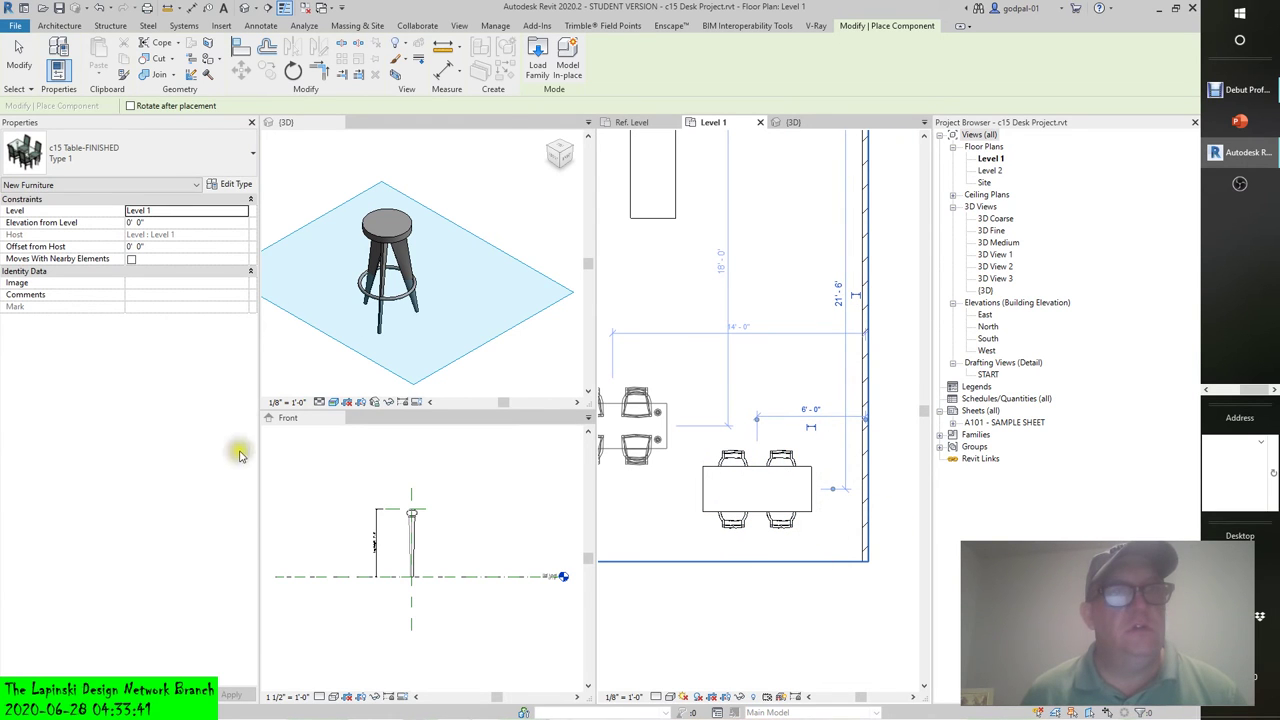
pyautogui.click(18, 55)
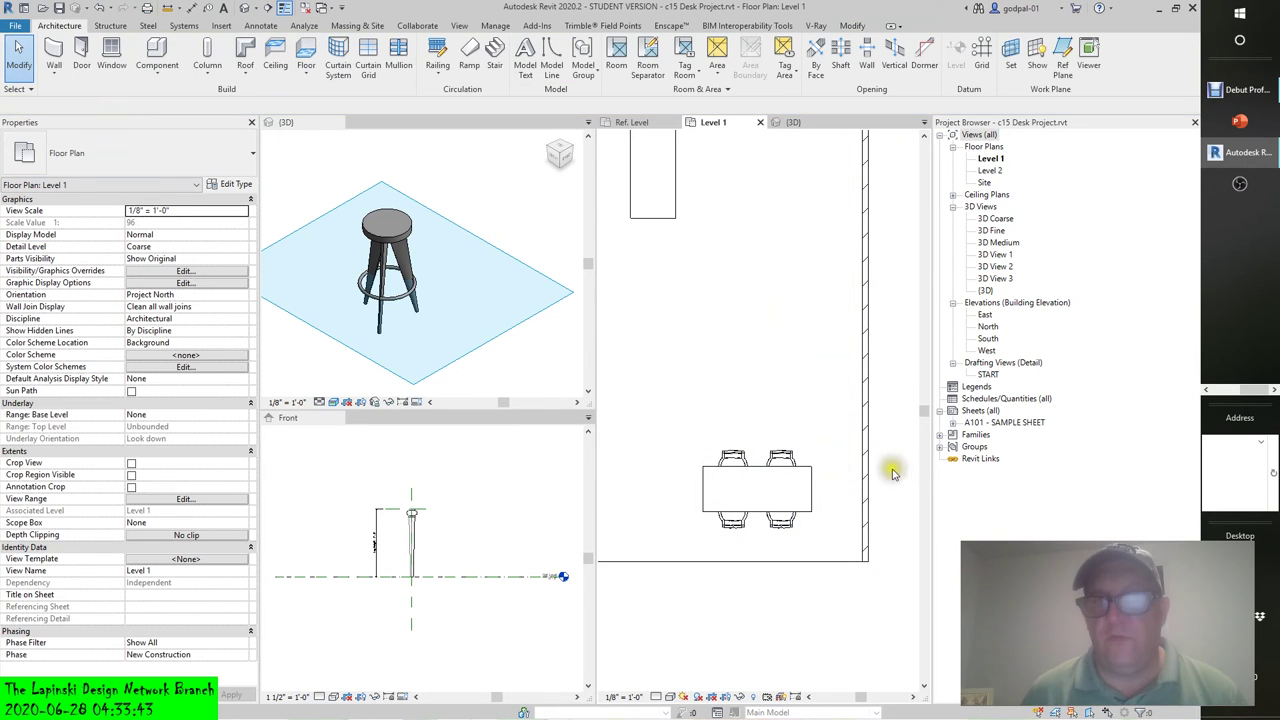
# Step: Inspect the placed Type 1 table's type properties and the global parameter options for Nested Leg Material
pyautogui.click(765, 476)
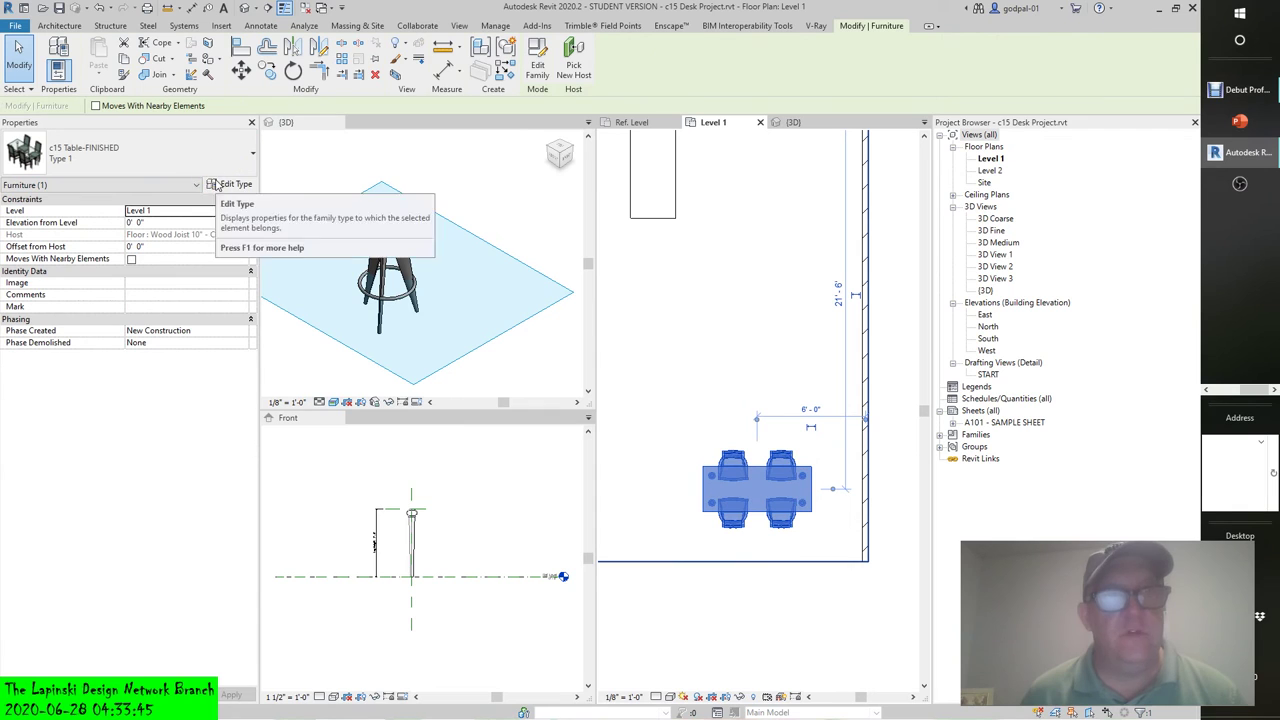
pyautogui.click(218, 186)
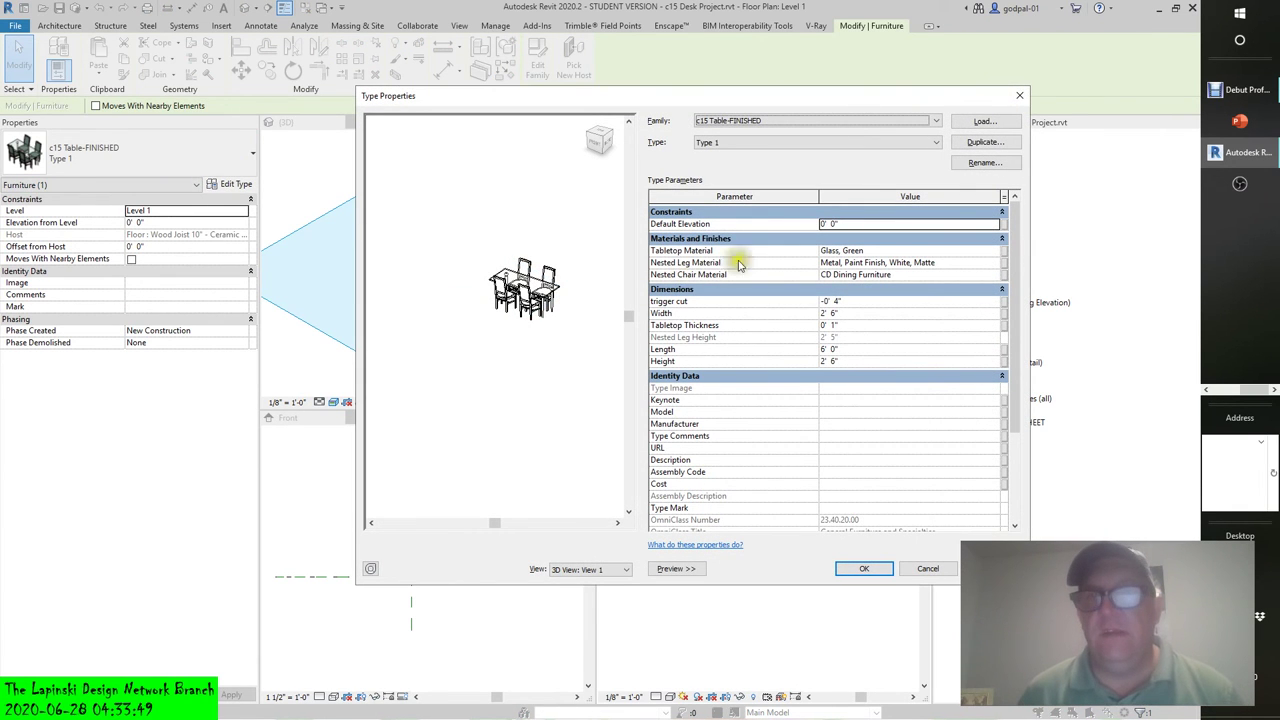
pyautogui.click(899, 264)
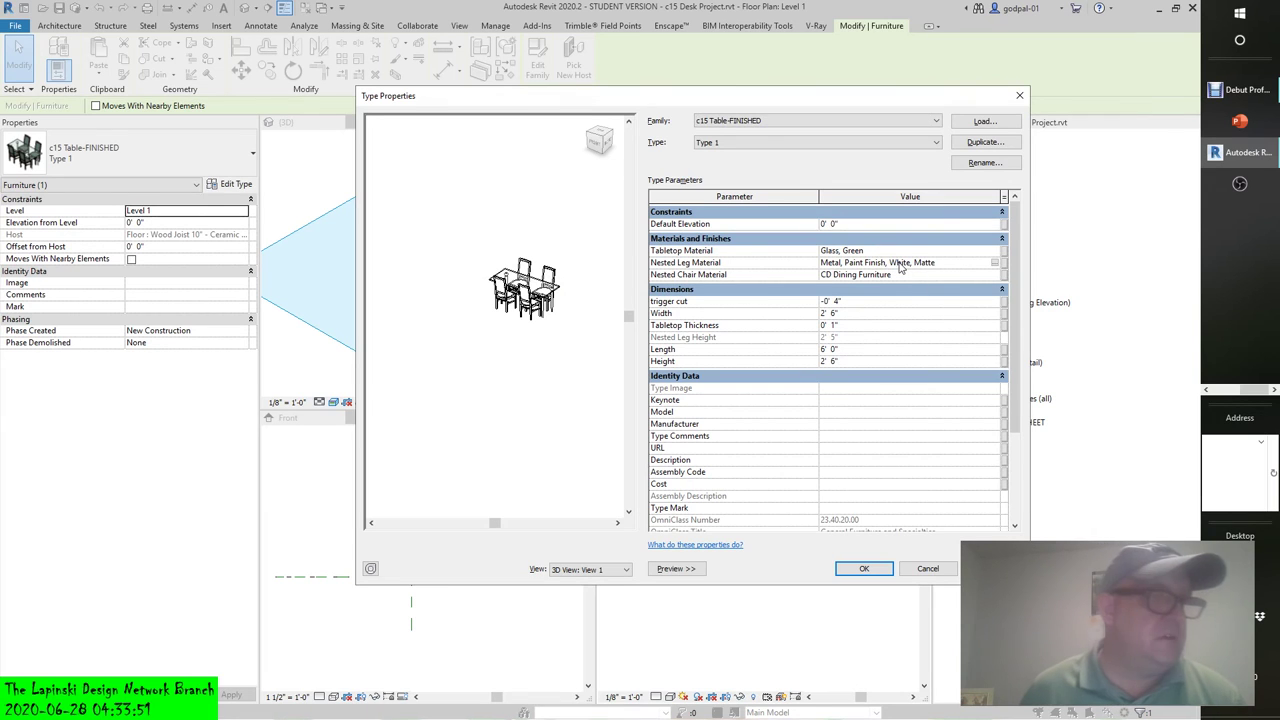
pyautogui.click(1005, 266)
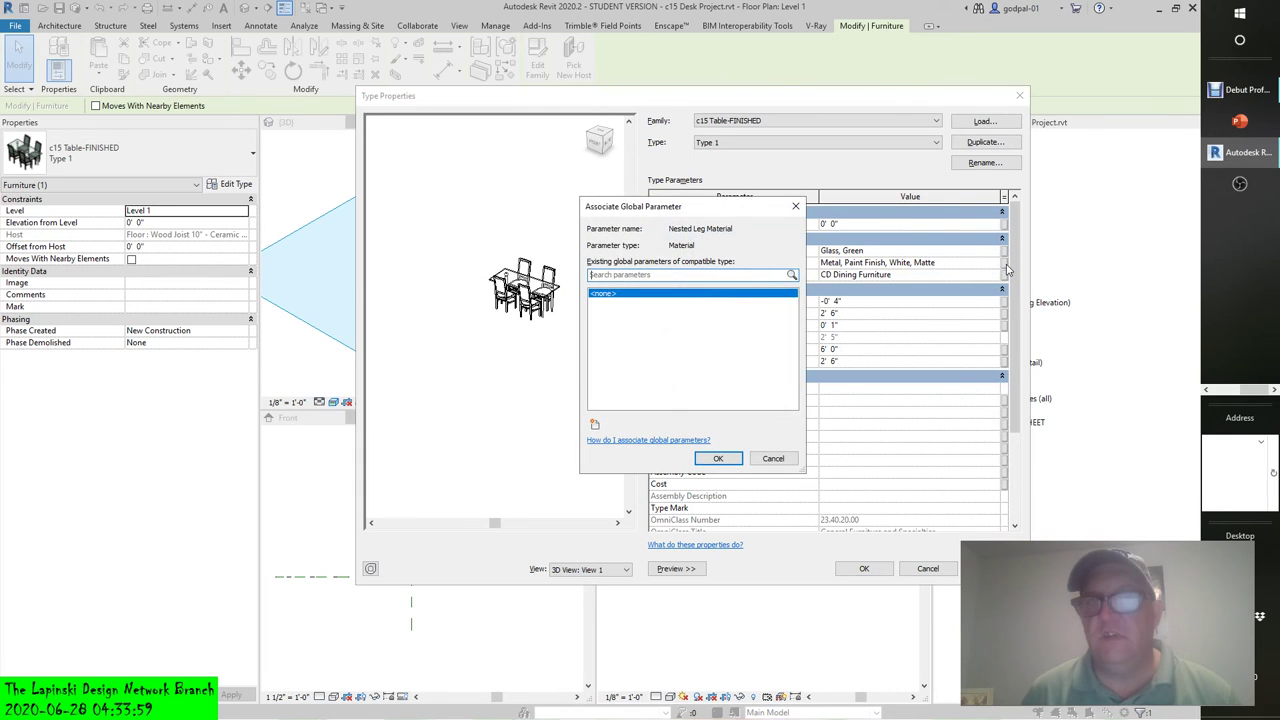
pyautogui.click(775, 459)
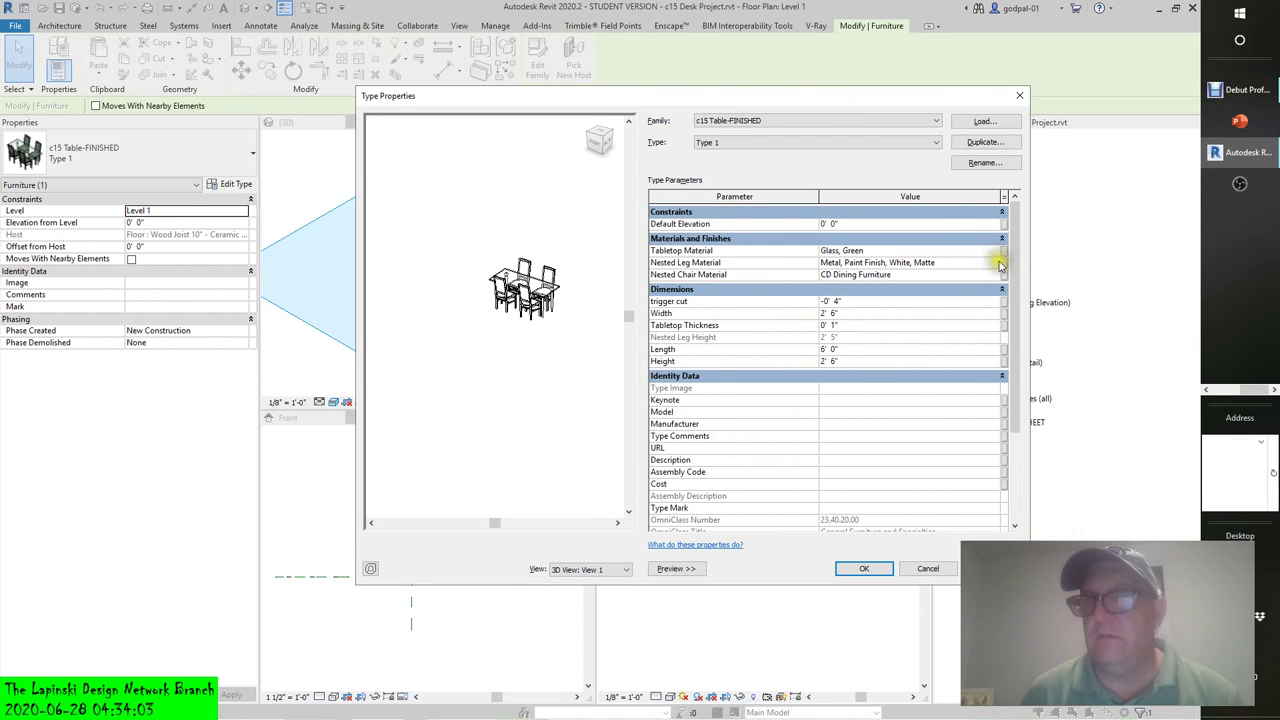
# Step: Search the project materials for "white" and use Metal, Paint Finish, White, Matte as the Type 1 table's Nested Leg Material
pyautogui.click(997, 262)
pyautogui.click(997, 264)
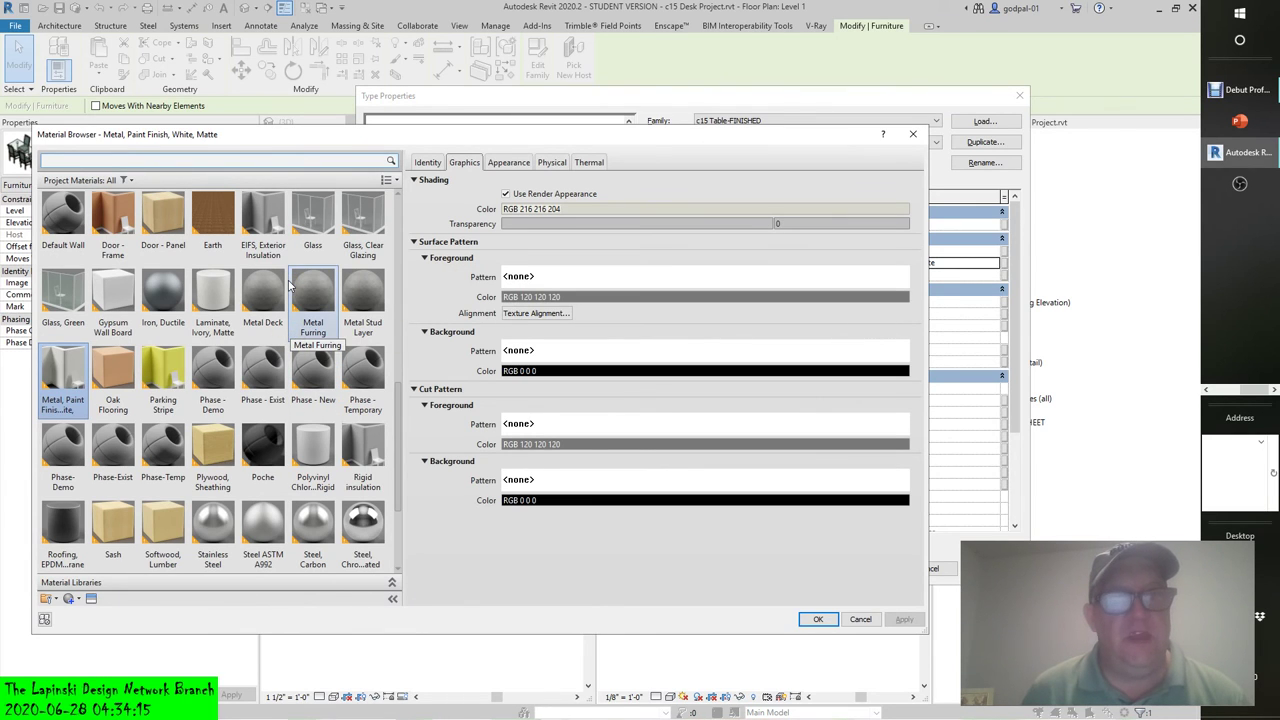
pyautogui.click(58, 163)
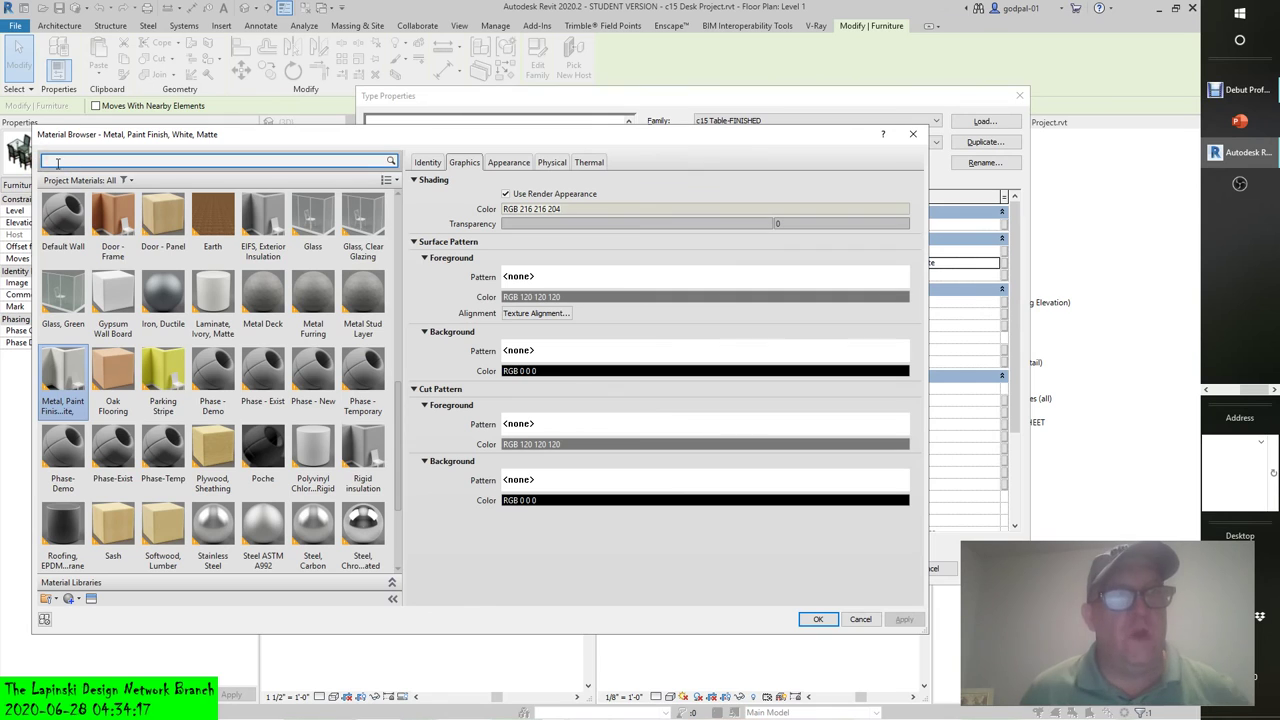
pyautogui.write('white')
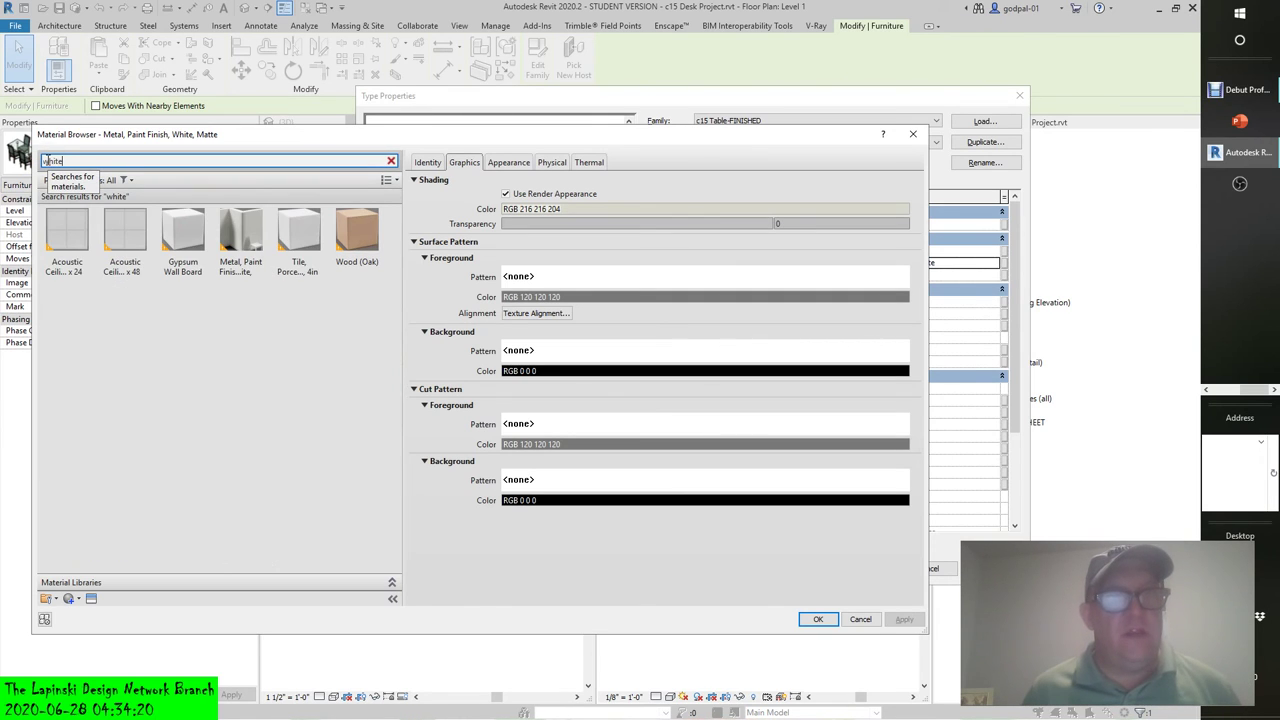
pyautogui.click(252, 236)
pyautogui.doubleClick(250, 235)
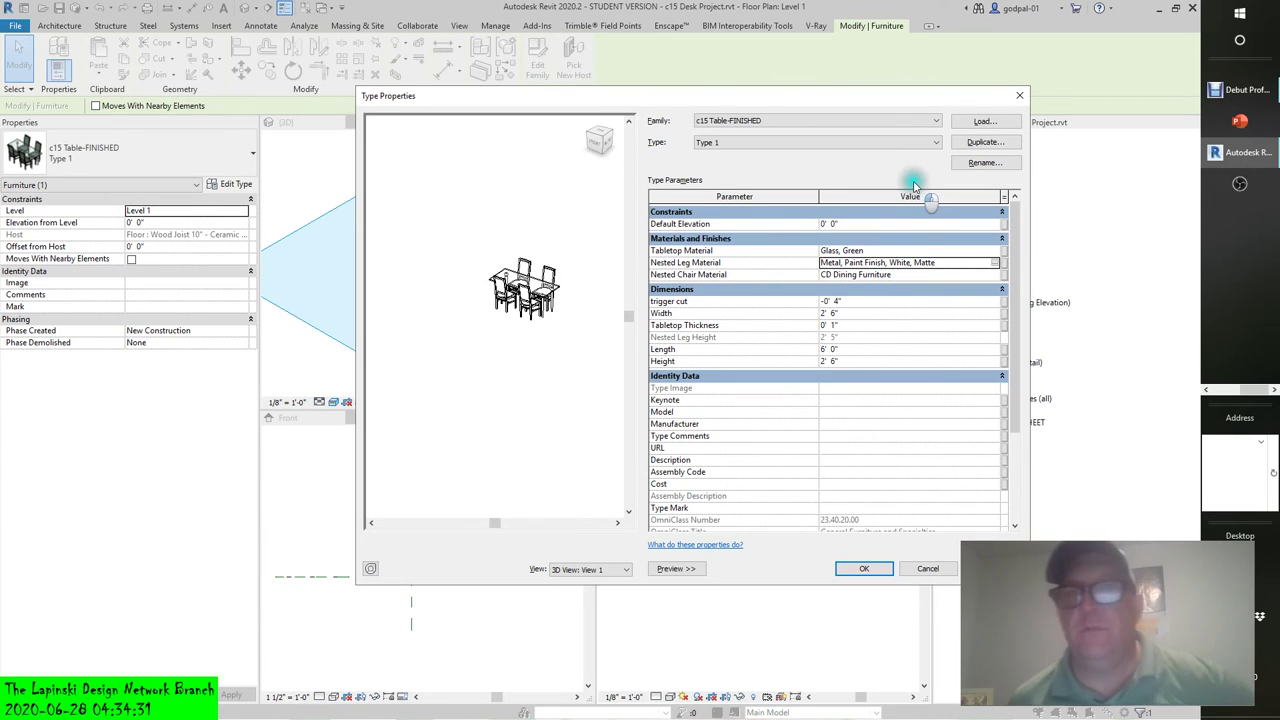
pyautogui.click(992, 262)
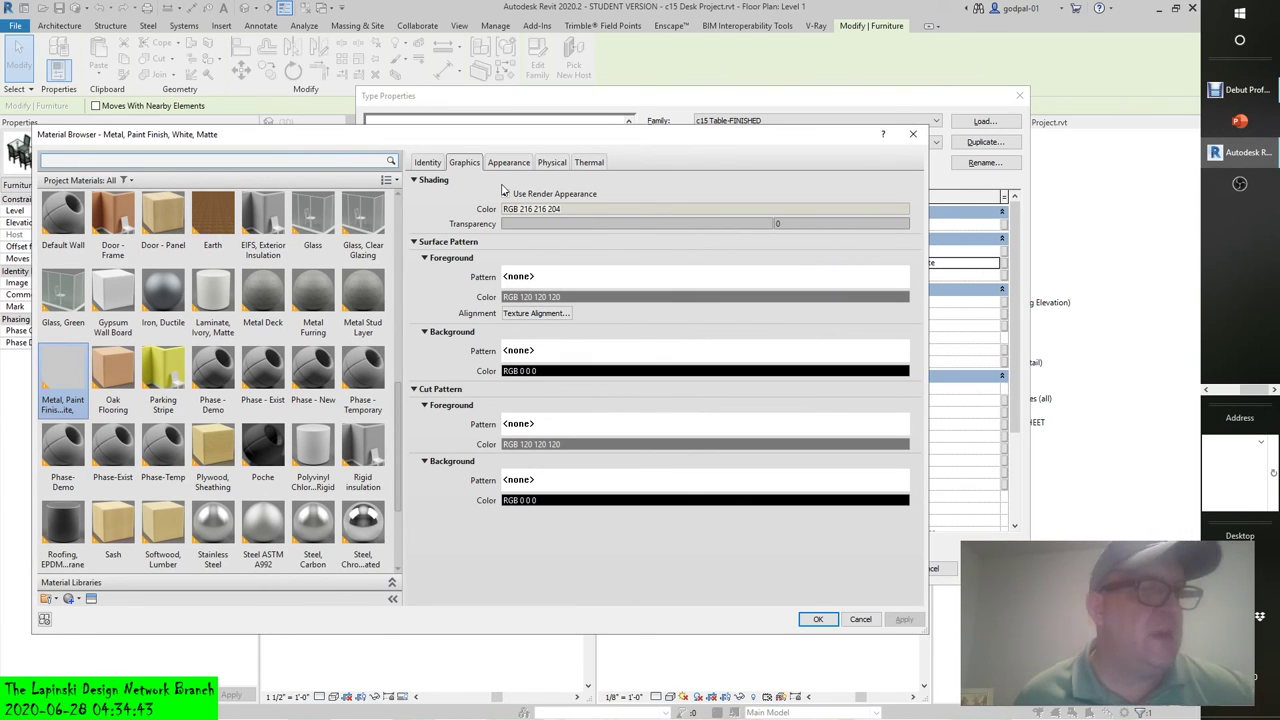
pyautogui.click(816, 619)
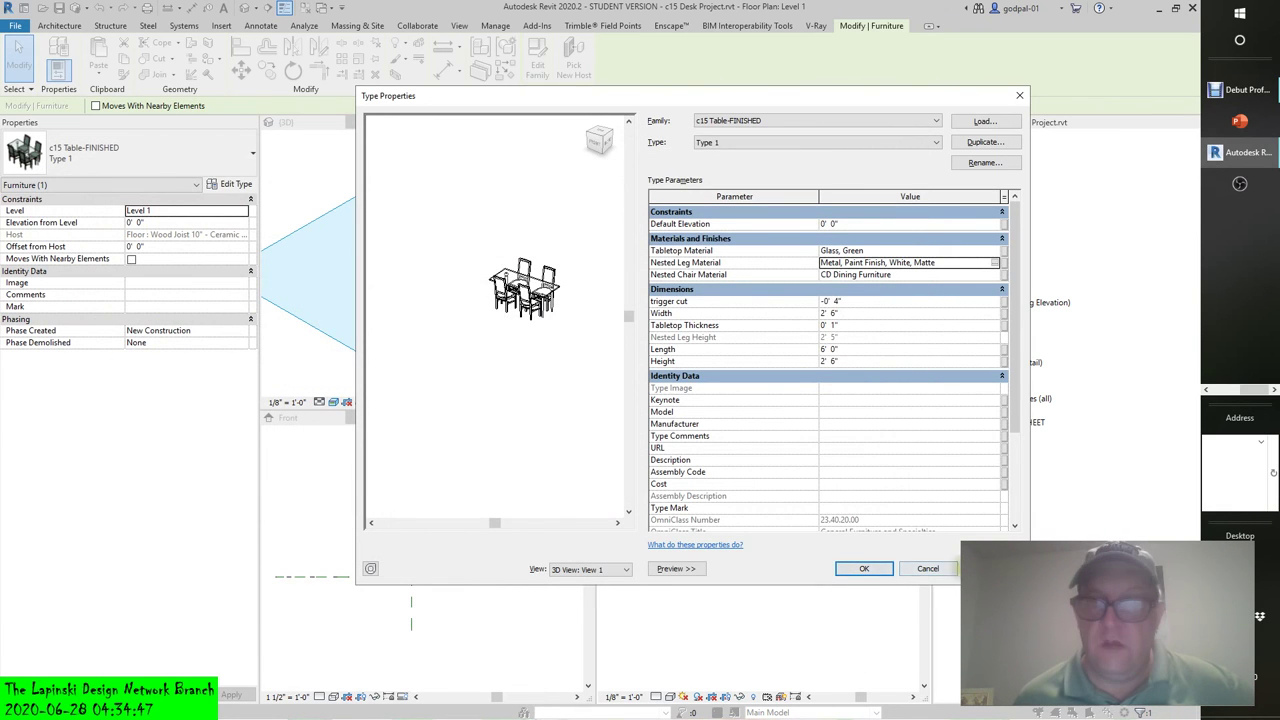
pyautogui.click(866, 570)
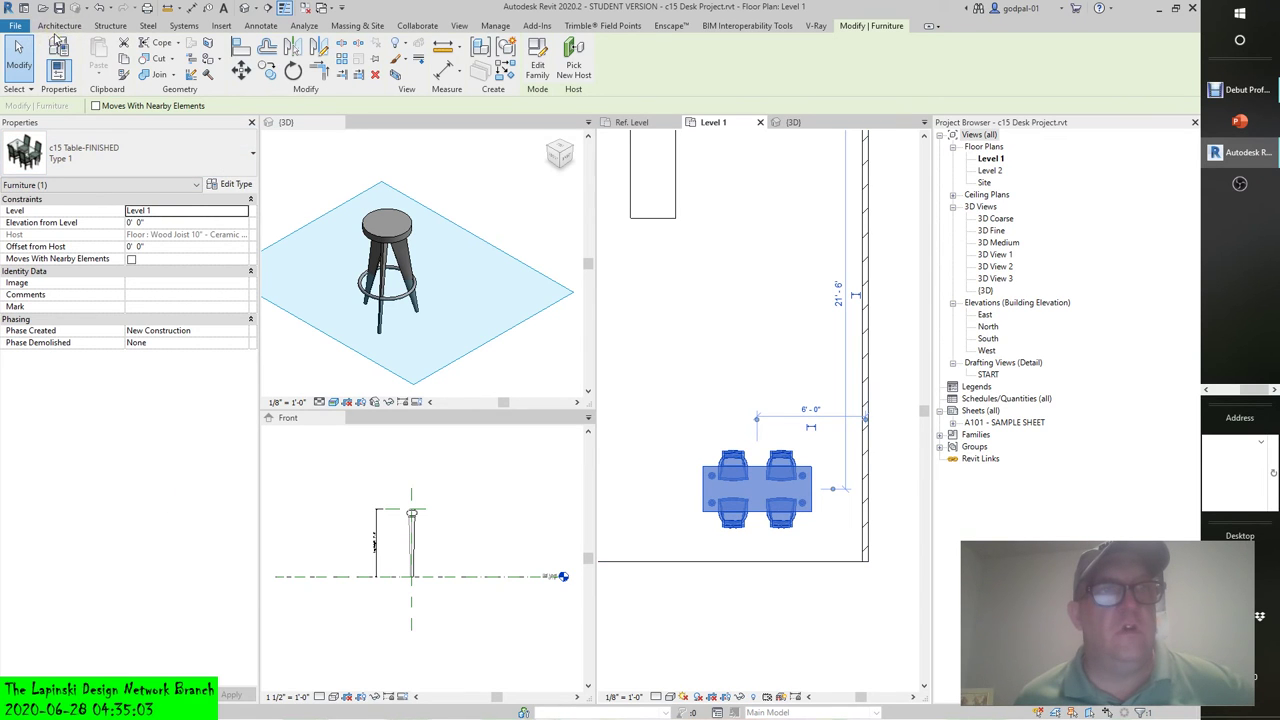
# Step: Place a c15 Table-FINISHED Type 2 table above the Type 1 table, aligned with its center about 6' from the right wall
pyautogui.click(59, 25)
pyautogui.click(160, 55)
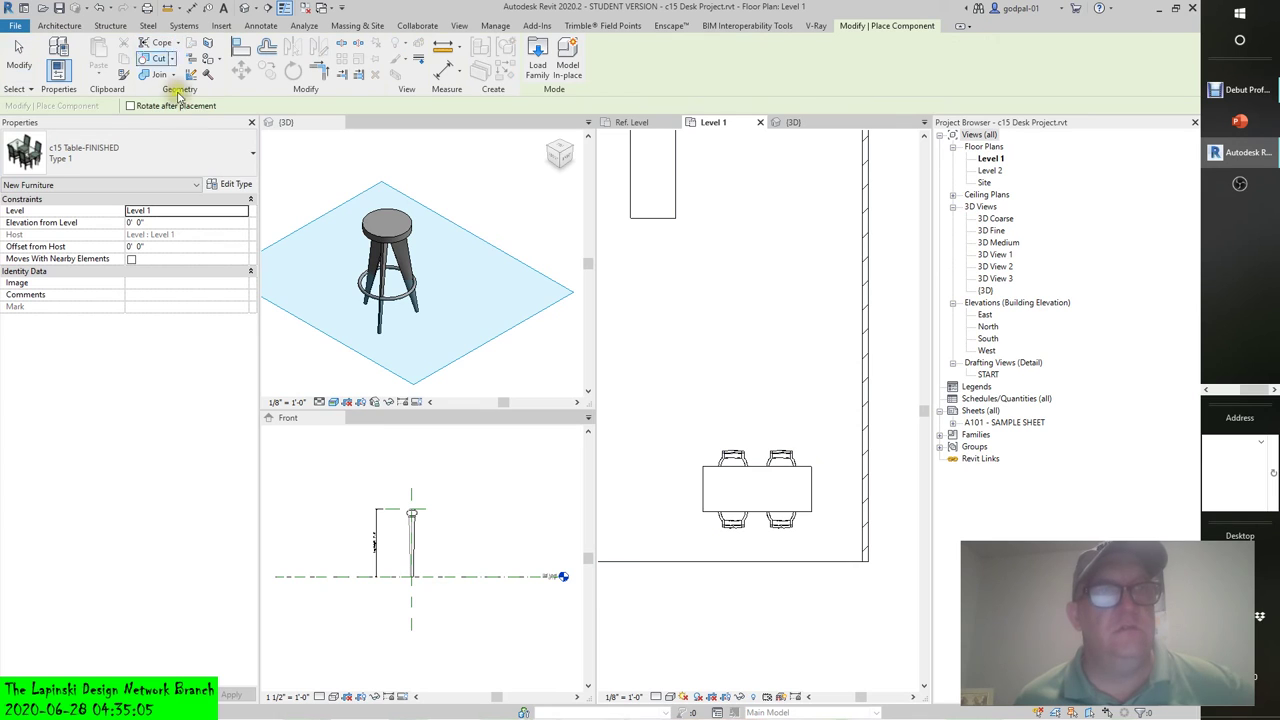
pyautogui.click(222, 155)
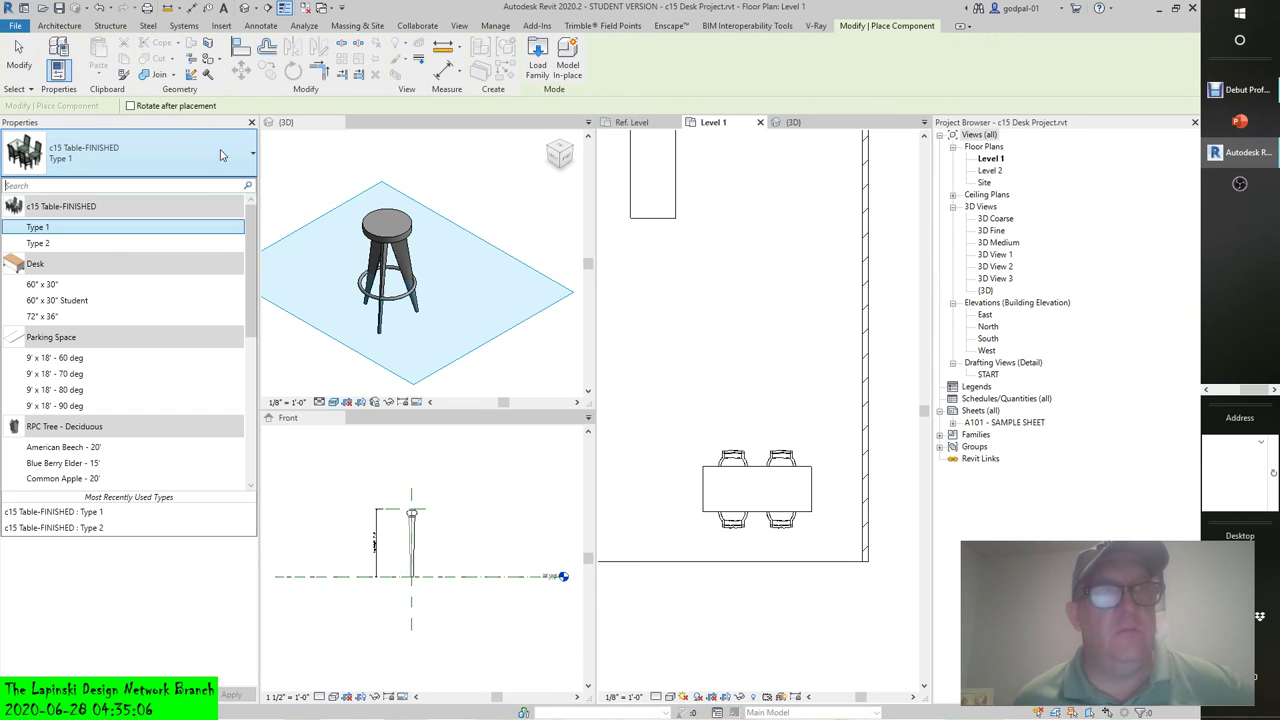
pyautogui.click(45, 243)
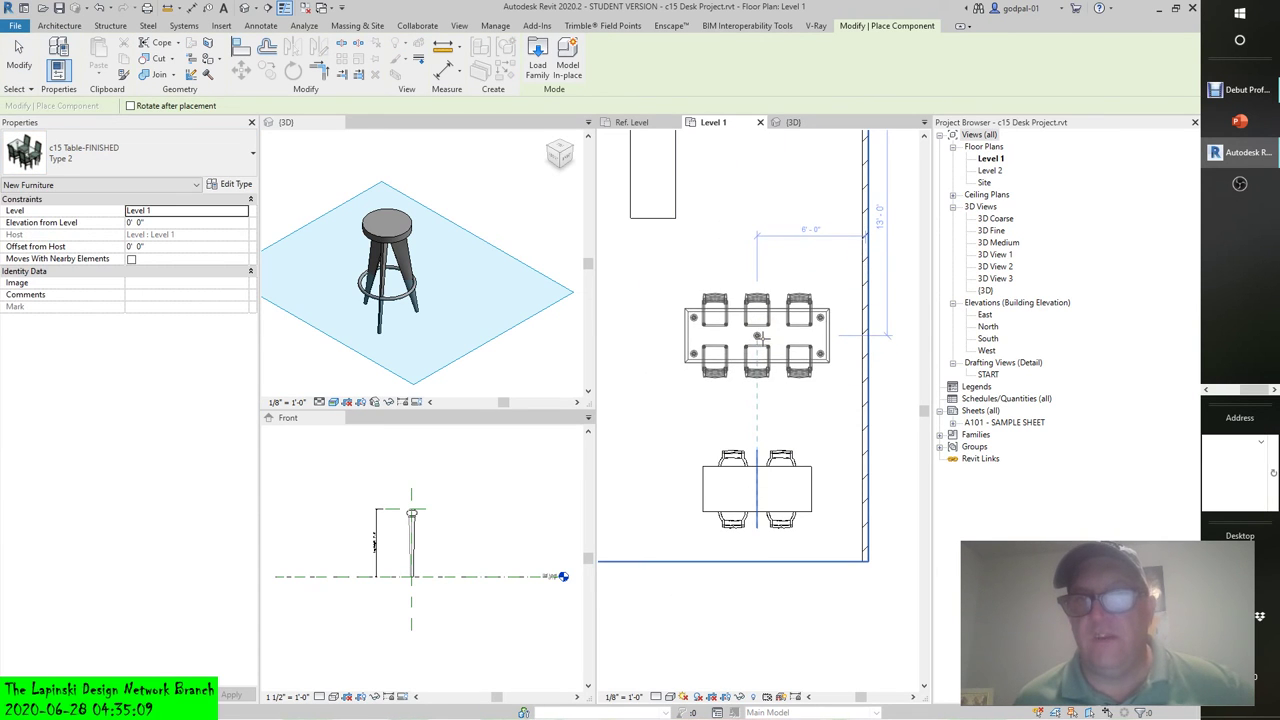
pyautogui.click(763, 336)
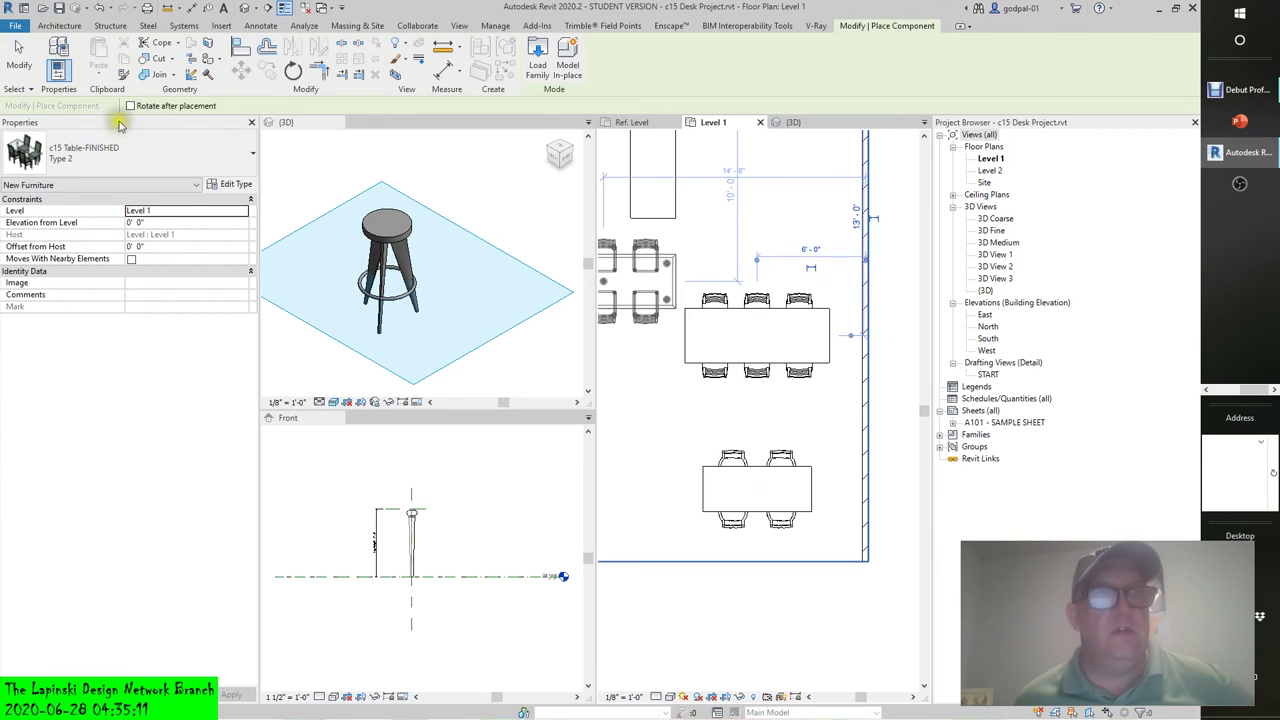
pyautogui.press('Escape')
pyautogui.press('Escape')
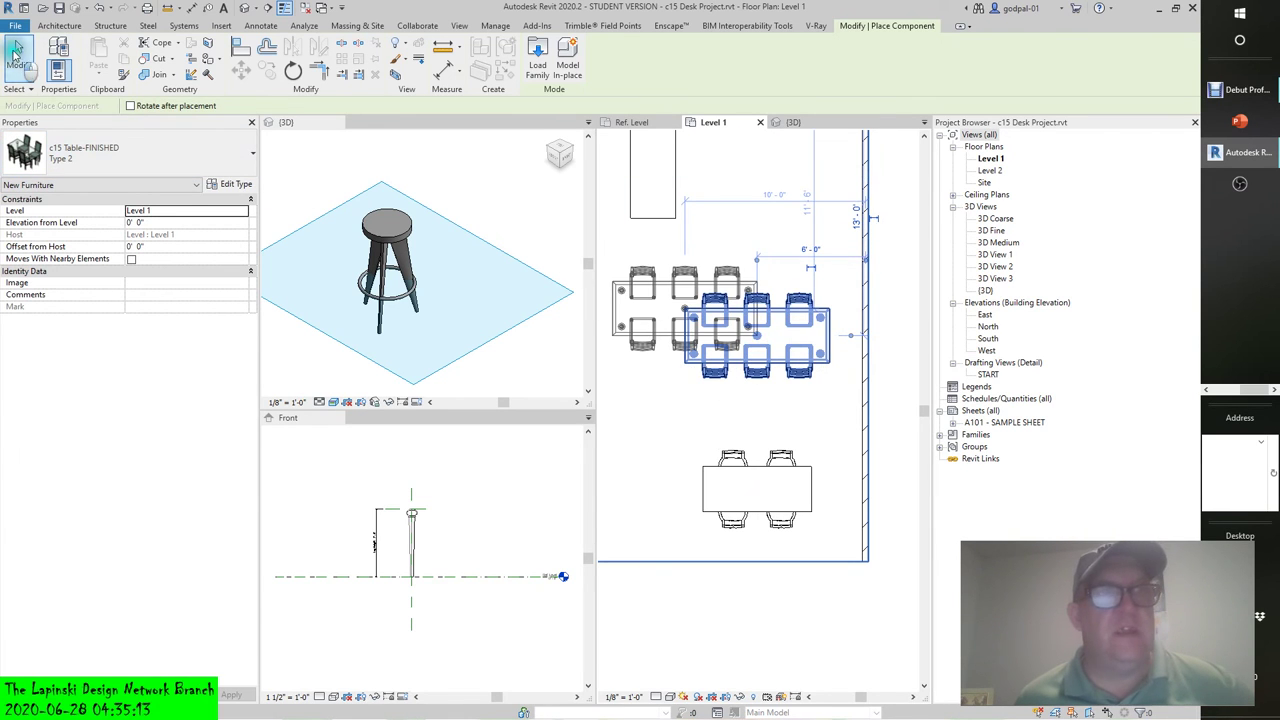
# Step: Inspect the placed Type 2 table's type properties and the project material assigned to its Nested Leg Material
pyautogui.click(799, 349)
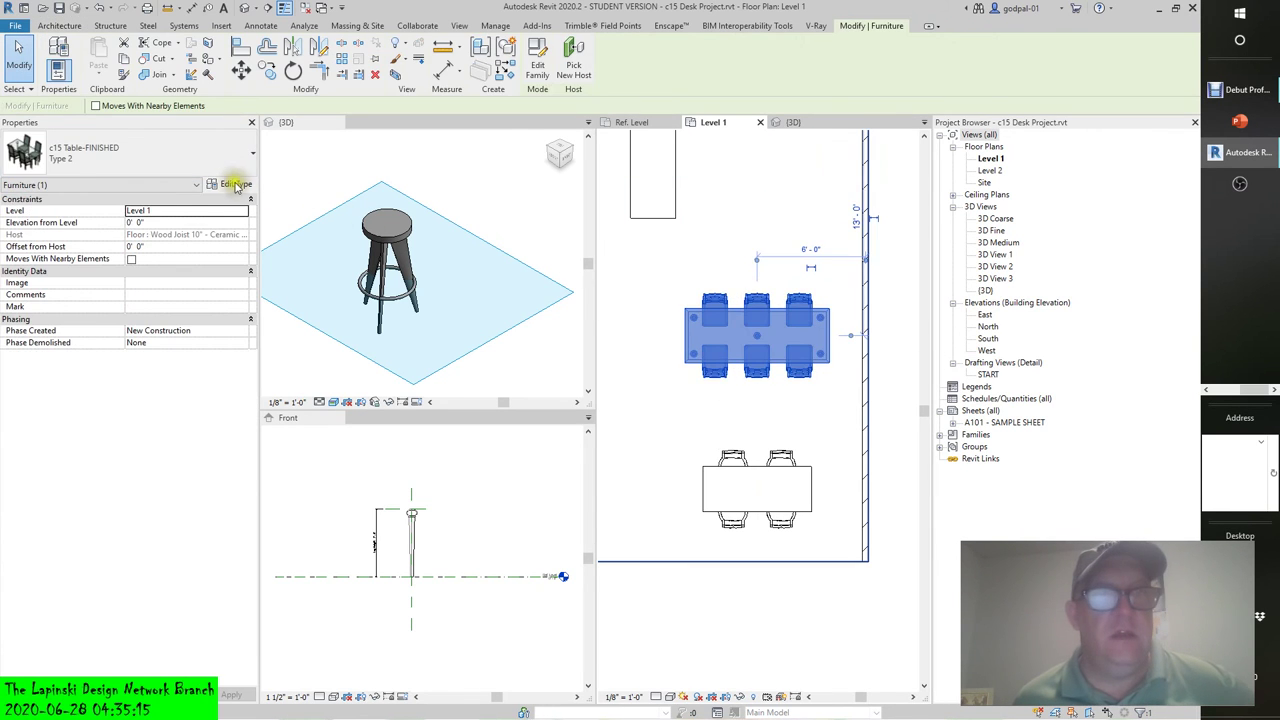
pyautogui.click(236, 185)
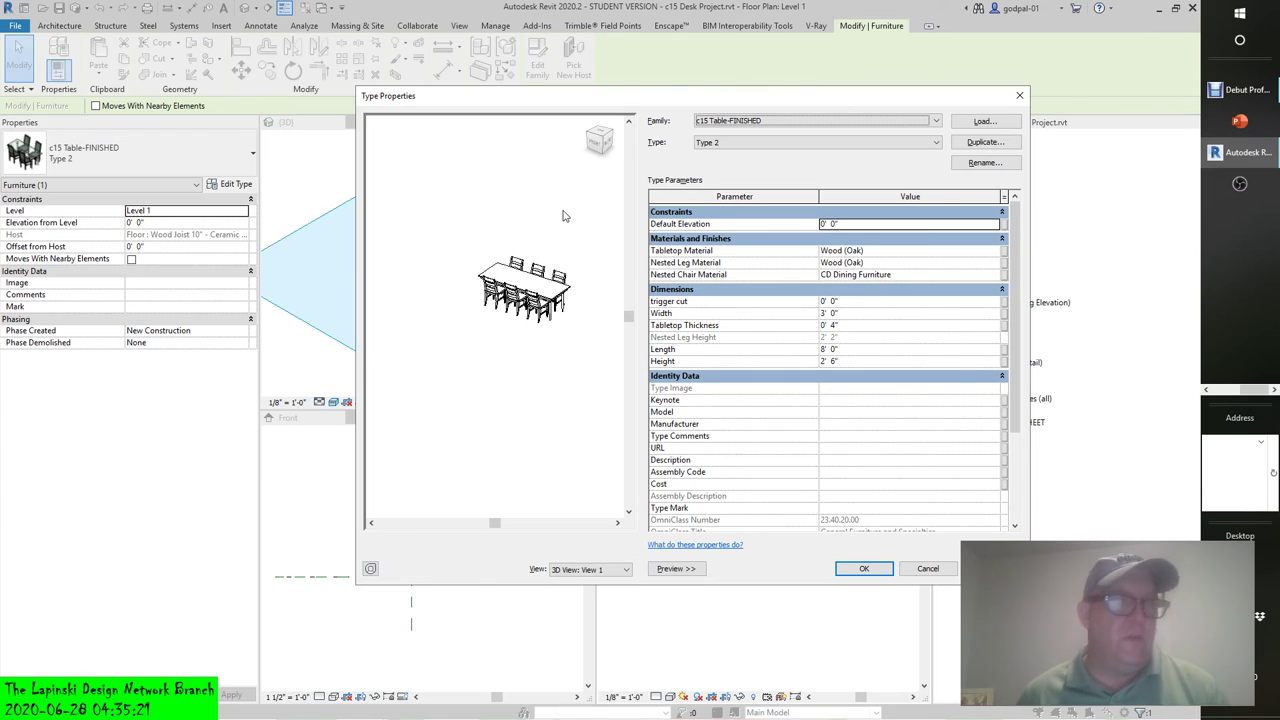
pyautogui.doubleClick(998, 263)
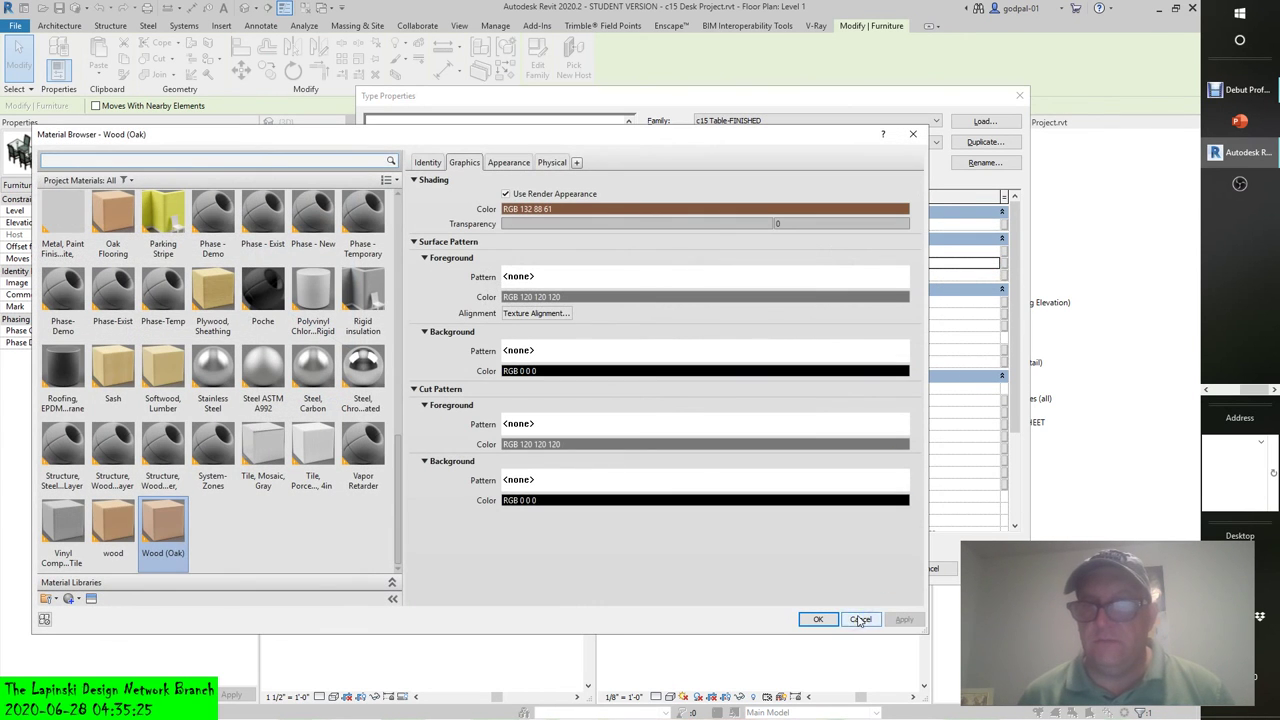
pyautogui.click(818, 618)
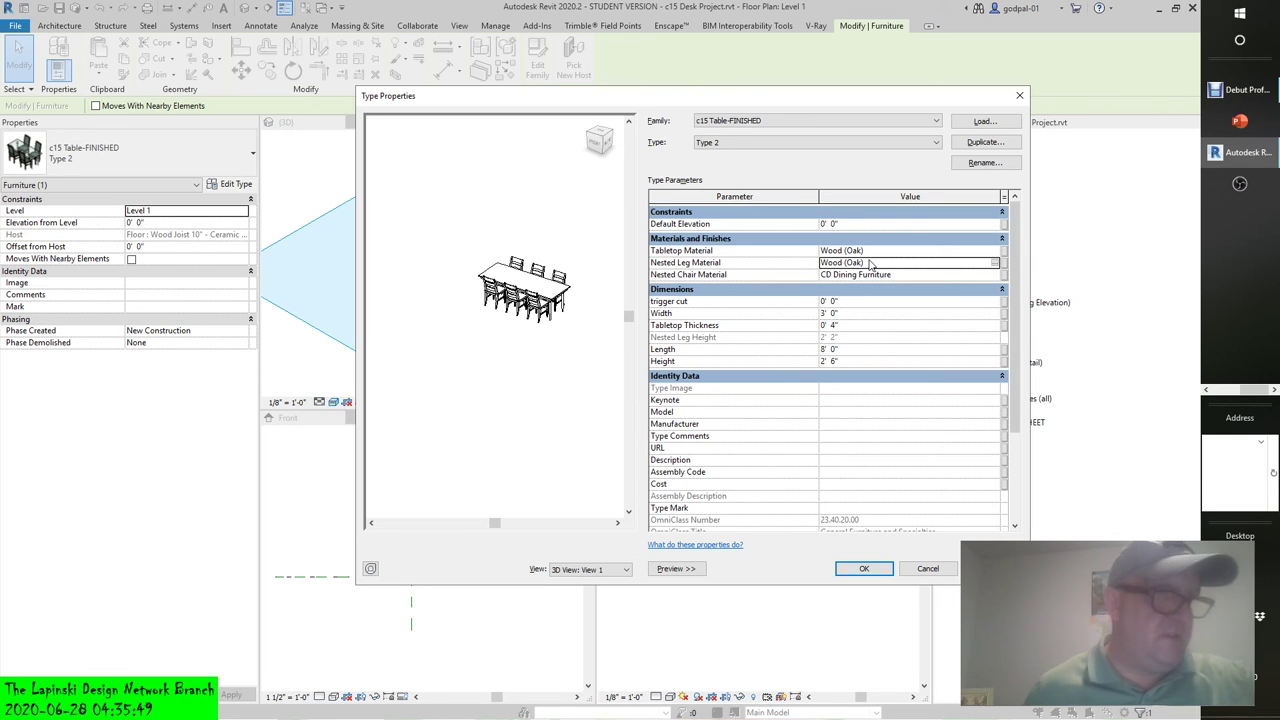
pyautogui.click(862, 568)
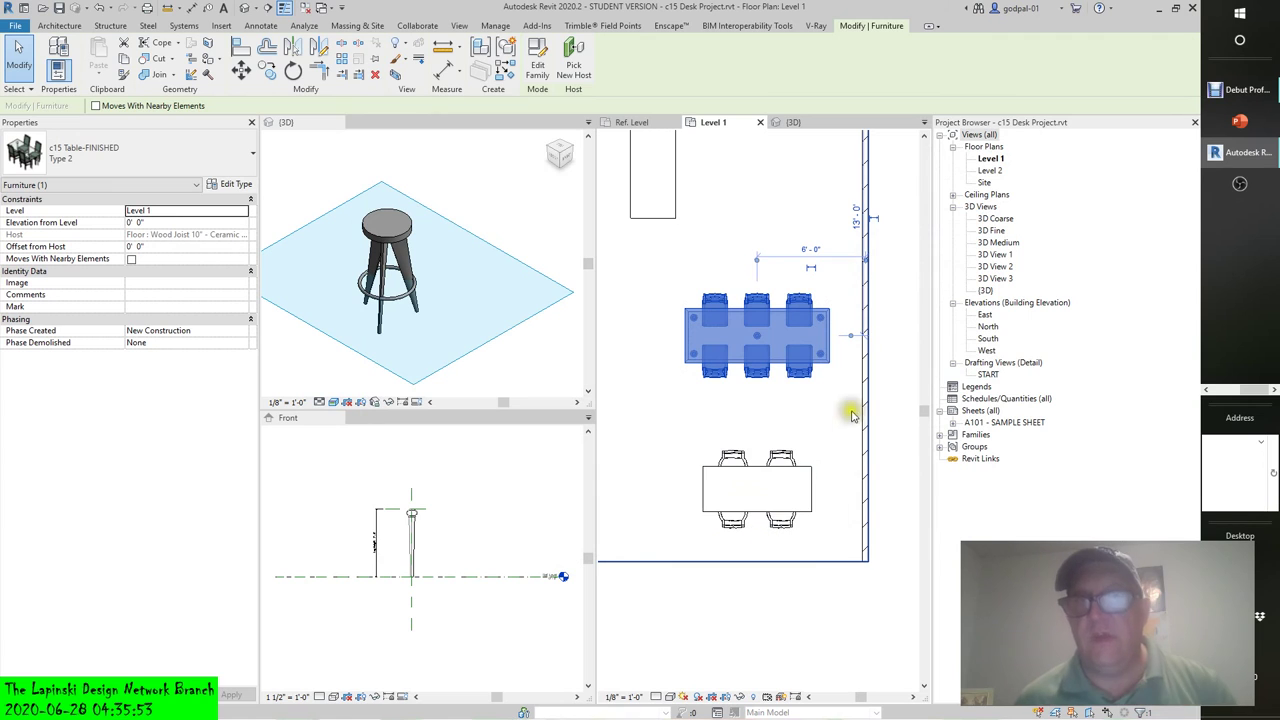
# Step: Show the project's 3D view from a corner facing both dining tables and set its visual style to Realistic
pyautogui.click(808, 125)
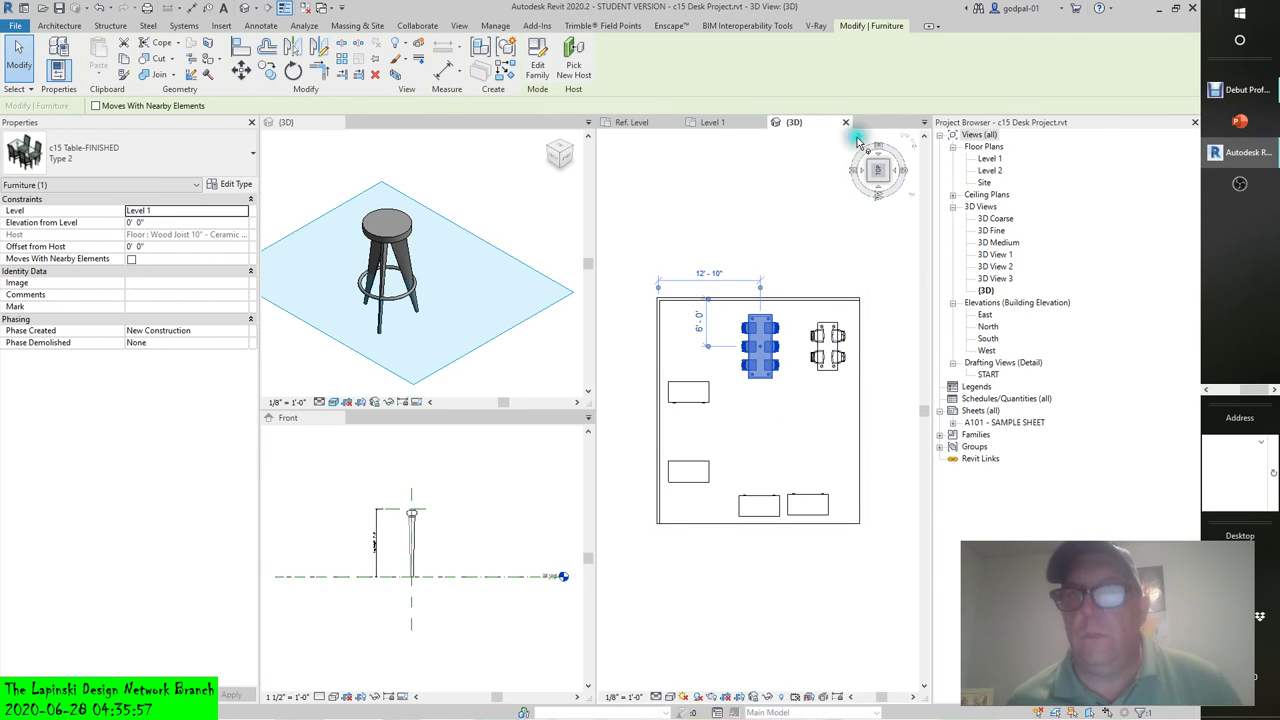
pyautogui.click(857, 142)
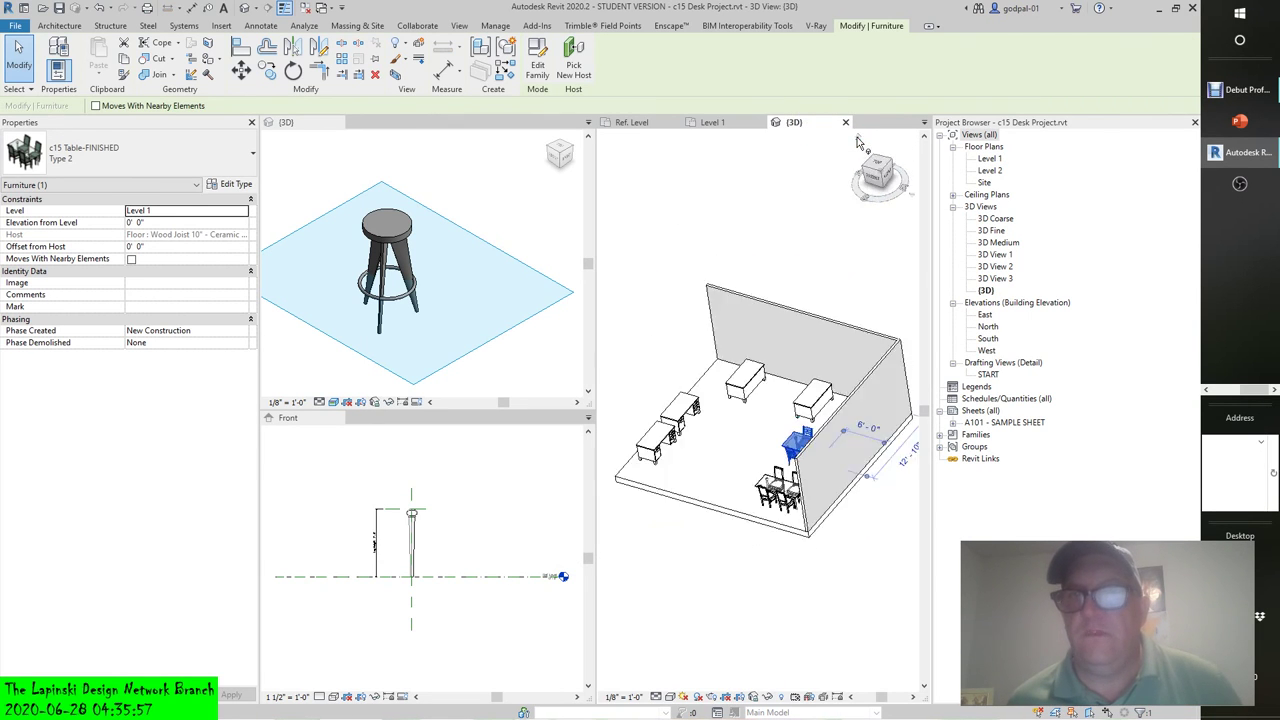
pyautogui.click(899, 171)
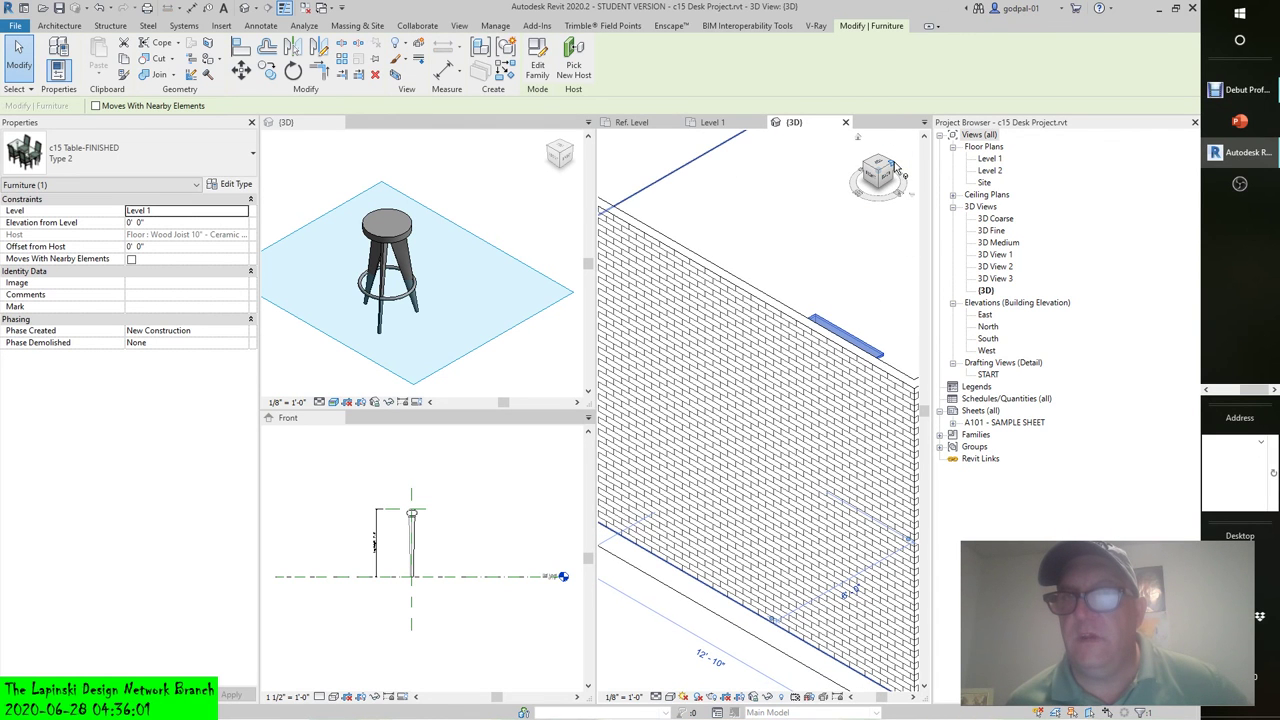
pyautogui.click(896, 166)
pyautogui.scroll(-3, 843, 402)
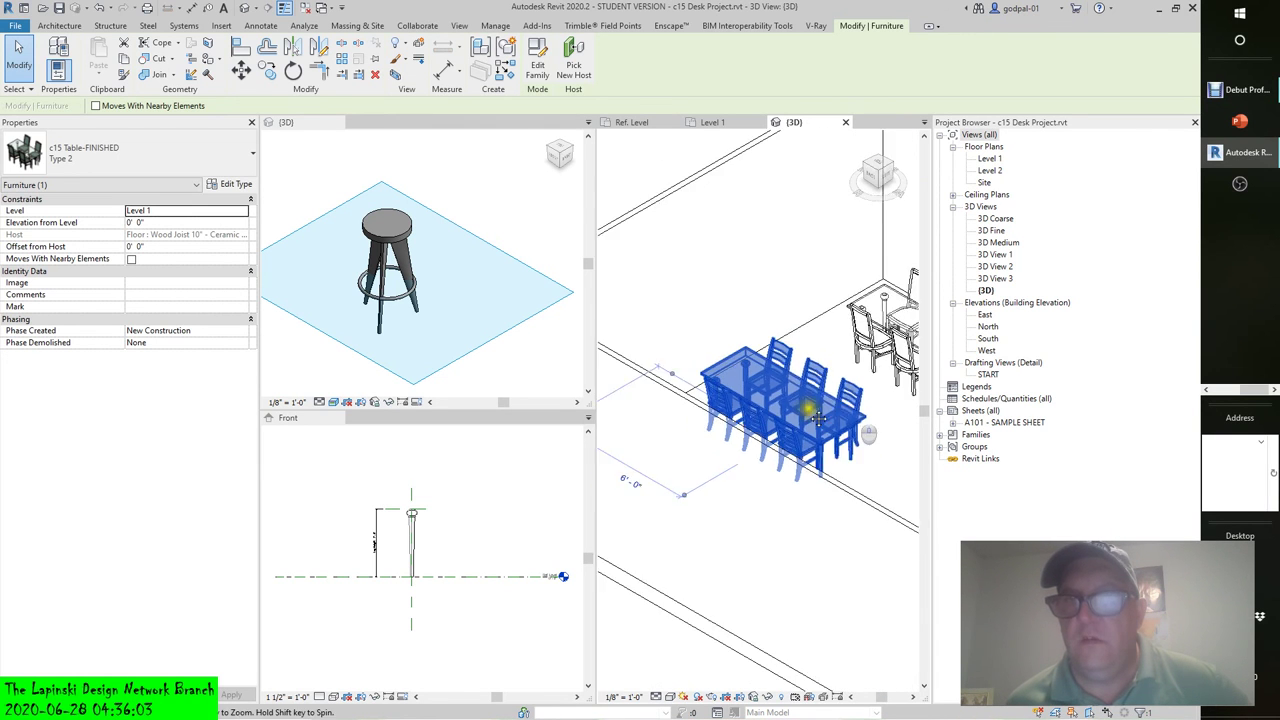
pyautogui.moveTo(814, 414); pyautogui.dragTo(690, 372, button='middle')
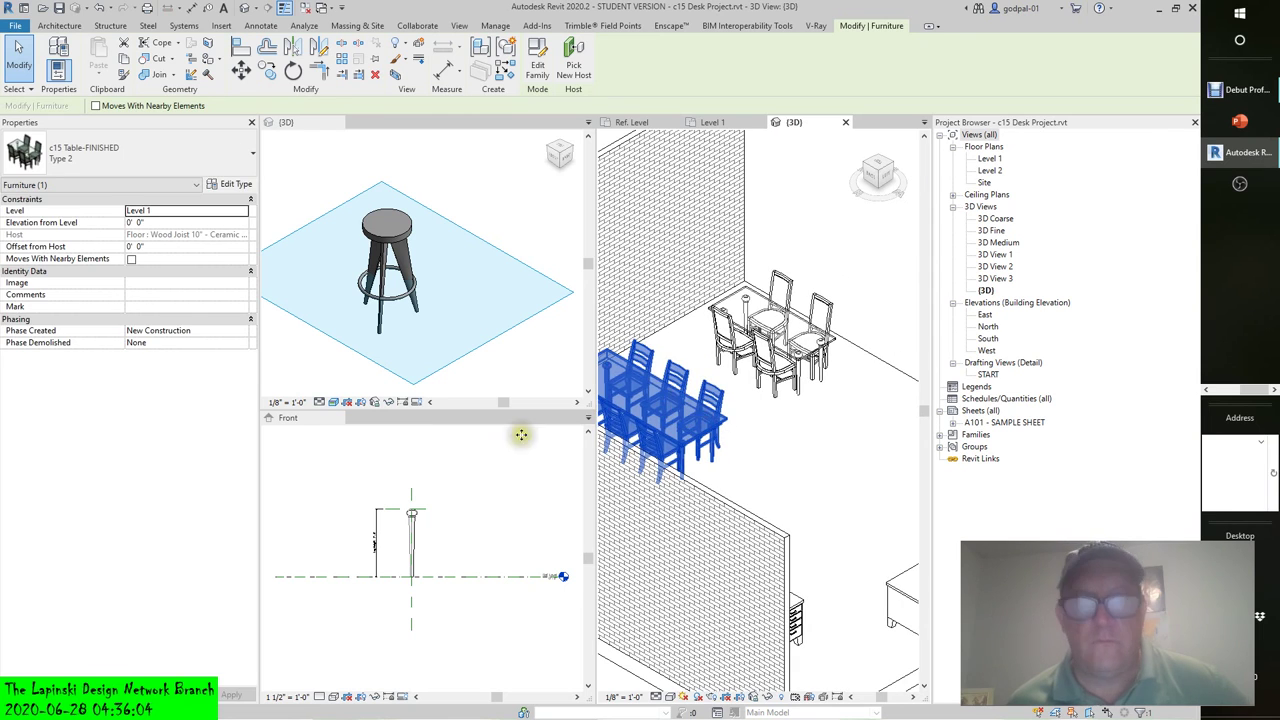
pyautogui.click(668, 696)
pyautogui.click(700, 666)
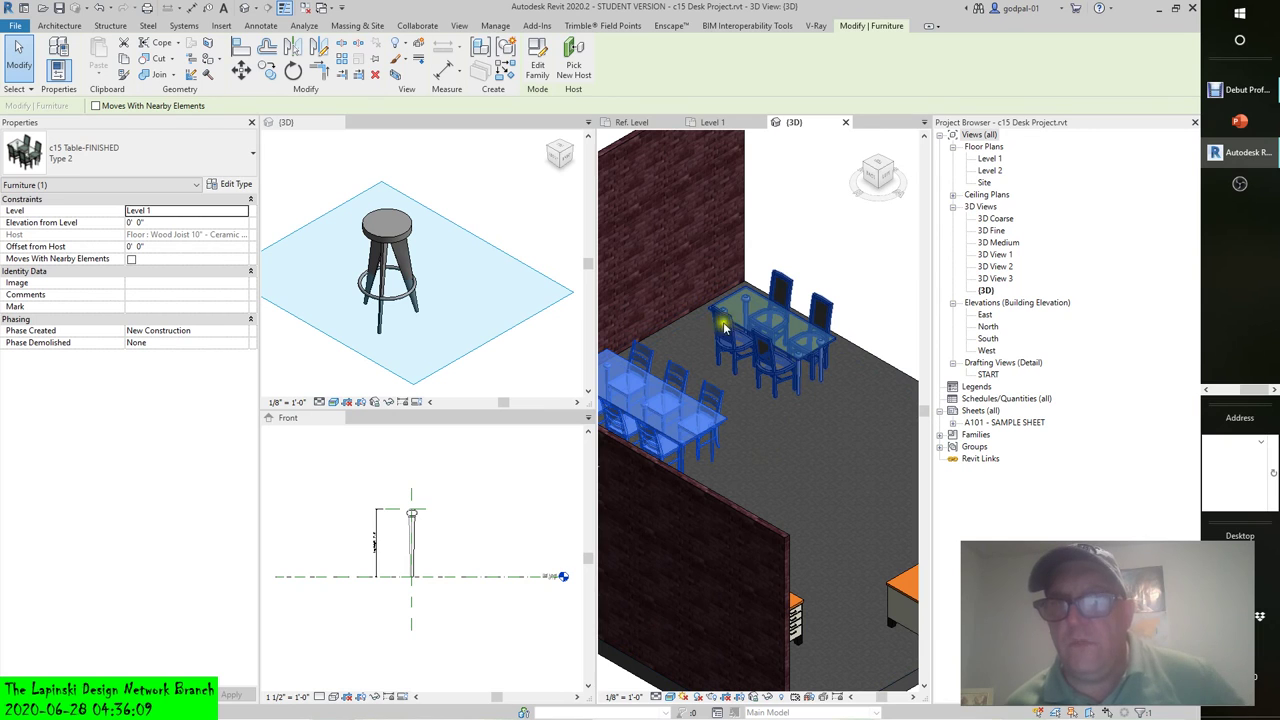
# Step: Examine the tabletop, leg and chair materials of the Type 2 and Type 1 tables up close, then the whole furnished room from a corner
pyautogui.moveTo(692, 429); pyautogui.dragTo(752, 414, button='middle')
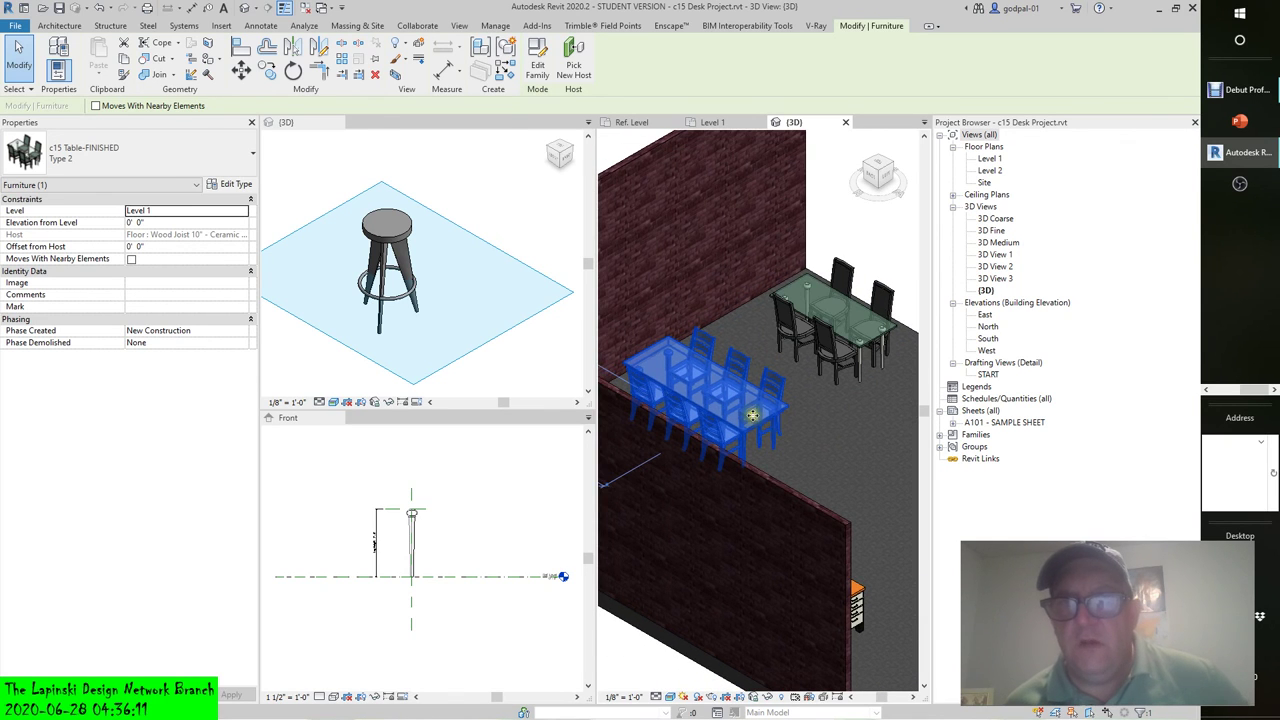
pyautogui.scroll(5, 731, 407)
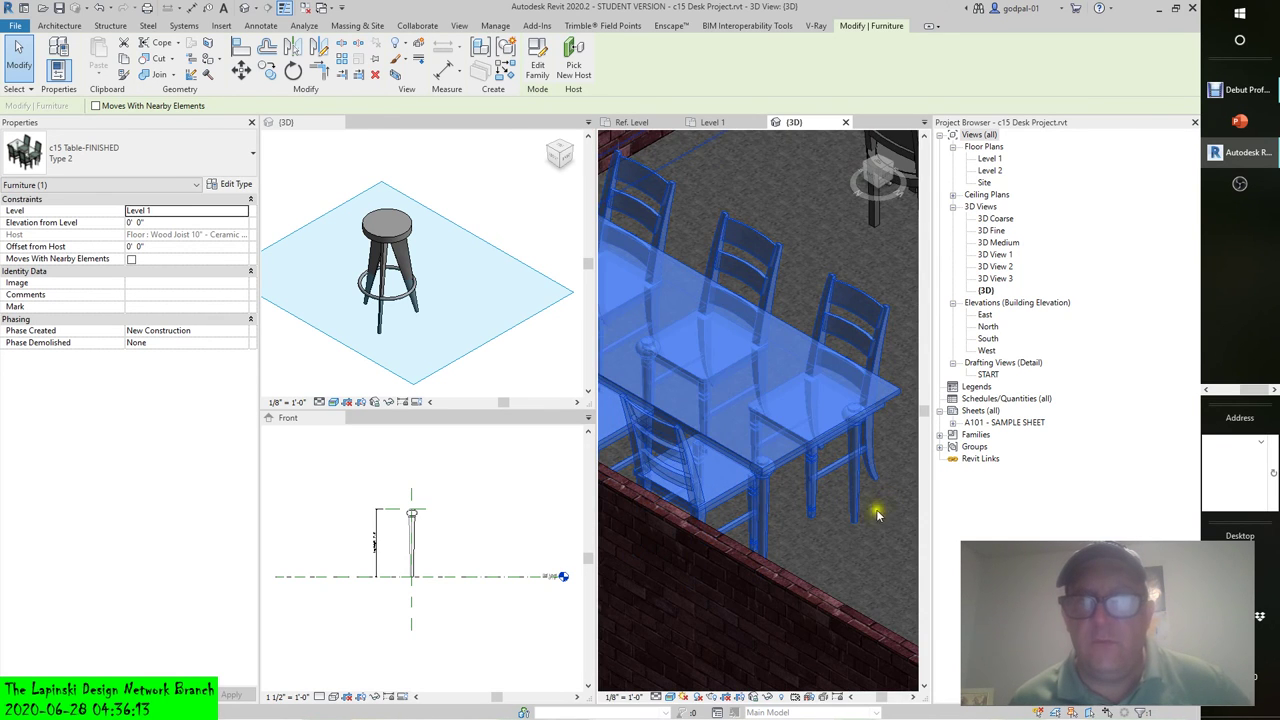
pyautogui.click(872, 526)
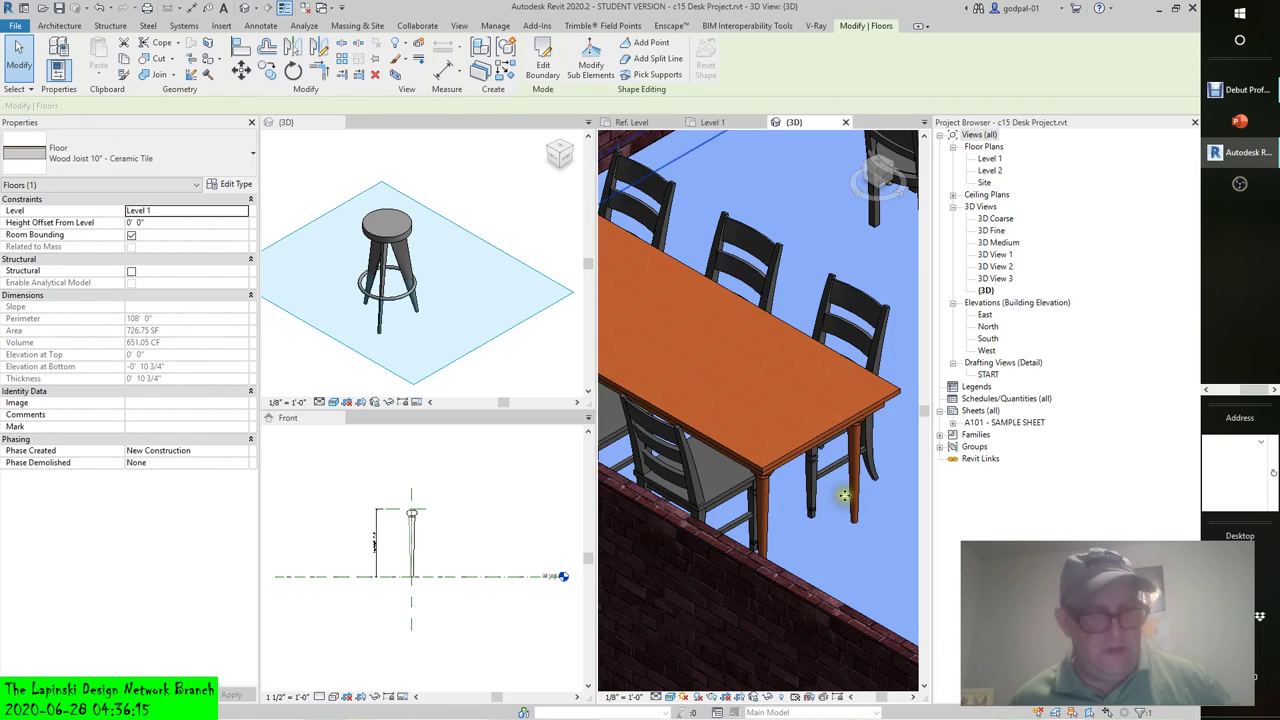
pyautogui.keyDown('shift'); pyautogui.moveTo(852, 496); pyautogui.dragTo(773, 458, button='middle'); pyautogui.keyUp('shift')
pyautogui.scroll(6, 778, 463)
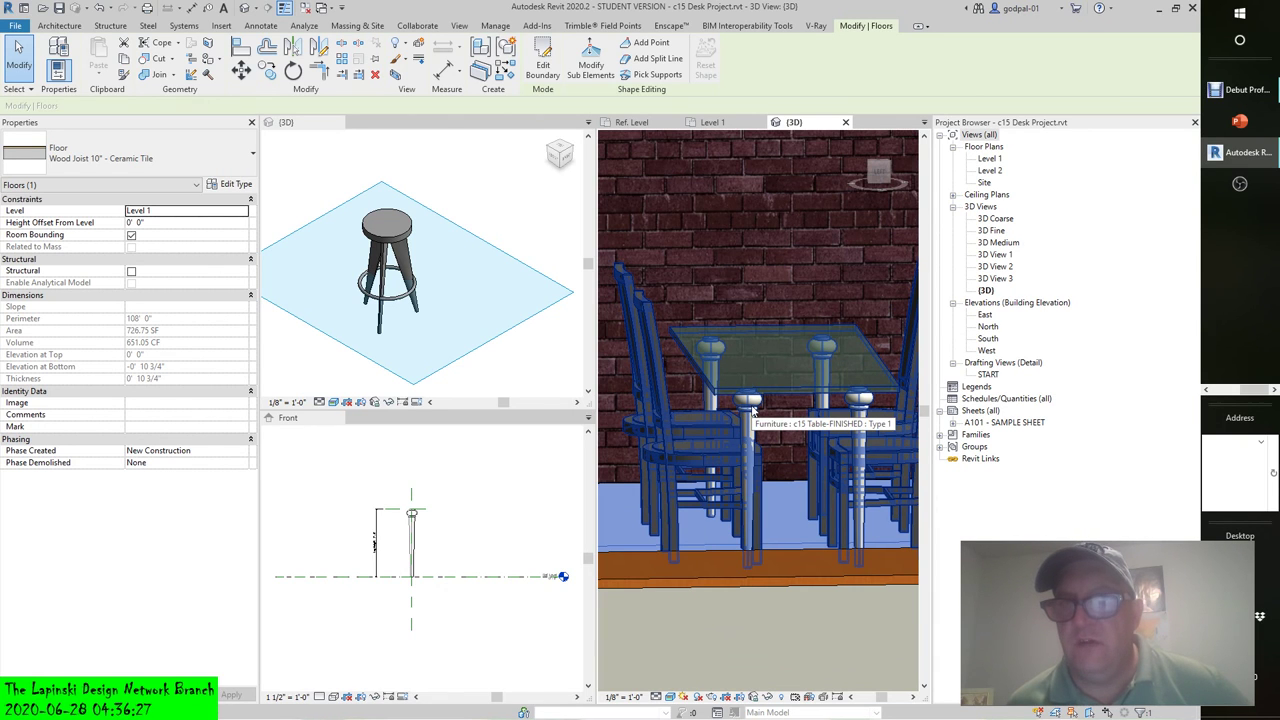
pyautogui.scroll(-3, 754, 410)
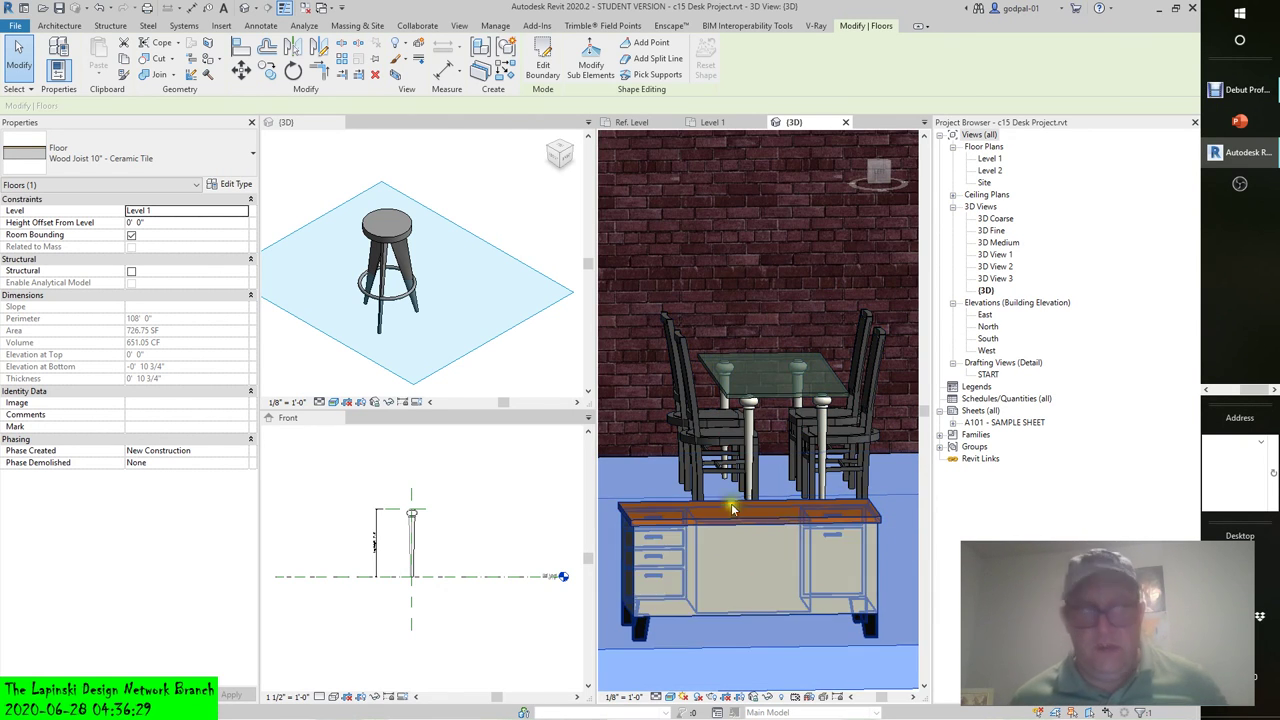
pyautogui.keyDown('shift'); pyautogui.moveTo(745, 430); pyautogui.dragTo(816, 545, button='middle'); pyautogui.keyUp('shift')
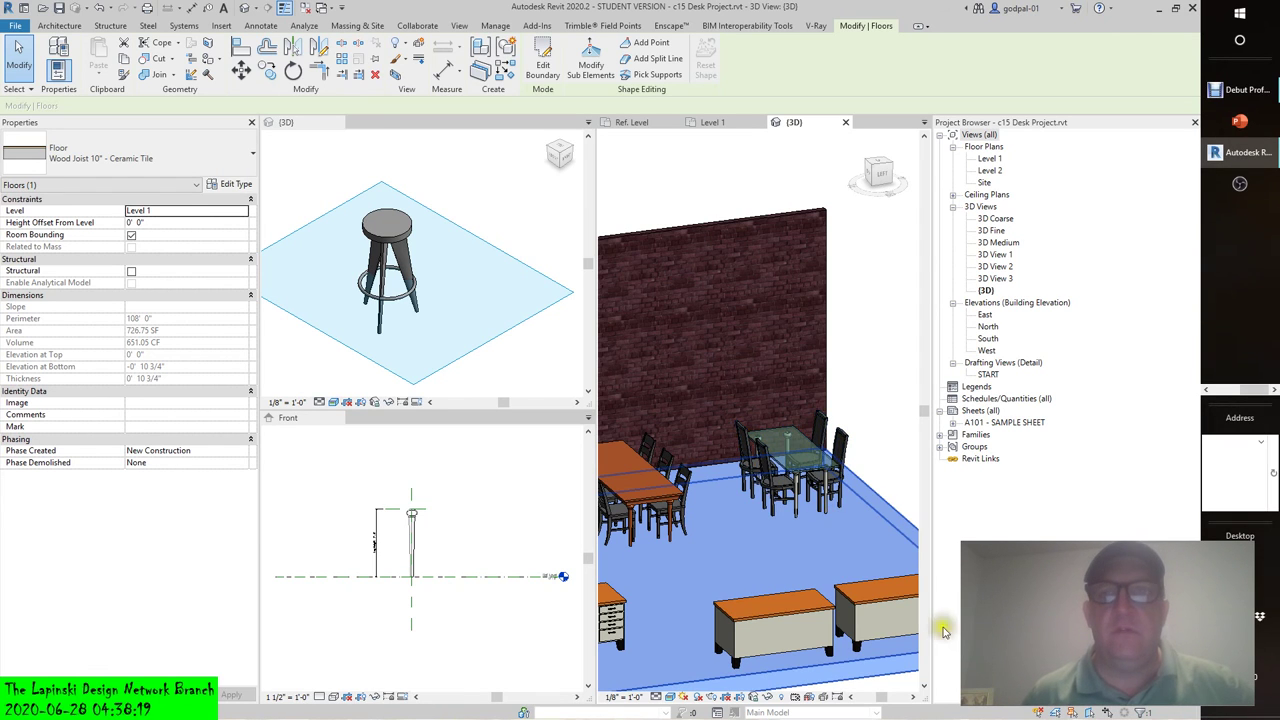
pyautogui.click(895, 182)
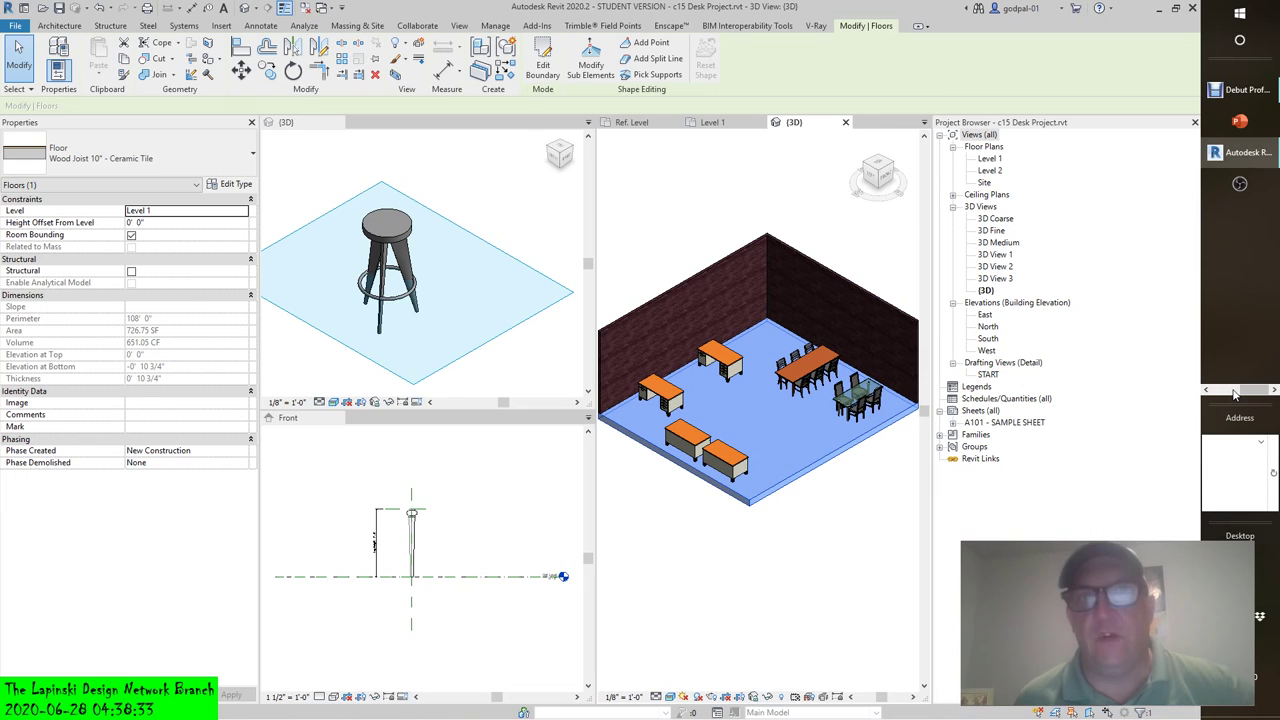
pyautogui.moveTo(1232, 96)
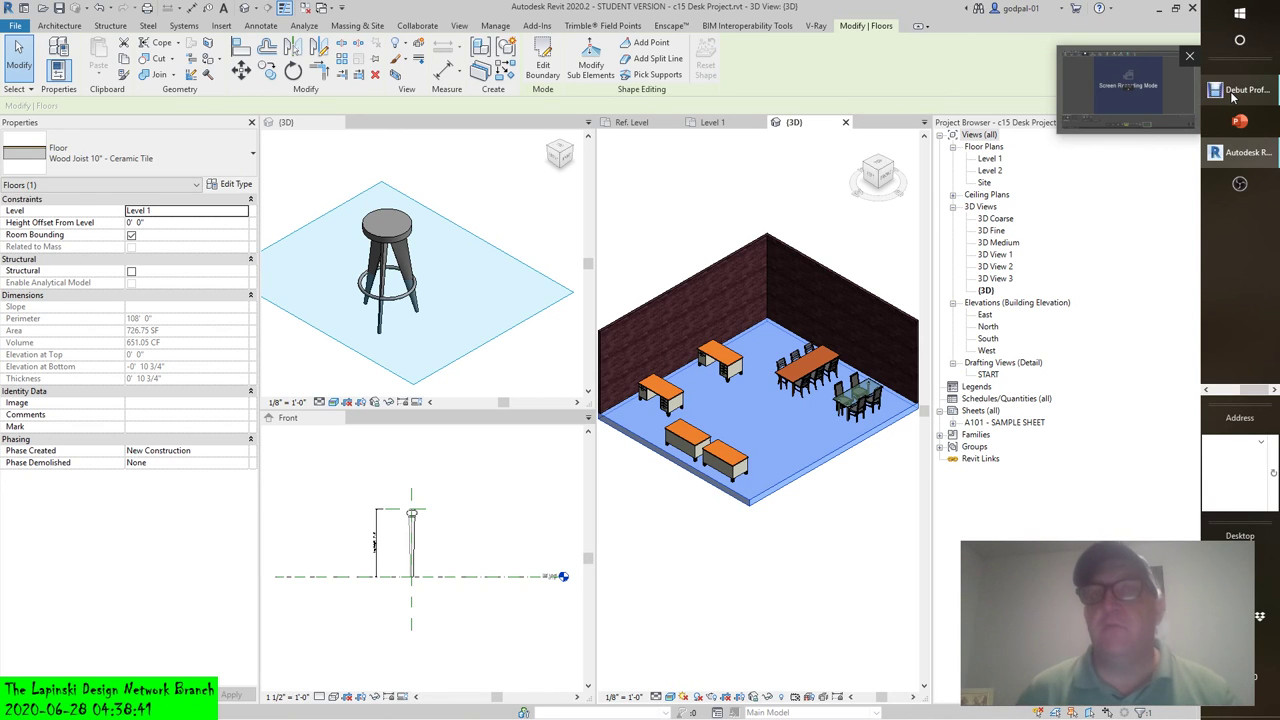
pyautogui.click(1130, 95)
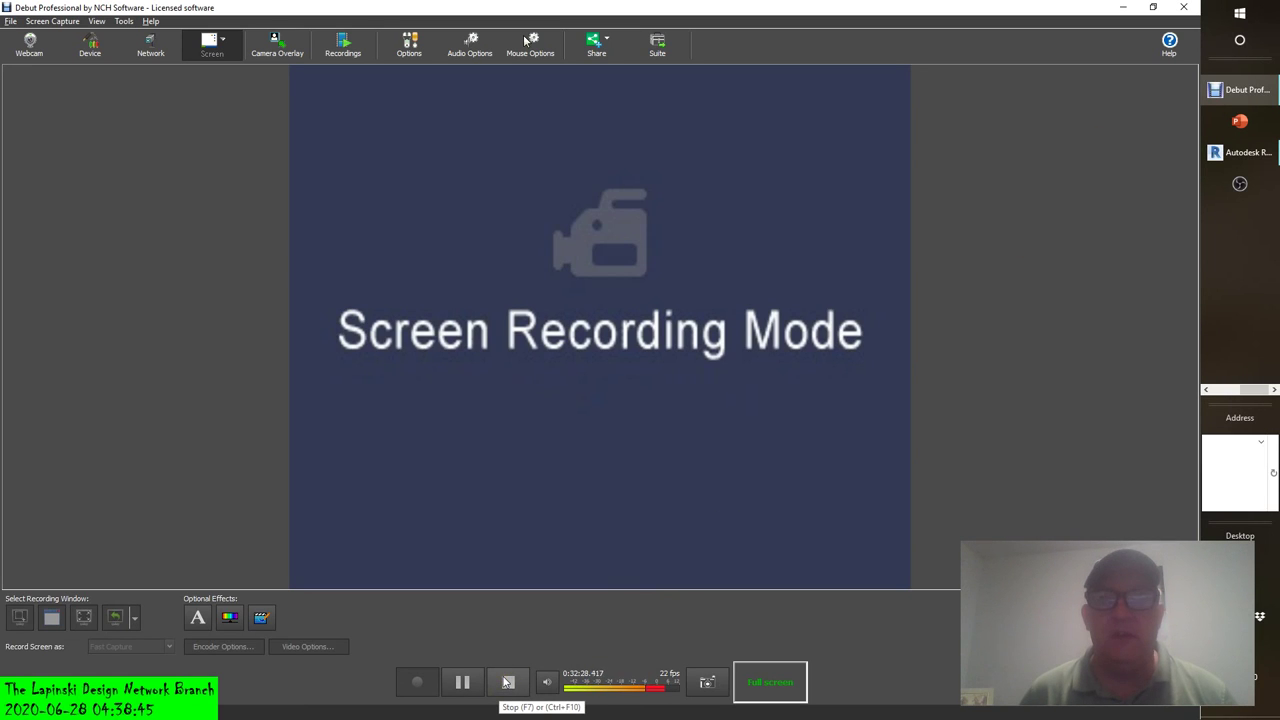
pyautogui.click(508, 682)
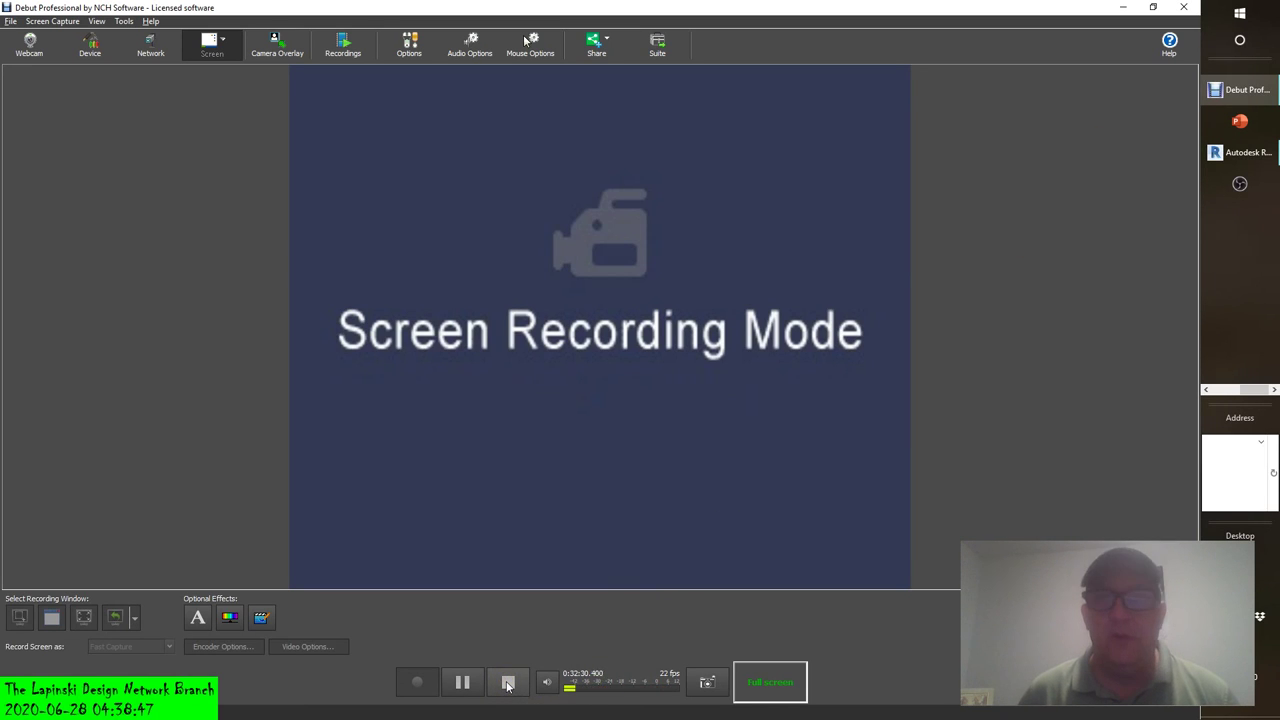